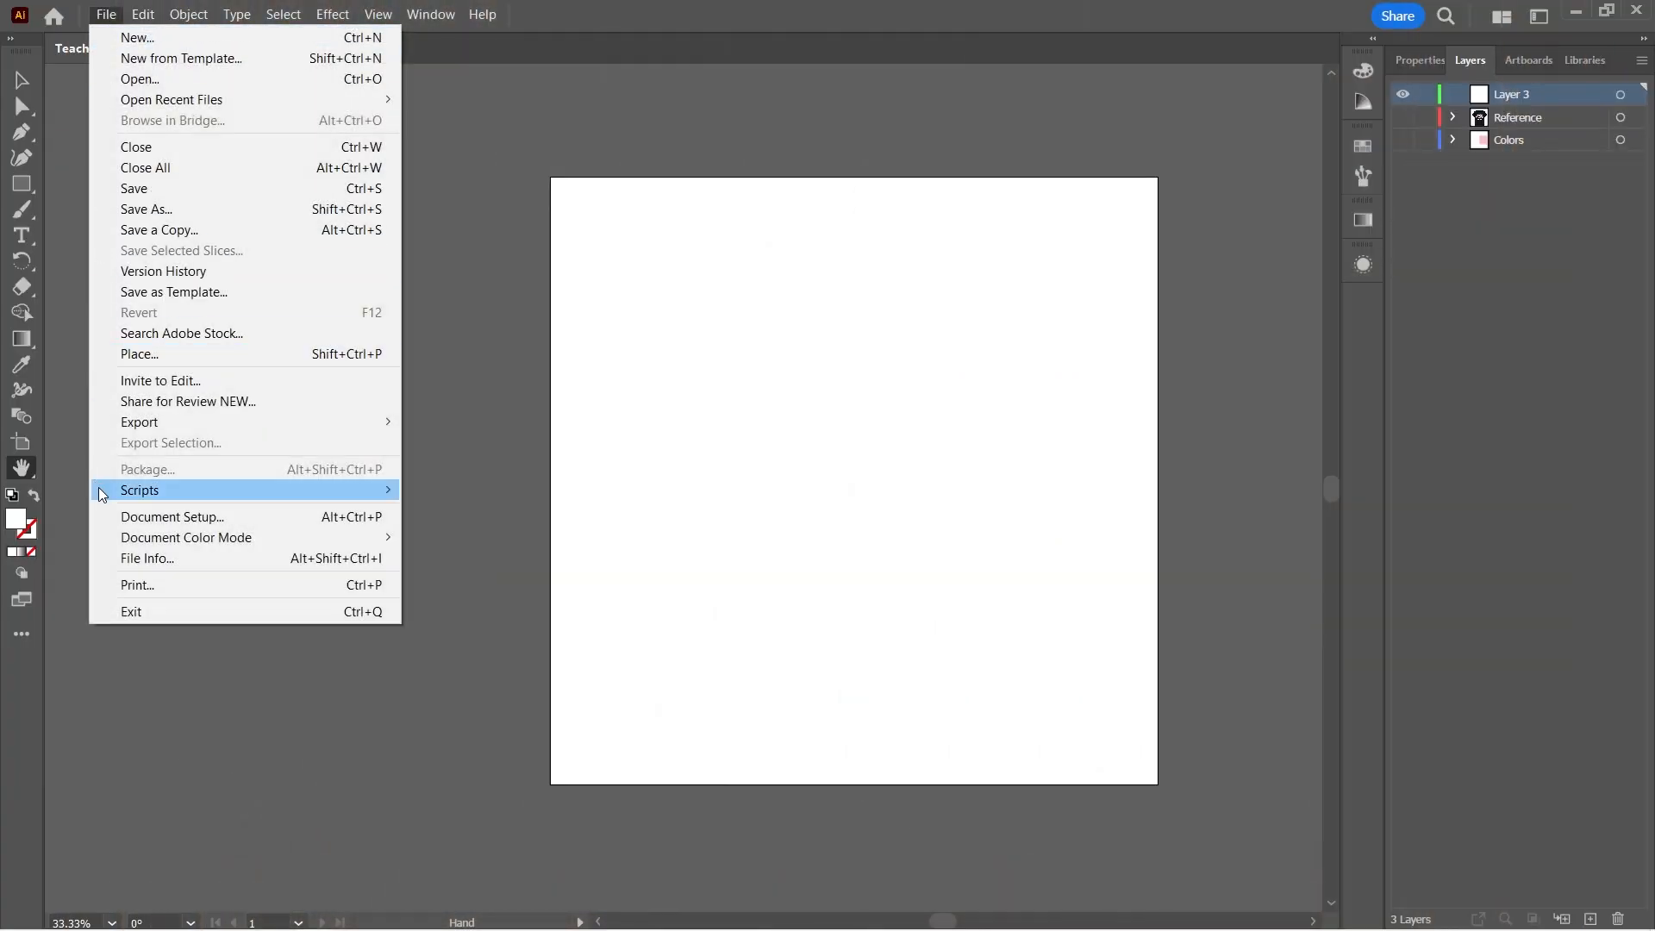
# Turn on Simulate Colored Paper in the document setup, keeping black as the transparency grid color
pyautogui.click(228, 517)
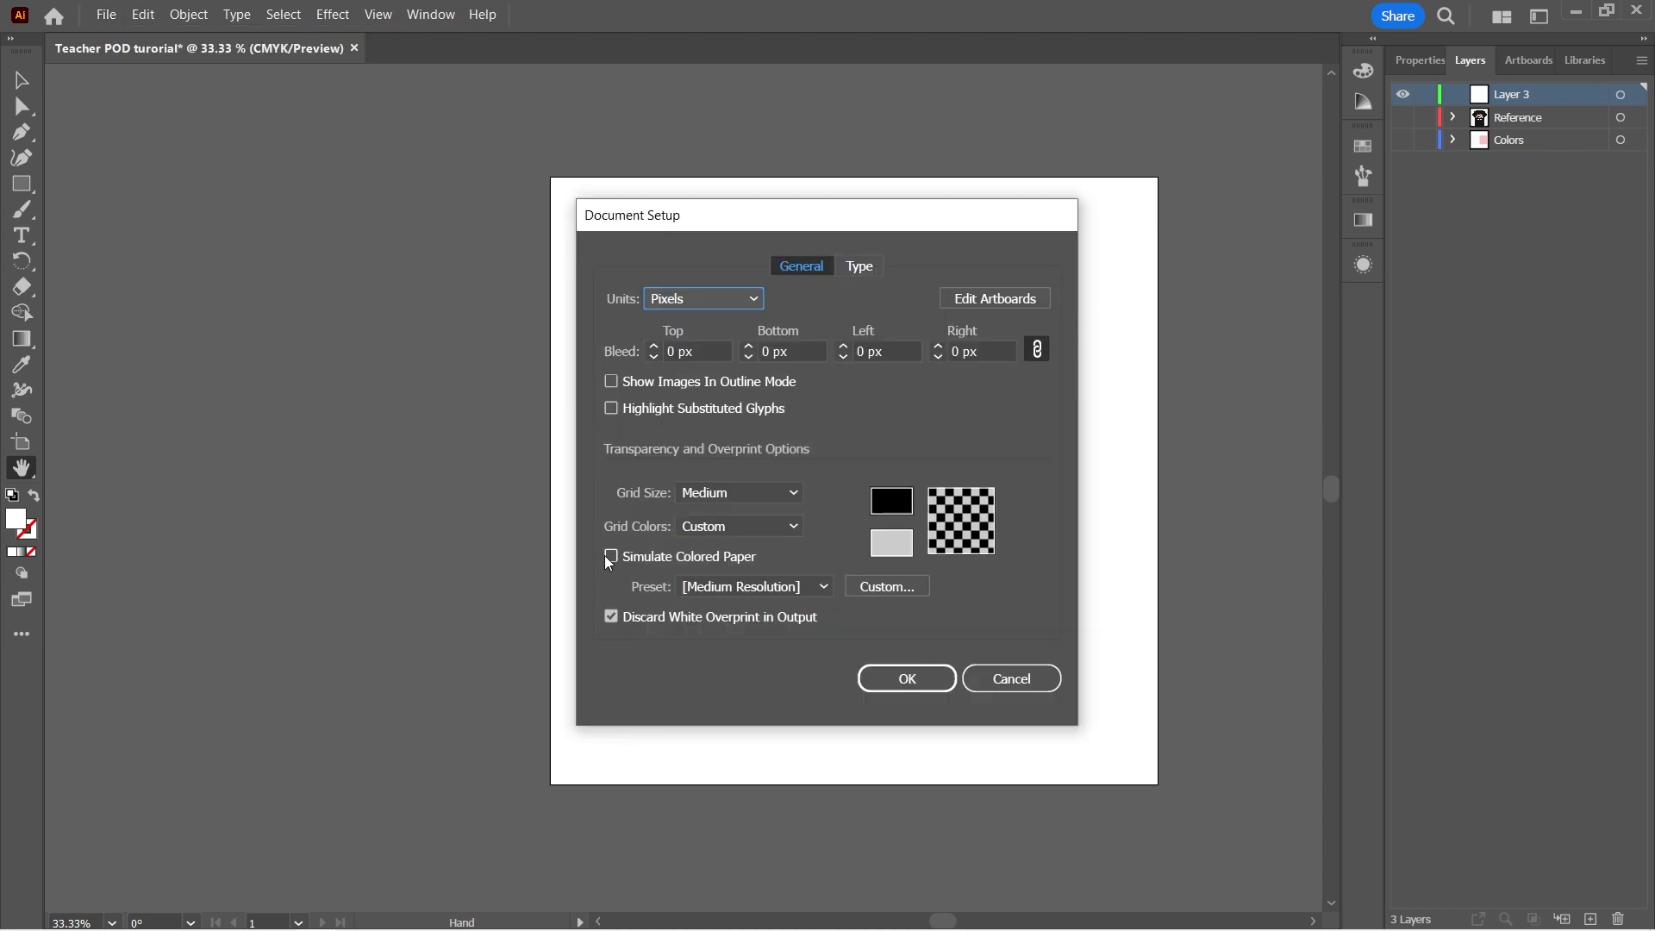
pyautogui.click(611, 558)
pyautogui.click(891, 499)
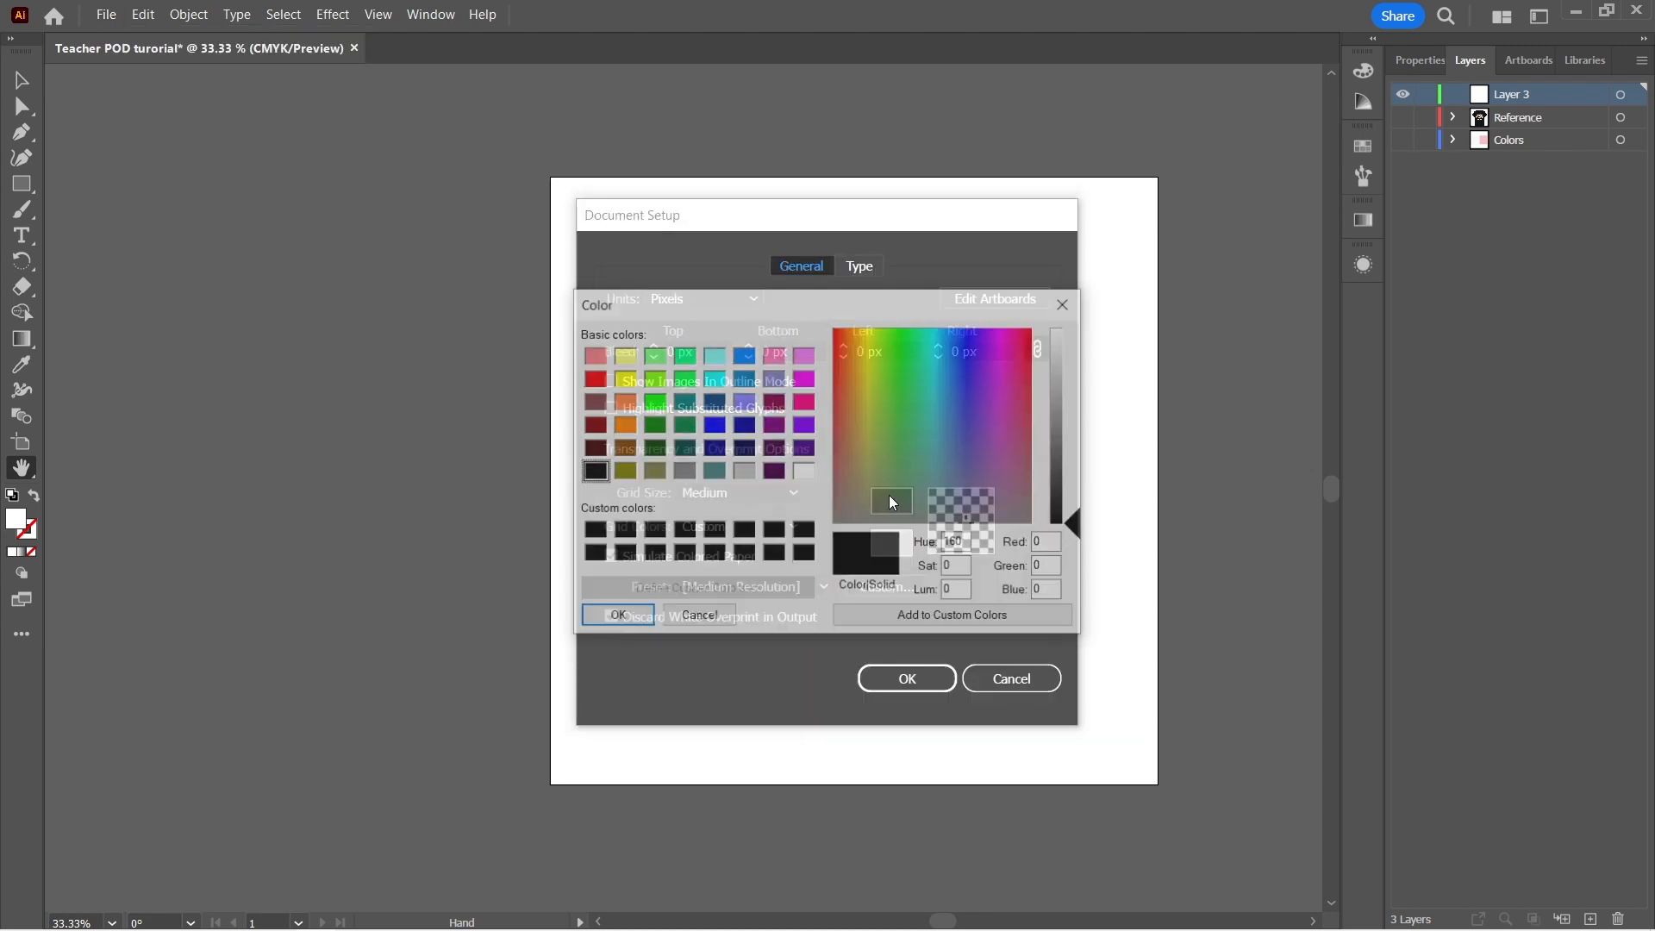
pyautogui.click(615, 618)
pyautogui.click(896, 670)
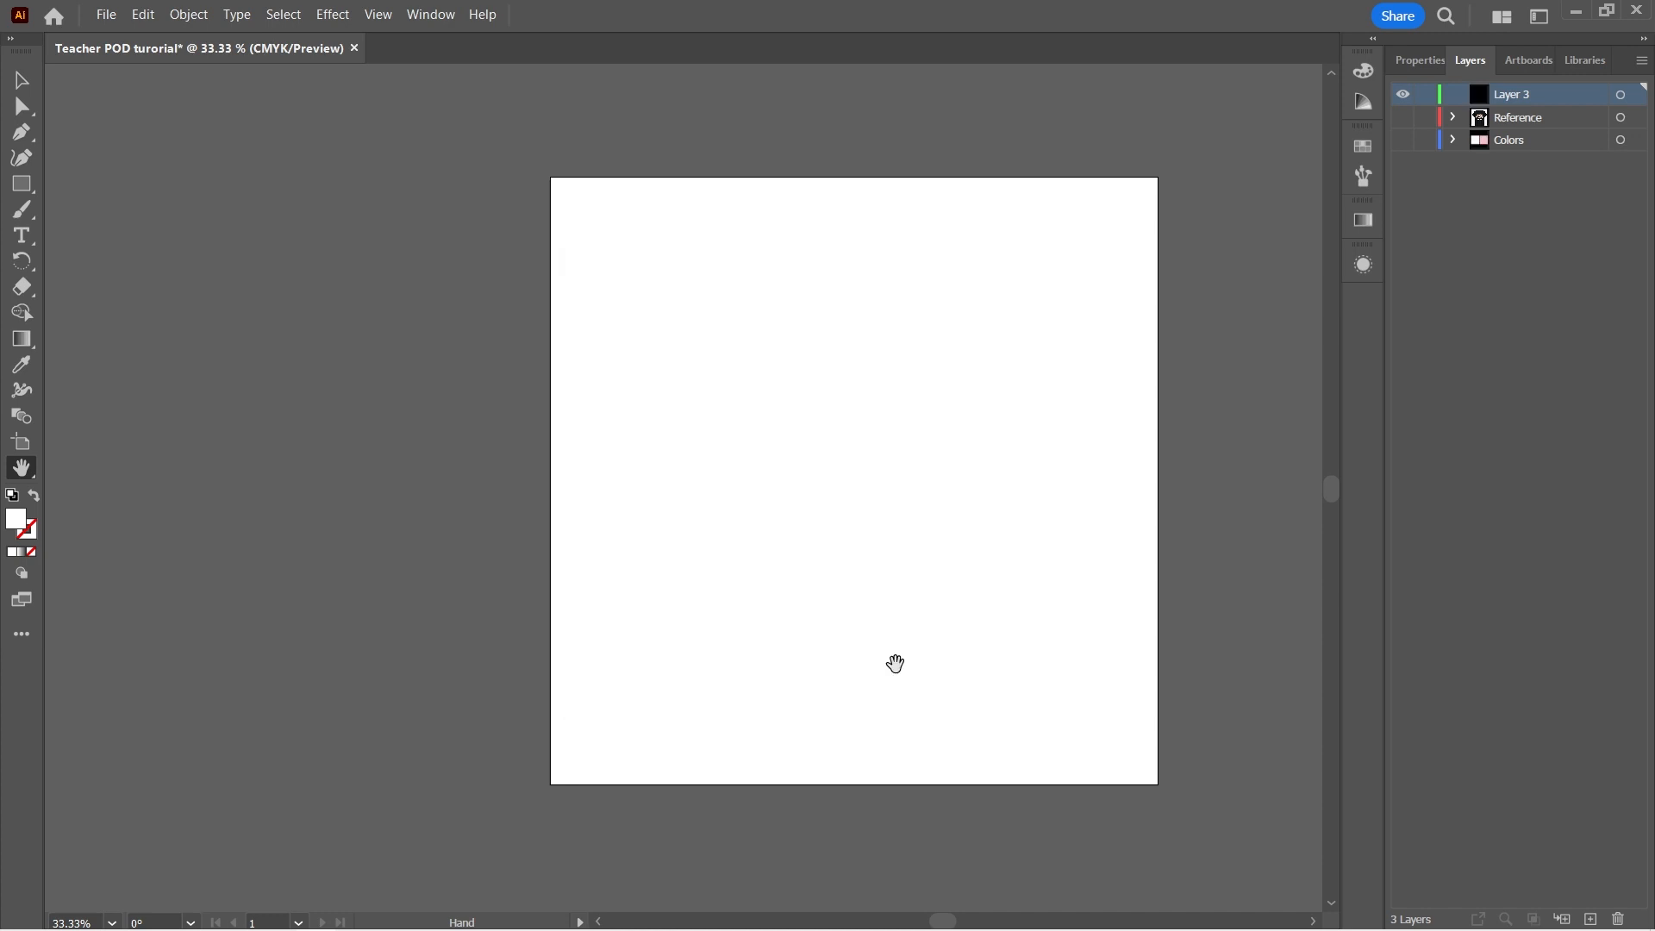
# Hide and show Layer 3 to check how the artboard preview responds to layer visibility
pyautogui.click(1408, 110)
pyautogui.click(1403, 97)
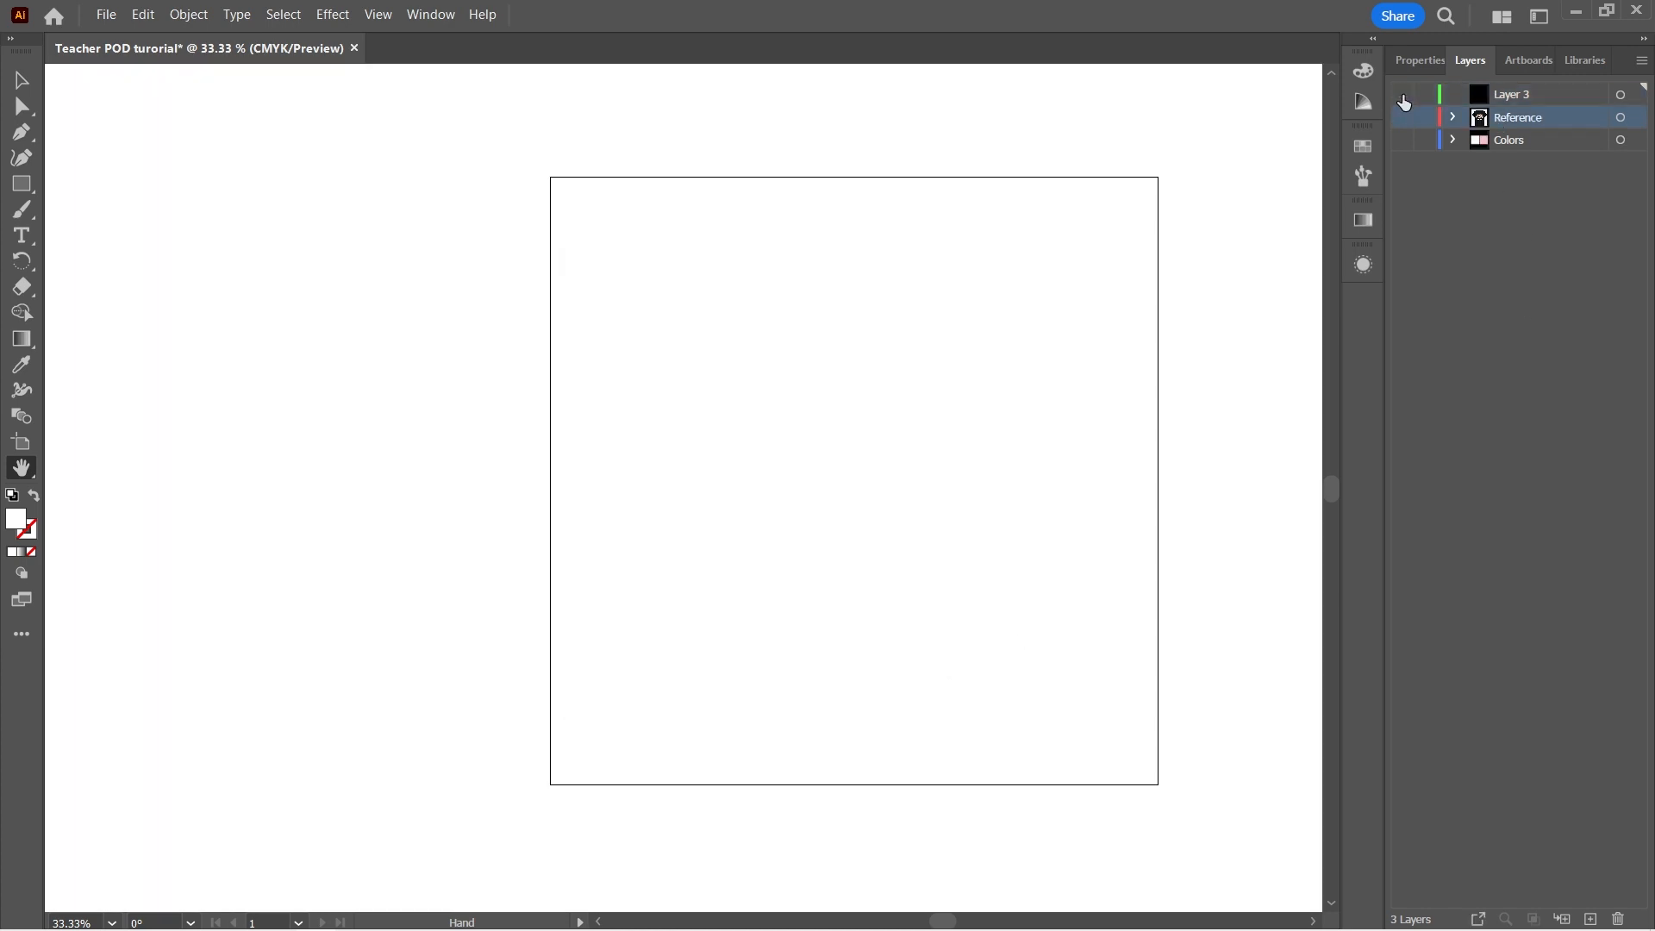
pyautogui.click(1403, 97)
pyautogui.click(1403, 95)
pyautogui.click(1403, 95)
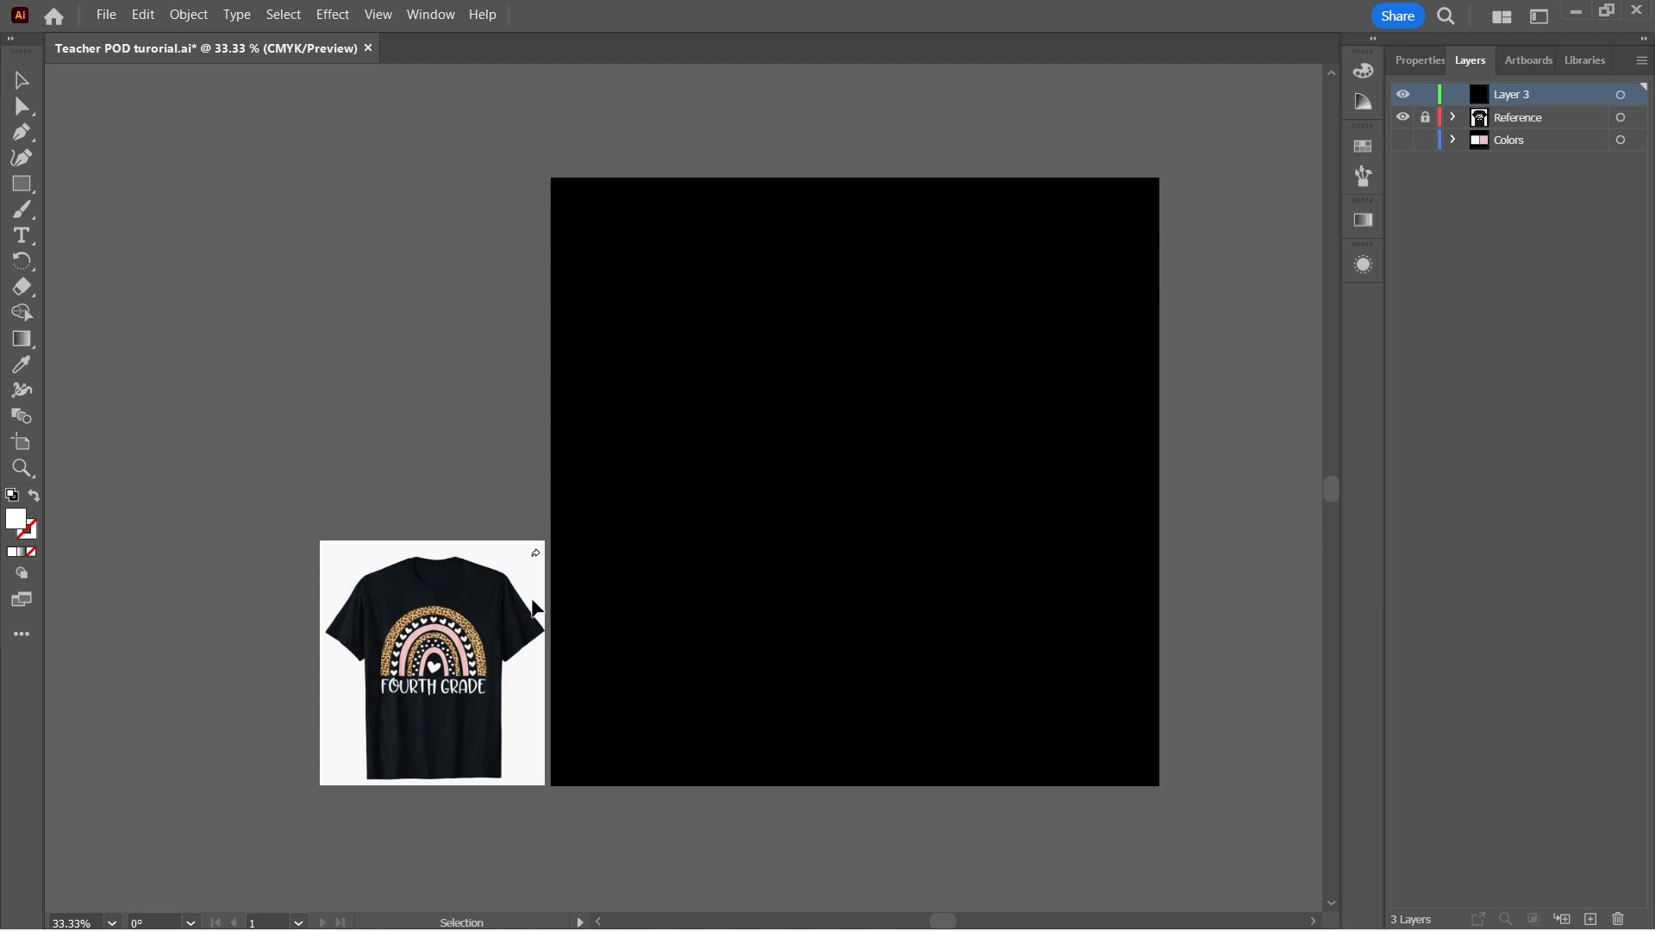
# Draw a straight horizontal line about 781 px long across the middle of the artboard with the Pen tool, without fill
pyautogui.click(23, 134)
pyautogui.click(624, 480)
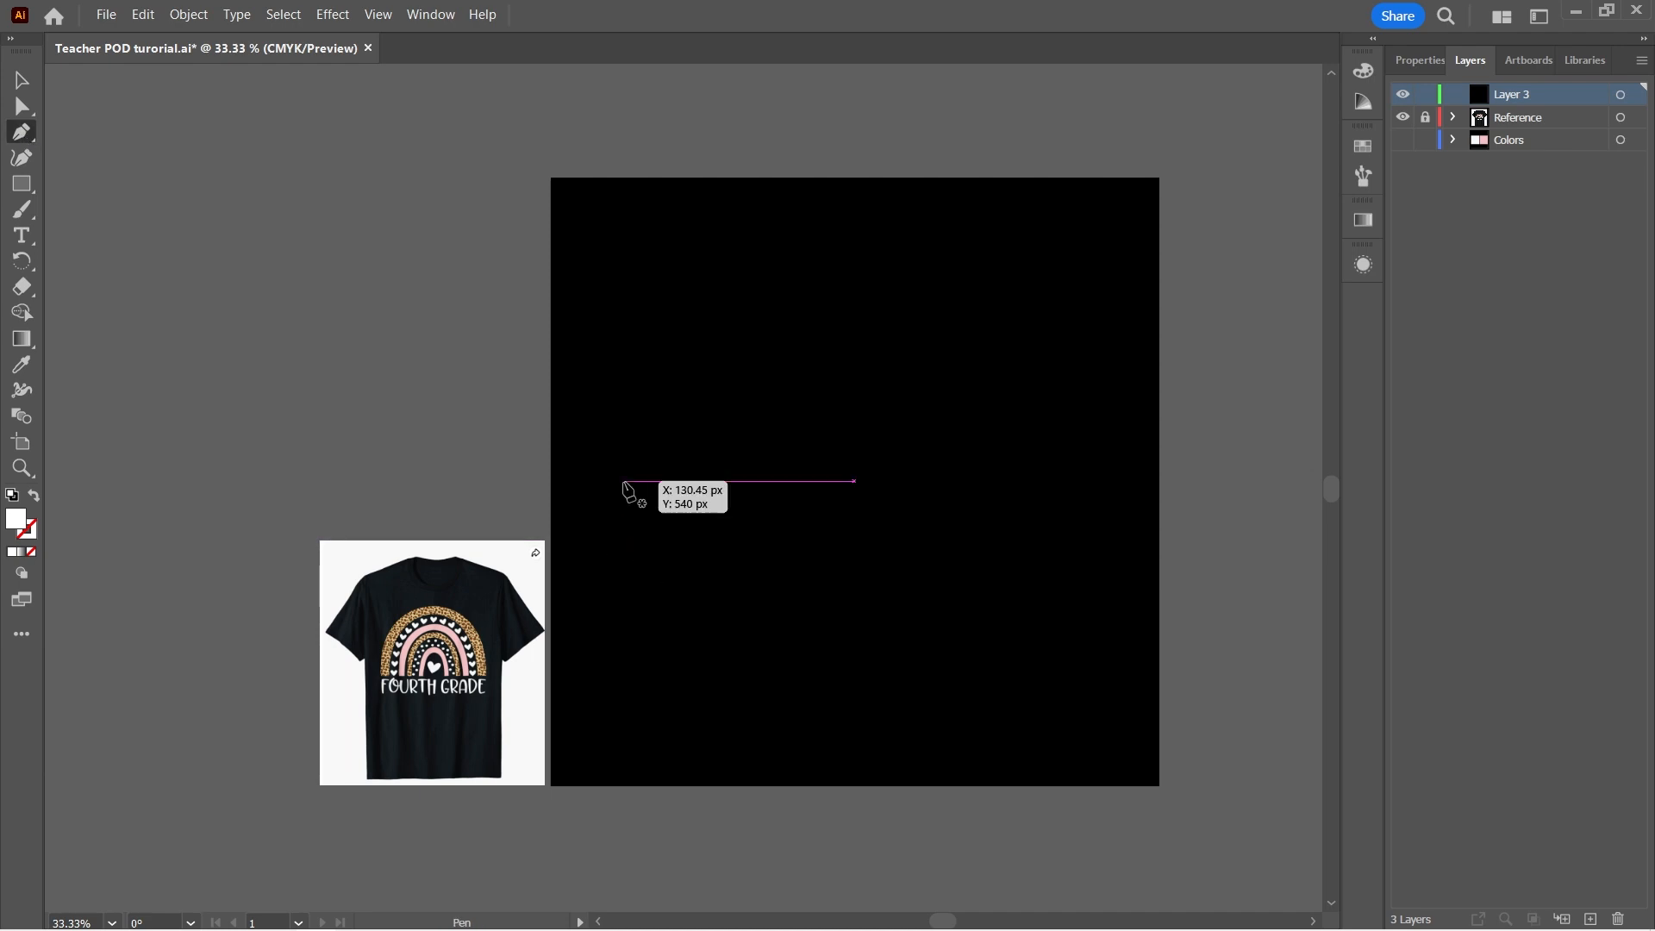
pyautogui.keyDown('shift'); pyautogui.click(1064, 483); pyautogui.keyUp('shift')
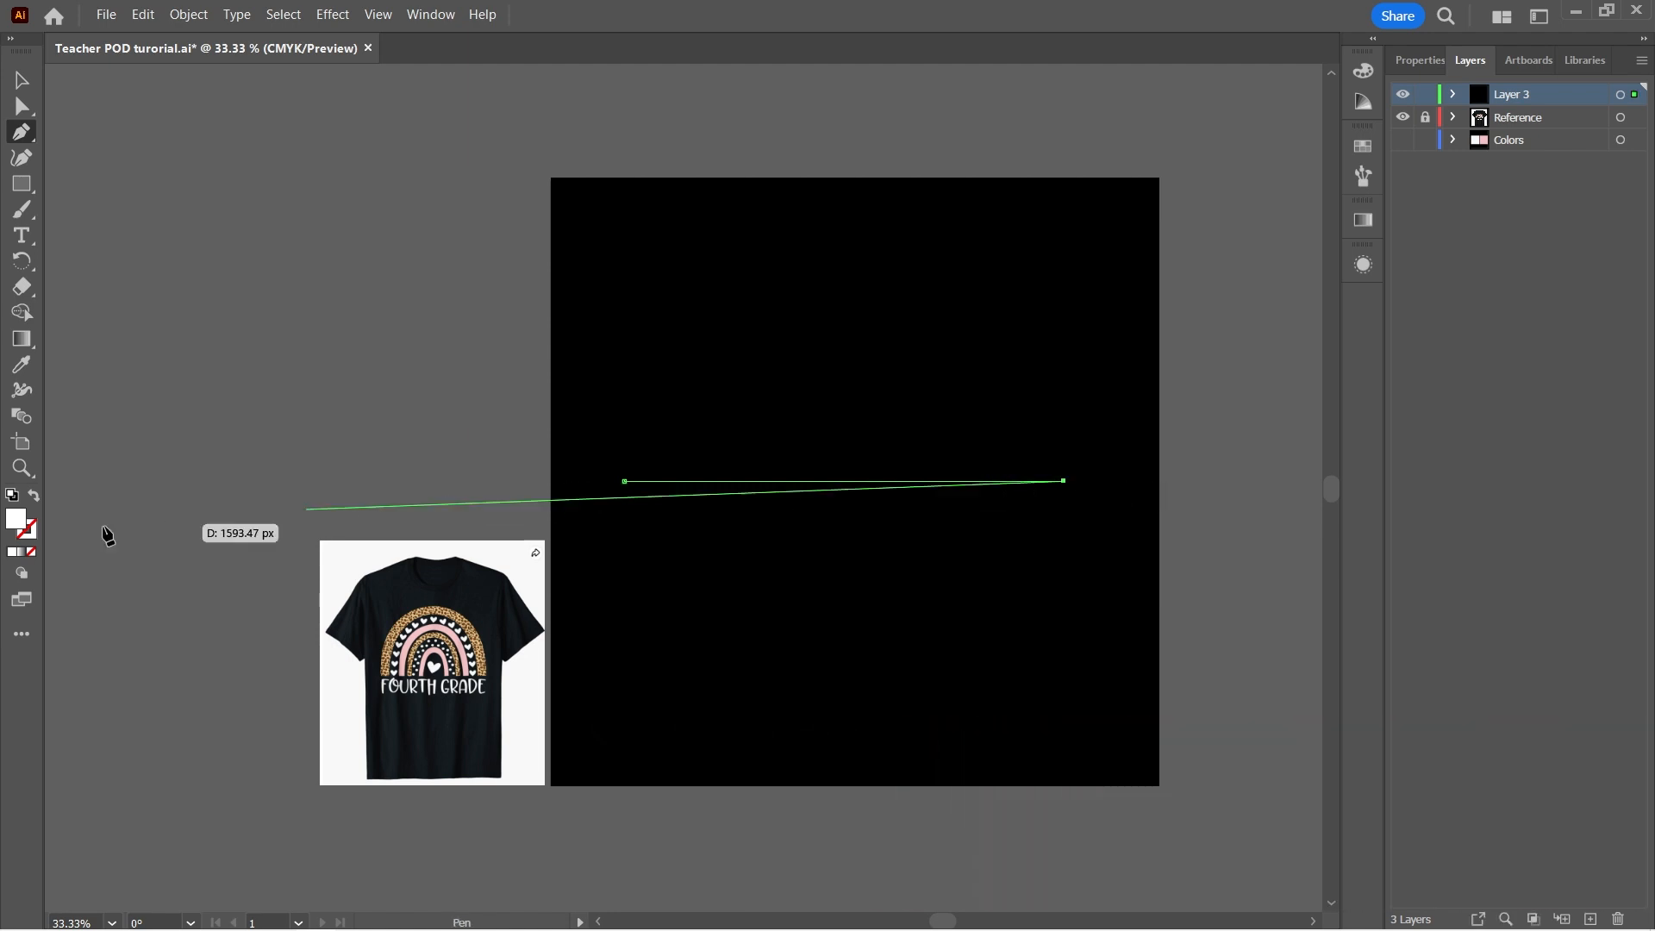
pyautogui.click(31, 552)
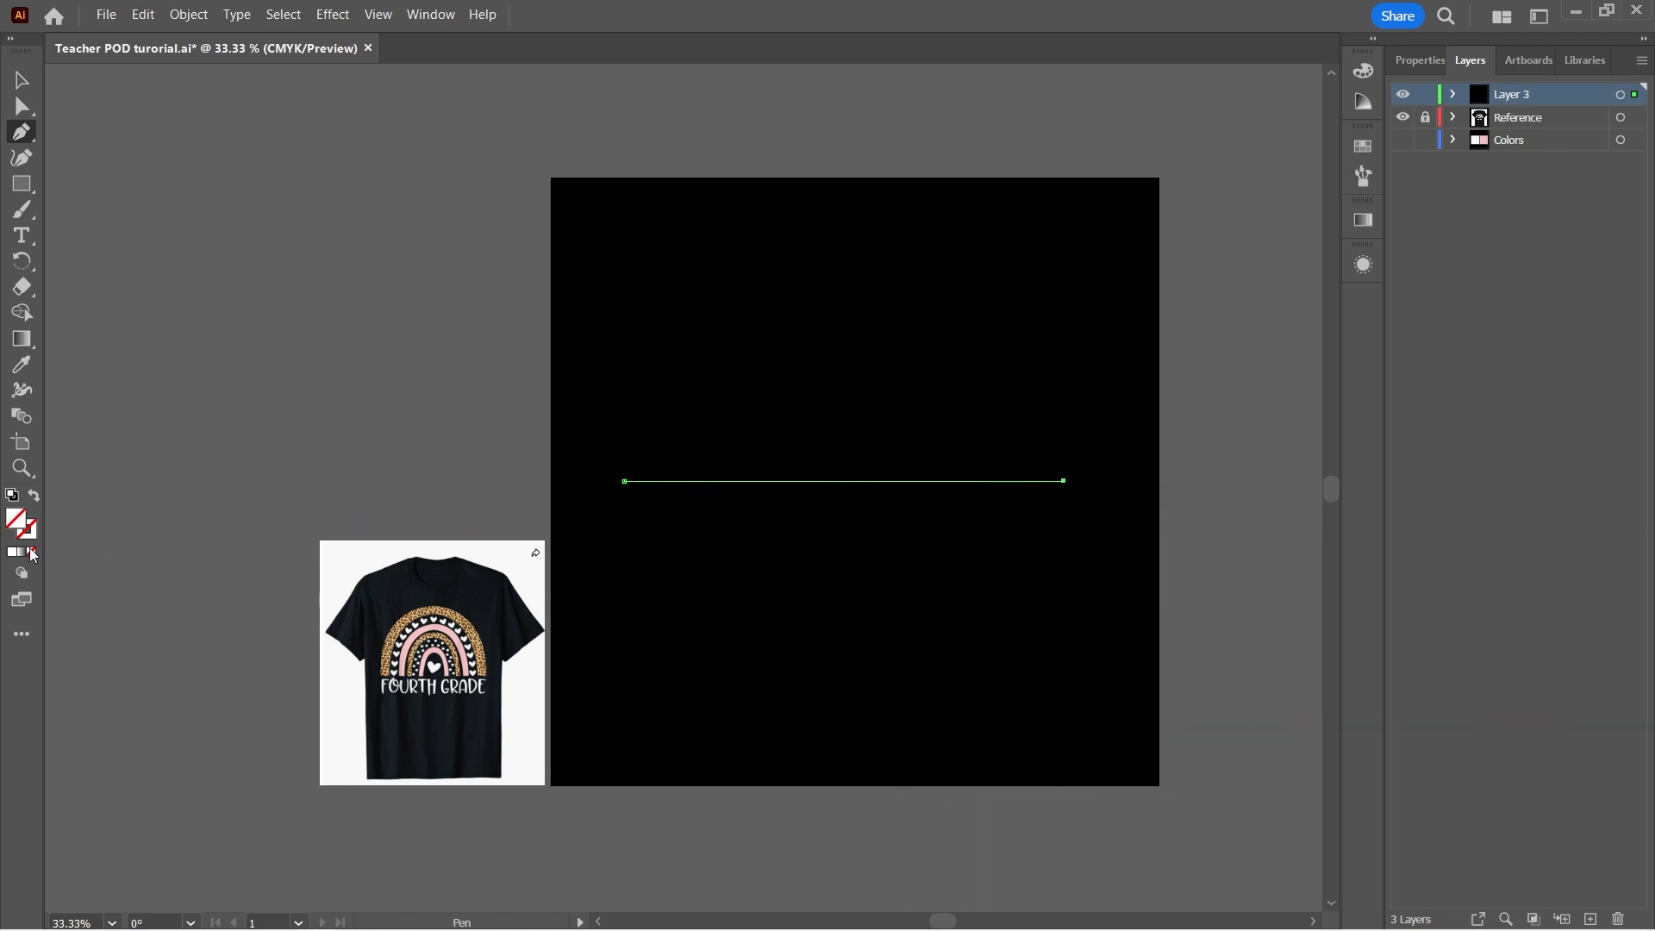
# Give the horizontal line a white stroke with a weight of 67 pt
pyautogui.click(1419, 60)
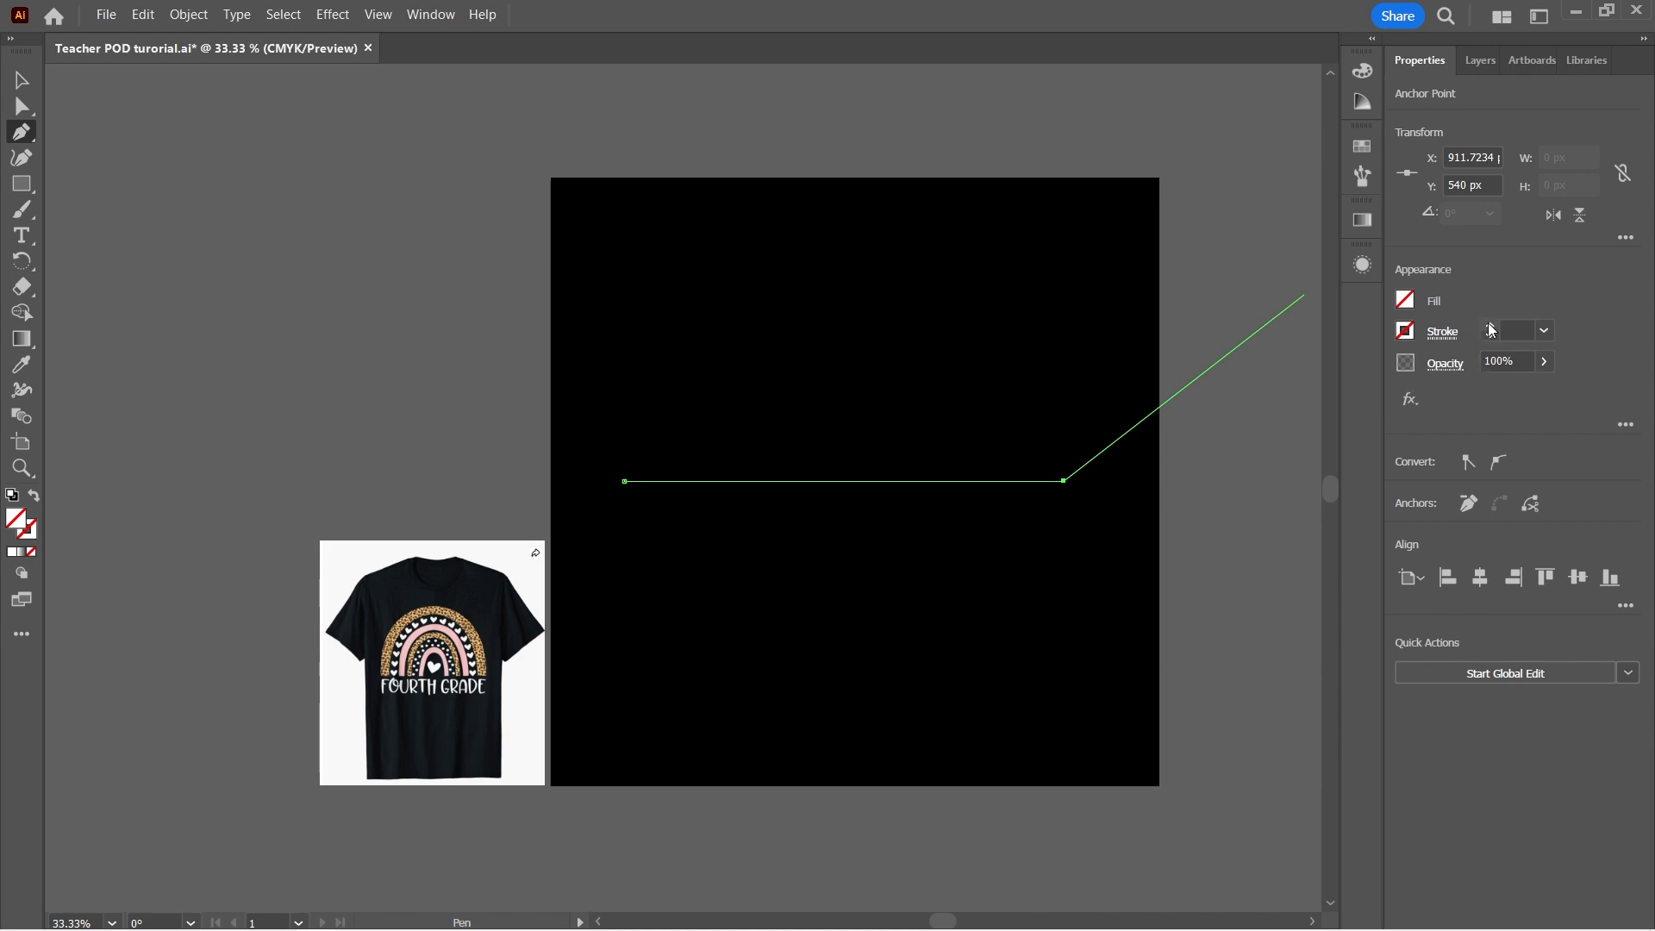
pyautogui.click(1492, 328)
pyautogui.click(1492, 326)
pyautogui.click(1407, 332)
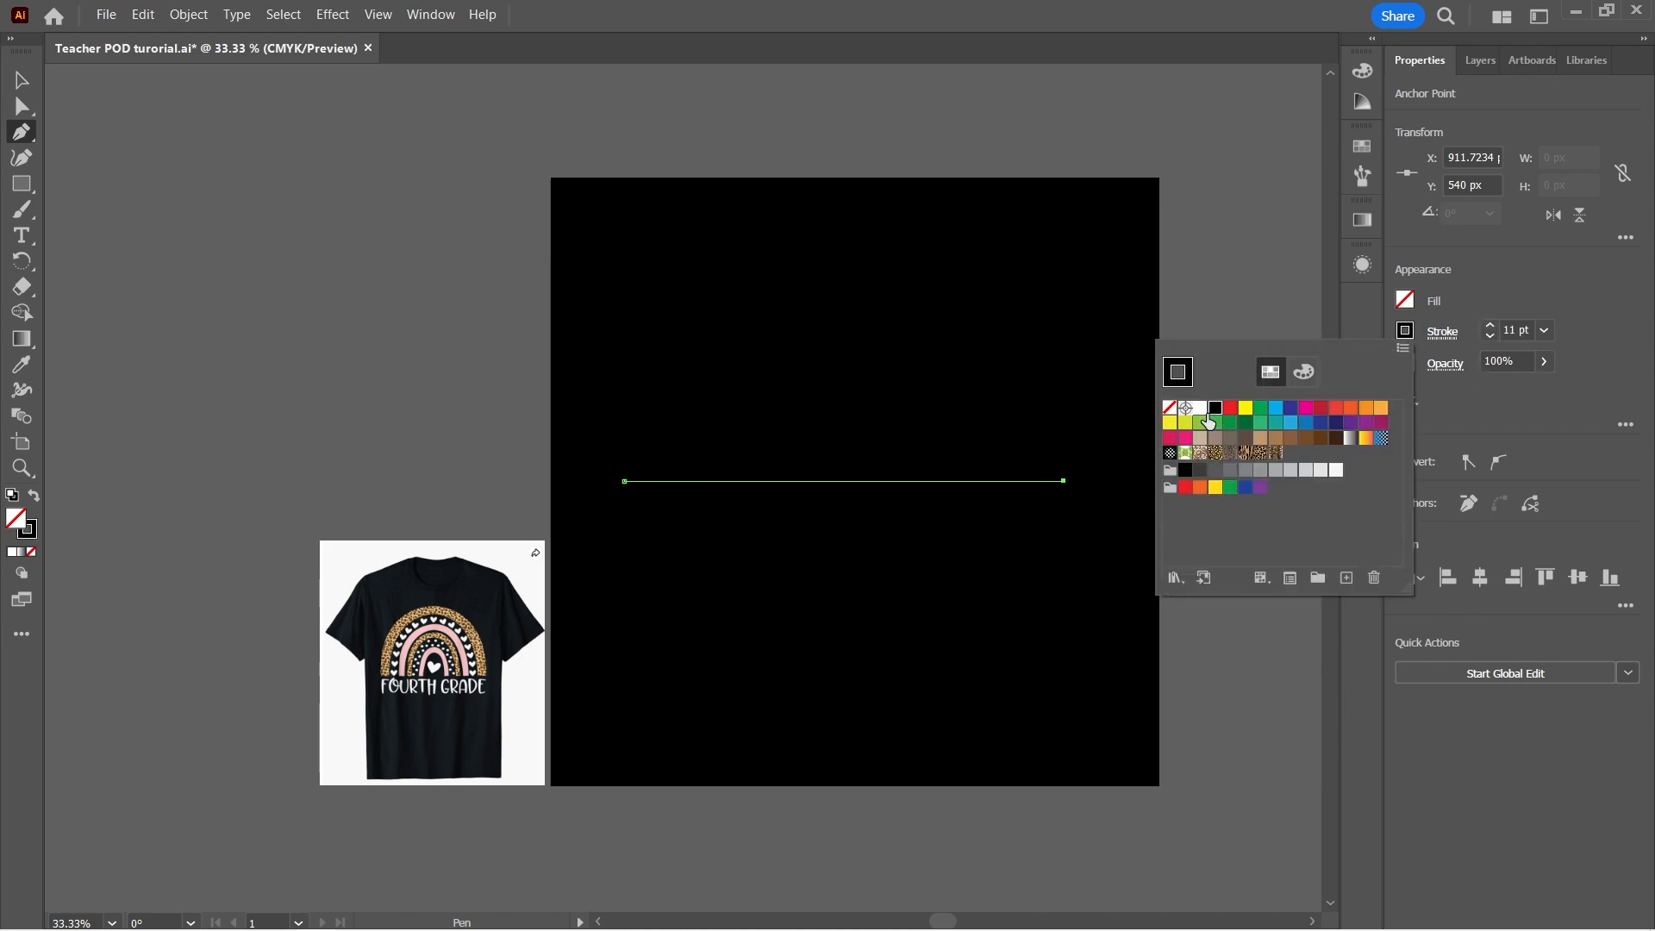
pyautogui.click(1201, 408)
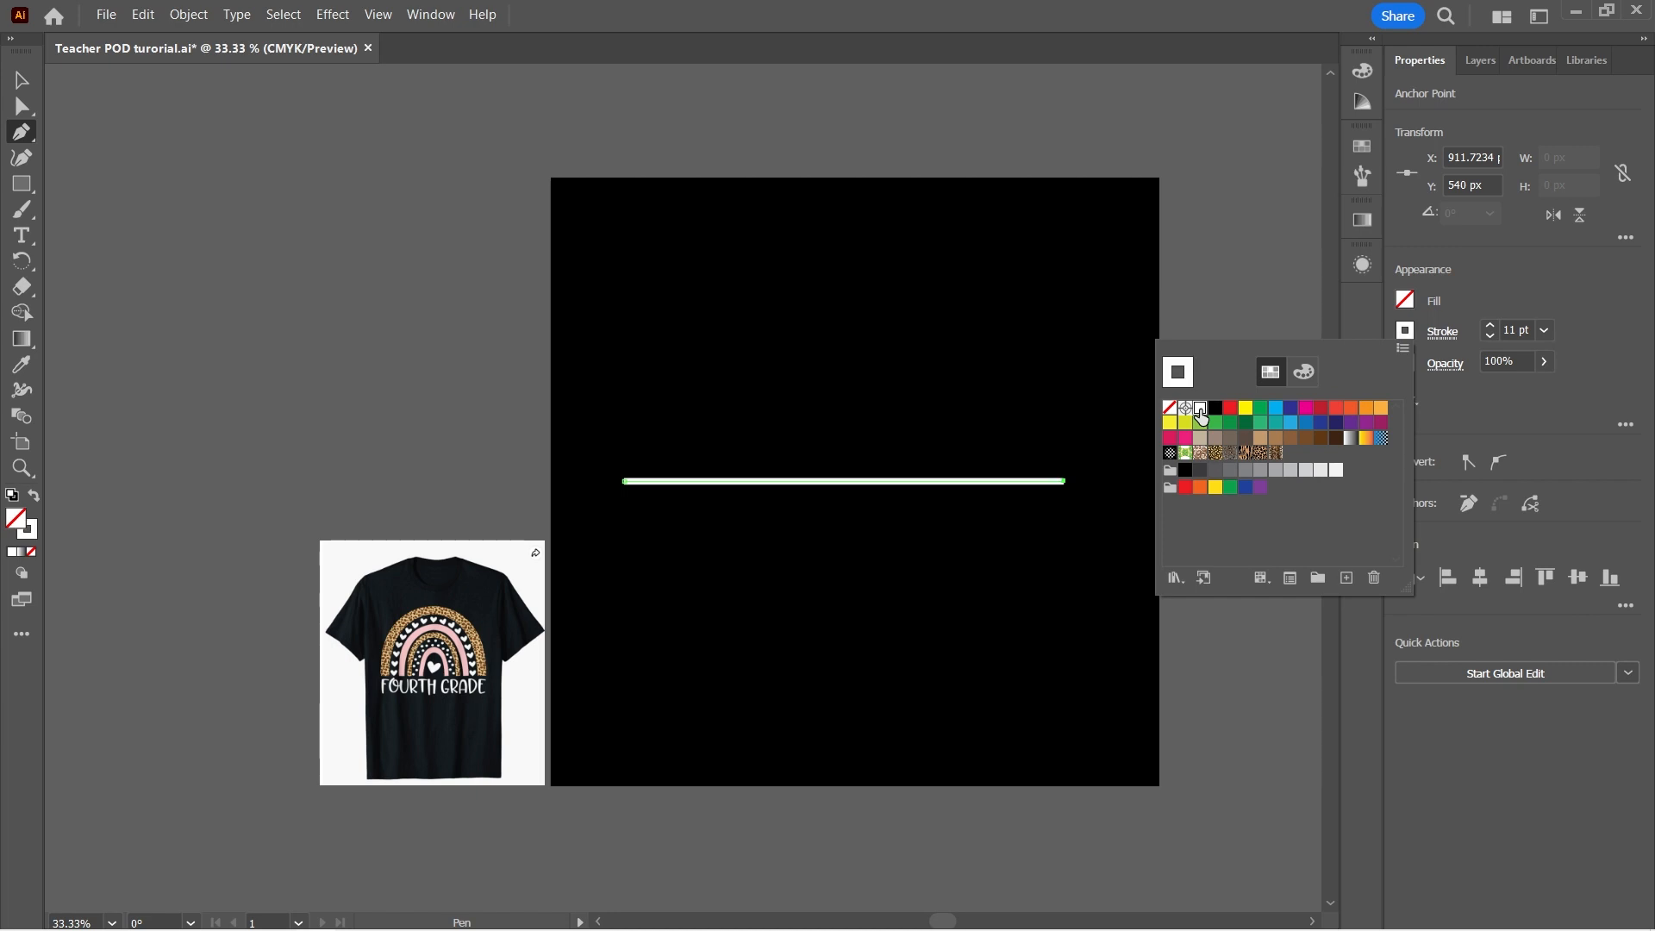
pyautogui.click(1492, 327)
pyautogui.click(1492, 327)
pyautogui.click(1491, 327)
pyautogui.click(1491, 327)
pyautogui.click(1492, 327)
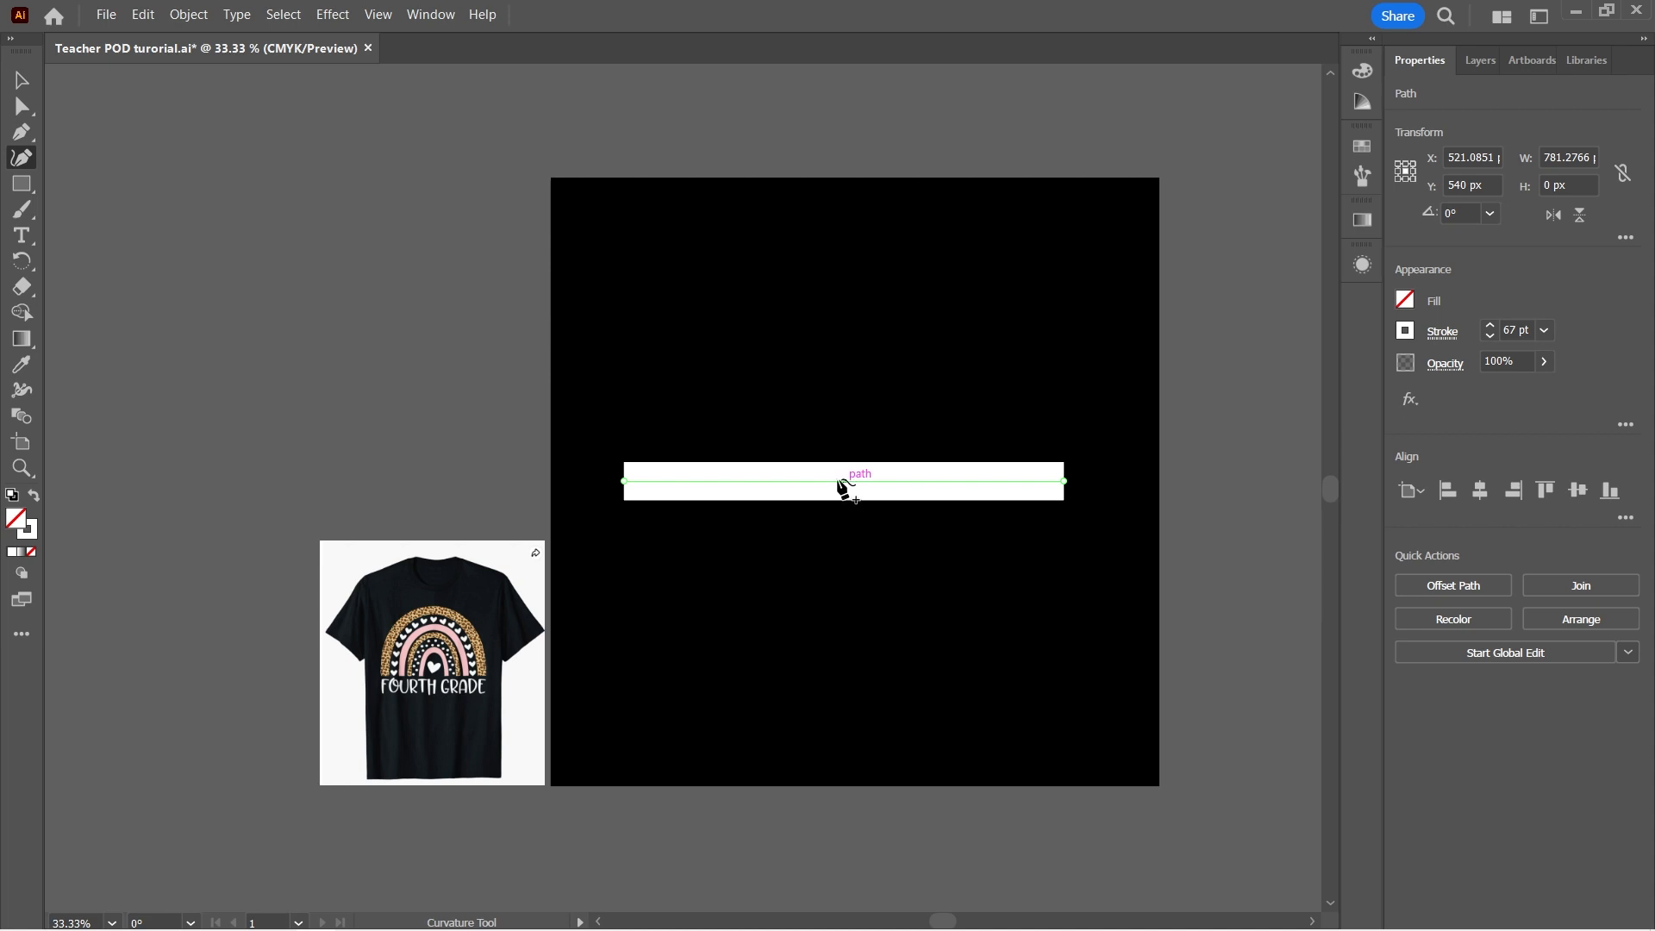
# Bend the line upward into an arch with the Curvature tool and place a horizontal guide at its lower ends
pyautogui.moveTo(841, 482); pyautogui.dragTo(831, 248)
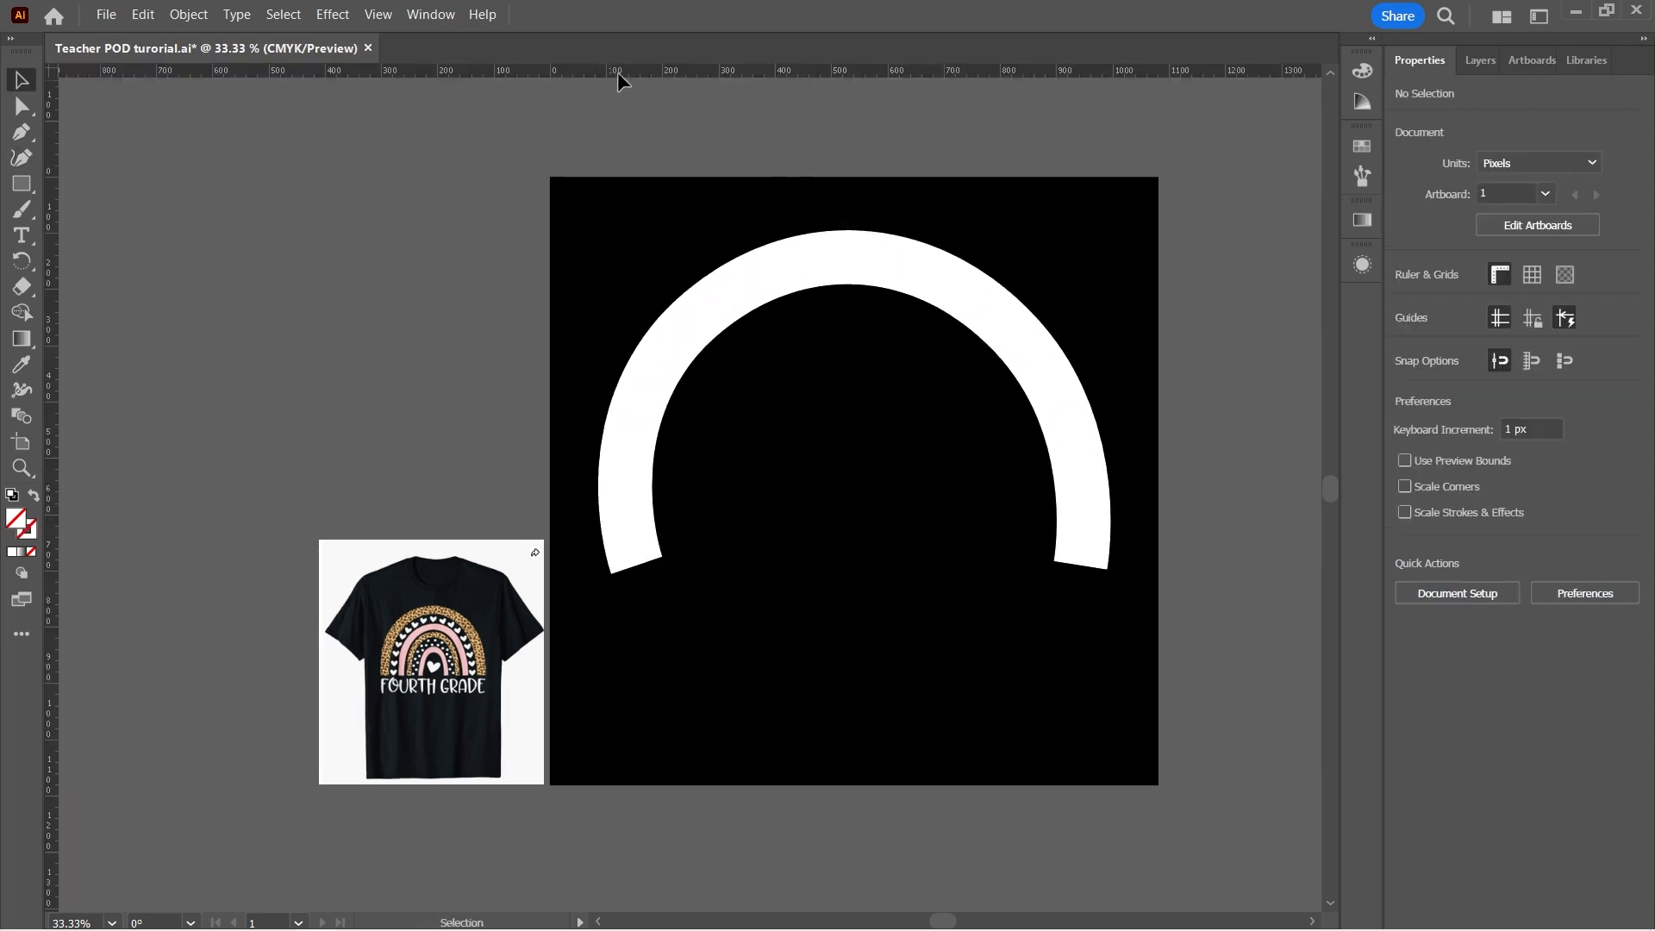
pyautogui.moveTo(675, 71); pyautogui.dragTo(728, 558)
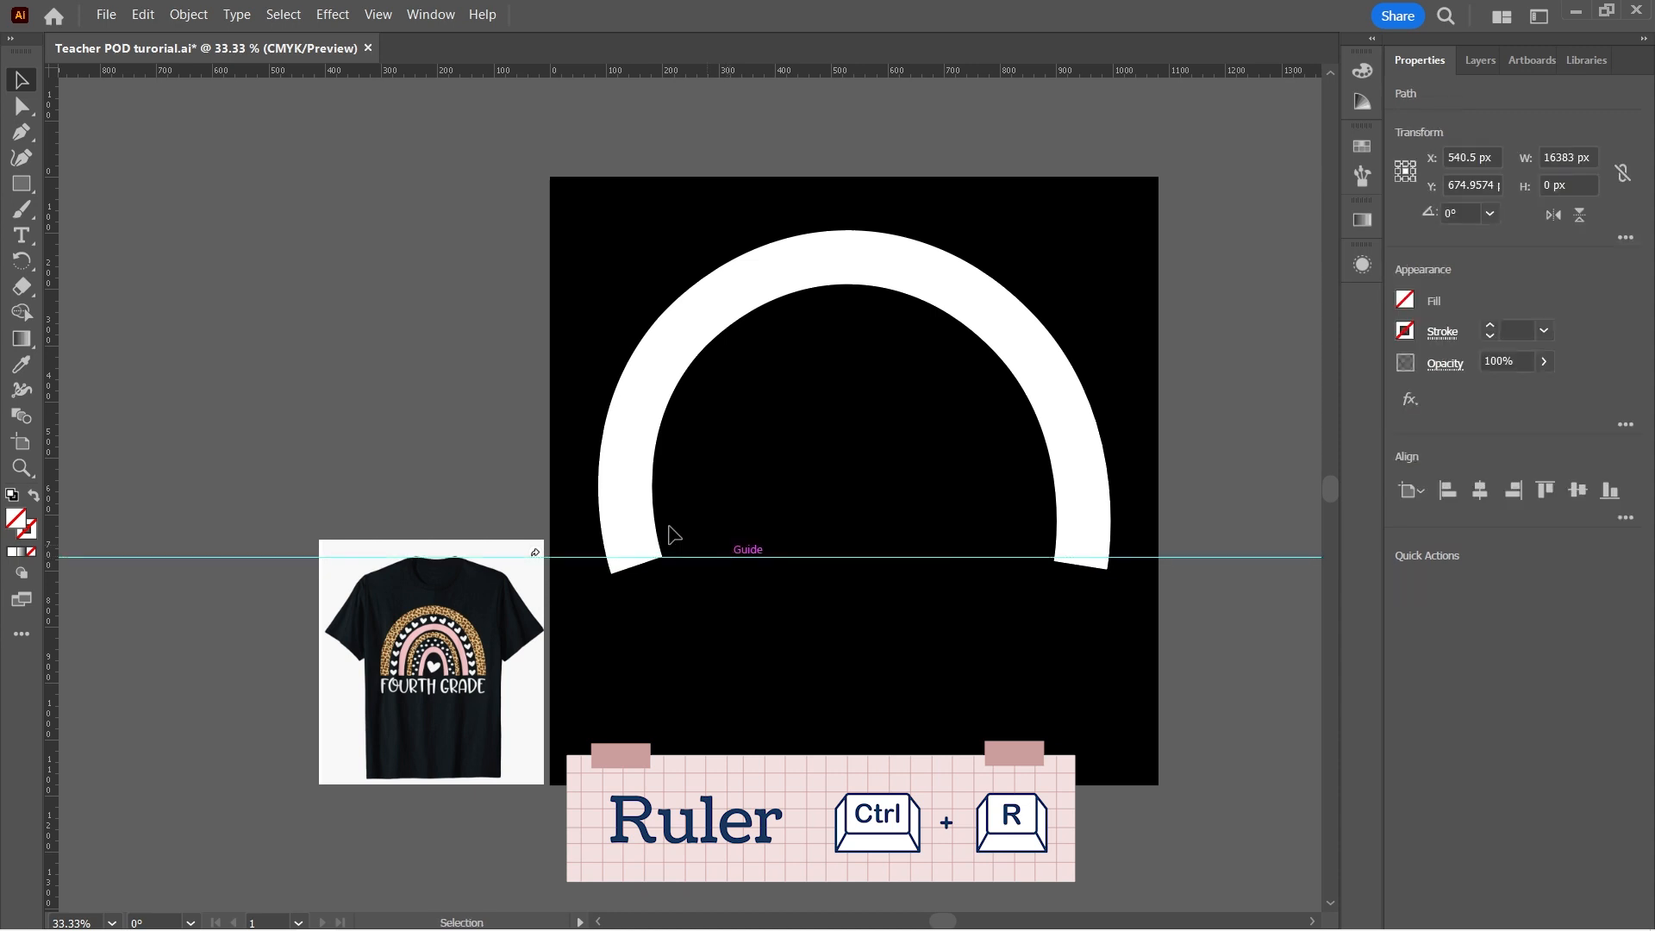
# Reshape the arch so both ends sit on the guide and its crown is centered, about 915 px wide and 525 px high
pyautogui.hotkey('shift', '`')
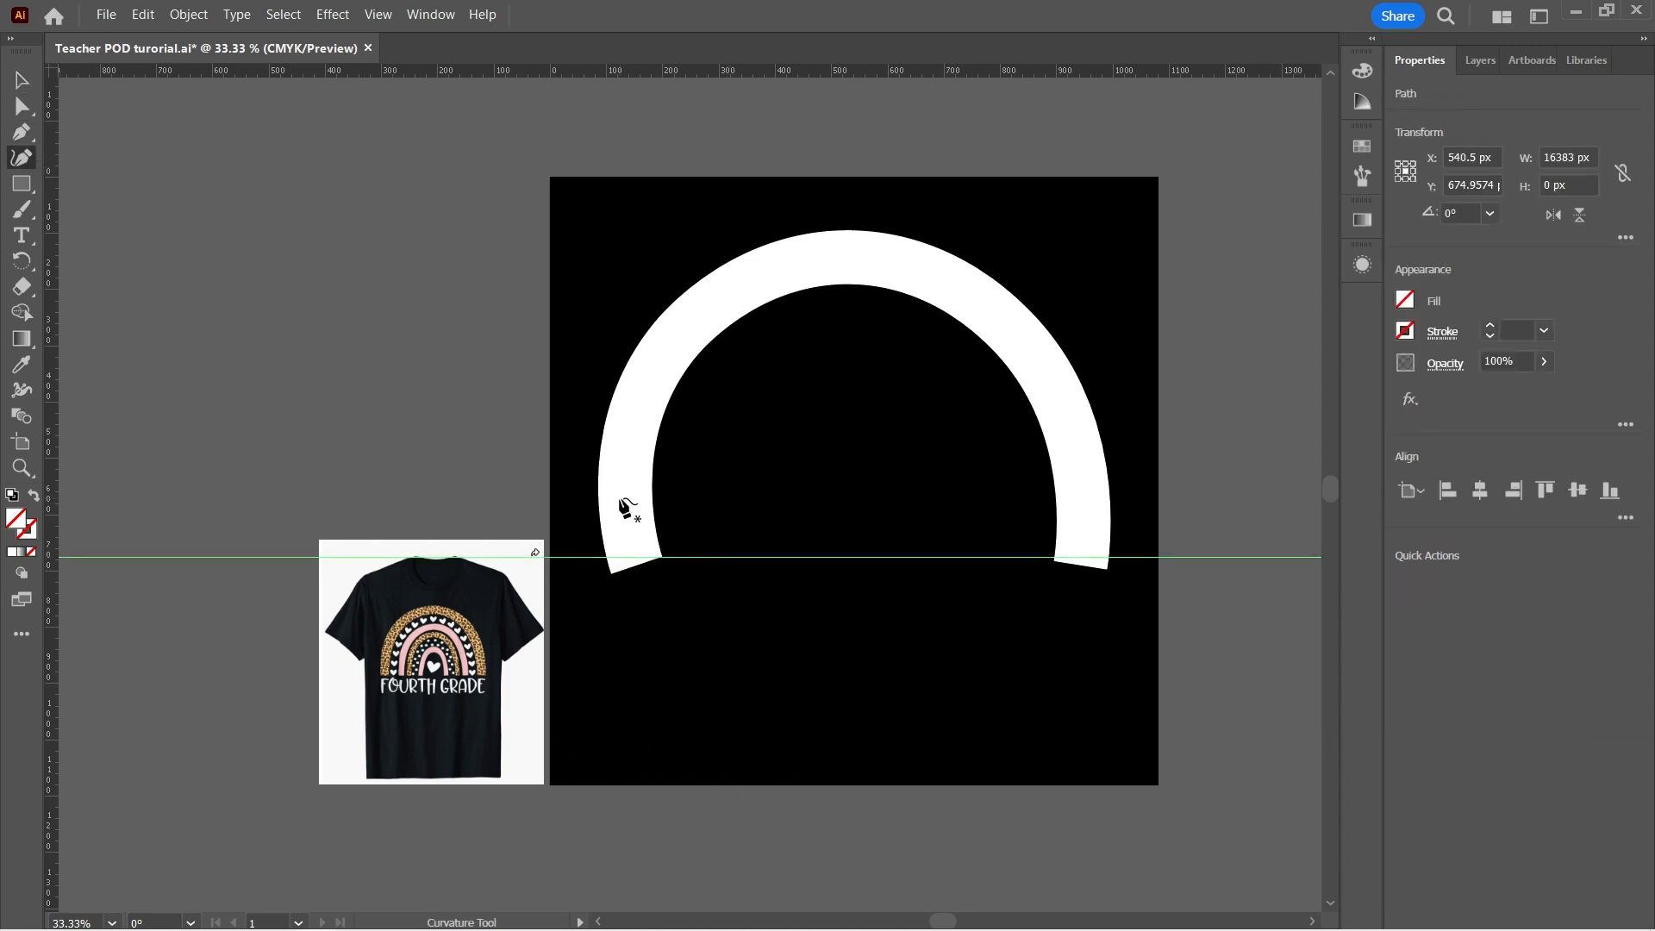
pyautogui.click(624, 500)
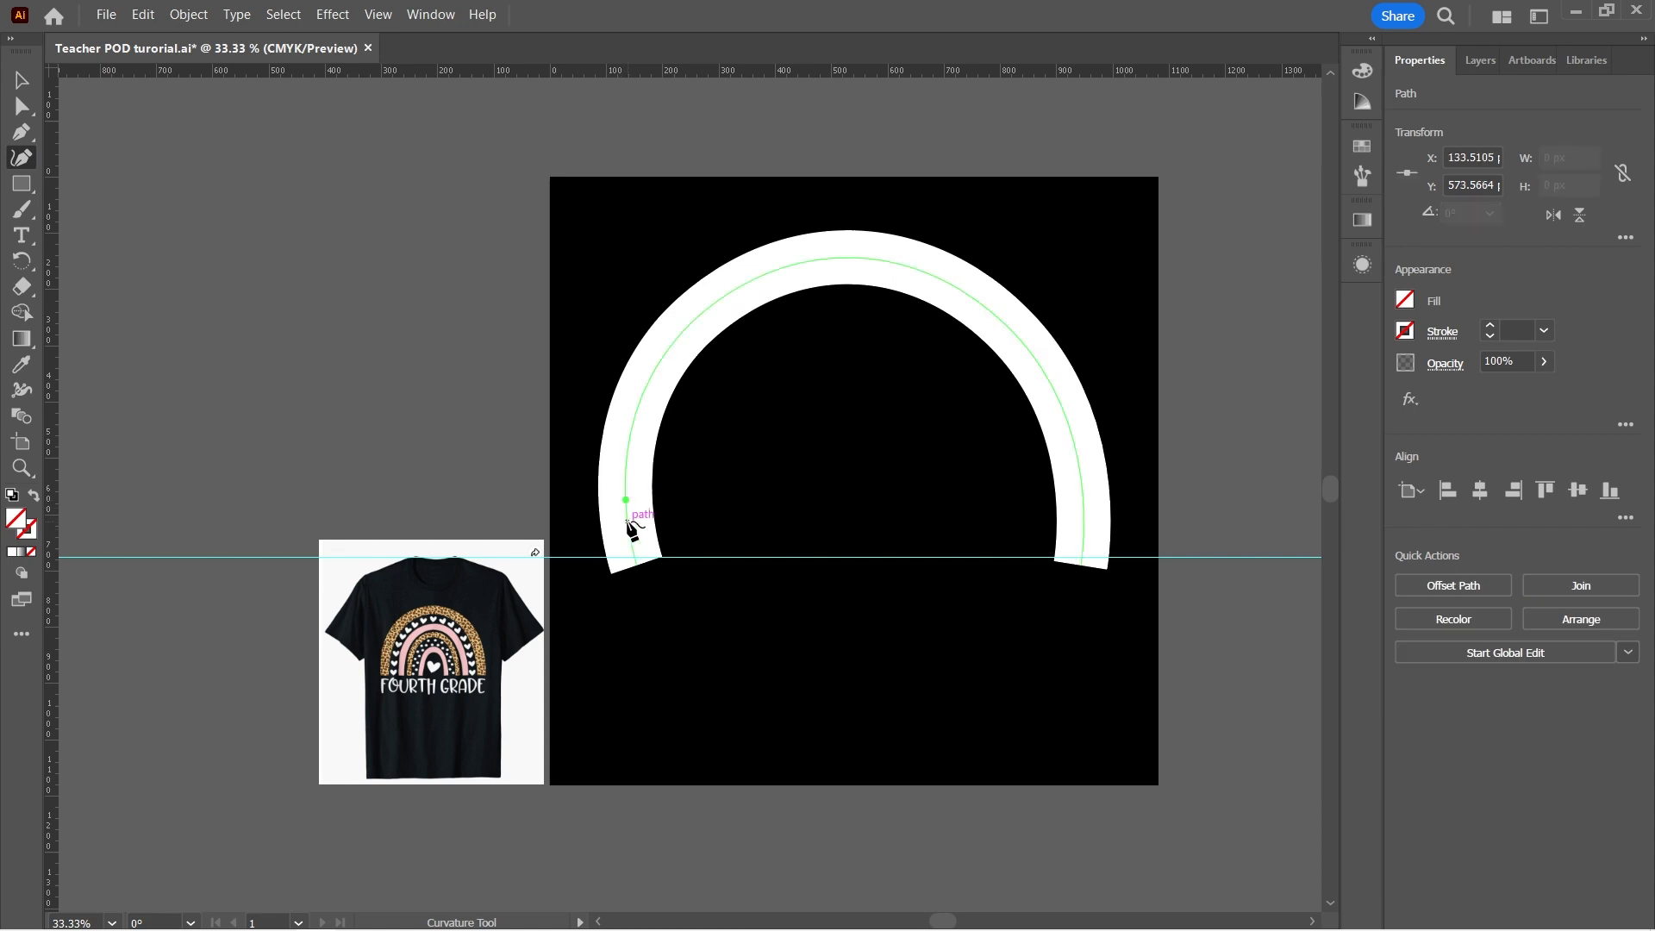
pyautogui.moveTo(636, 564); pyautogui.dragTo(591, 558)
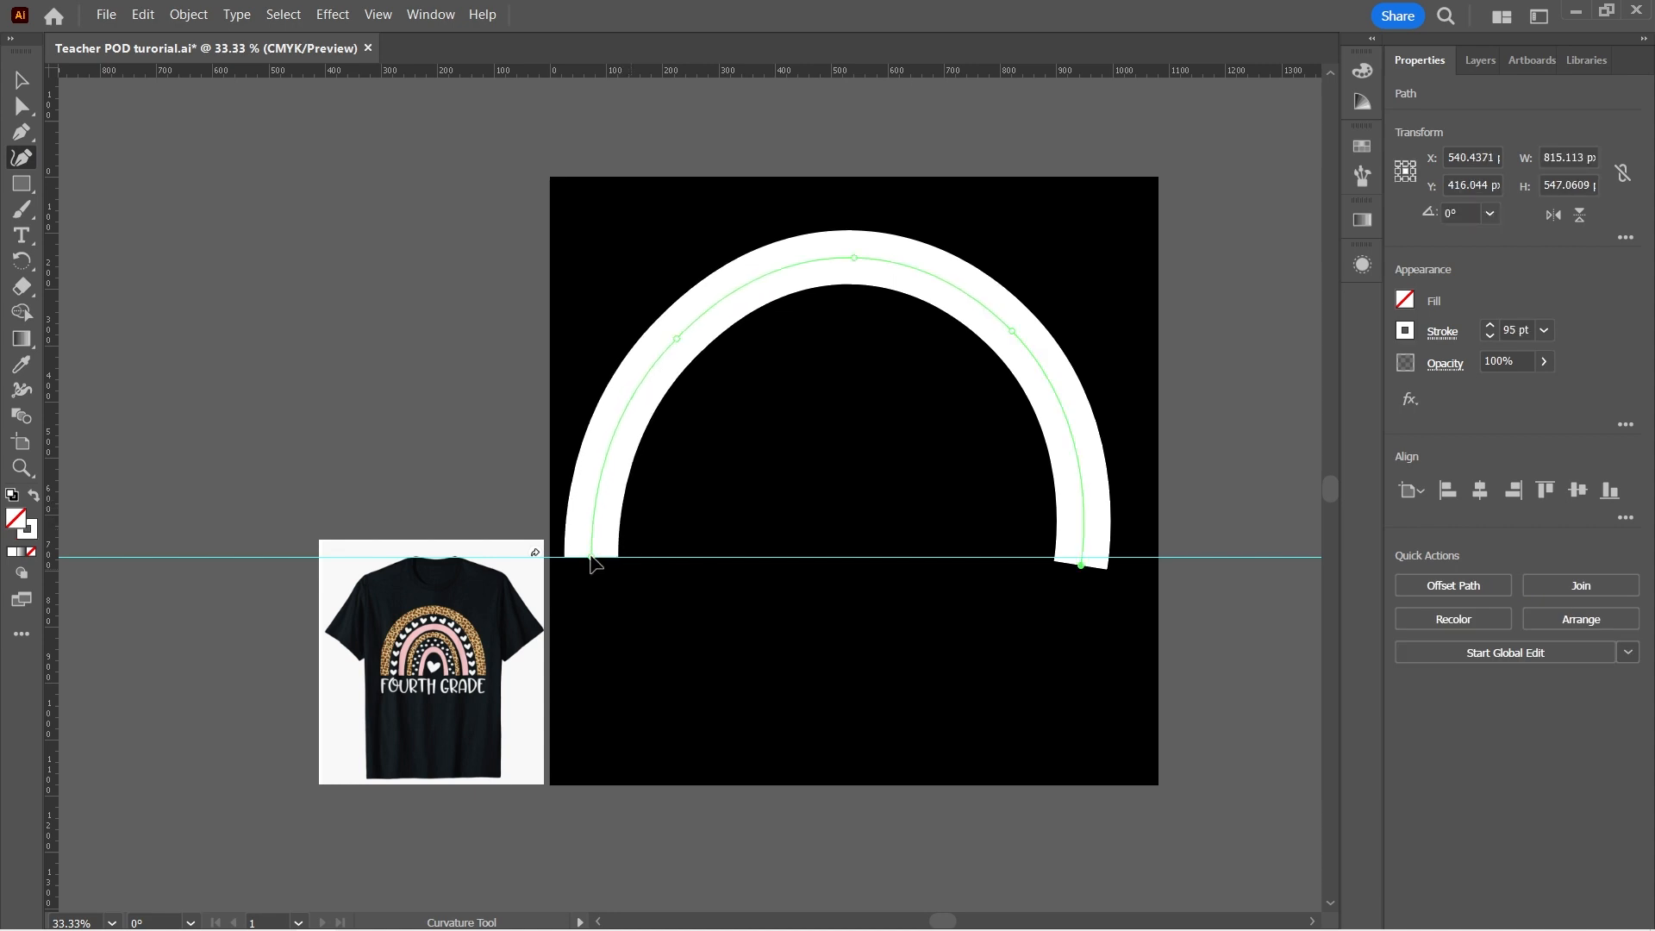
pyautogui.moveTo(1081, 565); pyautogui.dragTo(1106, 557)
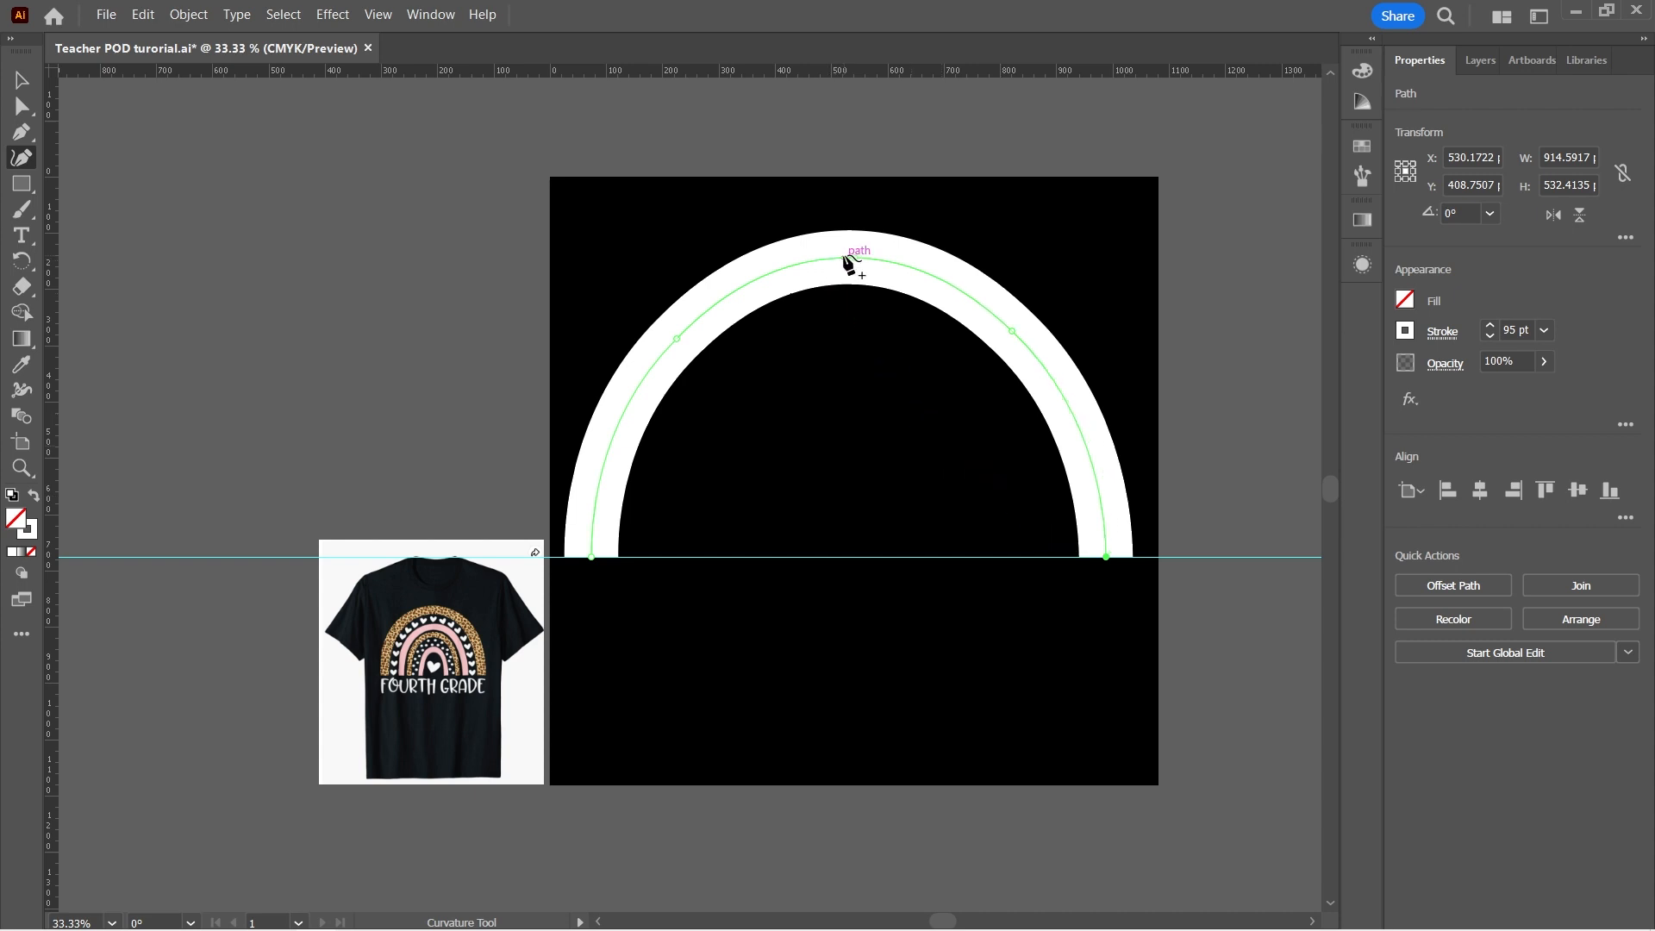
pyautogui.moveTo(840, 261)
pyautogui.mouseDown()
pyautogui.moveTo(846, 208)
pyautogui.moveTo(850, 262)
pyautogui.mouseUp()
pyautogui.click(27, 81)
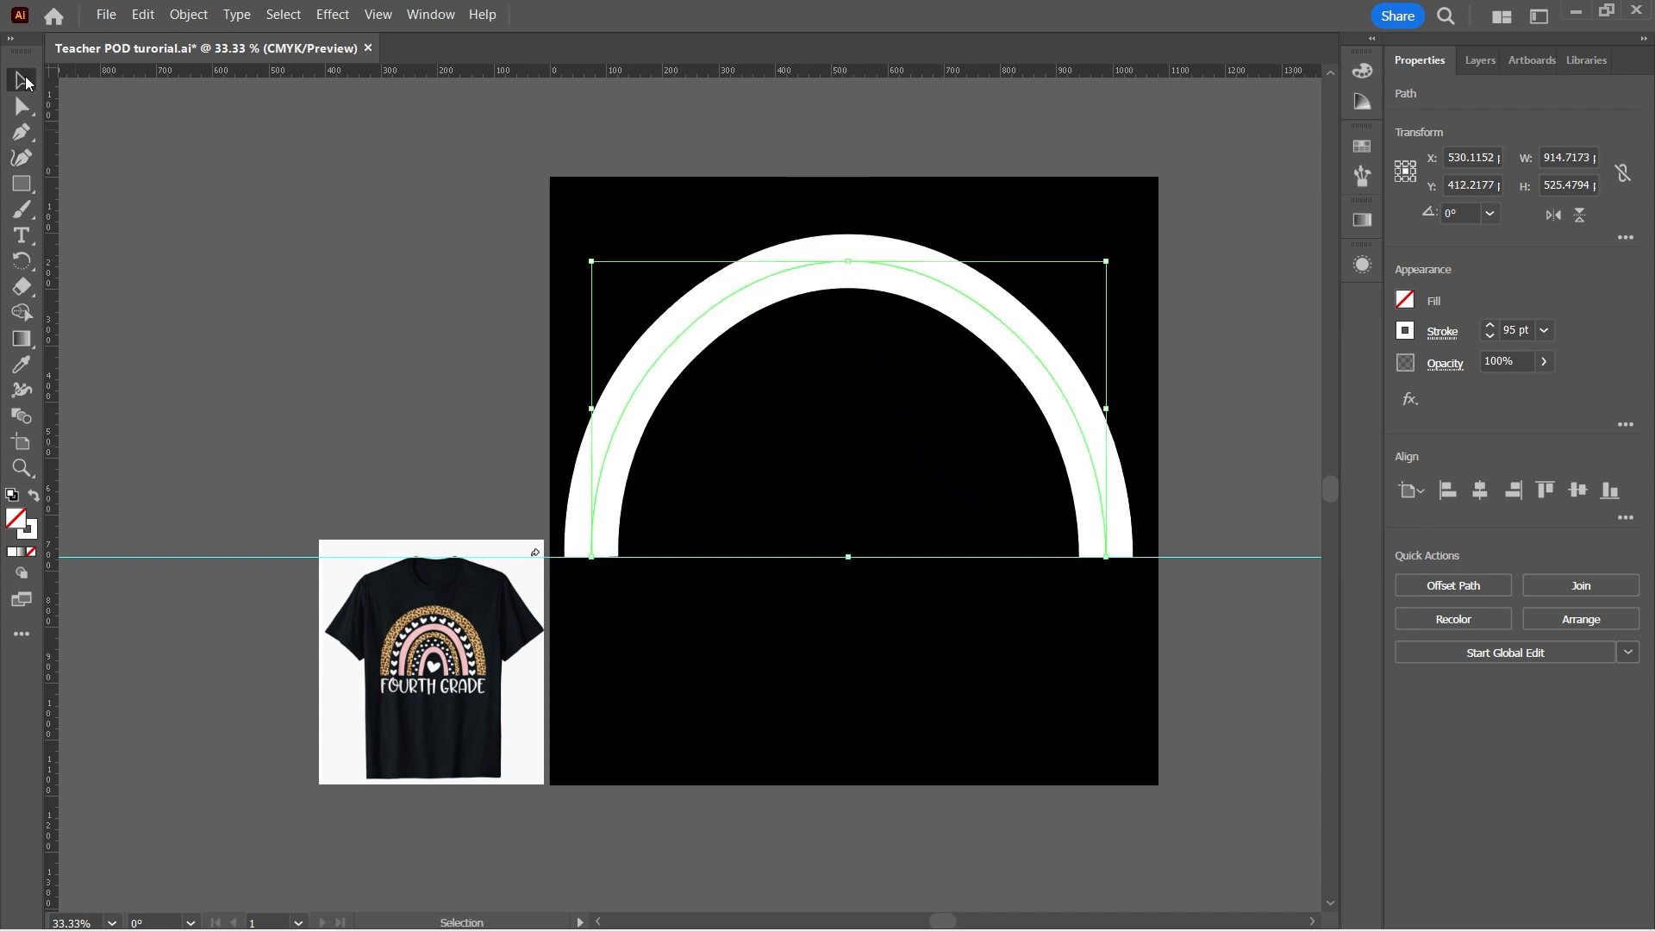
# Duplicate the arch in place and scale the copy to about 650 by 362 px inside the outer one
pyautogui.press('a')
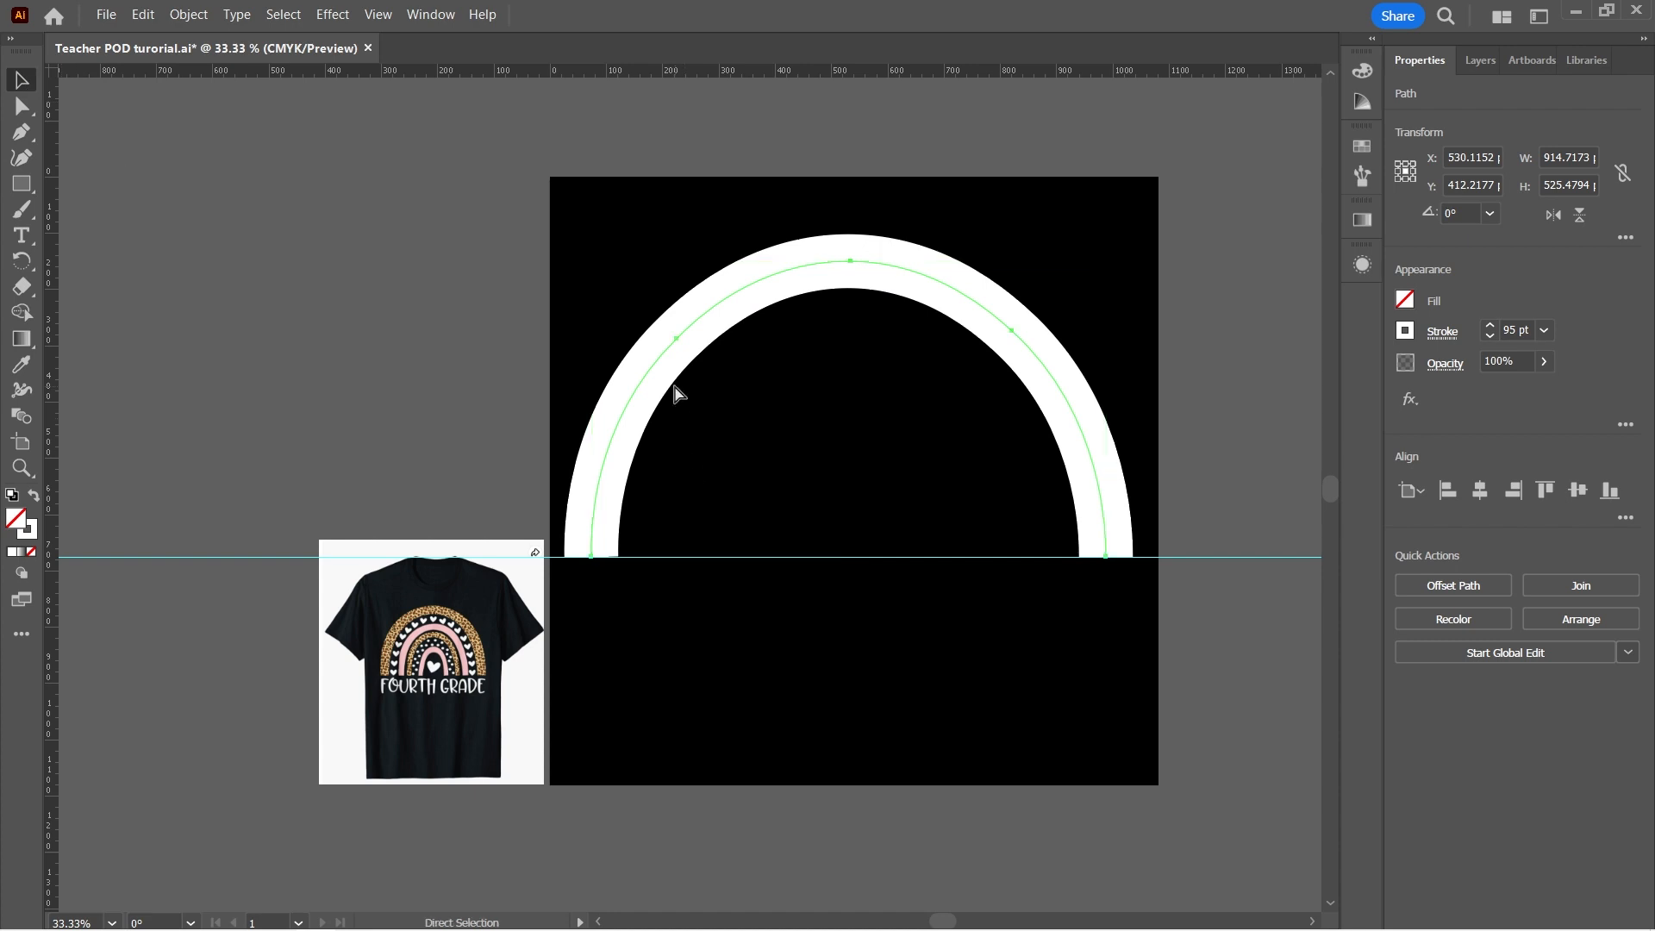
pyautogui.press('v')
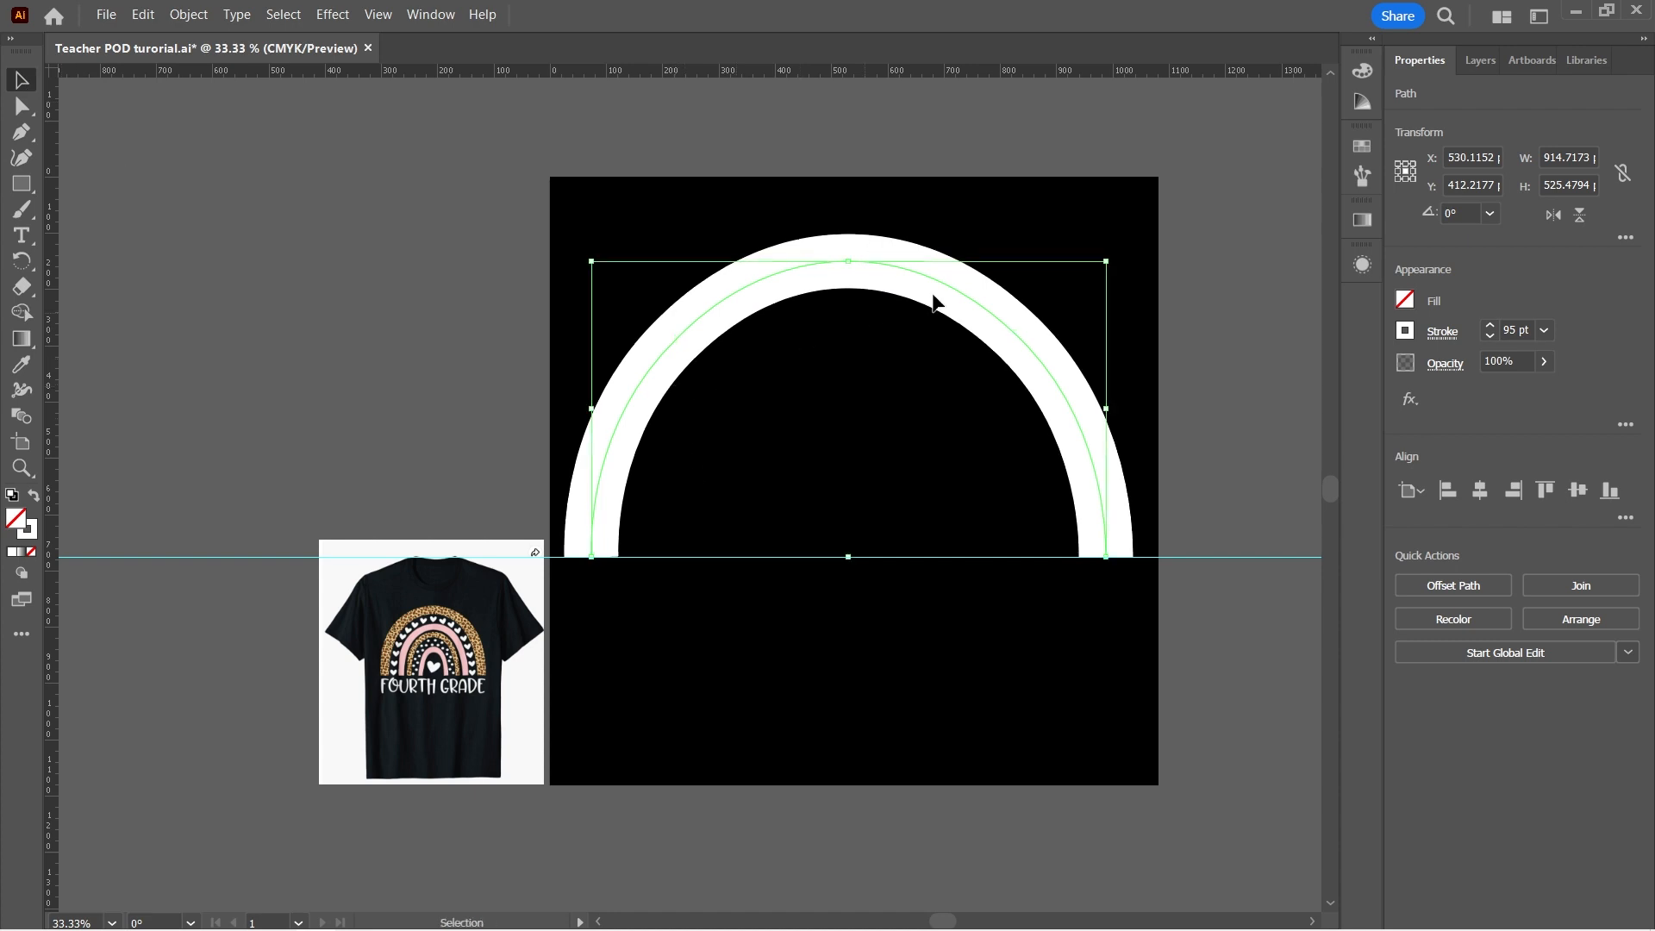
pyautogui.hotkey('ctrl', 'c')
pyautogui.hotkey('ctrl', 'f')
pyautogui.moveTo(1107, 261); pyautogui.dragTo(1035, 349)
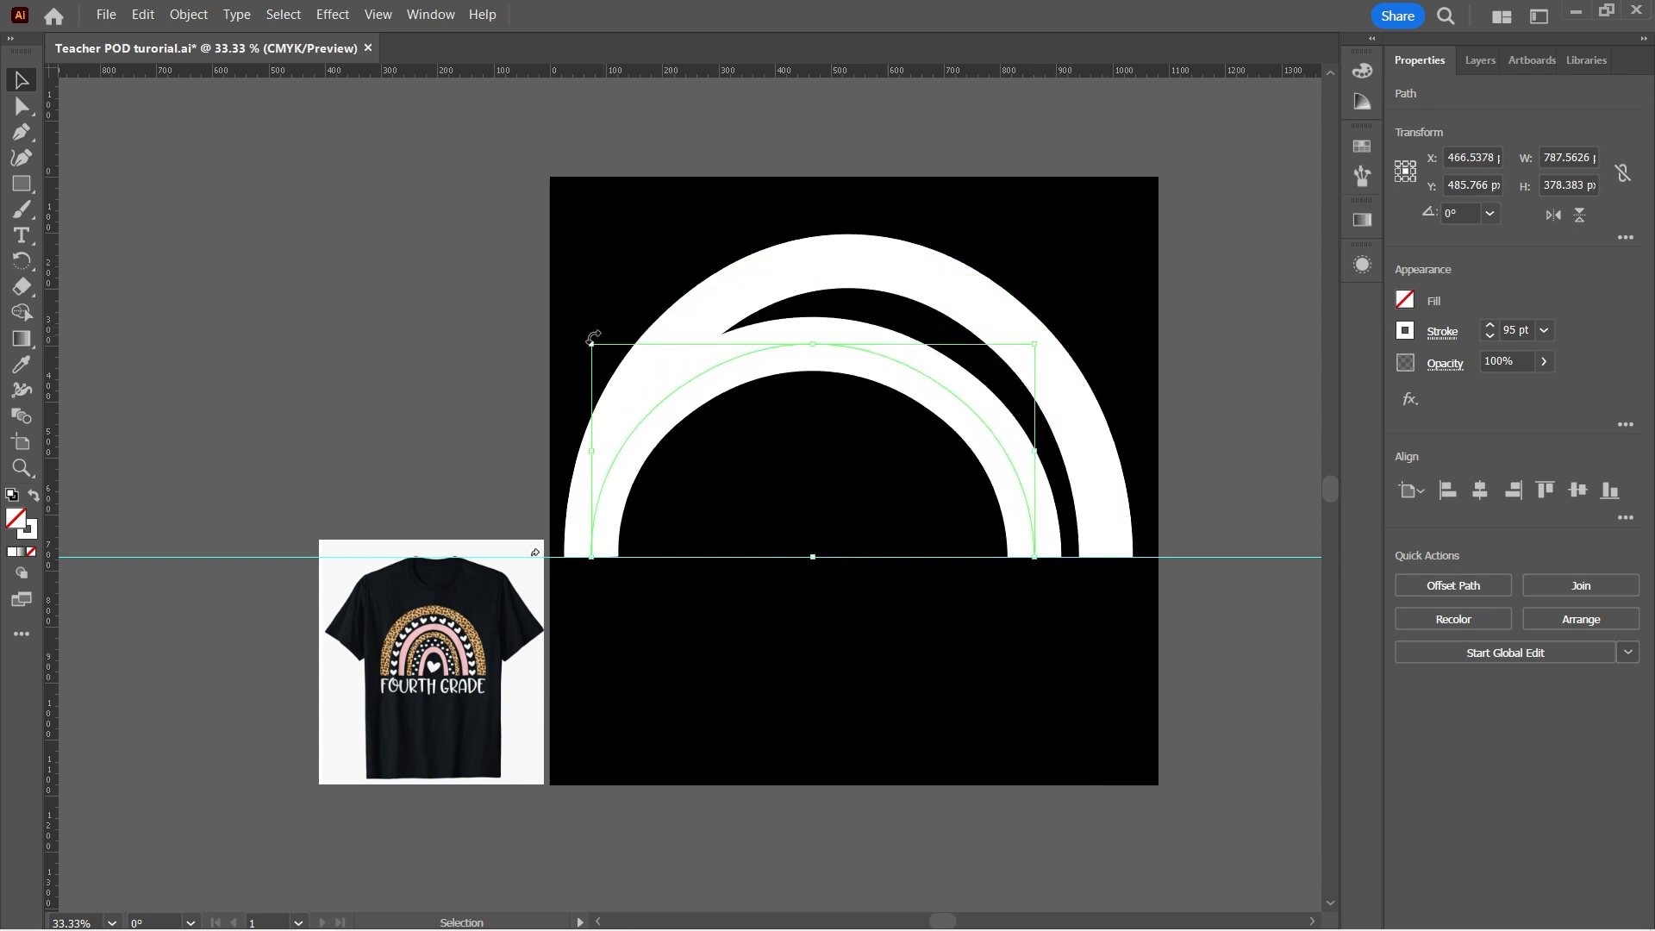
pyautogui.moveTo(592, 346); pyautogui.dragTo(669, 353)
# Reduce the inner arch's stroke weight to 50 pt and stretch the arch upward to about 389 px high
pyautogui.click(1491, 336)
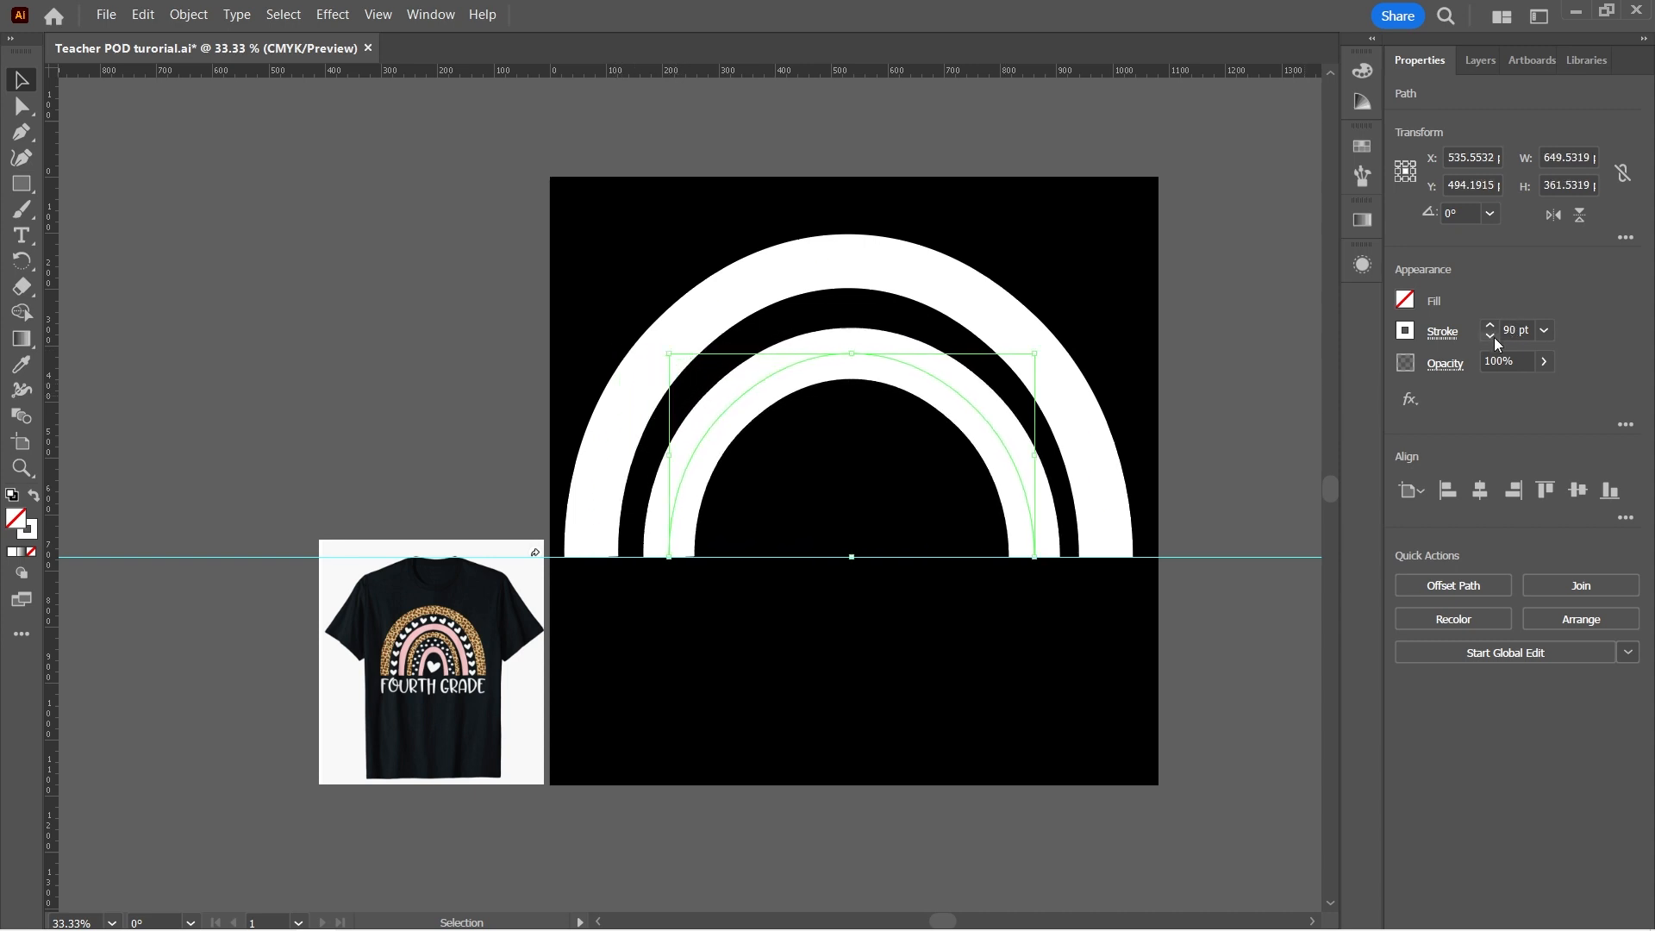
pyautogui.click(1491, 336)
pyautogui.click(1491, 336)
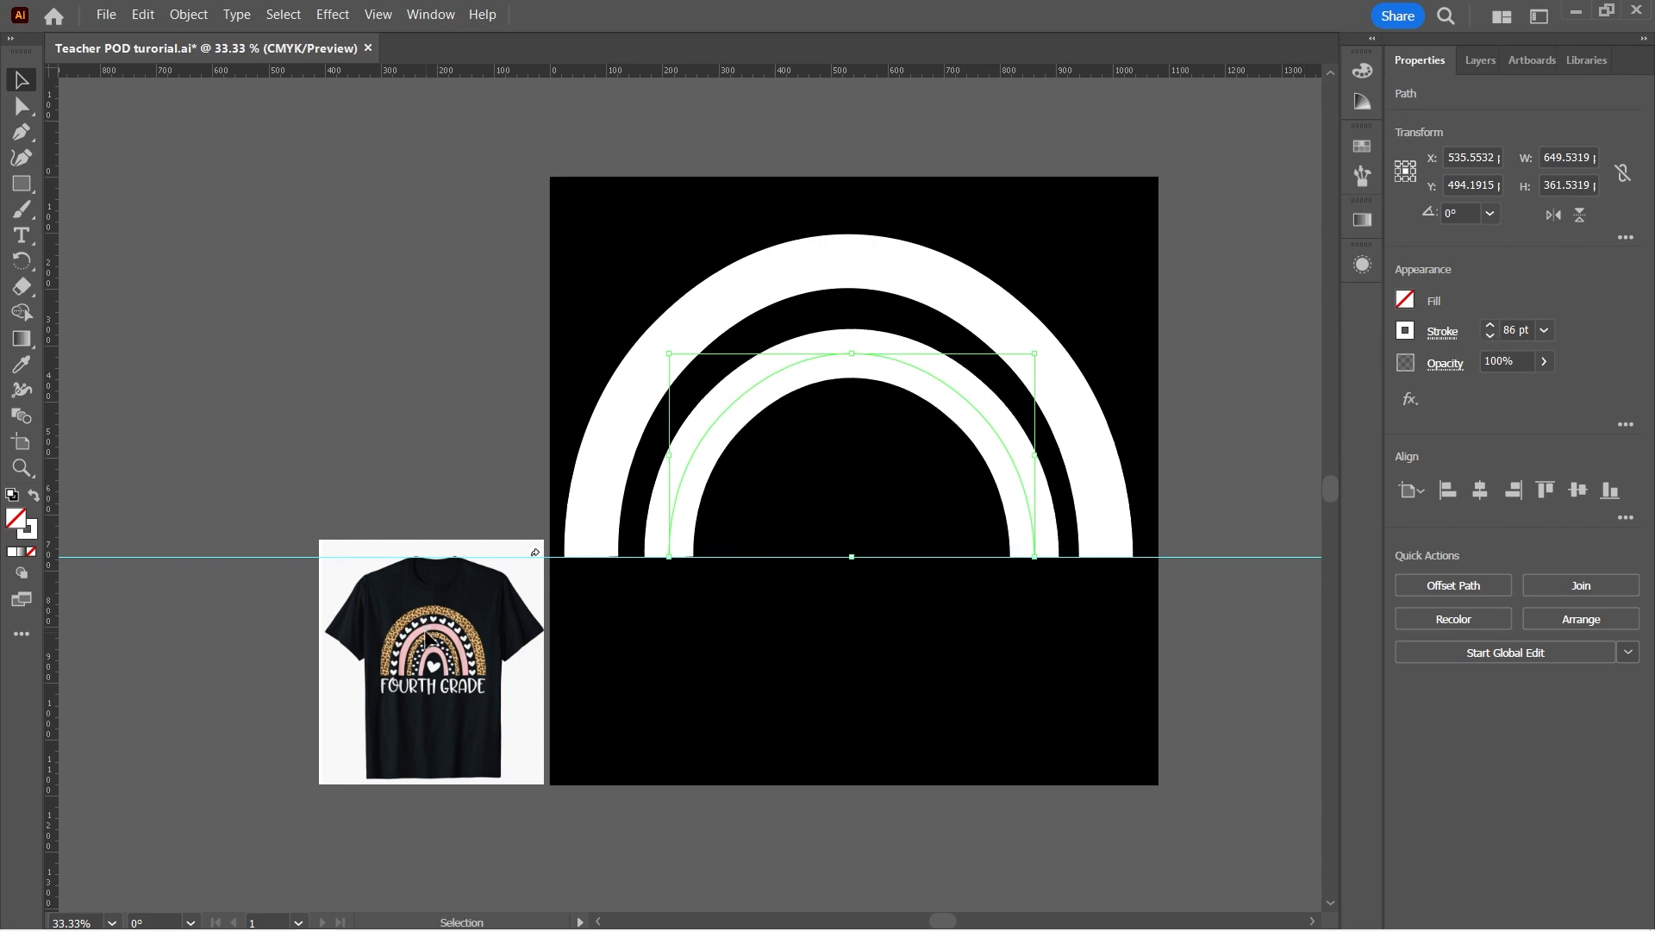
pyautogui.click(1490, 336)
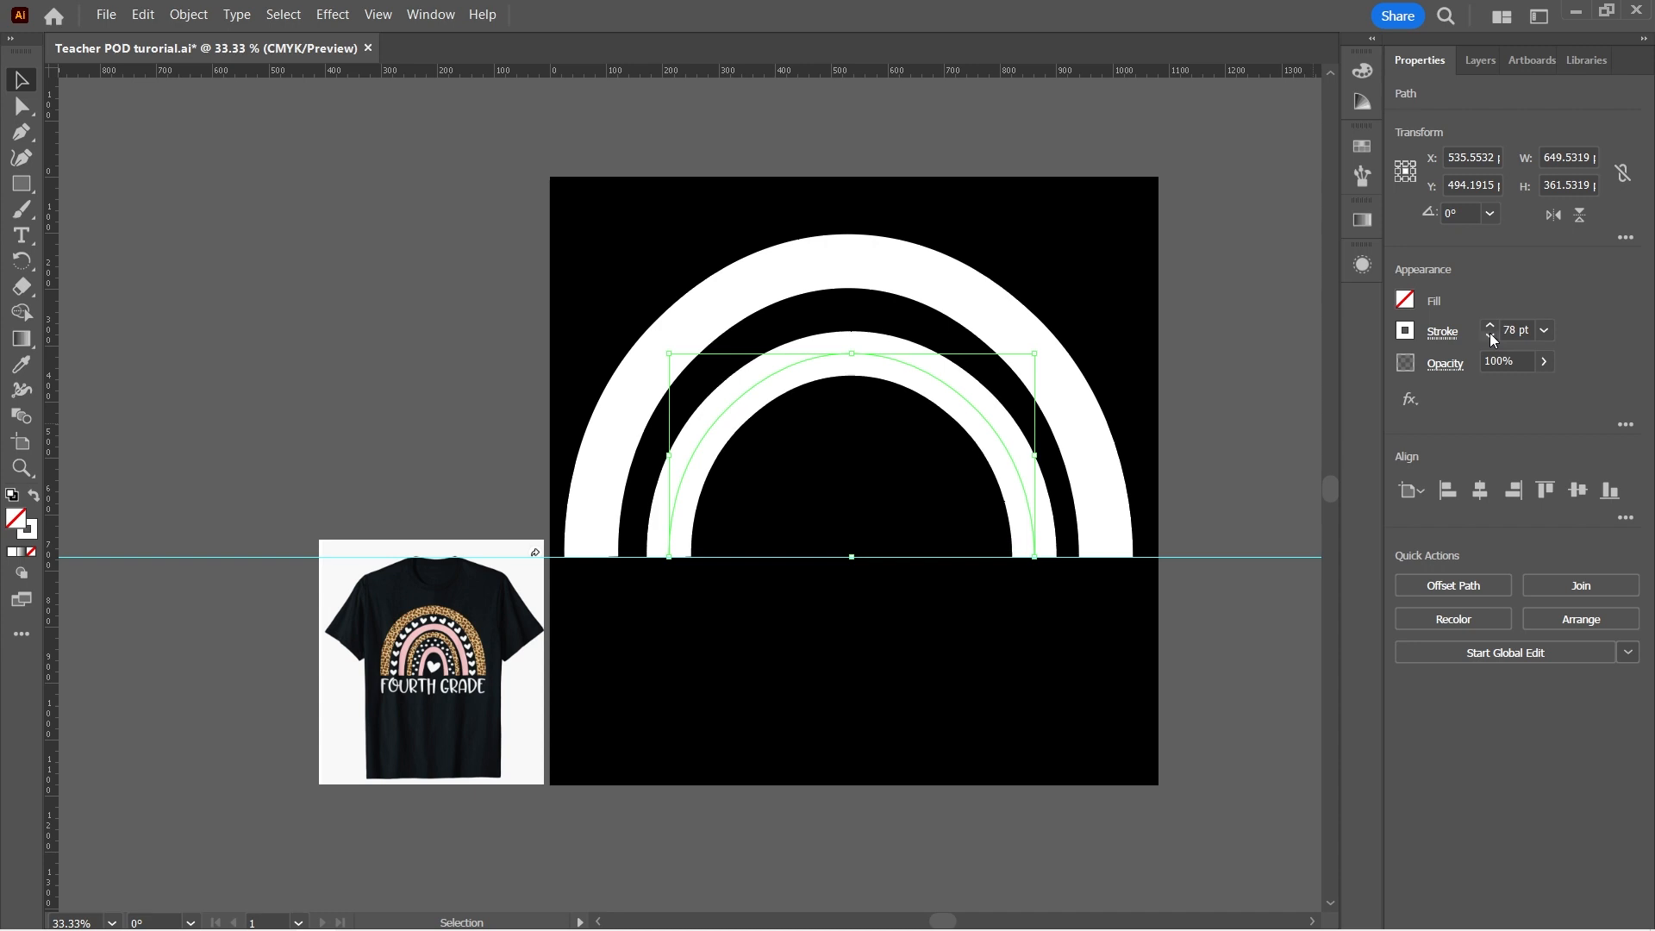
pyautogui.click(1491, 336)
pyautogui.click(1491, 337)
pyautogui.click(1490, 336)
pyautogui.click(1491, 336)
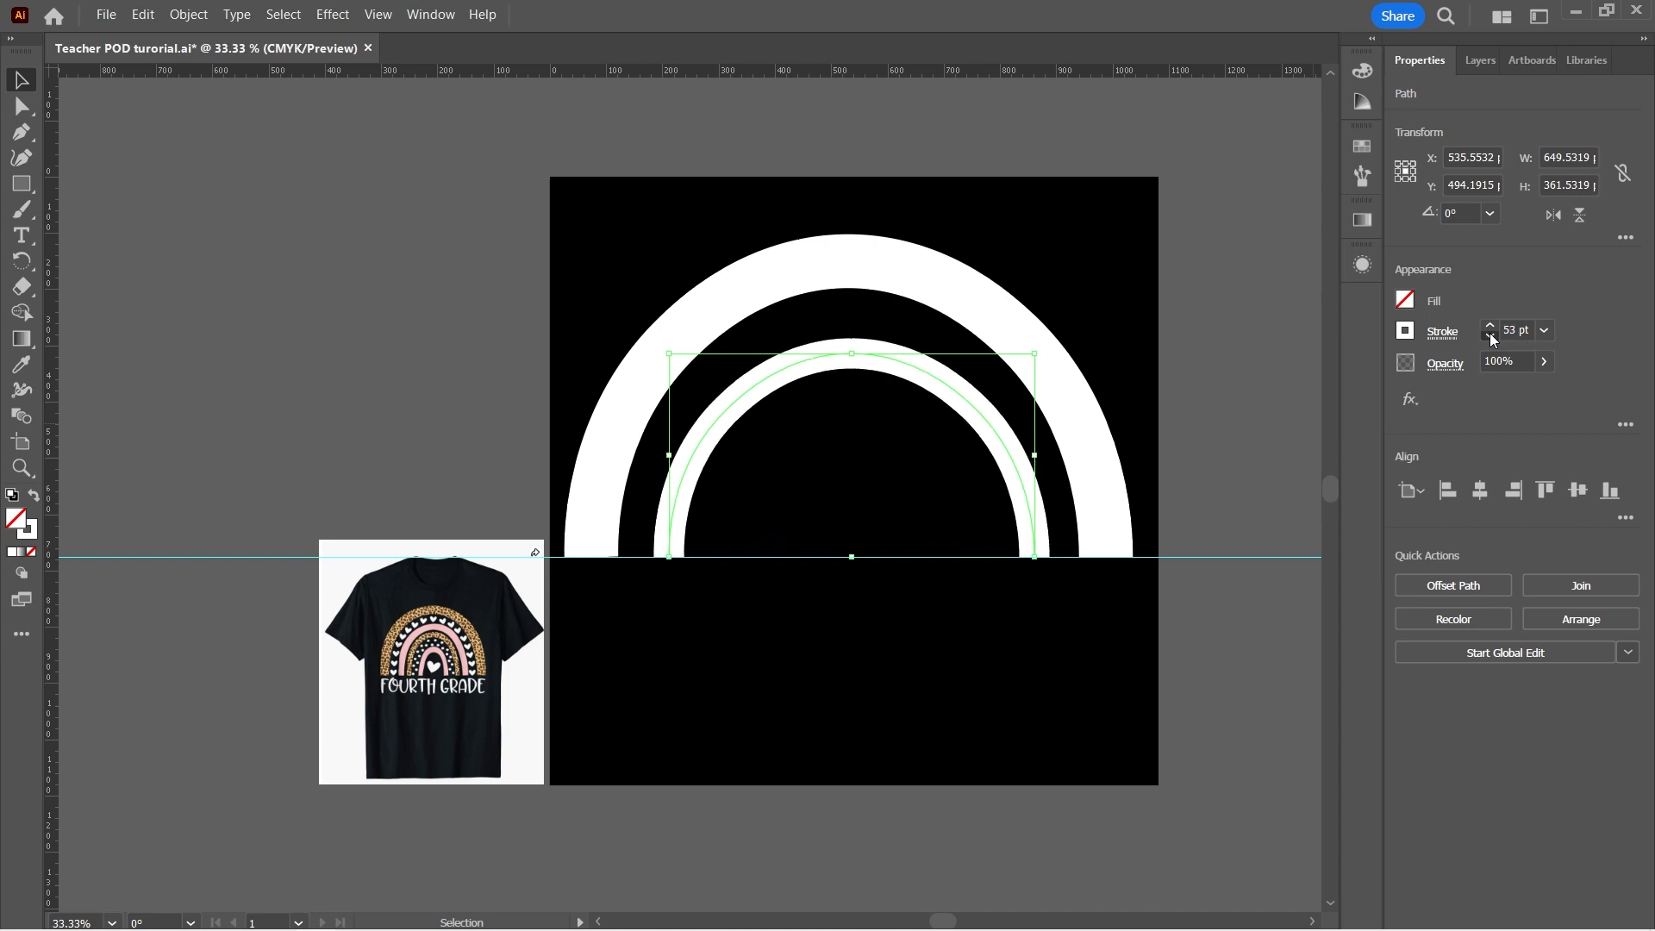
pyautogui.click(1491, 336)
pyautogui.click(1491, 336)
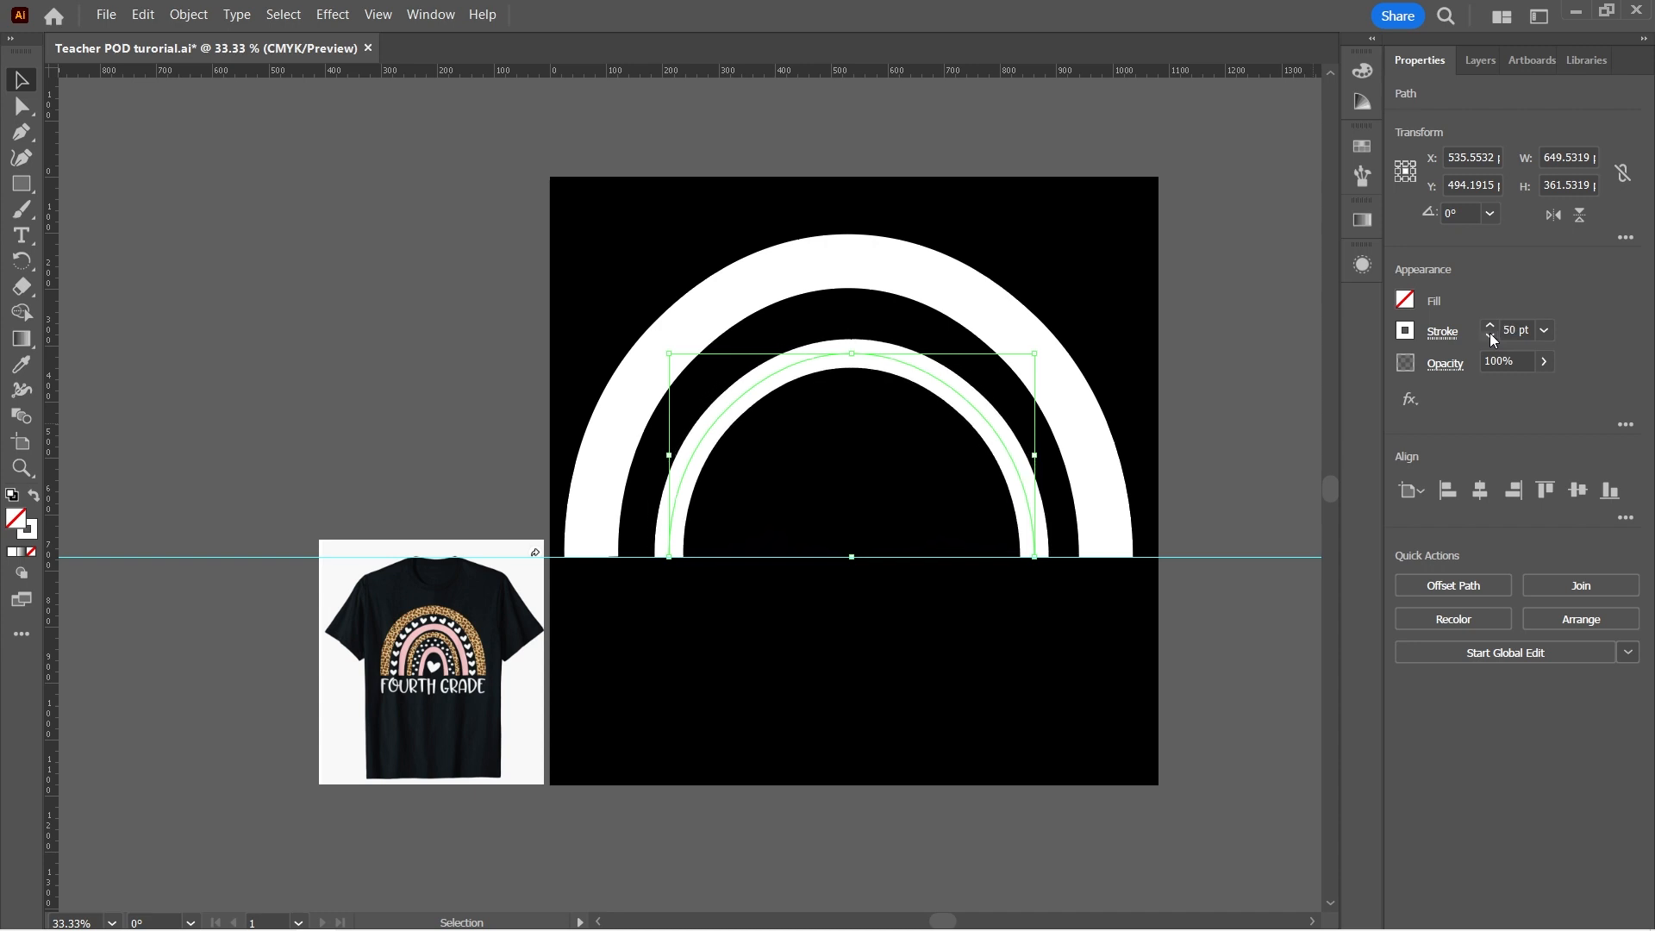
pyautogui.moveTo(852, 354); pyautogui.dragTo(852, 338)
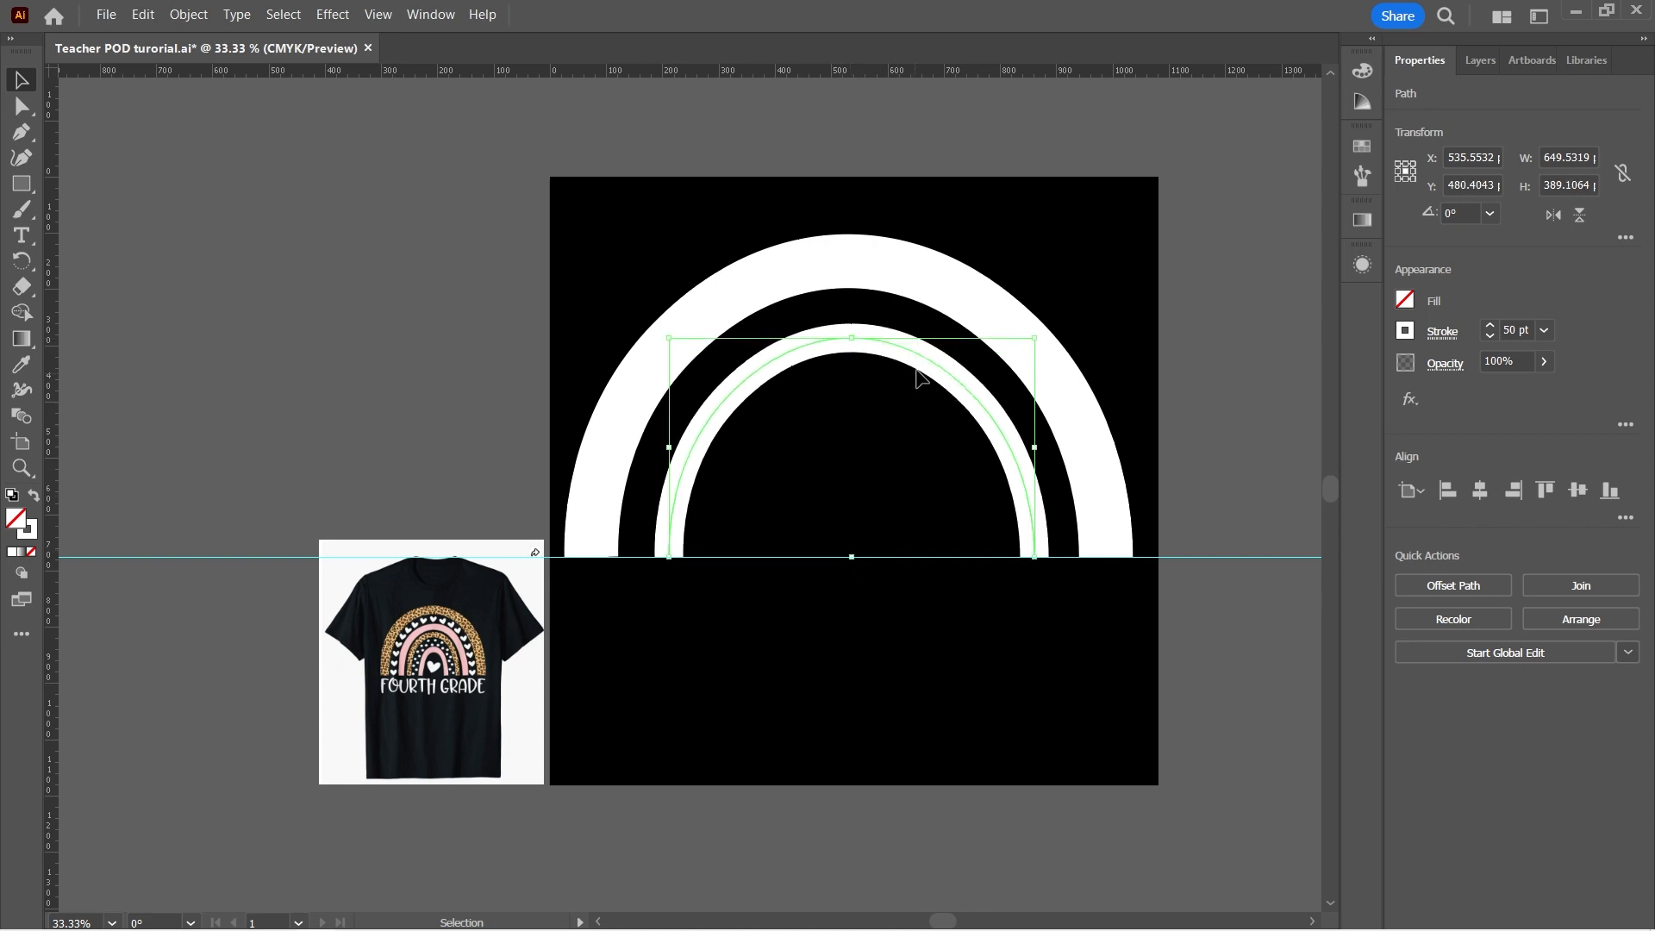
# Duplicate the 50 pt arch in place and scale the copy to about 519 by 325 px, centered inside it
pyautogui.press('a')
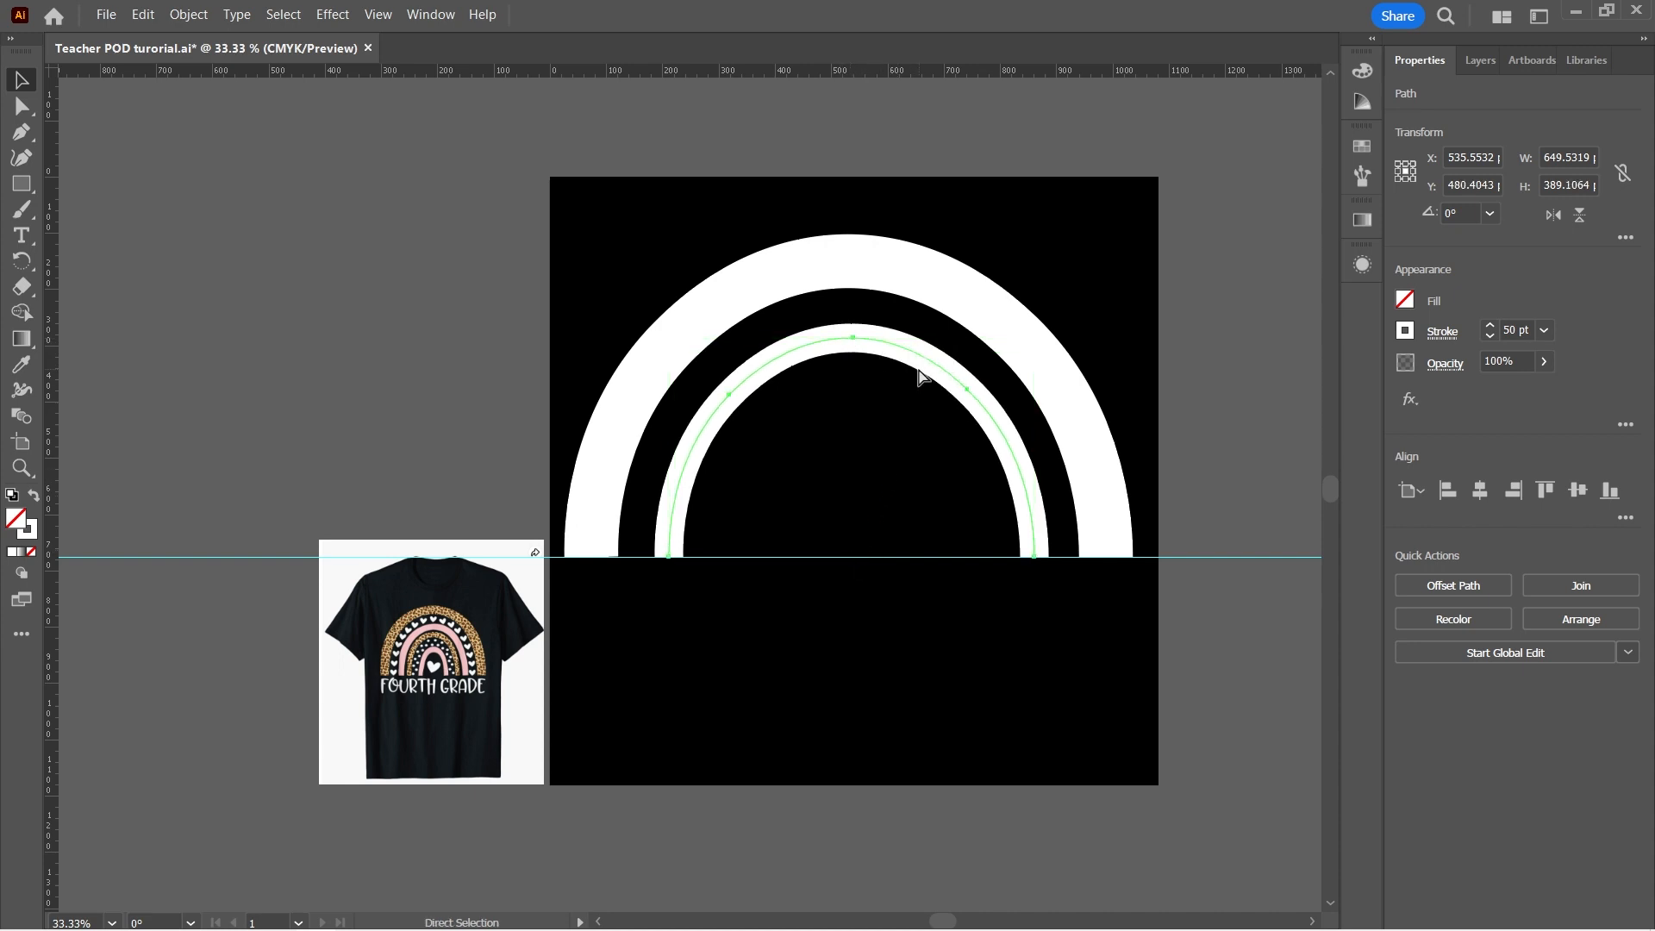
pyautogui.press('v')
pyautogui.hotkey('ctrl', 'c')
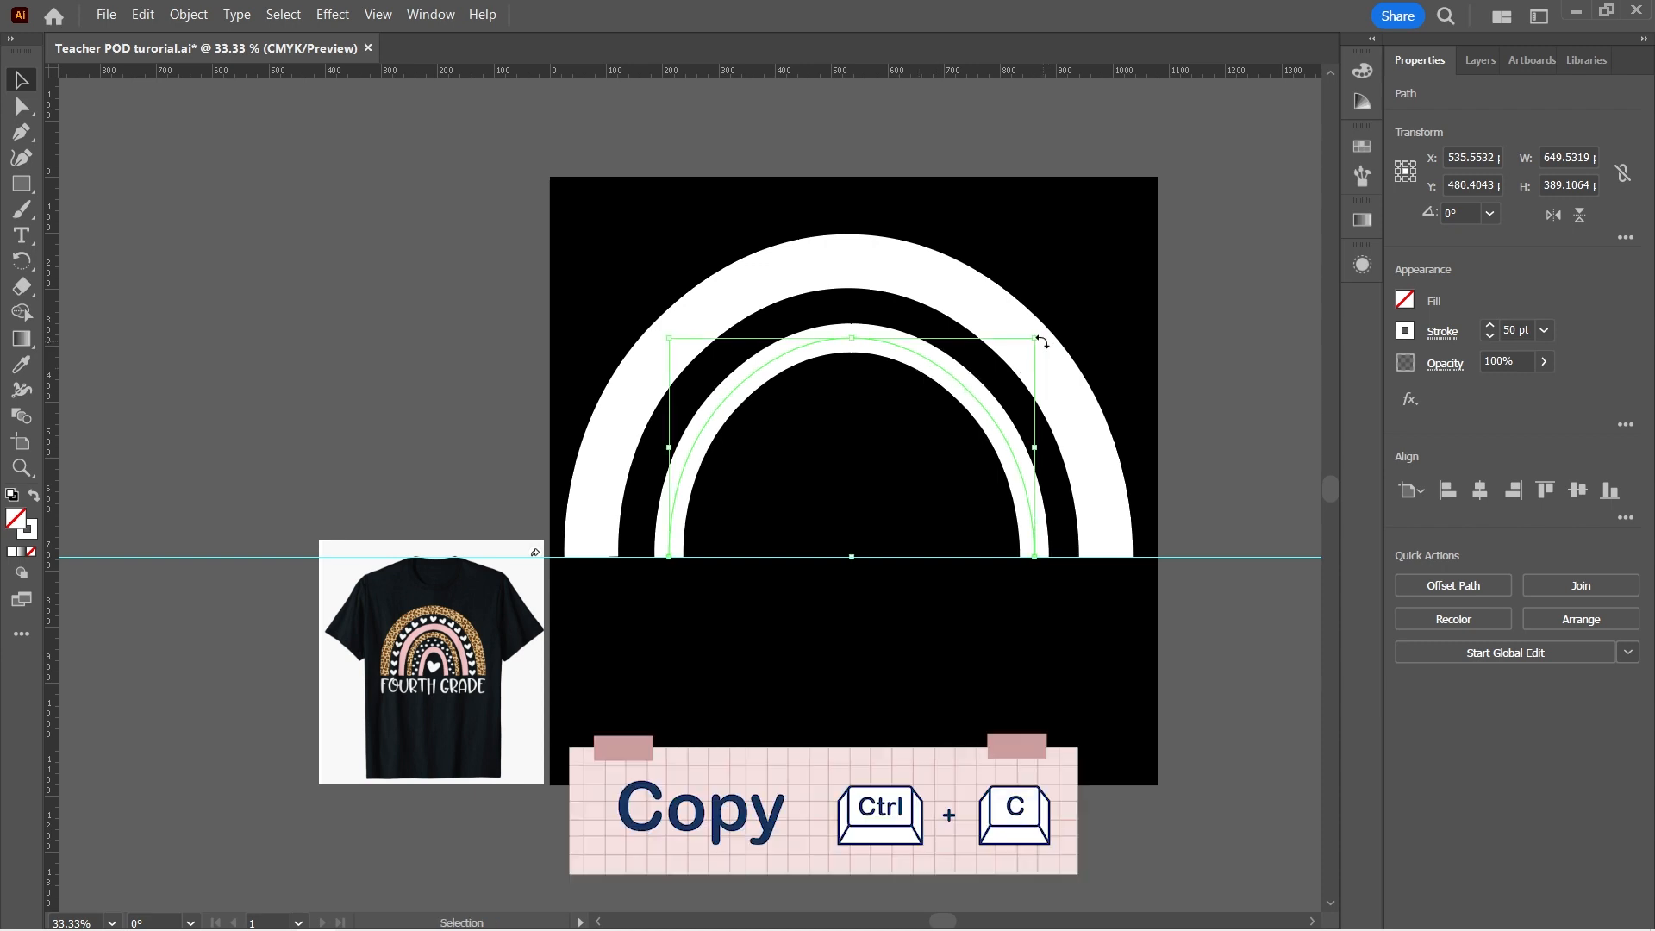
pyautogui.hotkey('ctrl', 'f')
pyautogui.moveTo(1036, 338); pyautogui.dragTo(988, 386)
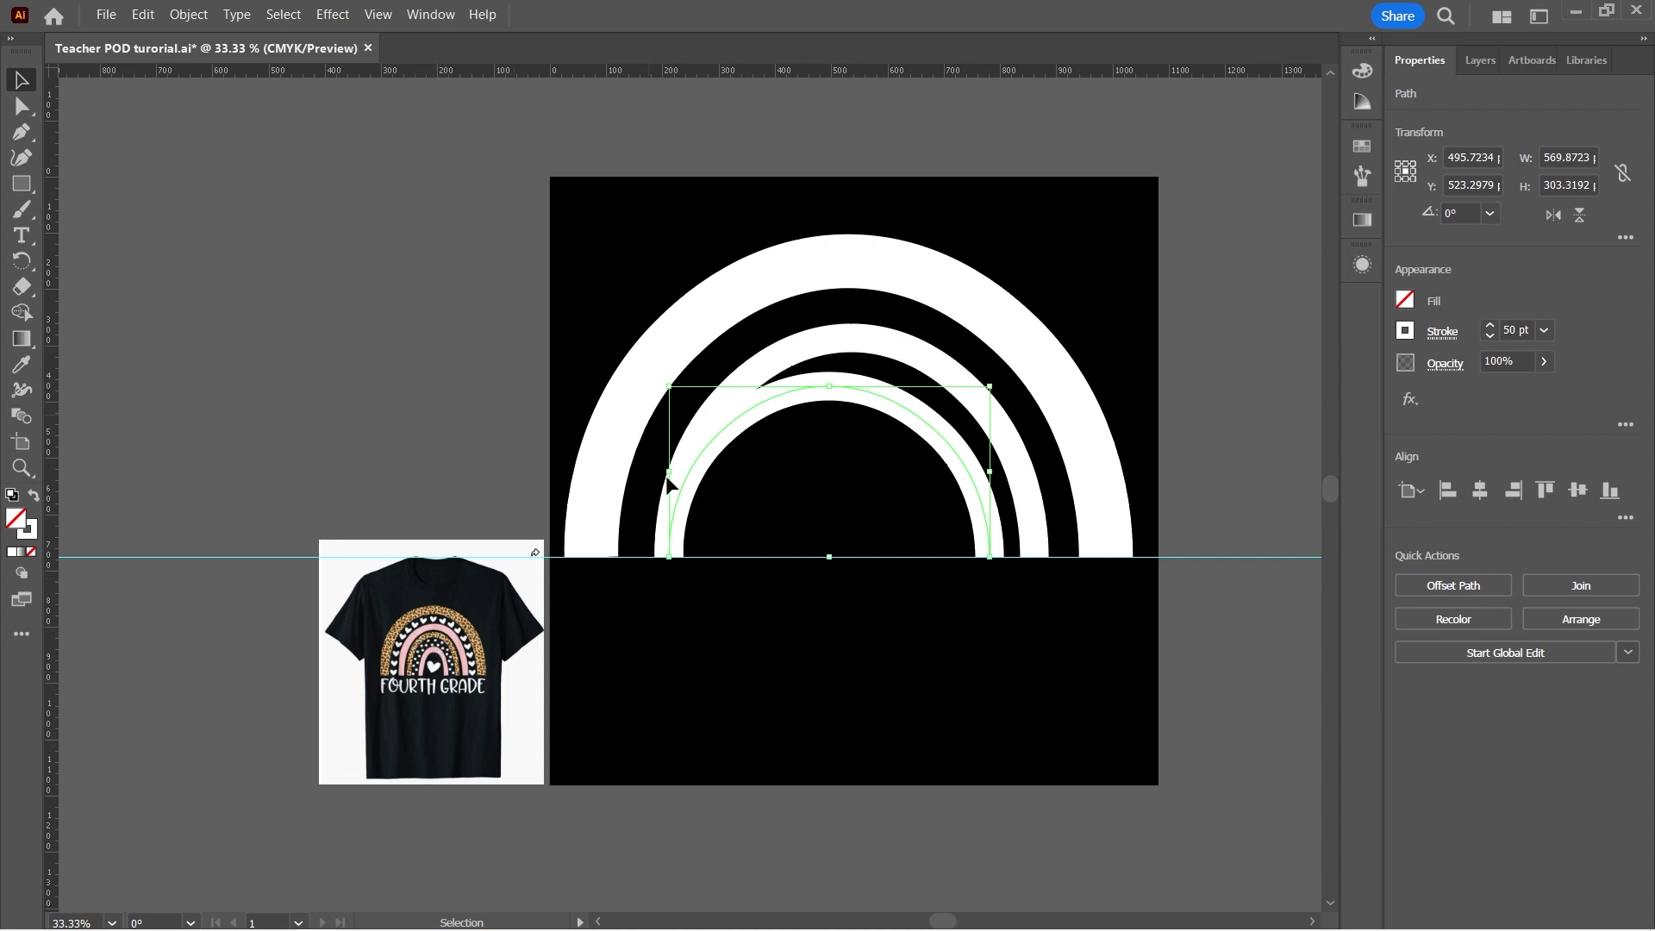
pyautogui.moveTo(669, 473); pyautogui.dragTo(705, 473)
pyautogui.moveTo(857, 382)
pyautogui.mouseDown()
pyautogui.moveTo(849, 362)
pyautogui.moveTo(853, 389)
pyautogui.moveTo(869, 377)
pyautogui.mouseUp()
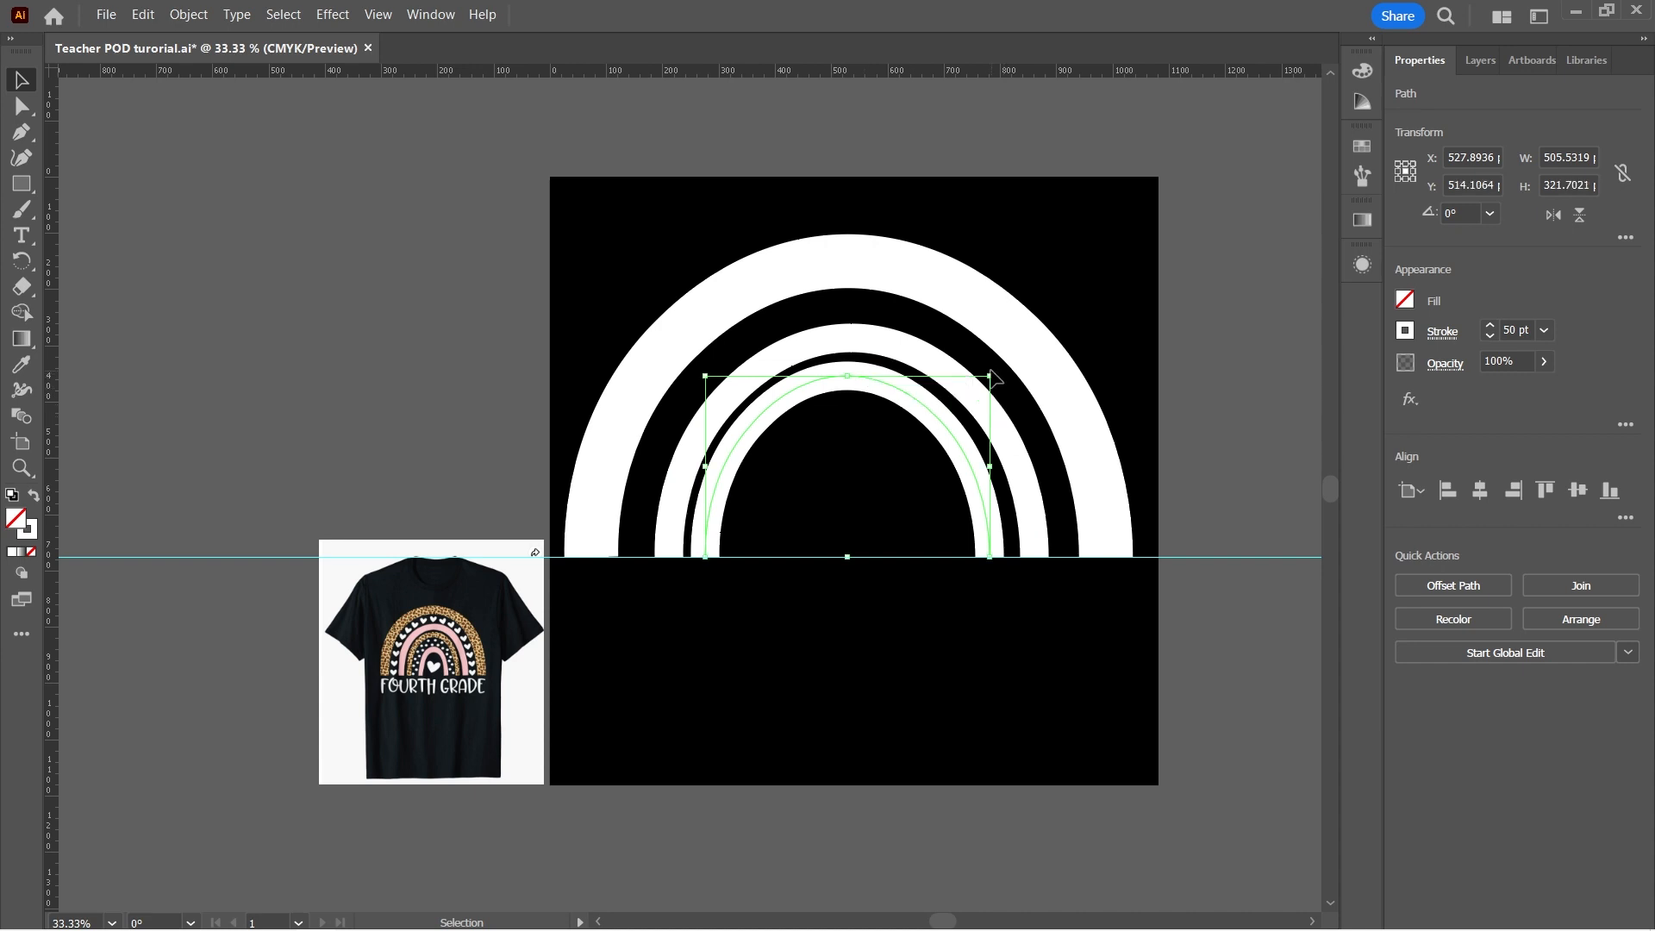
pyautogui.moveTo(990, 376); pyautogui.dragTo(997, 374)
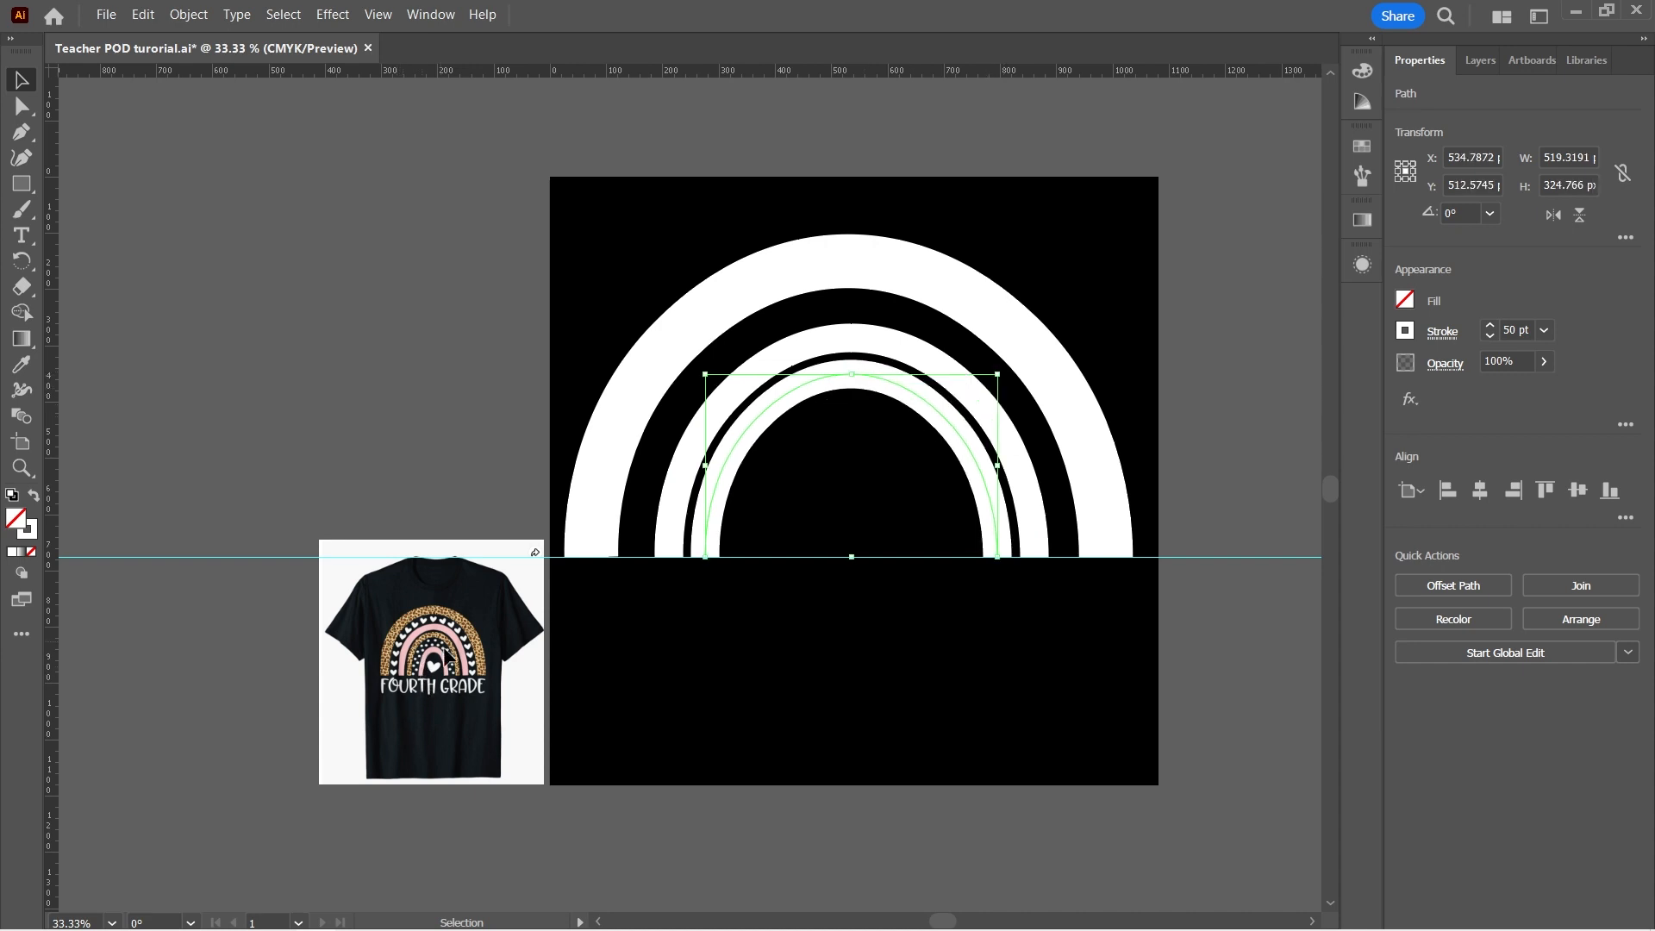
# Duplicate the innermost arch in place and scale the copy down inside it, keeping its ends on the guide
pyautogui.press('a')
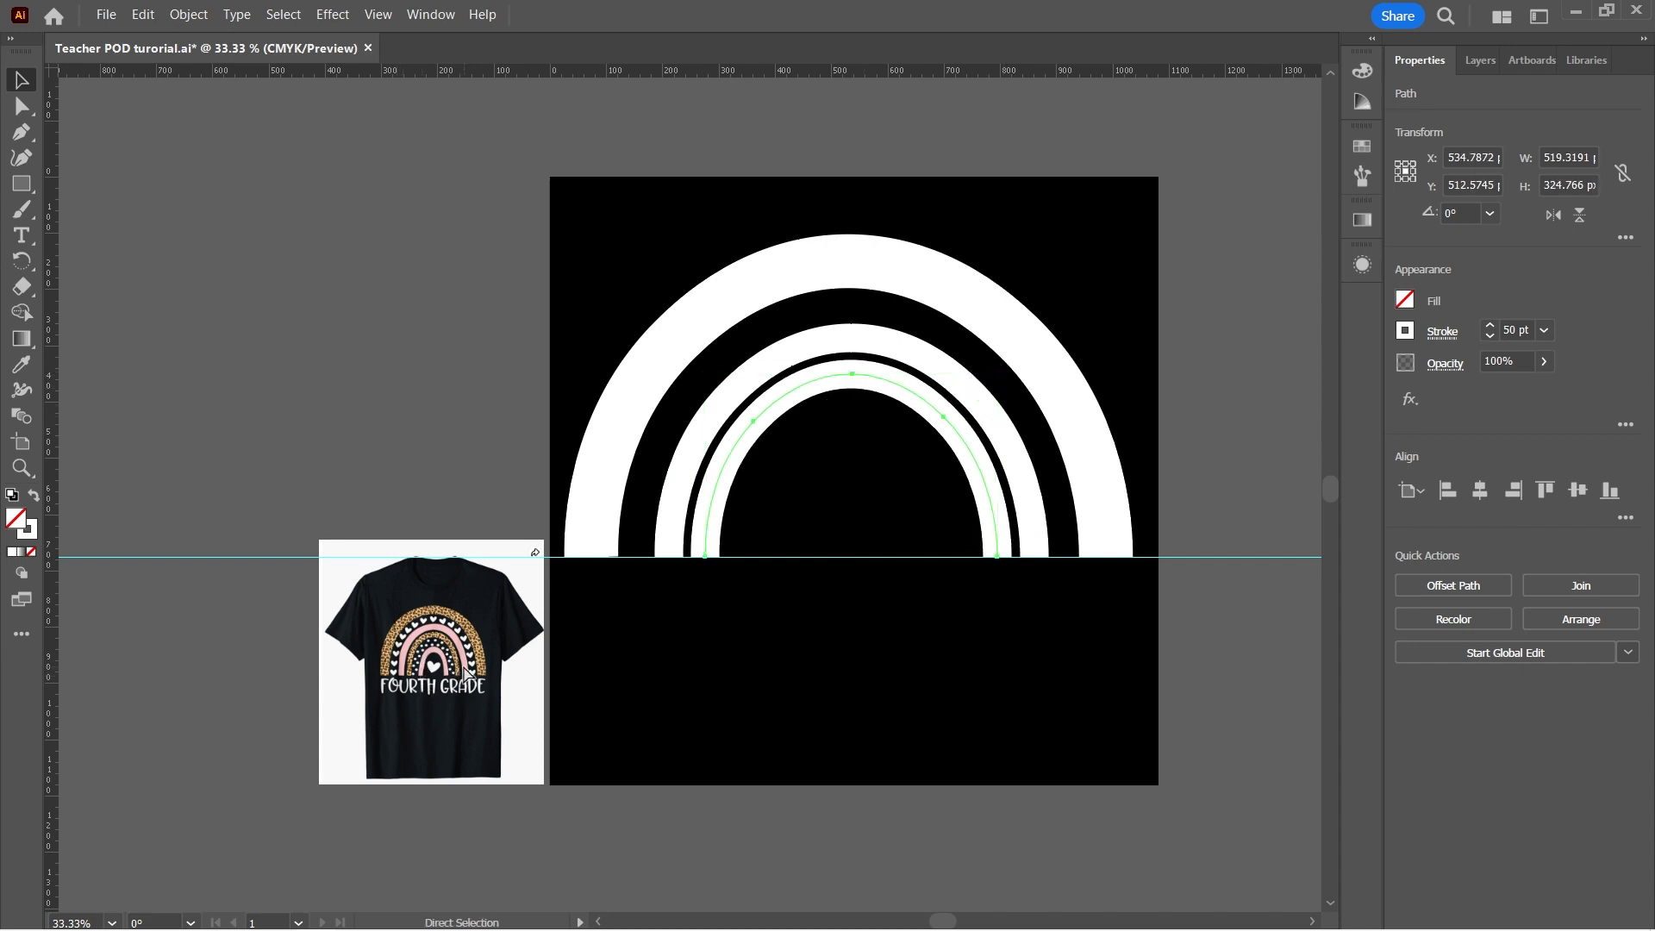
pyautogui.hotkey('ctrl', 'c')
pyautogui.press('v')
pyautogui.hotkey('ctrl', 'f')
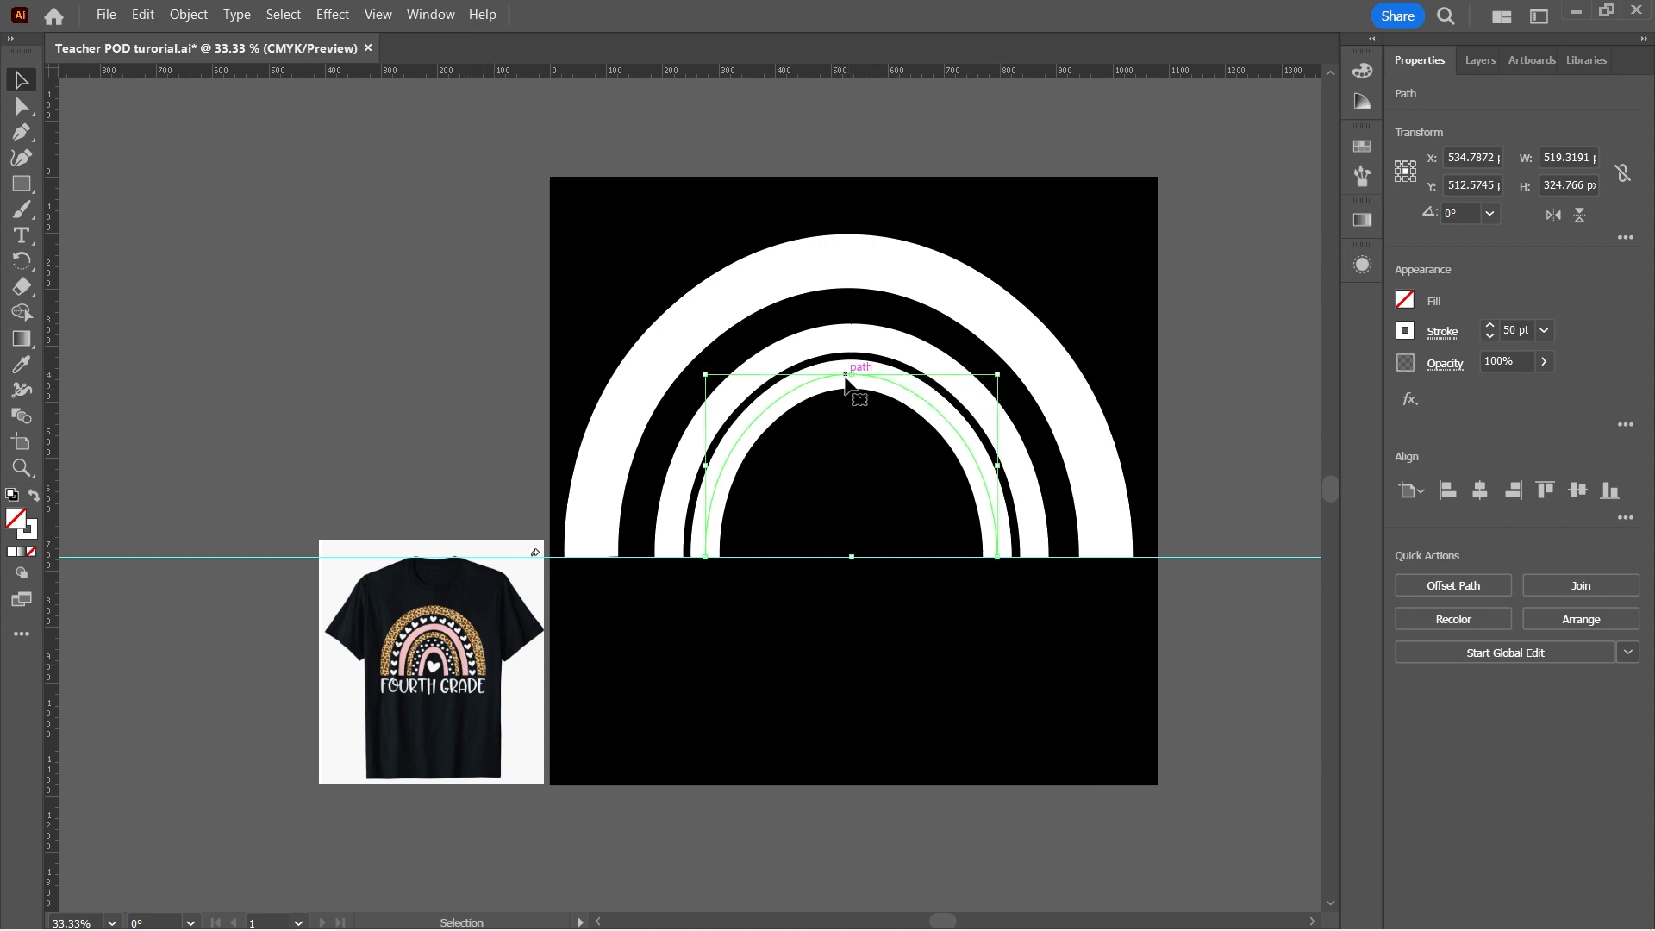
pyautogui.moveTo(854, 380); pyautogui.dragTo(854, 420)
# Convert all four arches from strokes into filled shapes with Outline Stroke
pyautogui.moveTo(571, 330); pyautogui.dragTo(1187, 481)
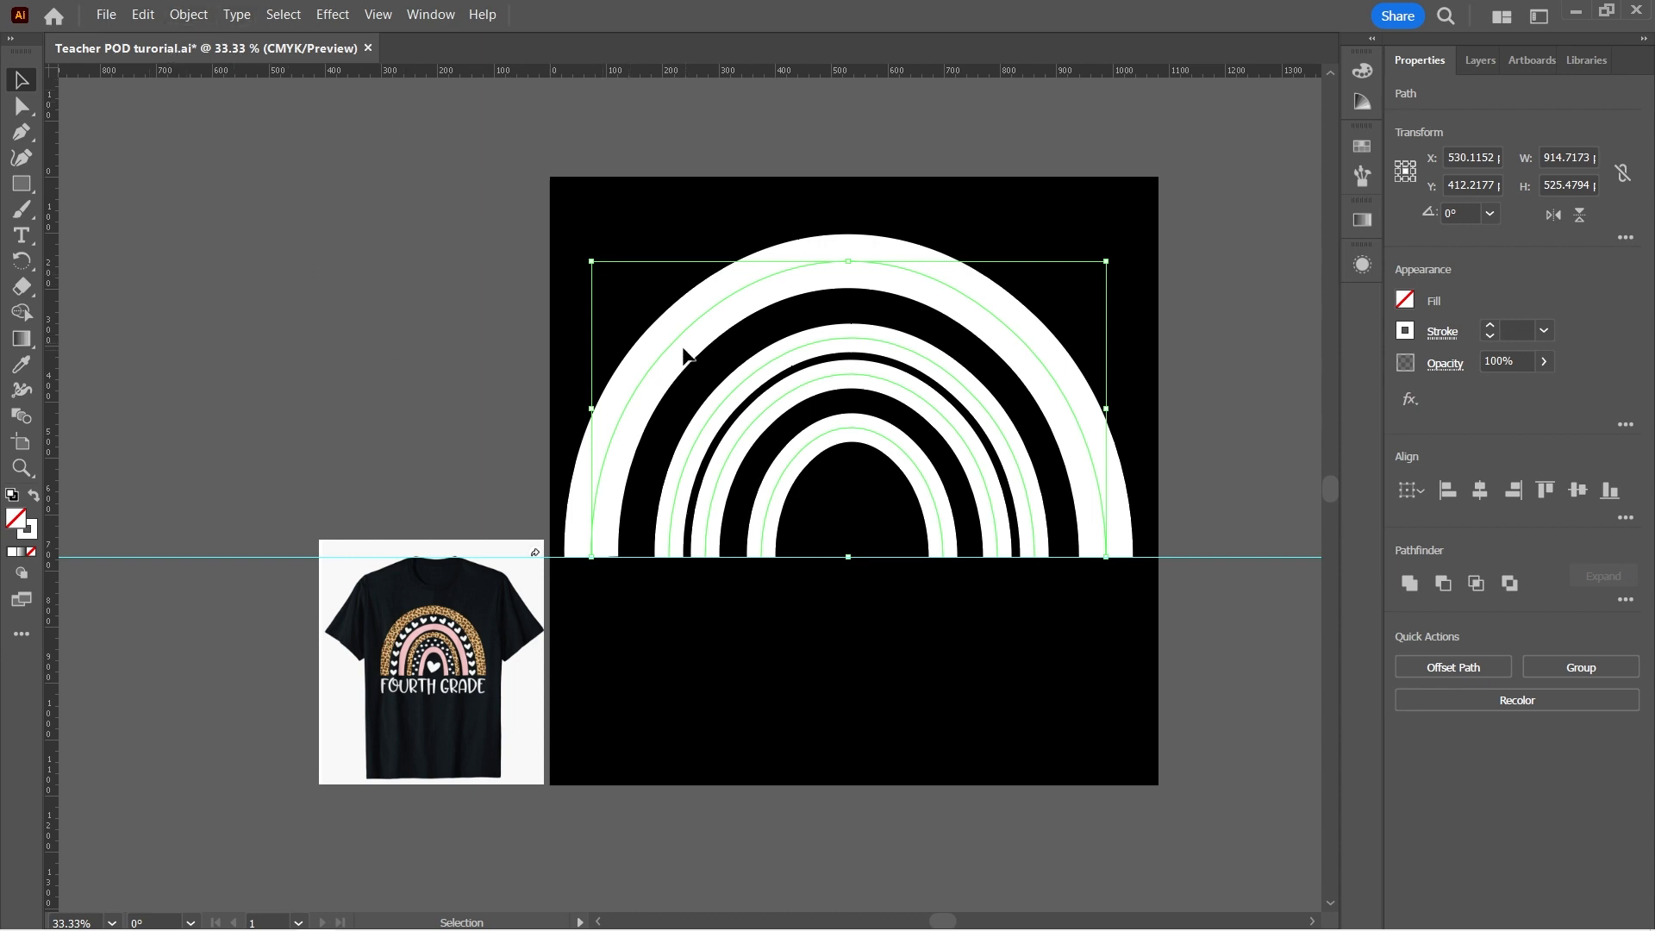
pyautogui.click(197, 17)
pyautogui.moveTo(329, 488)
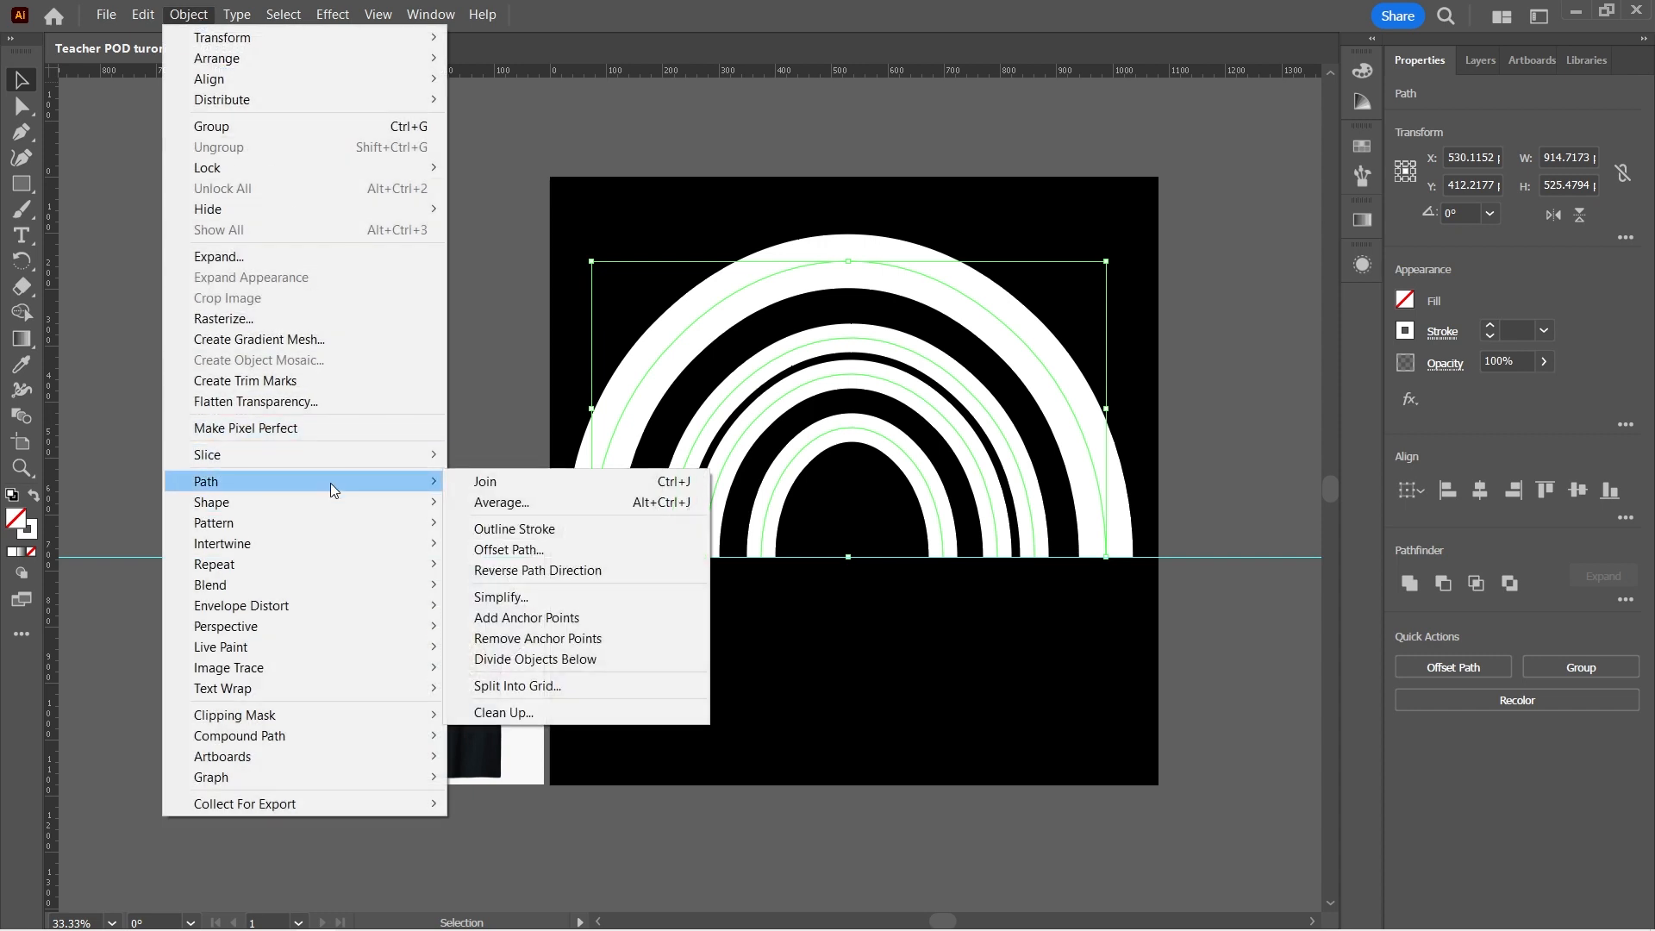
pyautogui.click(541, 530)
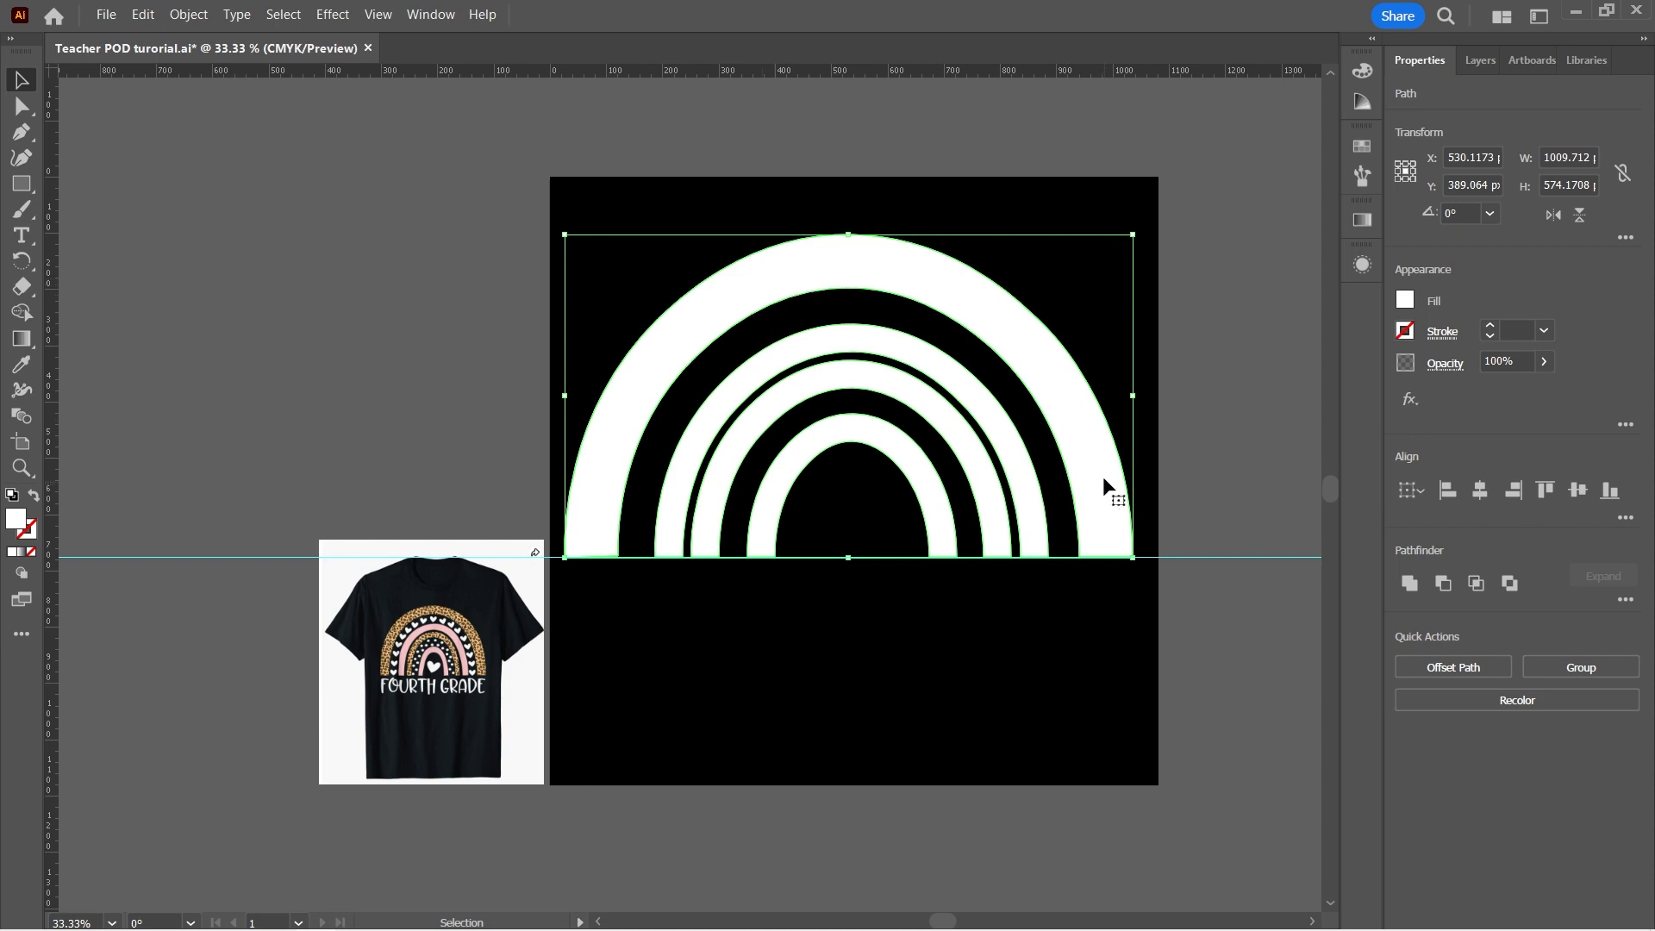
pyautogui.click(990, 326)
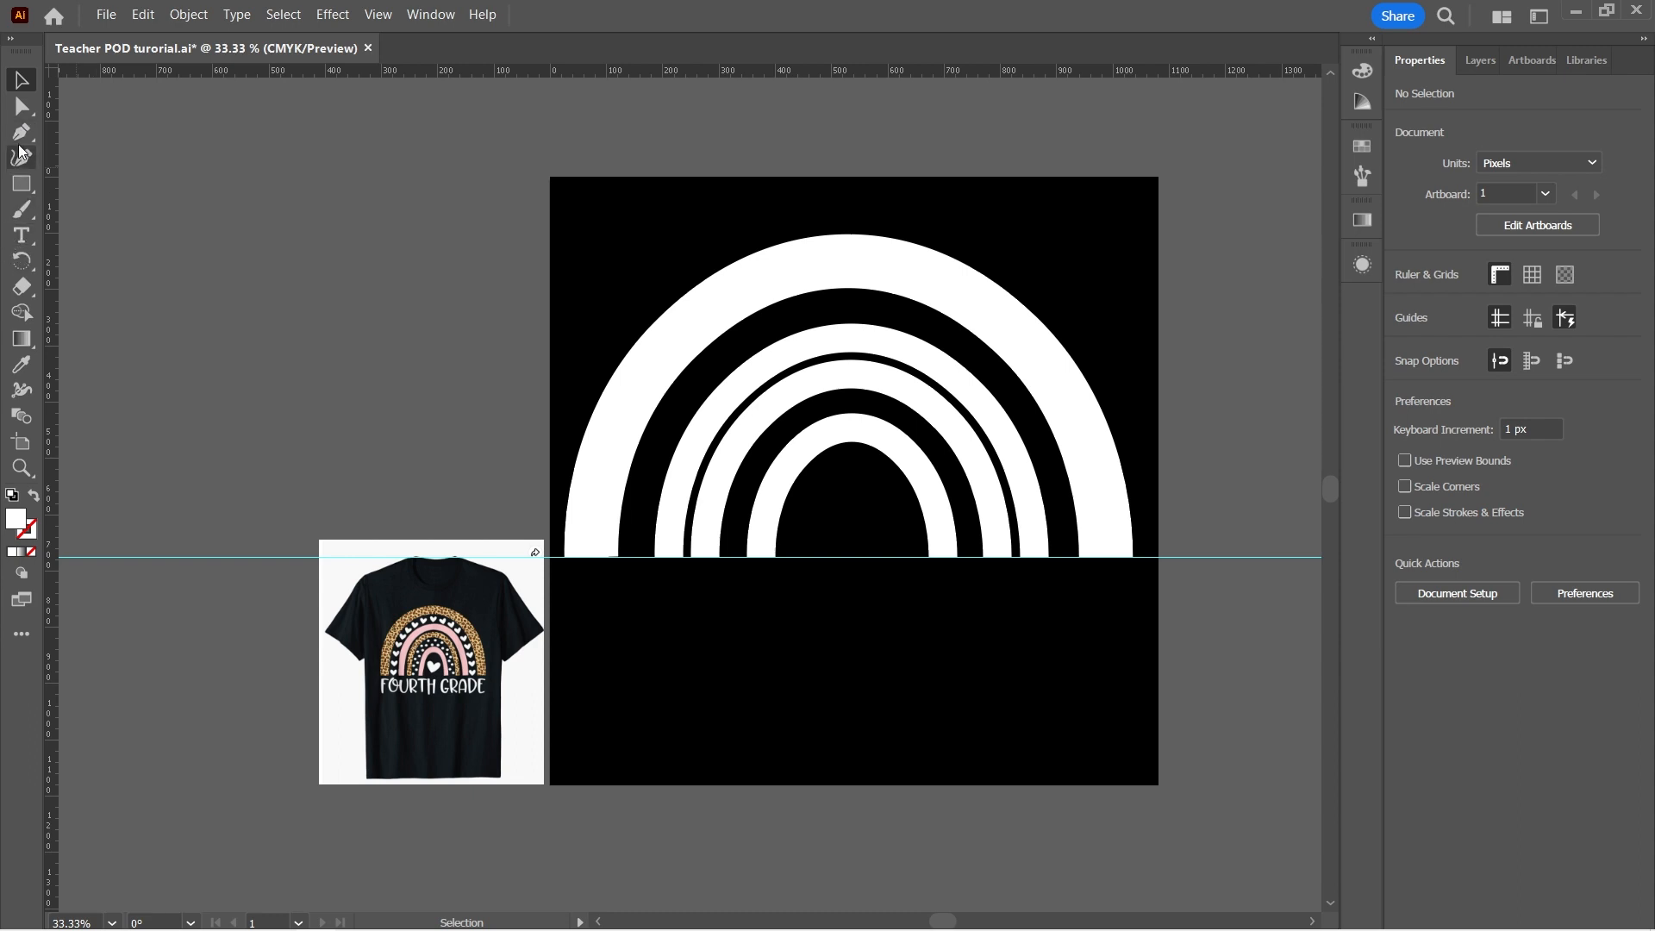
# Create a 3-sided polygon with a 50 px radius on the empty canvas beside the artboard
pyautogui.click(22, 182)
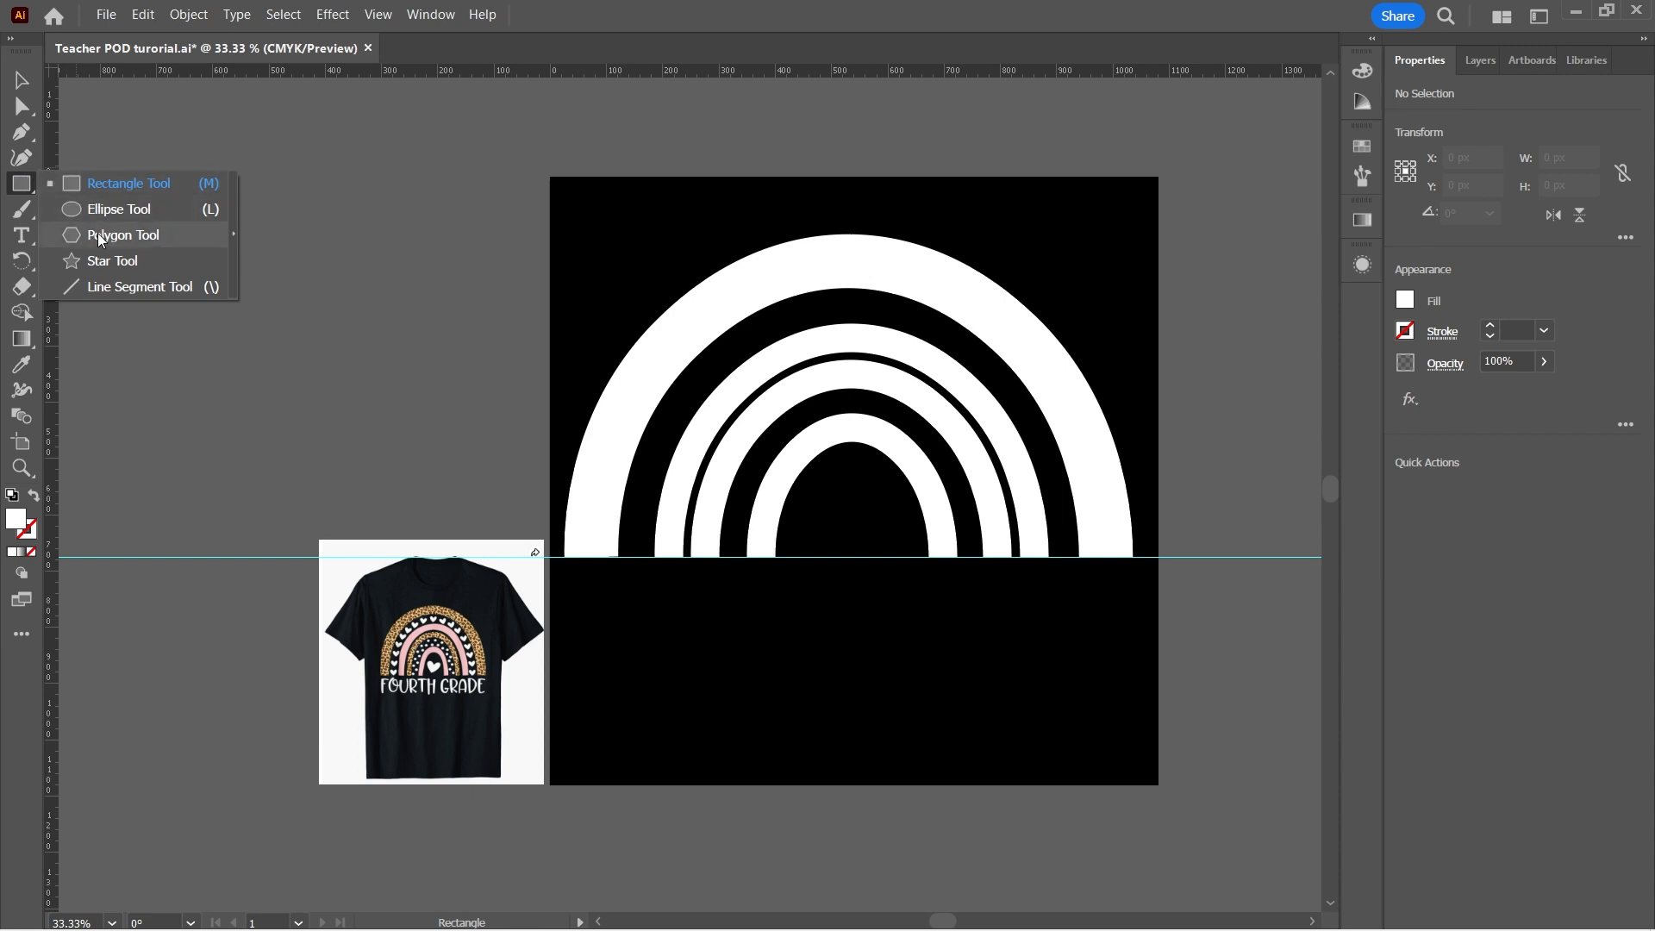
pyautogui.click(123, 235)
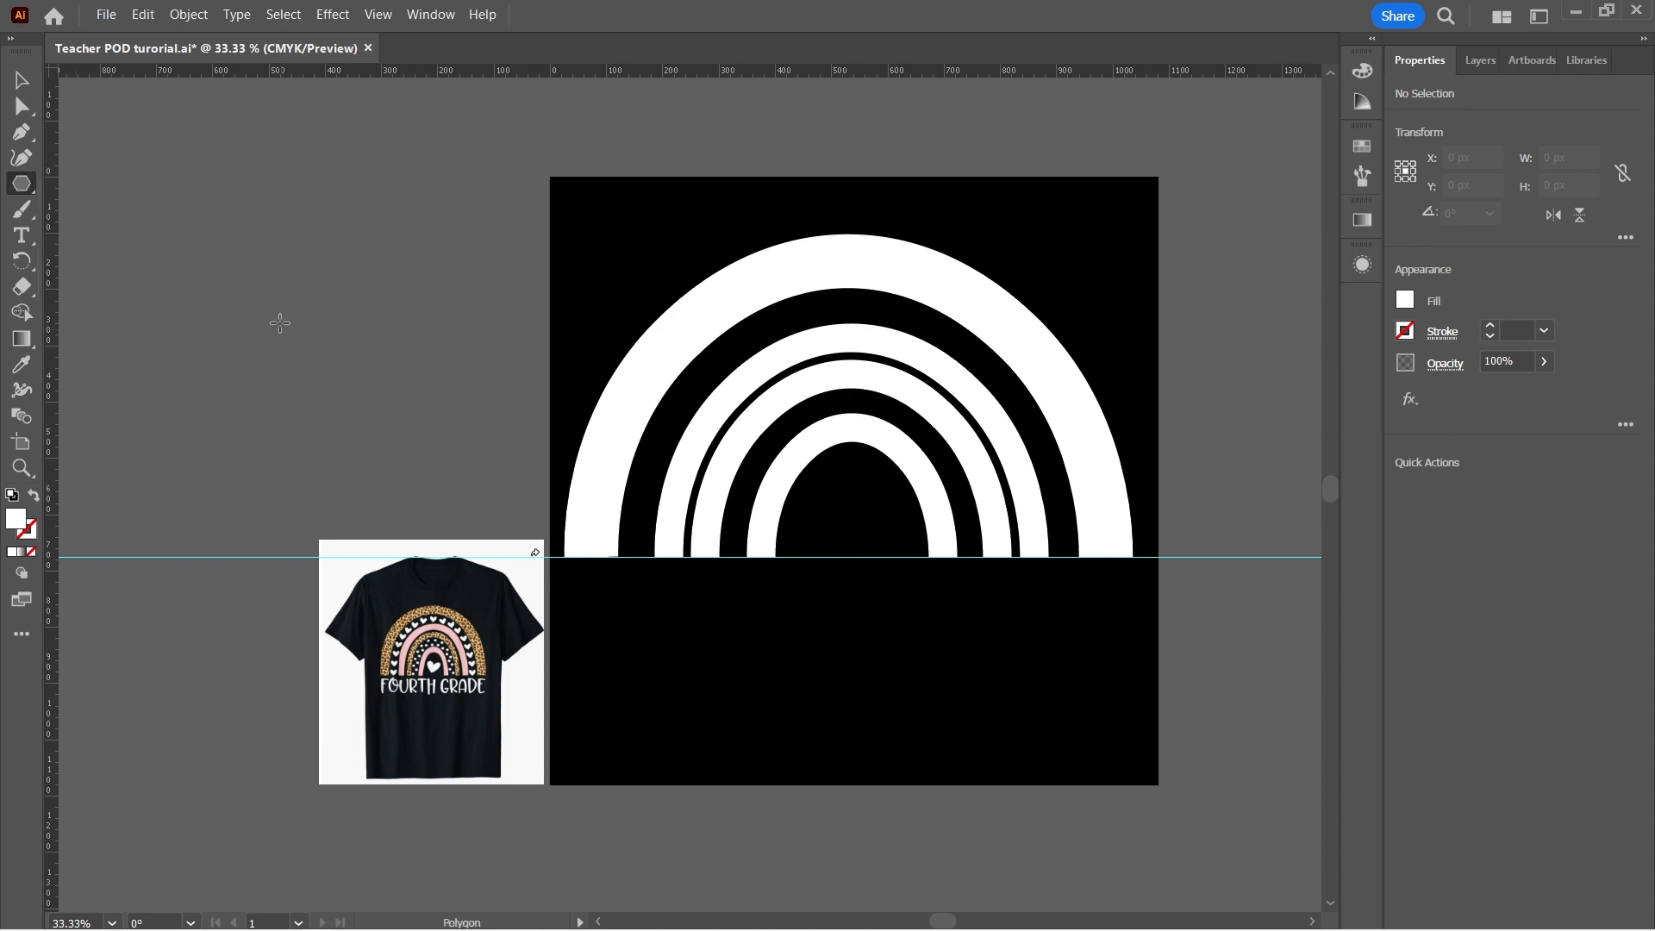
pyautogui.click(280, 323)
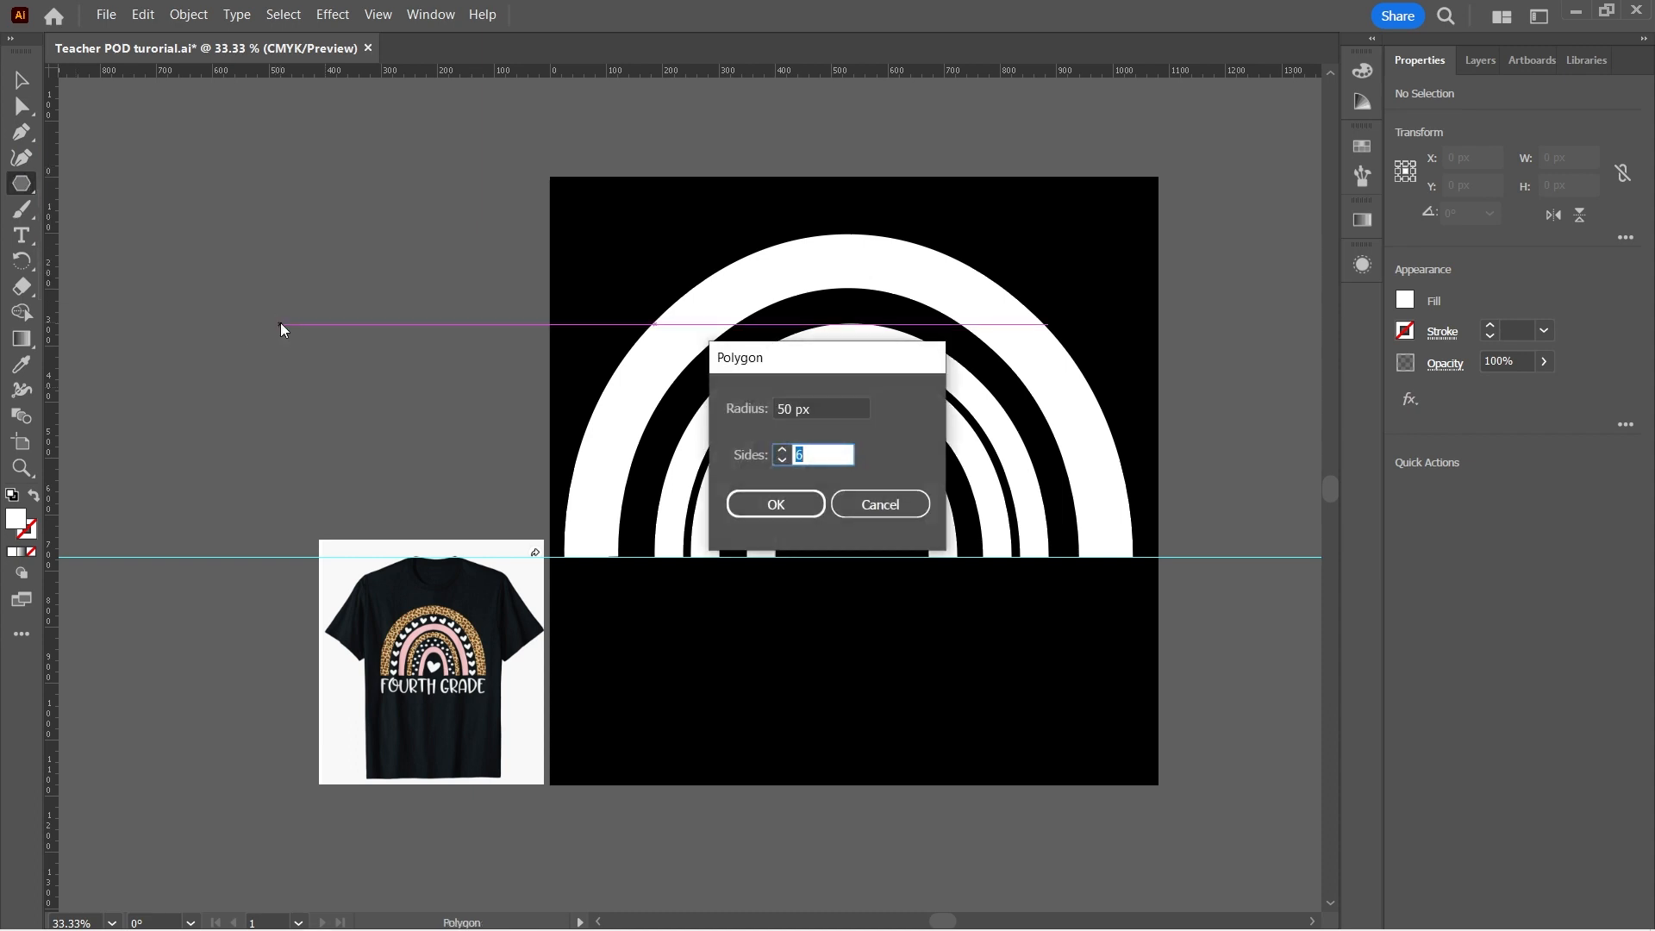
pyautogui.write('3')
pyautogui.press('Return')
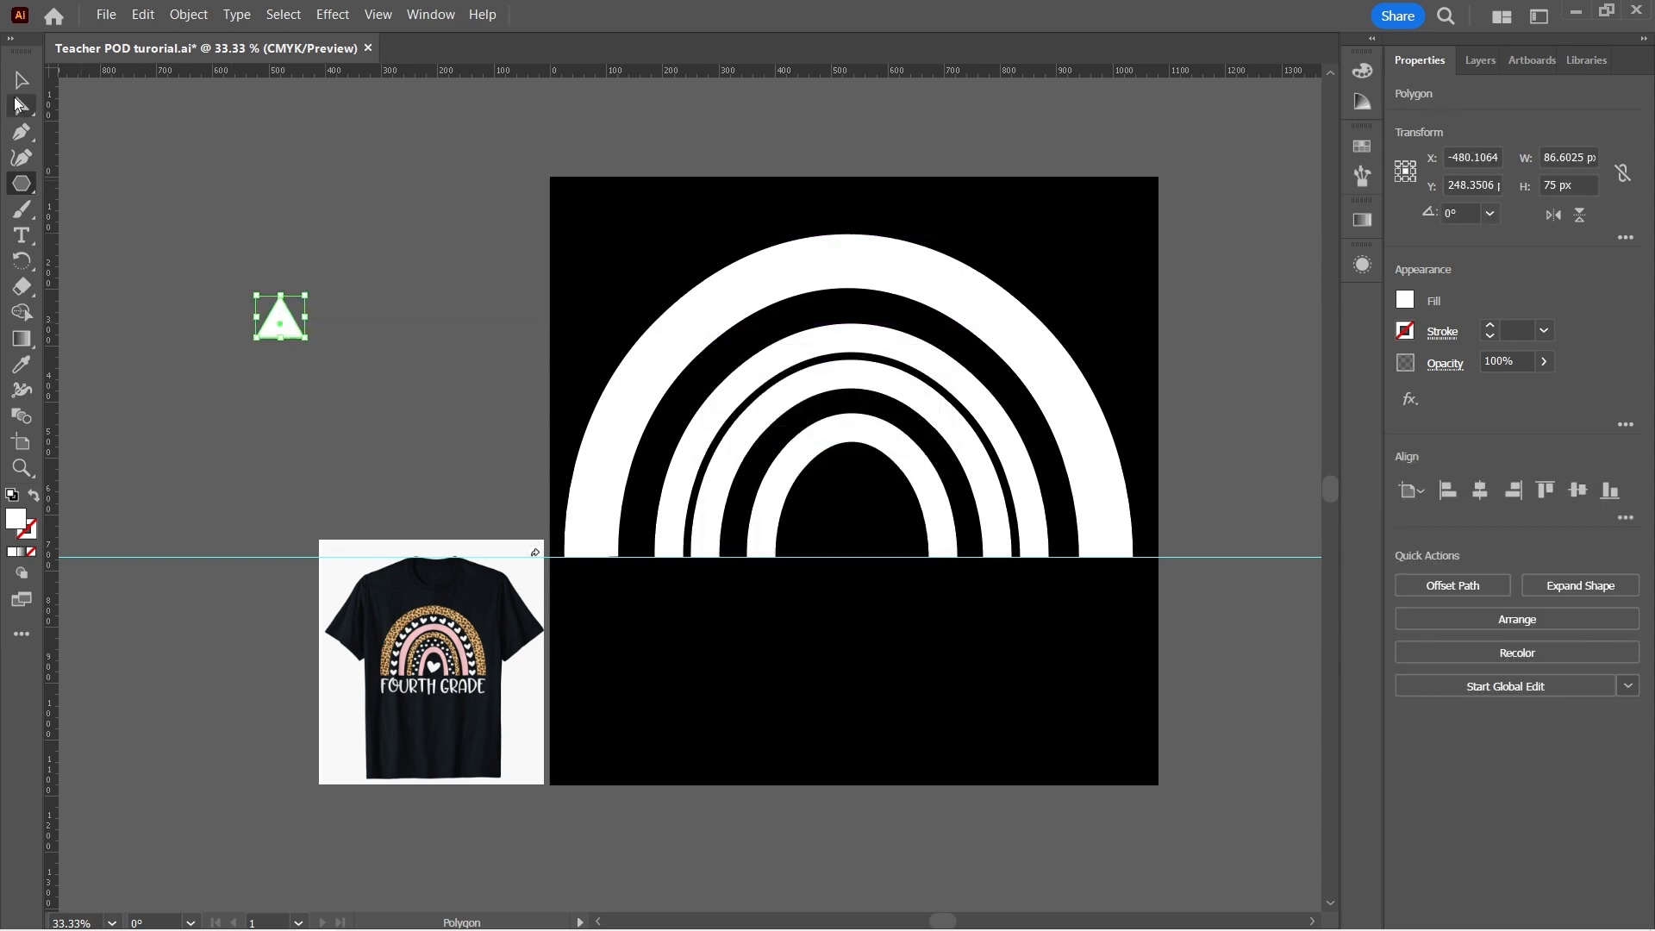
# Enlarge the triangle to about 248 by 214 px and rotate it 180° so it points downward
pyautogui.click(15, 81)
pyautogui.moveTo(303, 294); pyautogui.dragTo(398, 216)
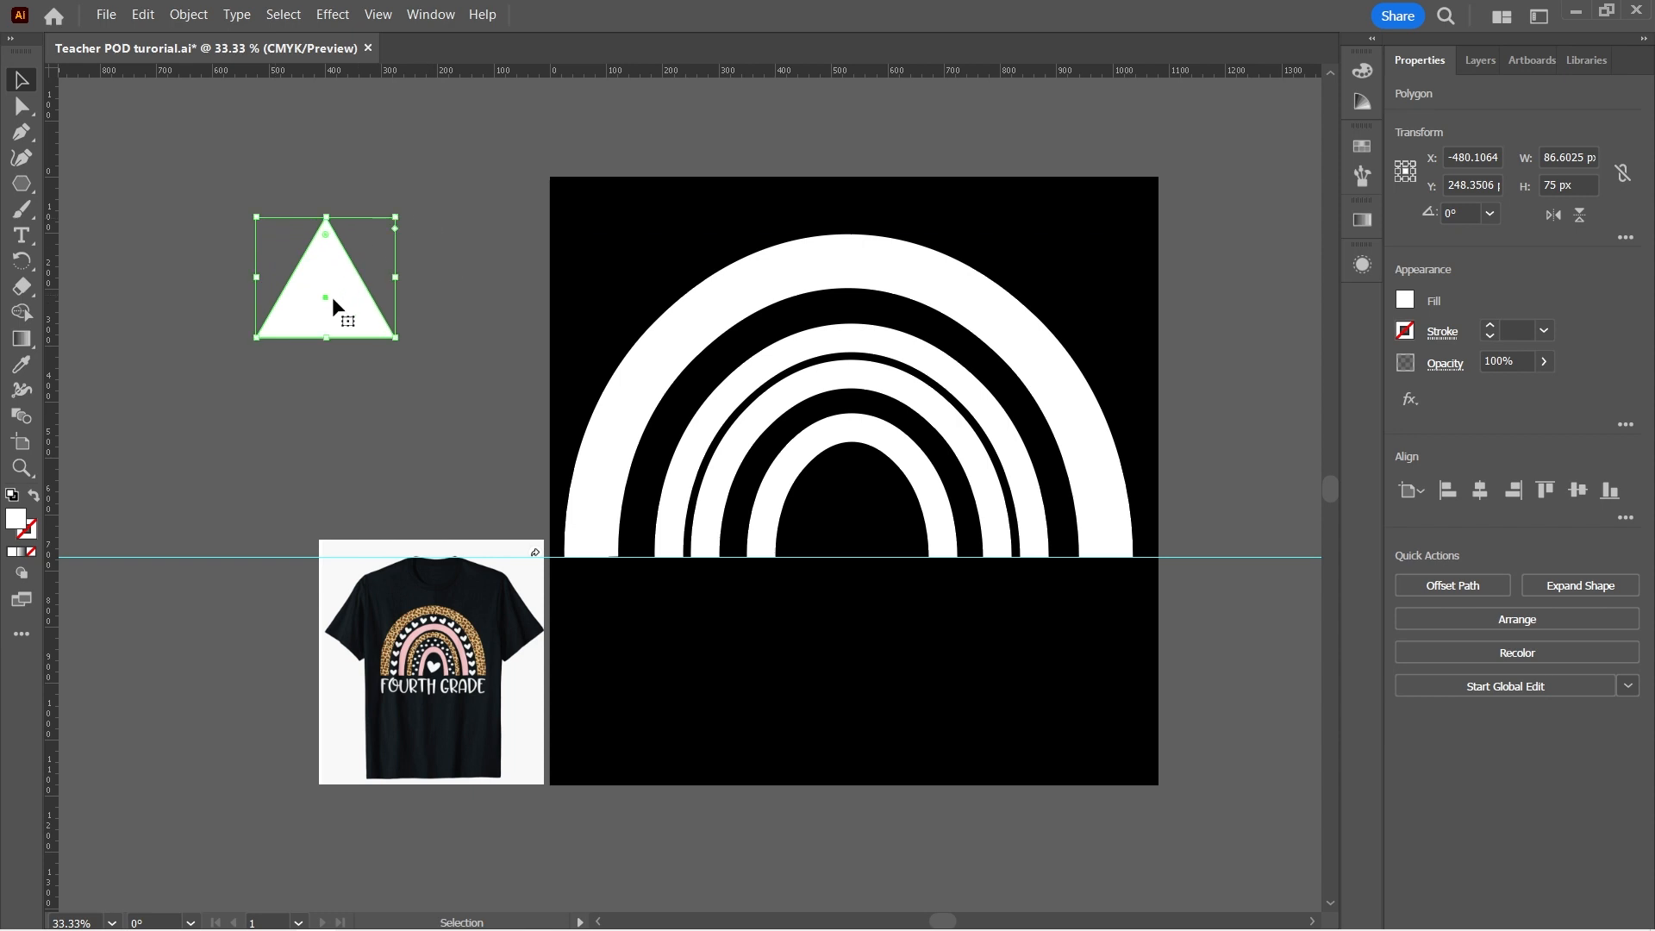
pyautogui.moveTo(244, 207); pyautogui.dragTo(402, 357)
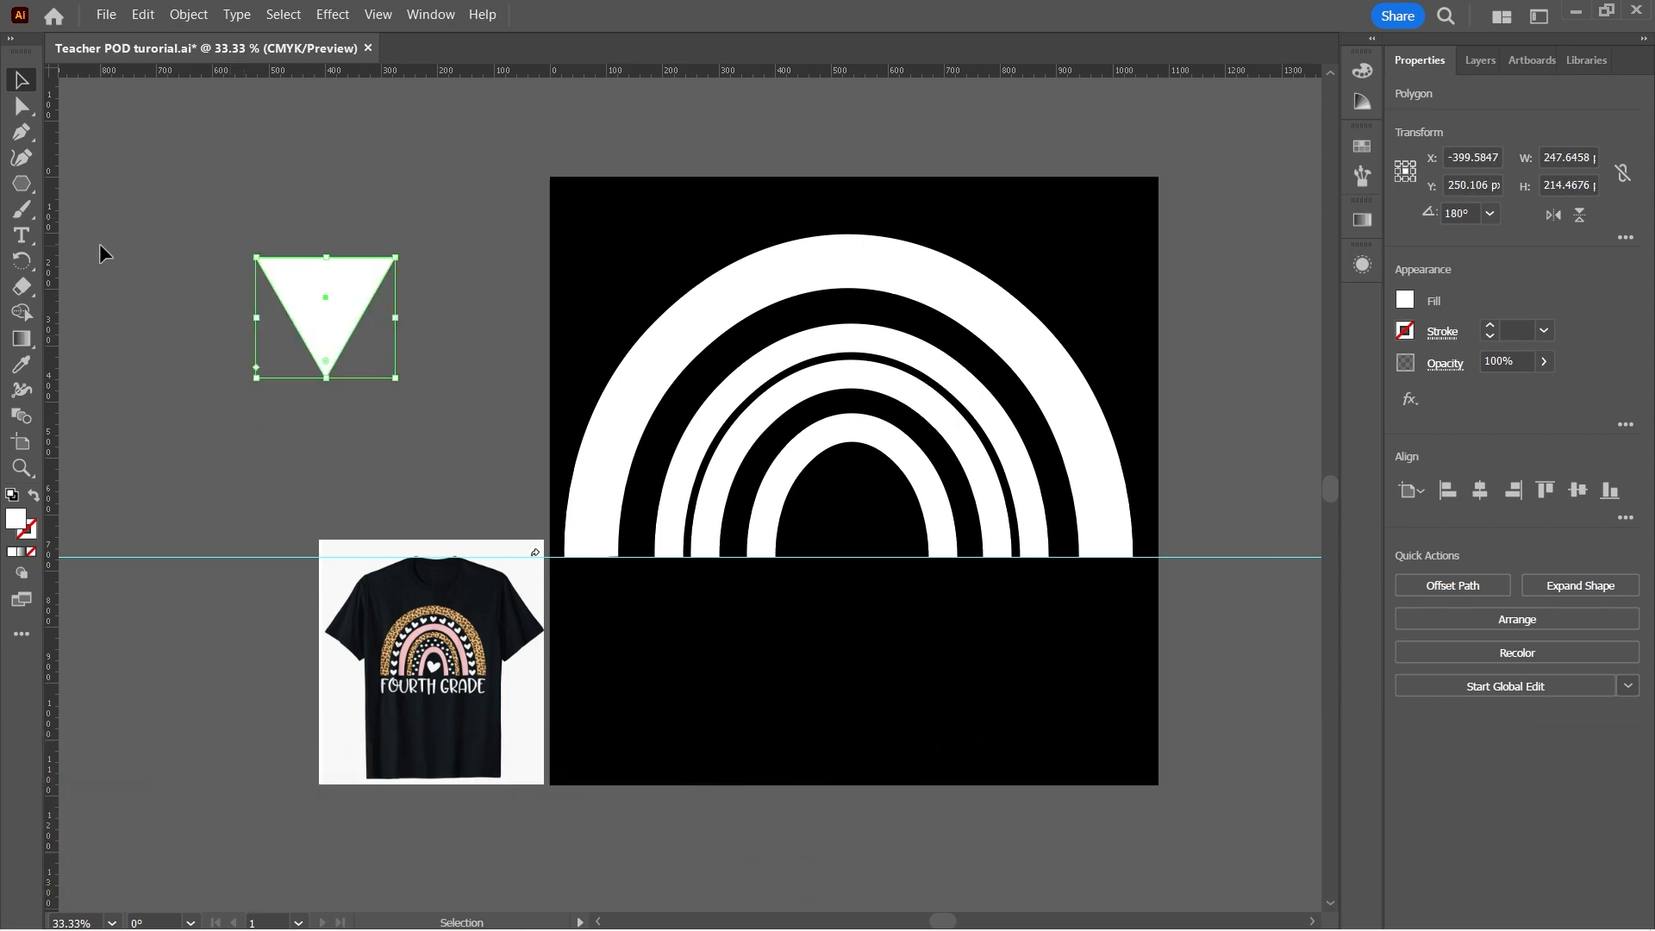
# Reshape the triangle into a heart about 240 by 213 px with the Curvature tool, notching its upper edge and rounding both lobes
pyautogui.click(21, 157)
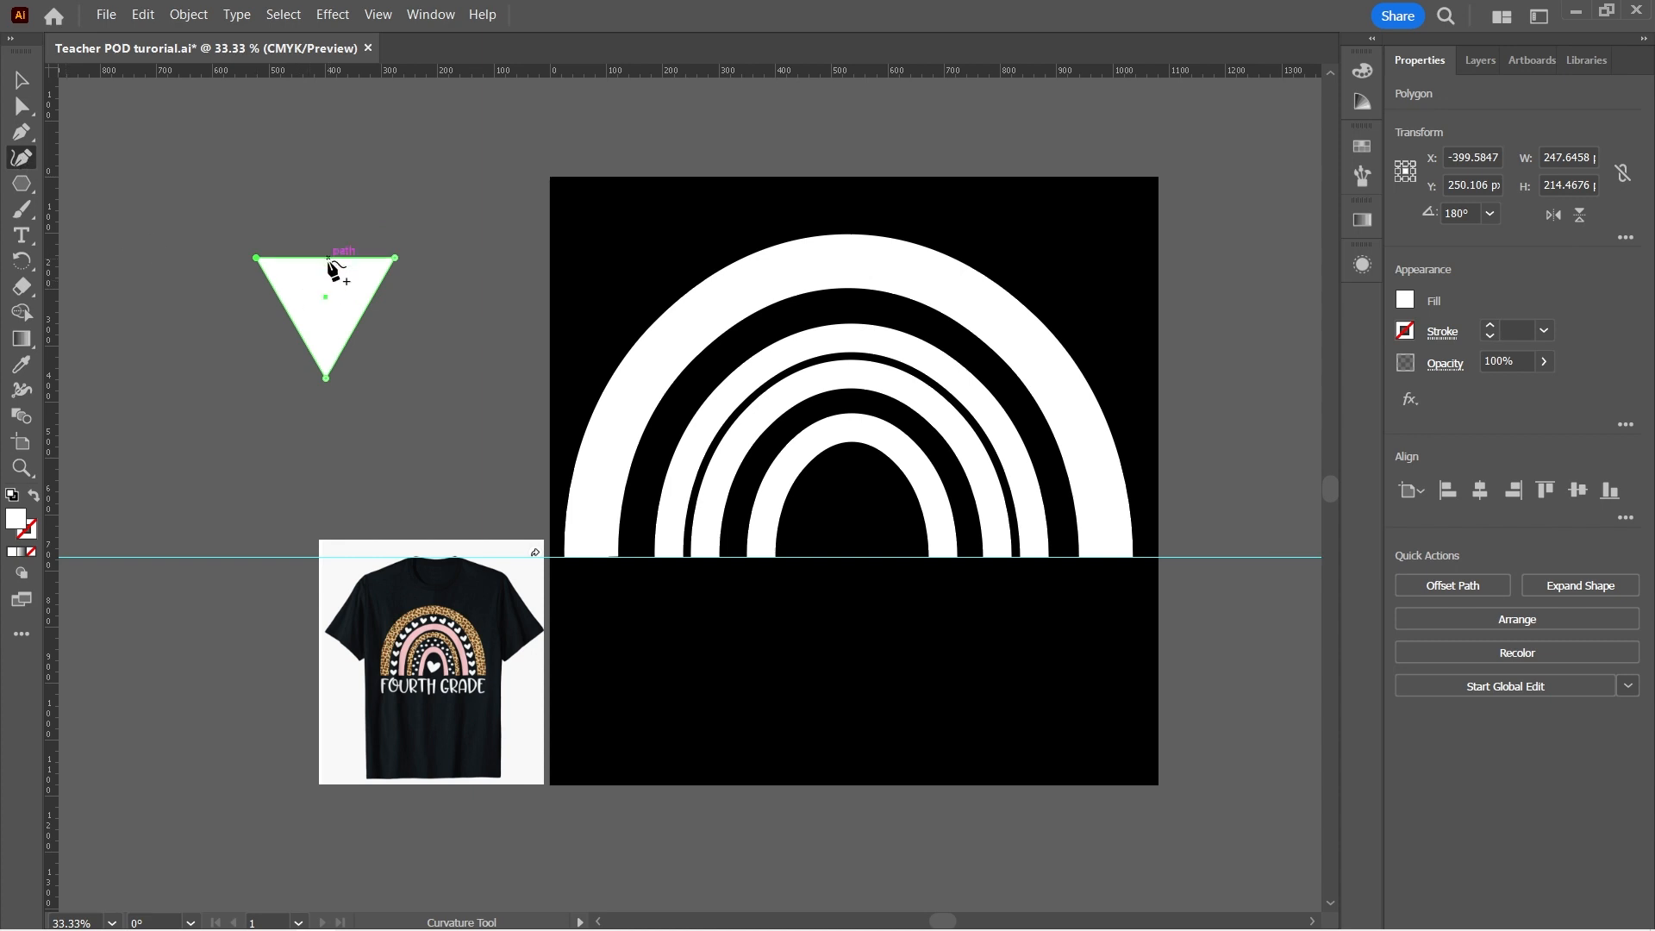
pyautogui.click(325, 256)
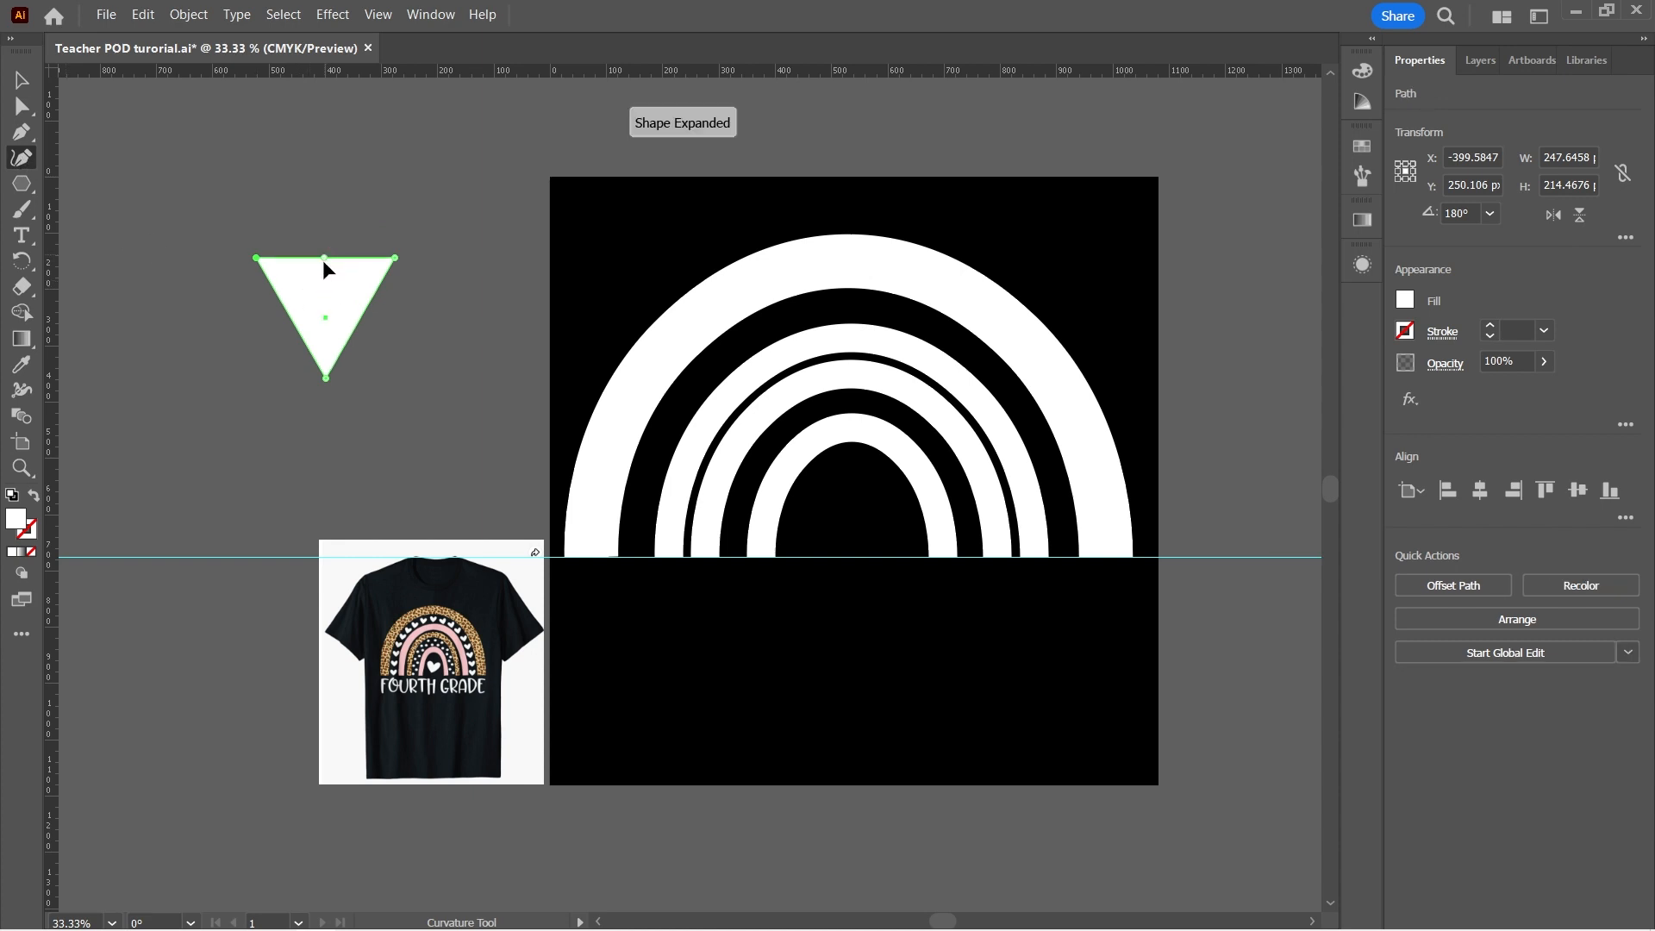
pyautogui.doubleClick(325, 282)
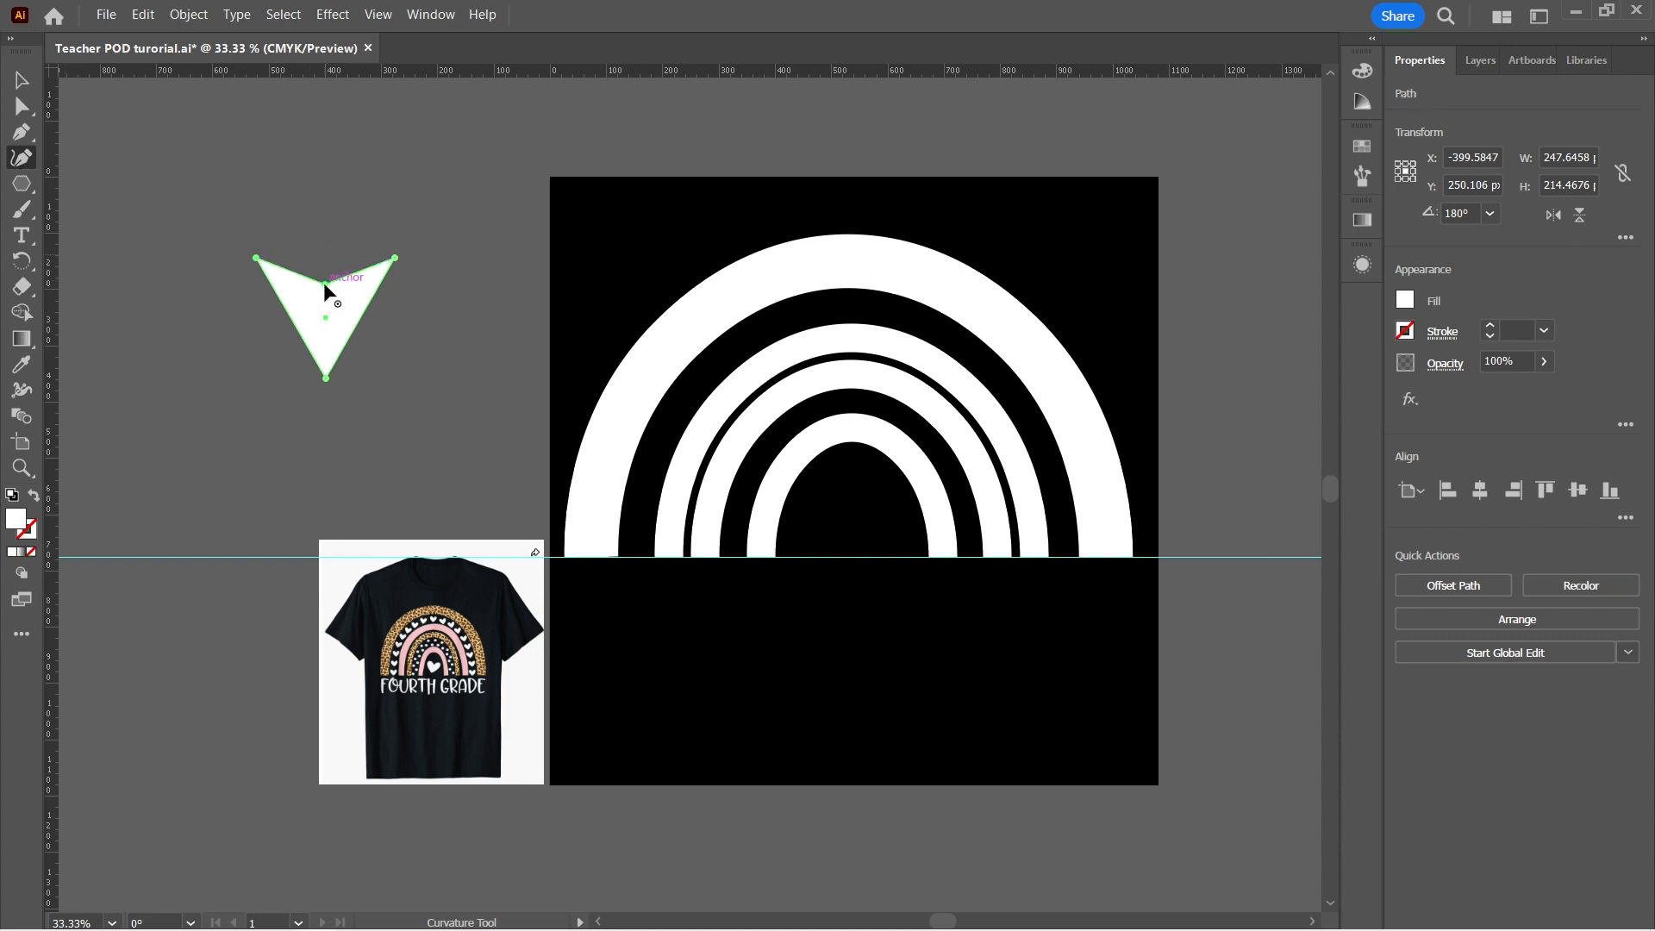
pyautogui.doubleClick(395, 257)
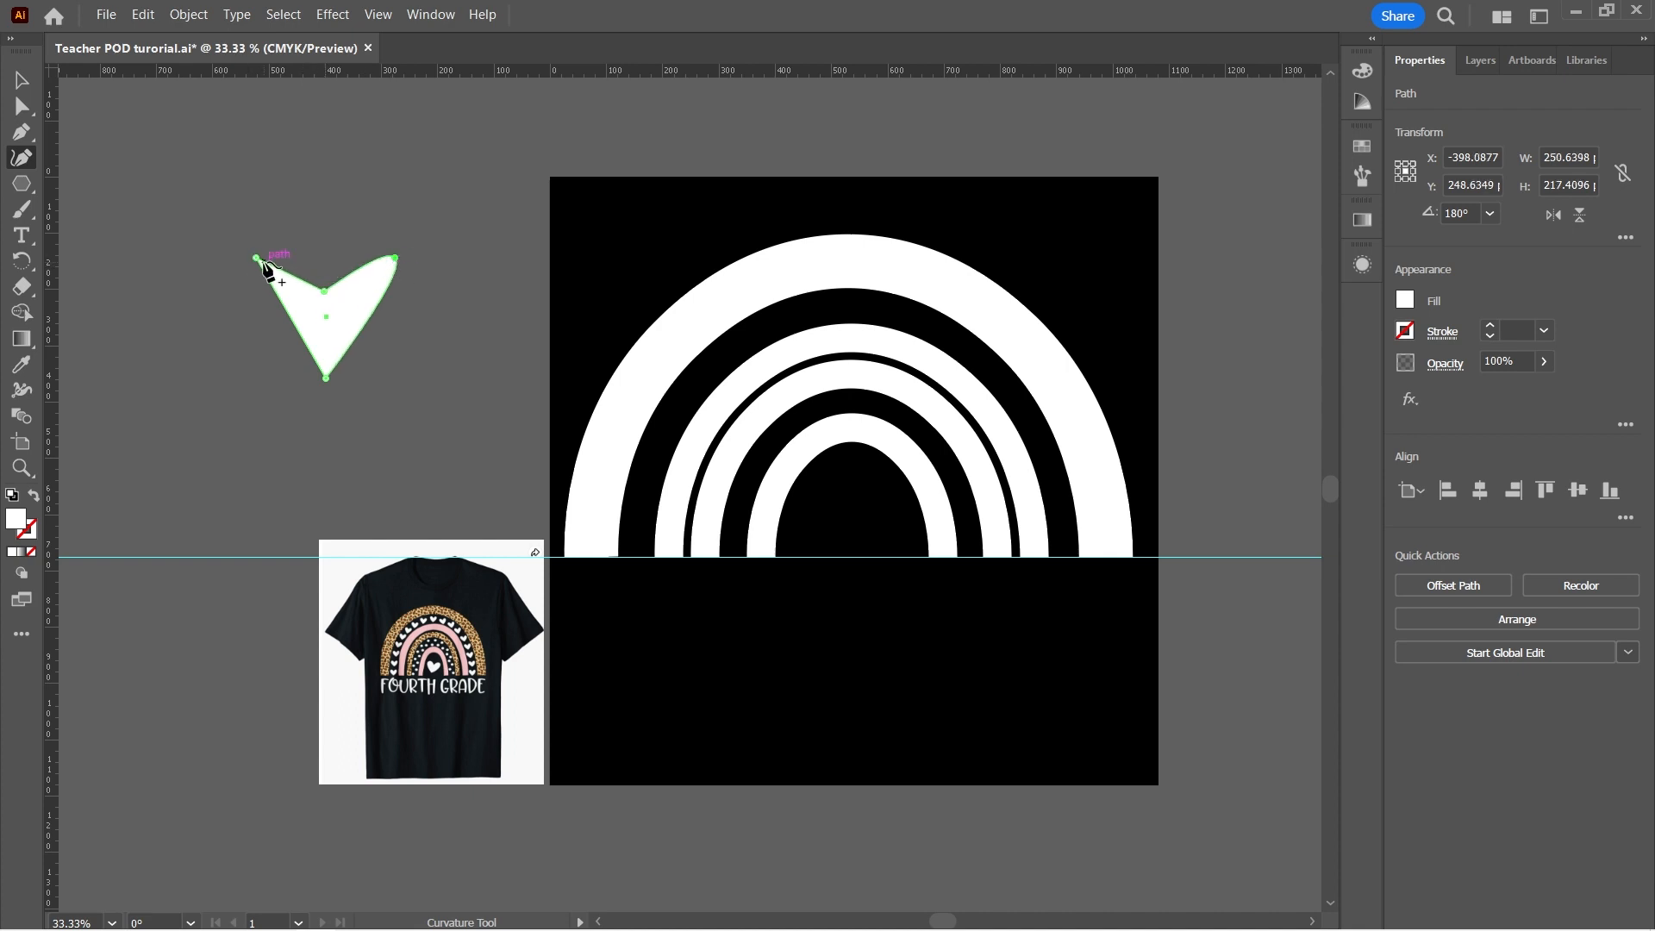
pyautogui.doubleClick(256, 259)
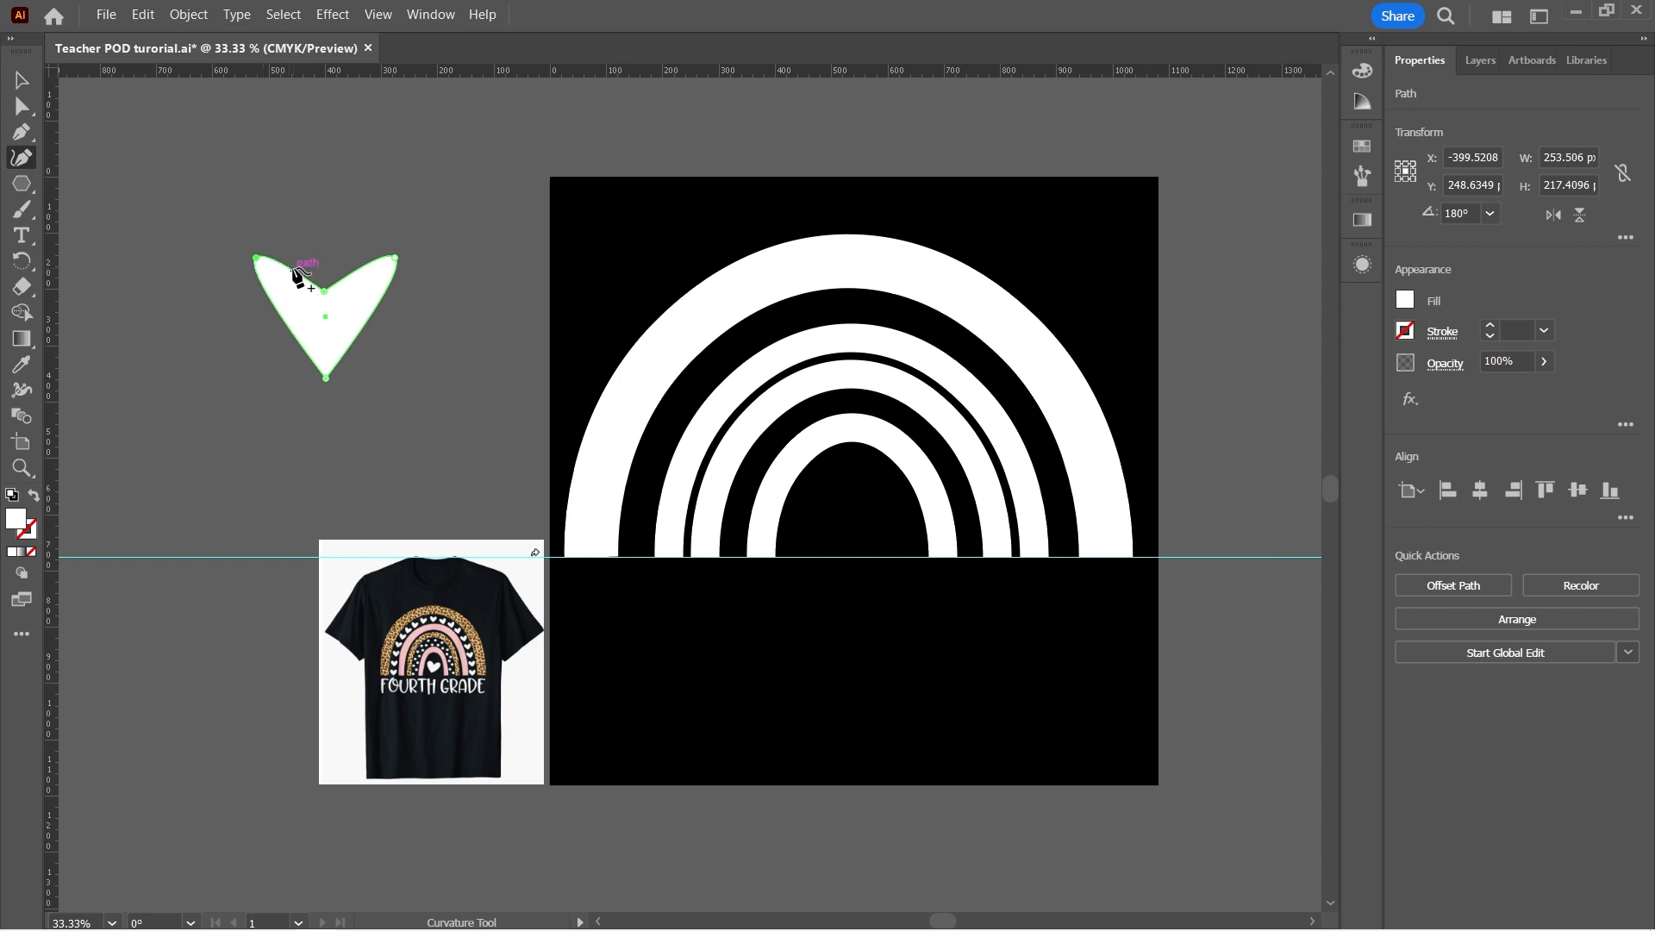
pyautogui.moveTo(298, 274); pyautogui.dragTo(410, 281)
pyautogui.moveTo(255, 258); pyautogui.dragTo(240, 284)
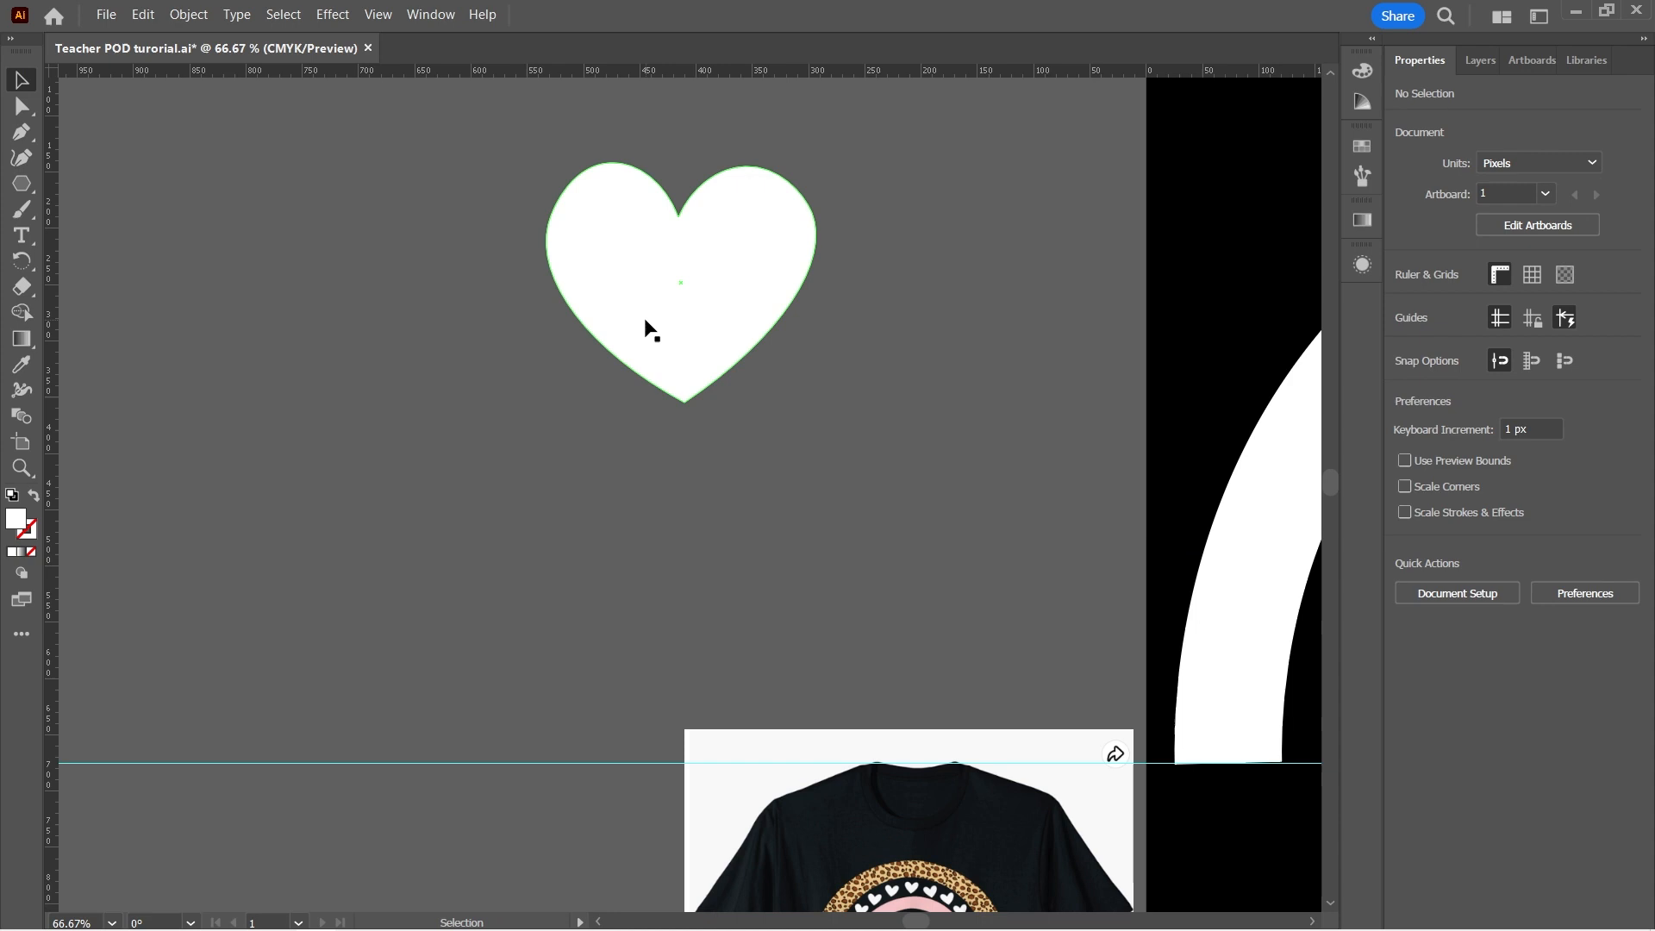
# Duplicate the heart, set the copy beside the original, and scale the copy down to a small heart
pyautogui.click(646, 325)
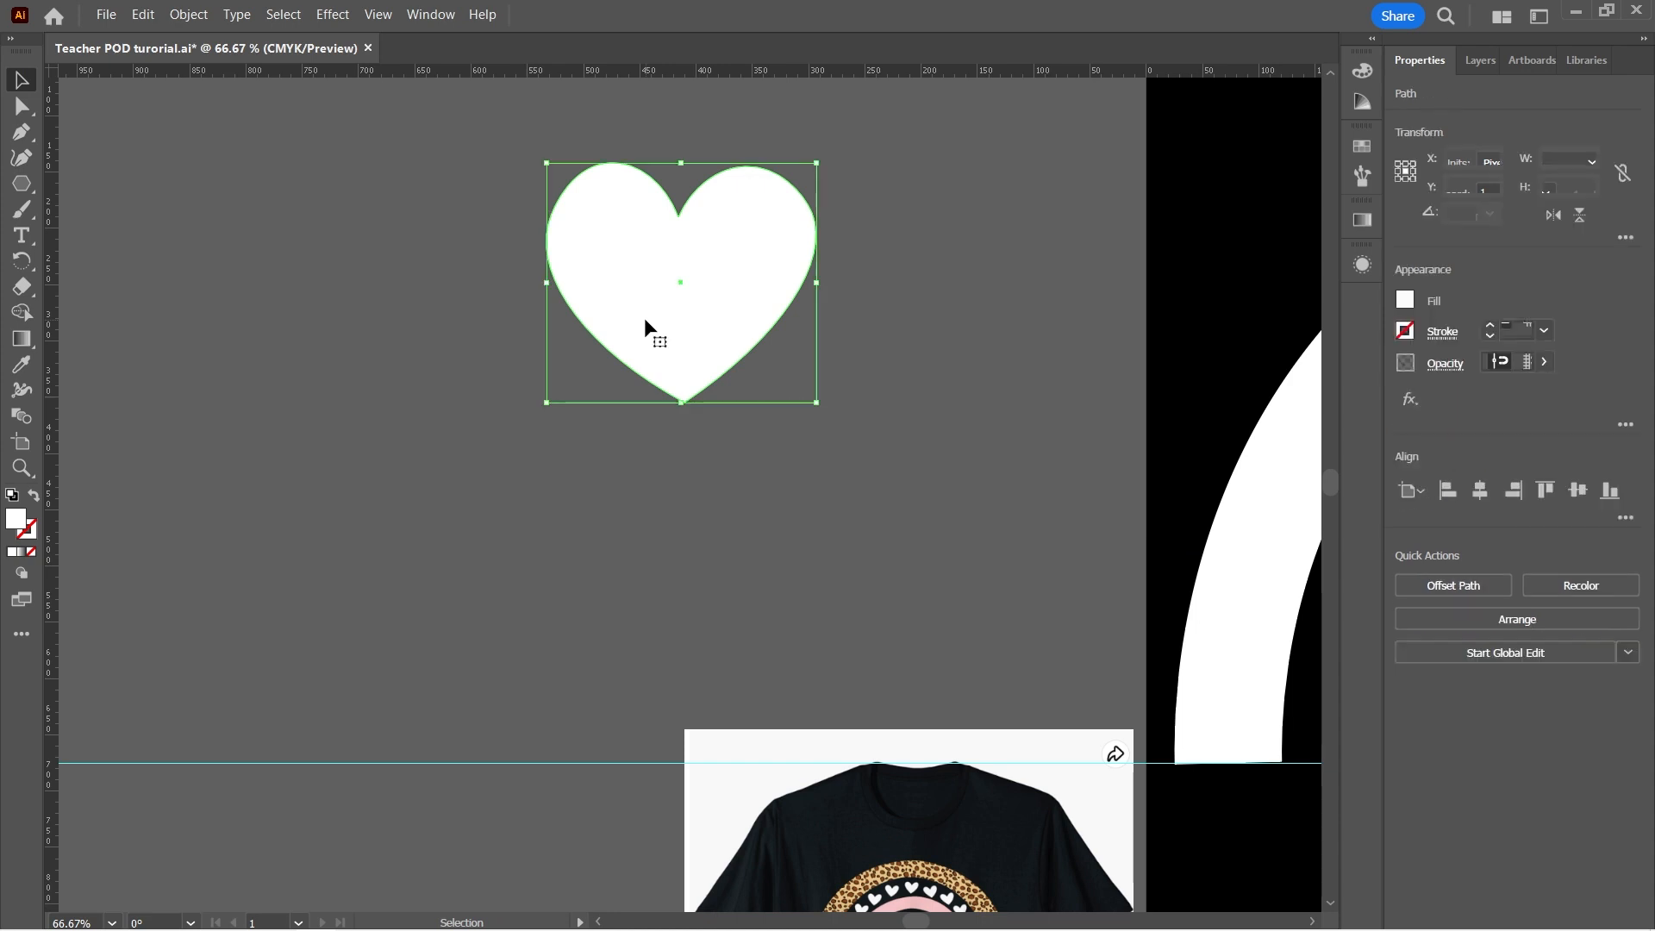
pyautogui.hotkey('ctrl', 'shift', 'b')
pyautogui.hotkey('ctrl', '-')
pyautogui.hotkey('ctrl', '-')
pyautogui.hotkey('ctrl', '-')
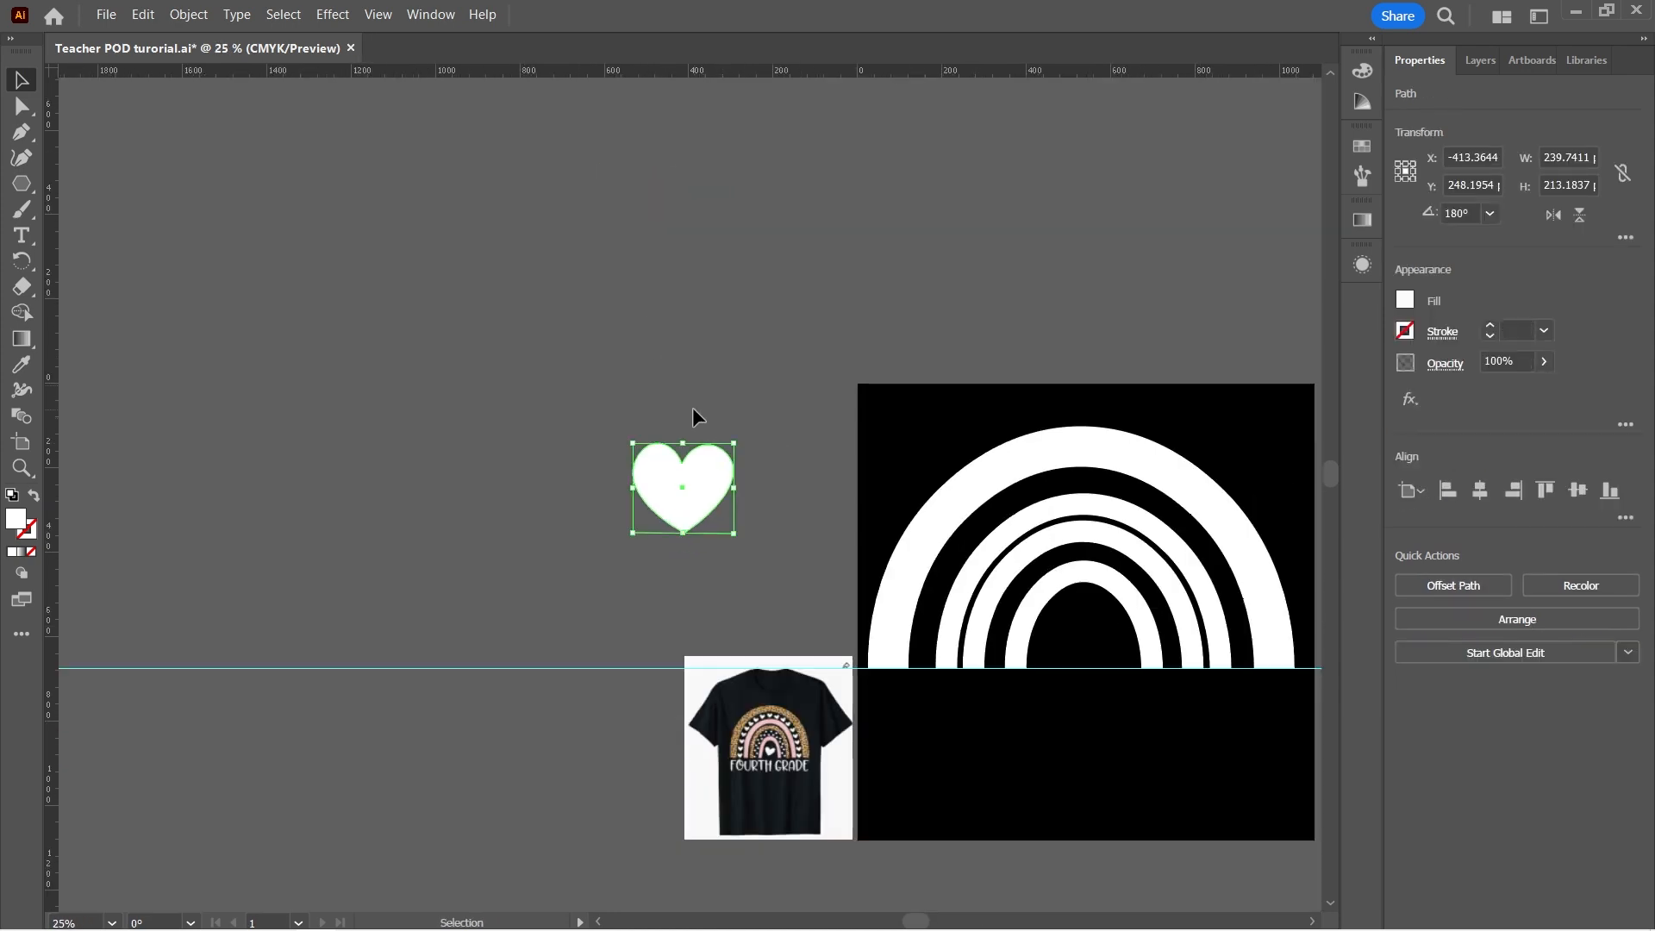
pyautogui.click(692, 408)
pyautogui.click(671, 508)
pyautogui.hotkey('ctrl', 'c')
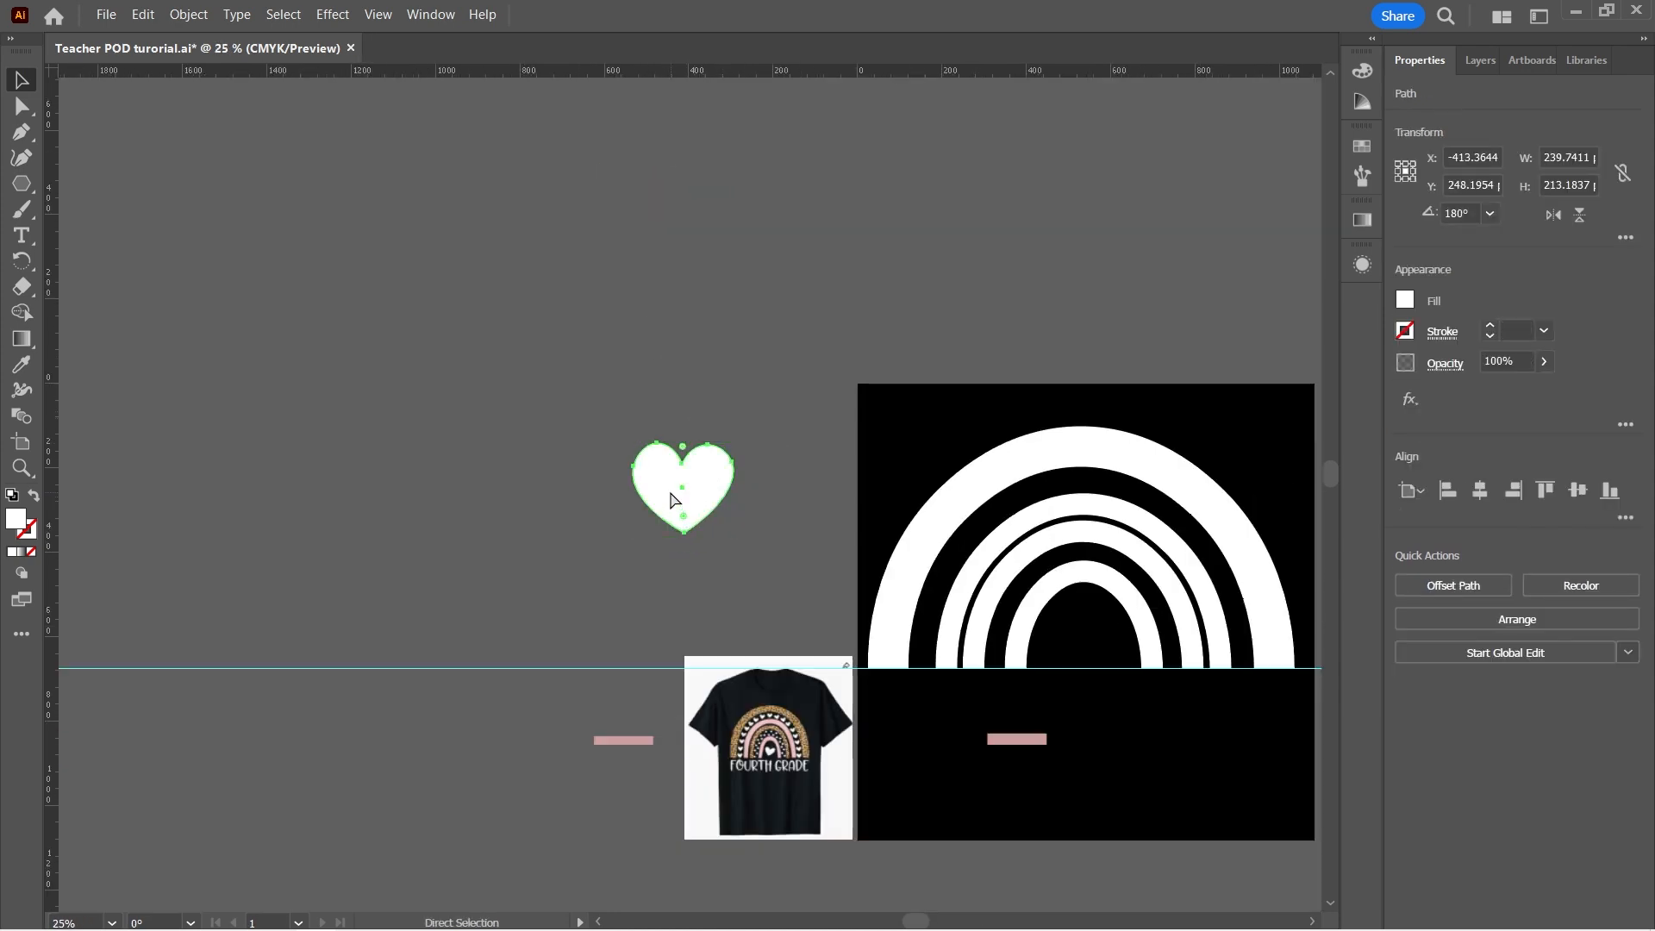
pyautogui.hotkey('ctrl', 'v')
pyautogui.moveTo(686, 487); pyautogui.dragTo(820, 487)
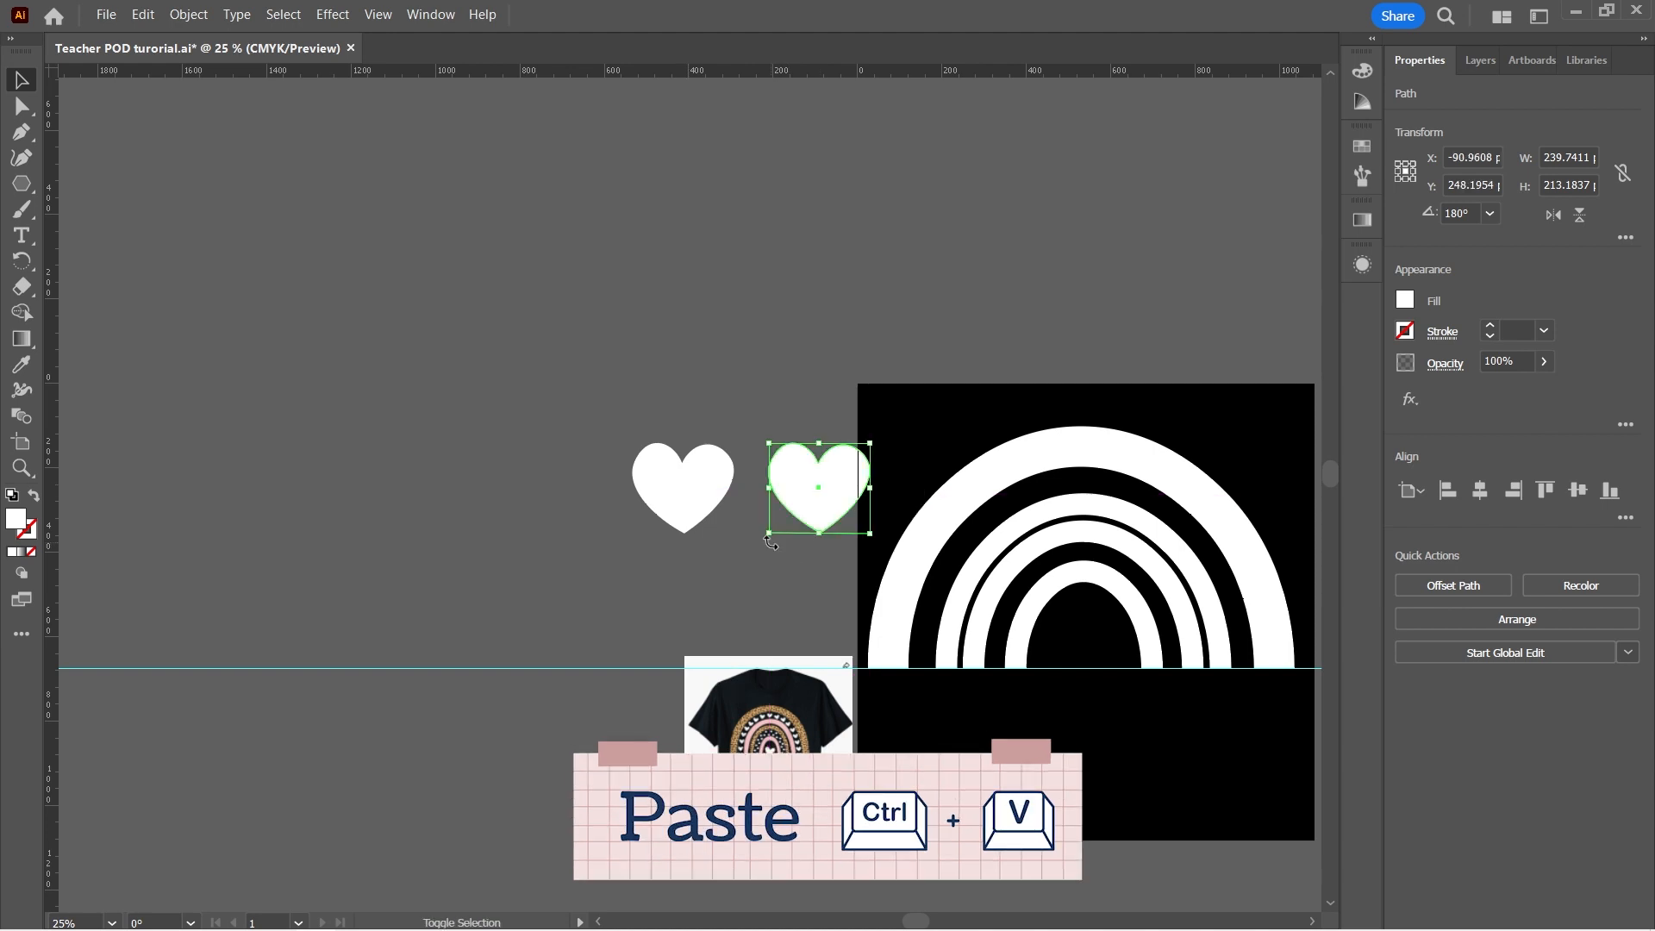
pyautogui.click(720, 557)
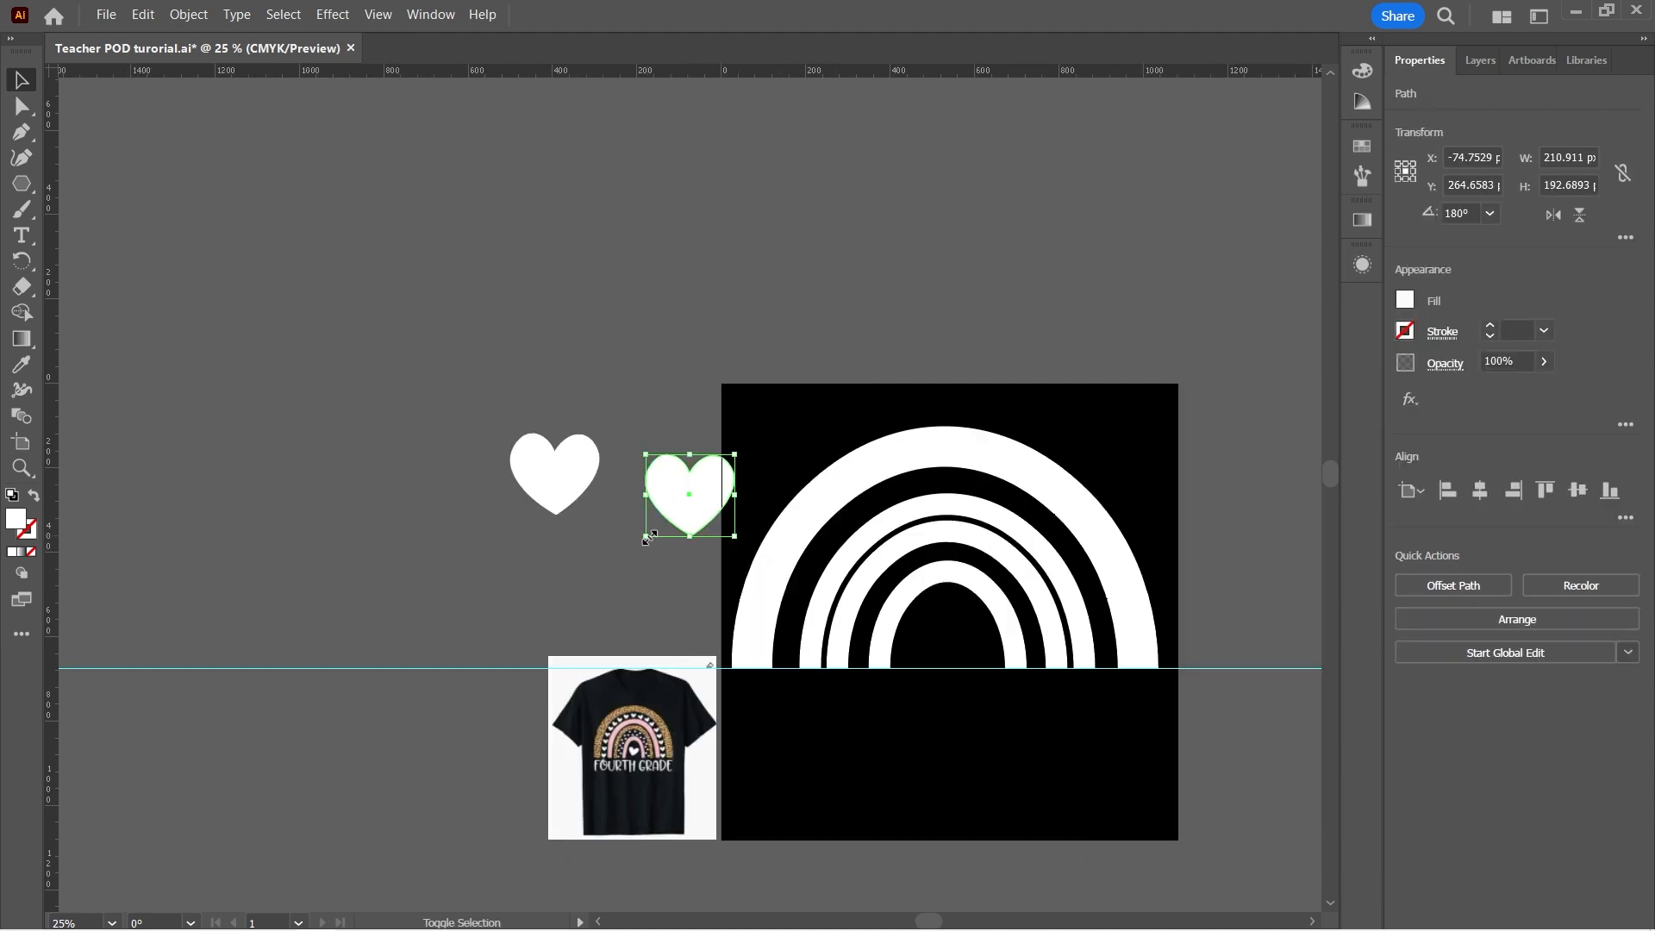
pyautogui.moveTo(648, 536); pyautogui.dragTo(705, 480)
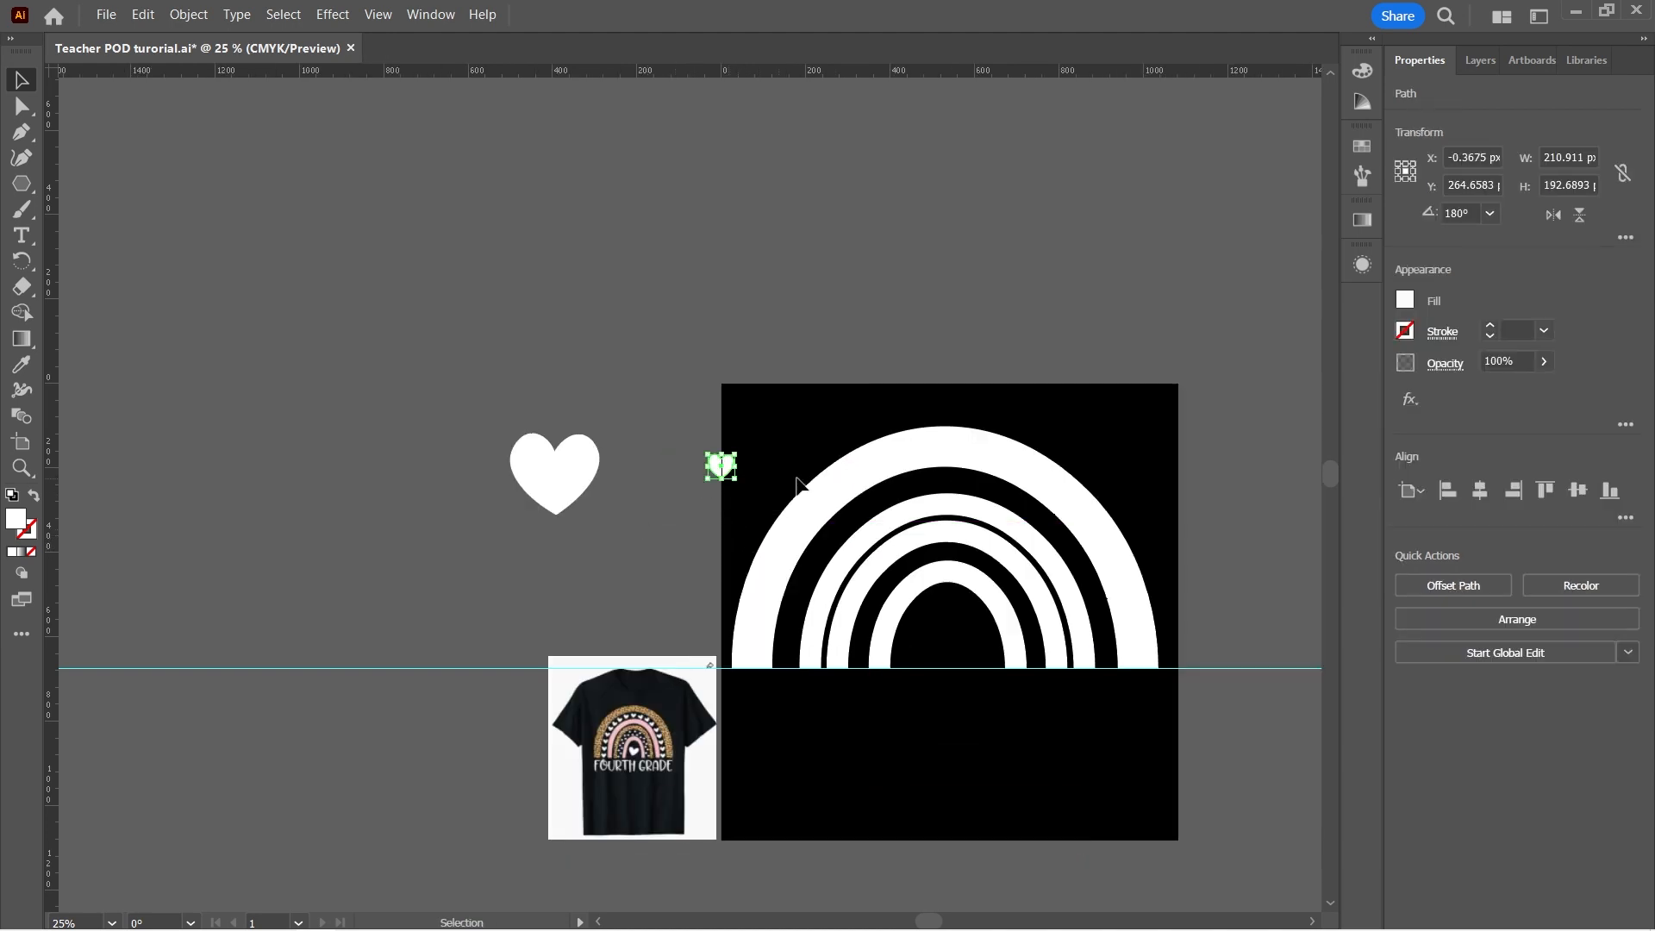
# Fill all four arches with the beige swatch
pyautogui.moveTo(833, 442); pyautogui.dragTo(1166, 622)
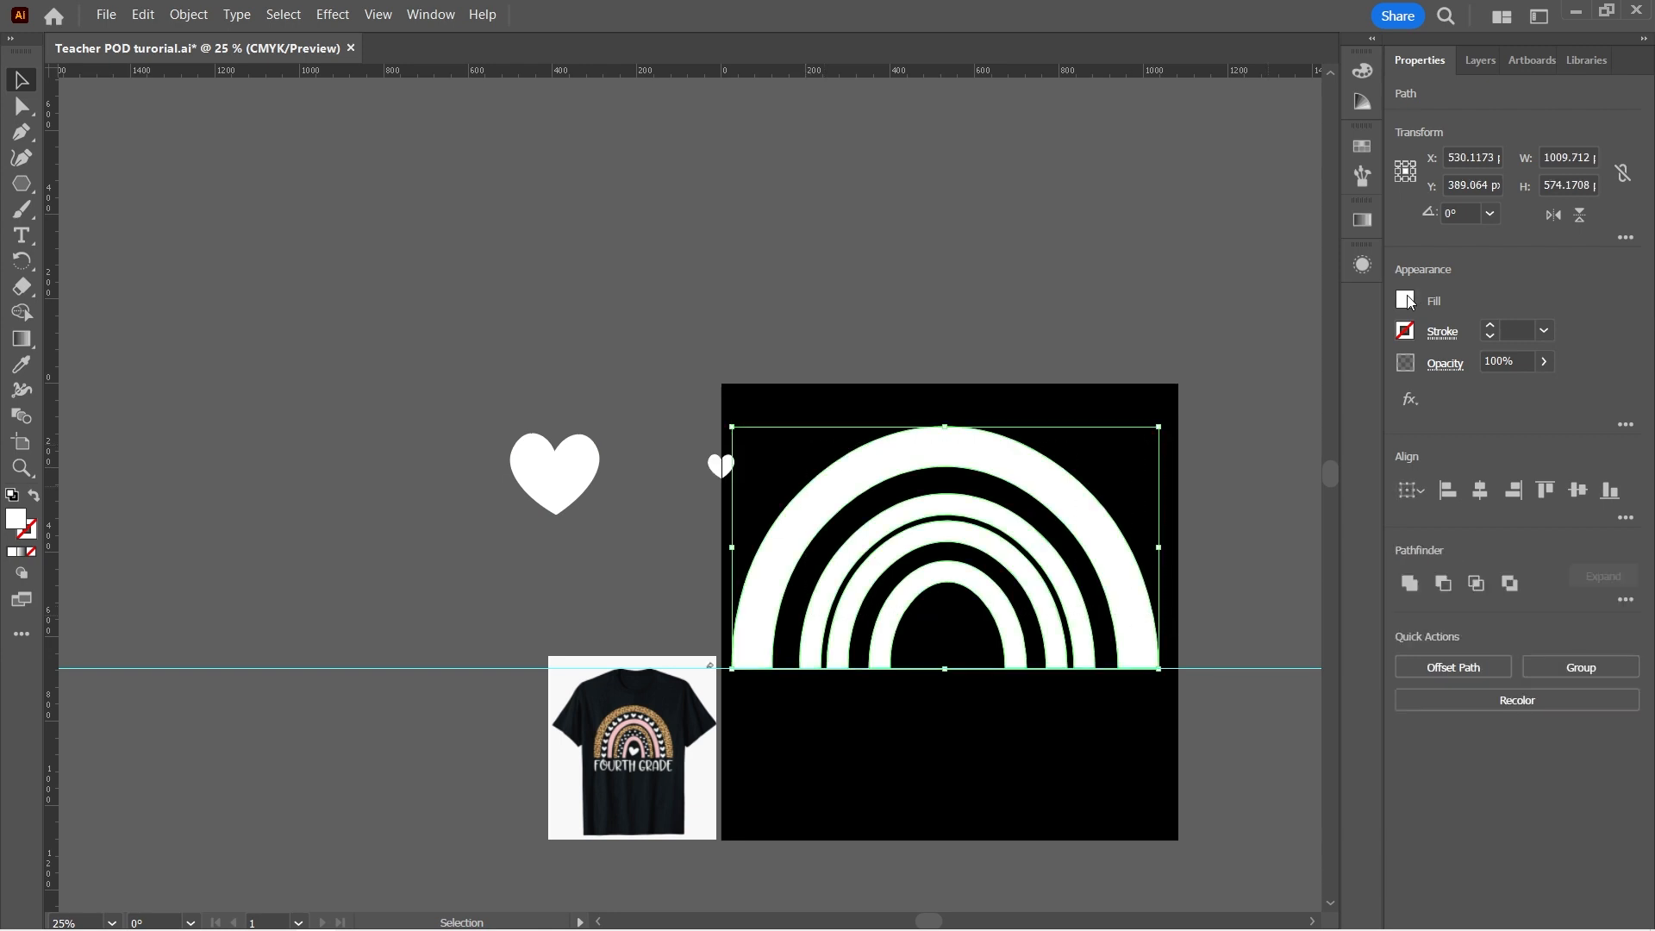
pyautogui.click(1406, 300)
pyautogui.click(1351, 379)
pyautogui.click(1199, 406)
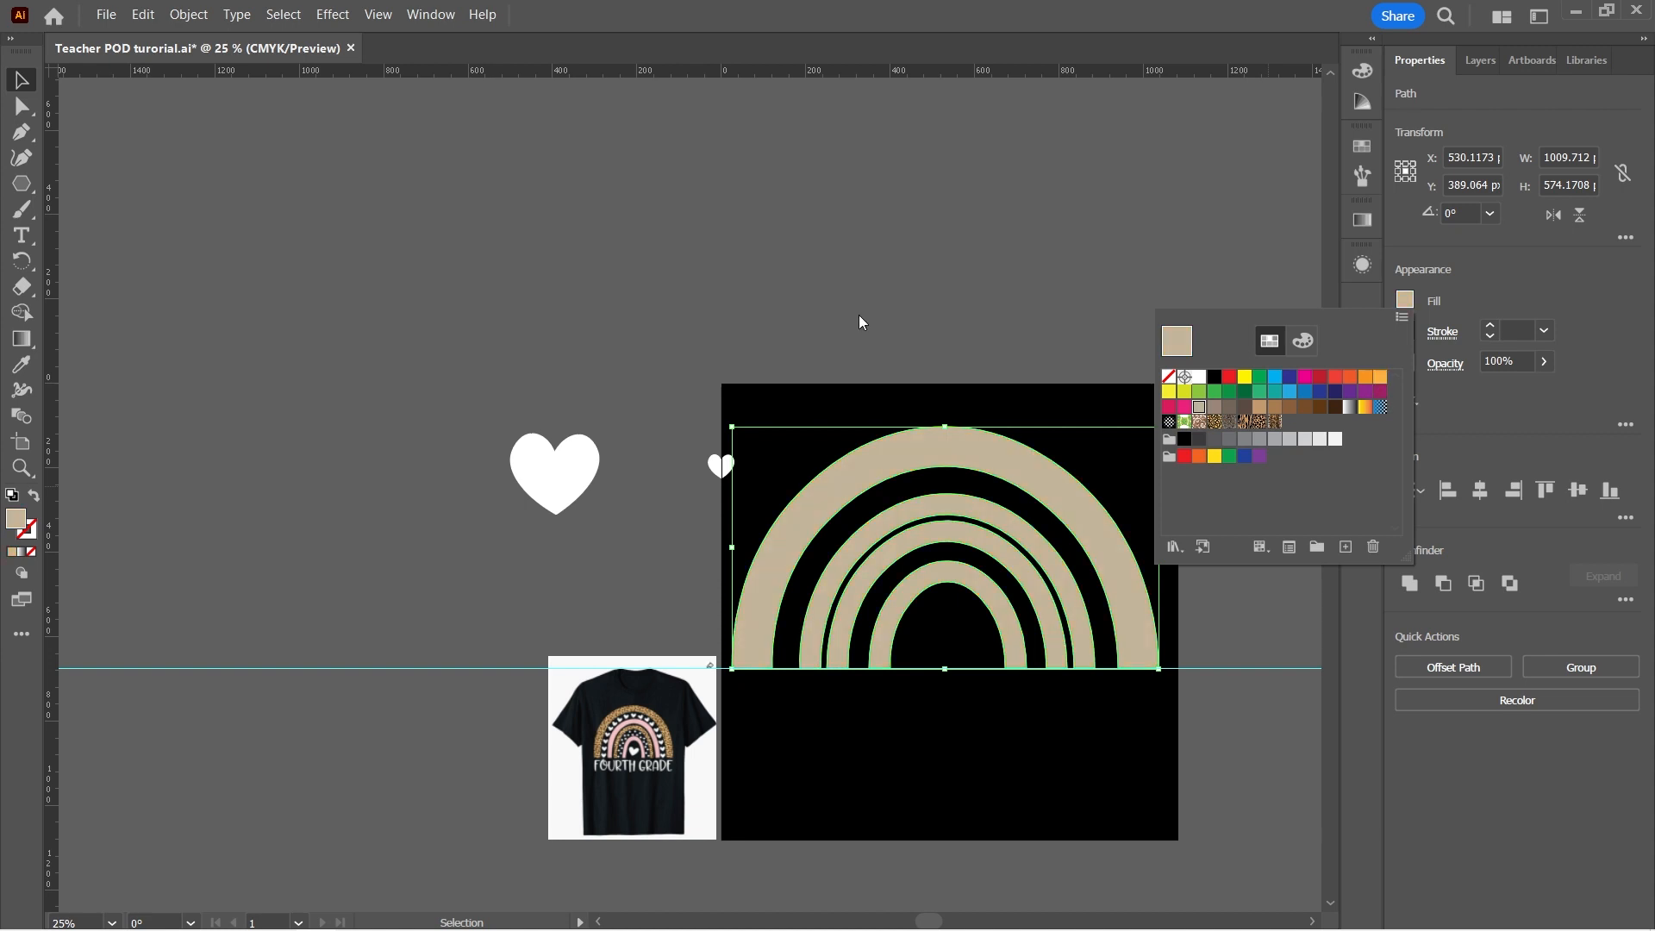
pyautogui.click(859, 322)
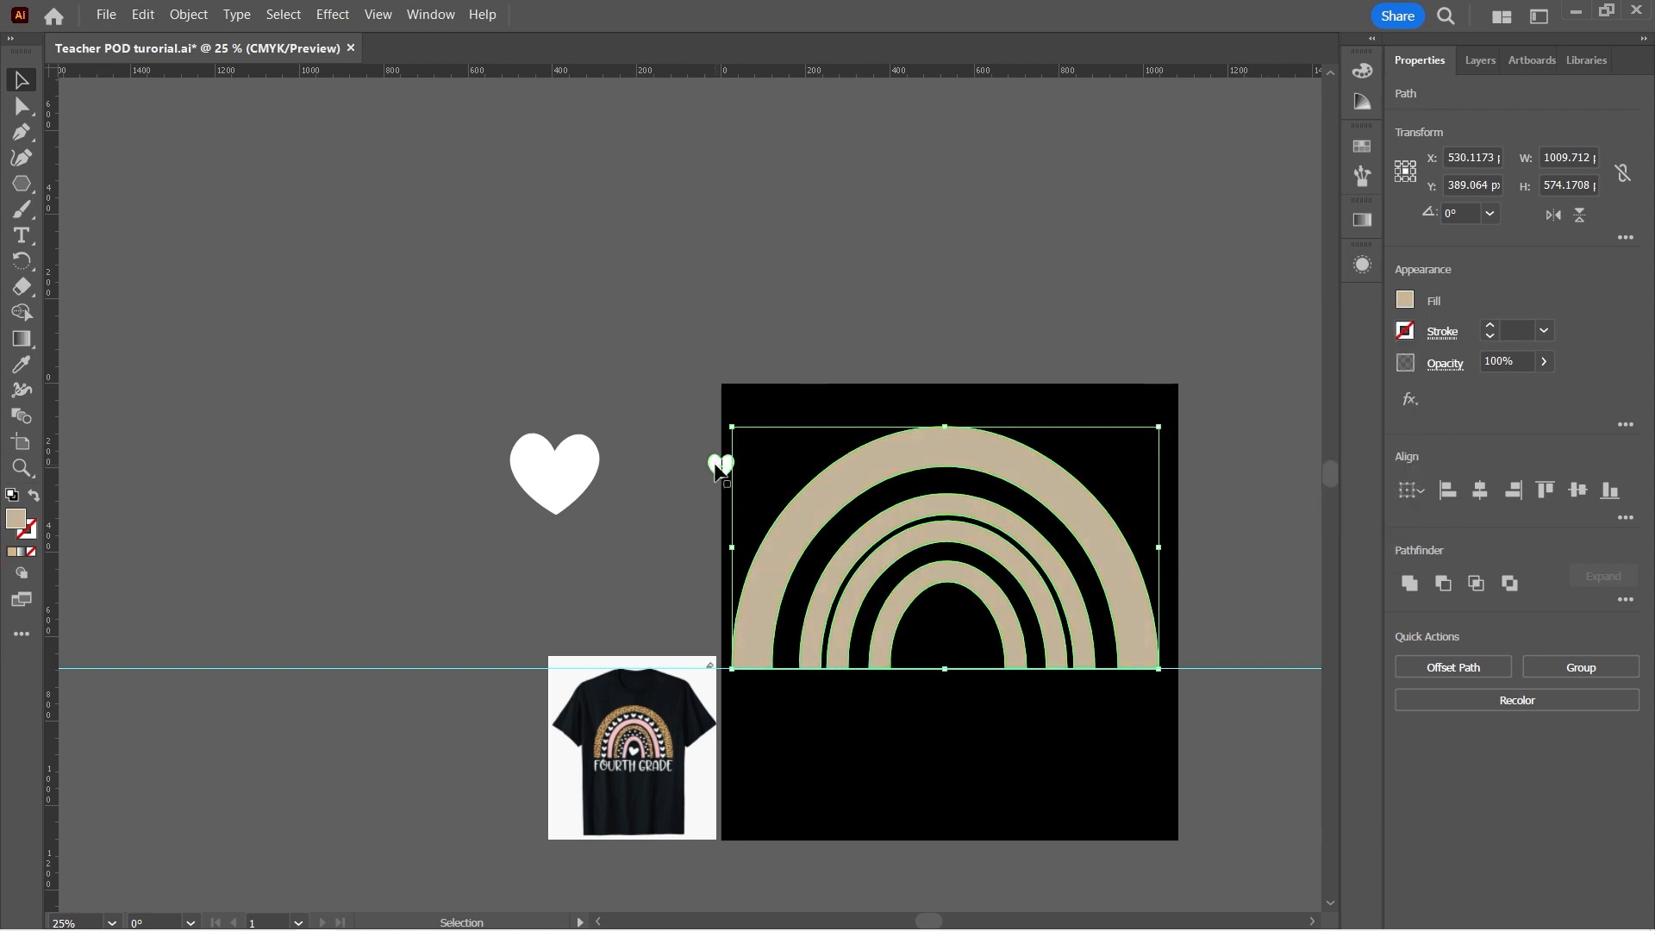
# Place a tilted heart about 142 by 137 px inside the innermost arch and put a smaller copy in the band below the outer arch
pyautogui.moveTo(716, 470); pyautogui.dragTo(935, 629)
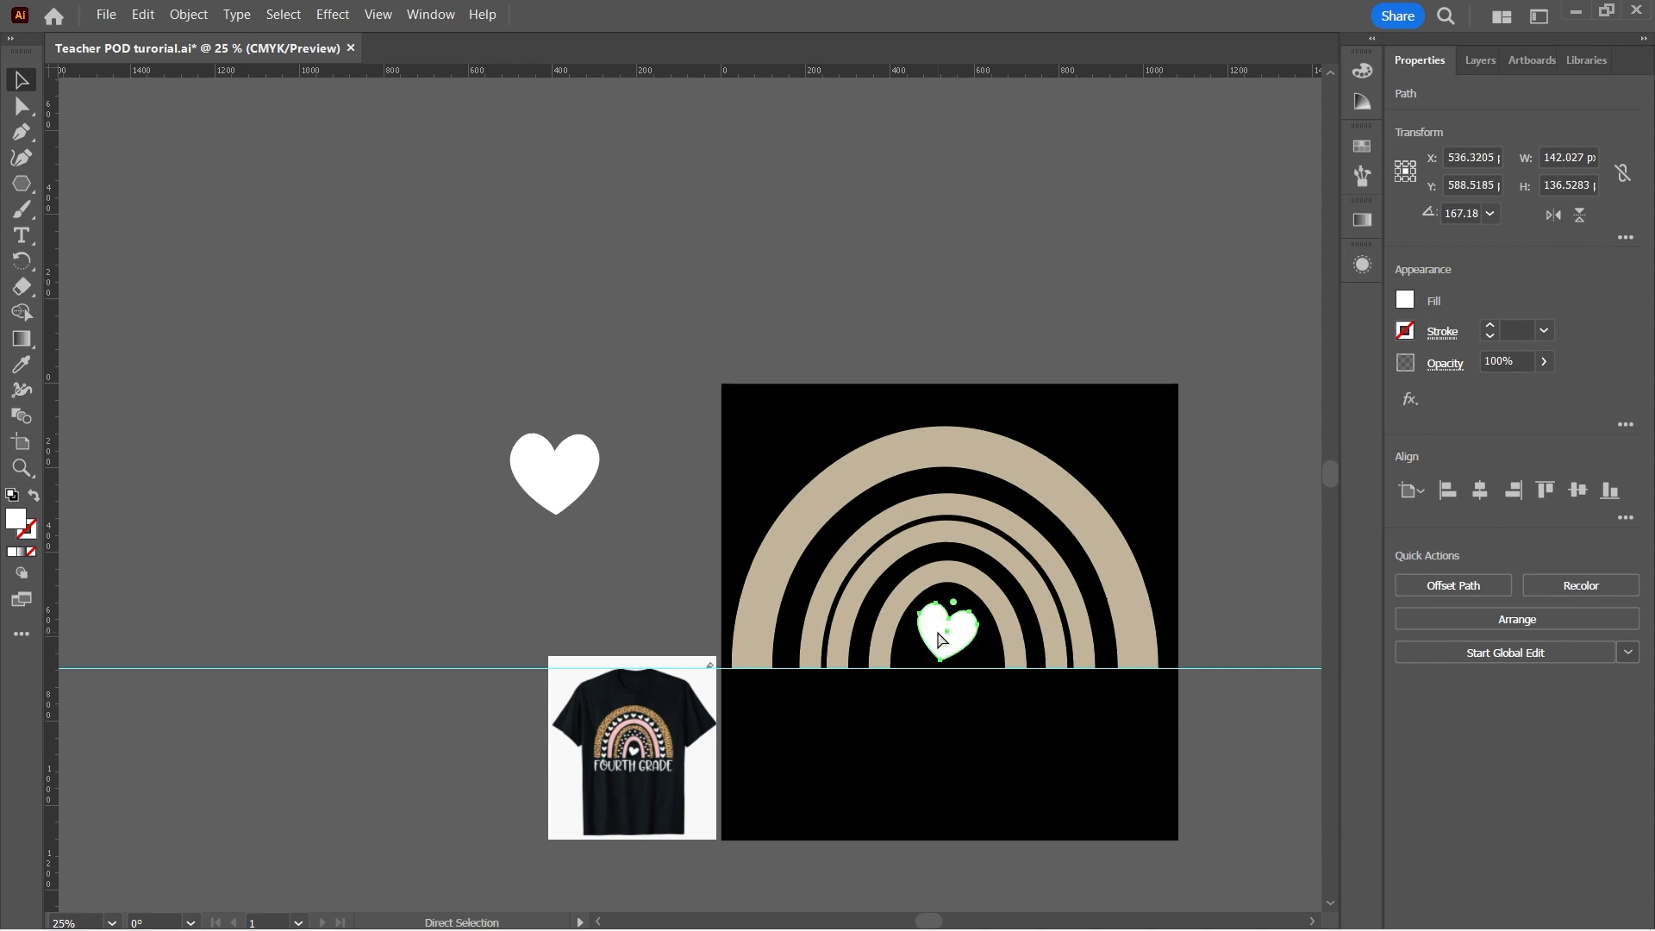
pyautogui.hotkey('ctrl', 'c')
pyautogui.hotkey('ctrl', 'v')
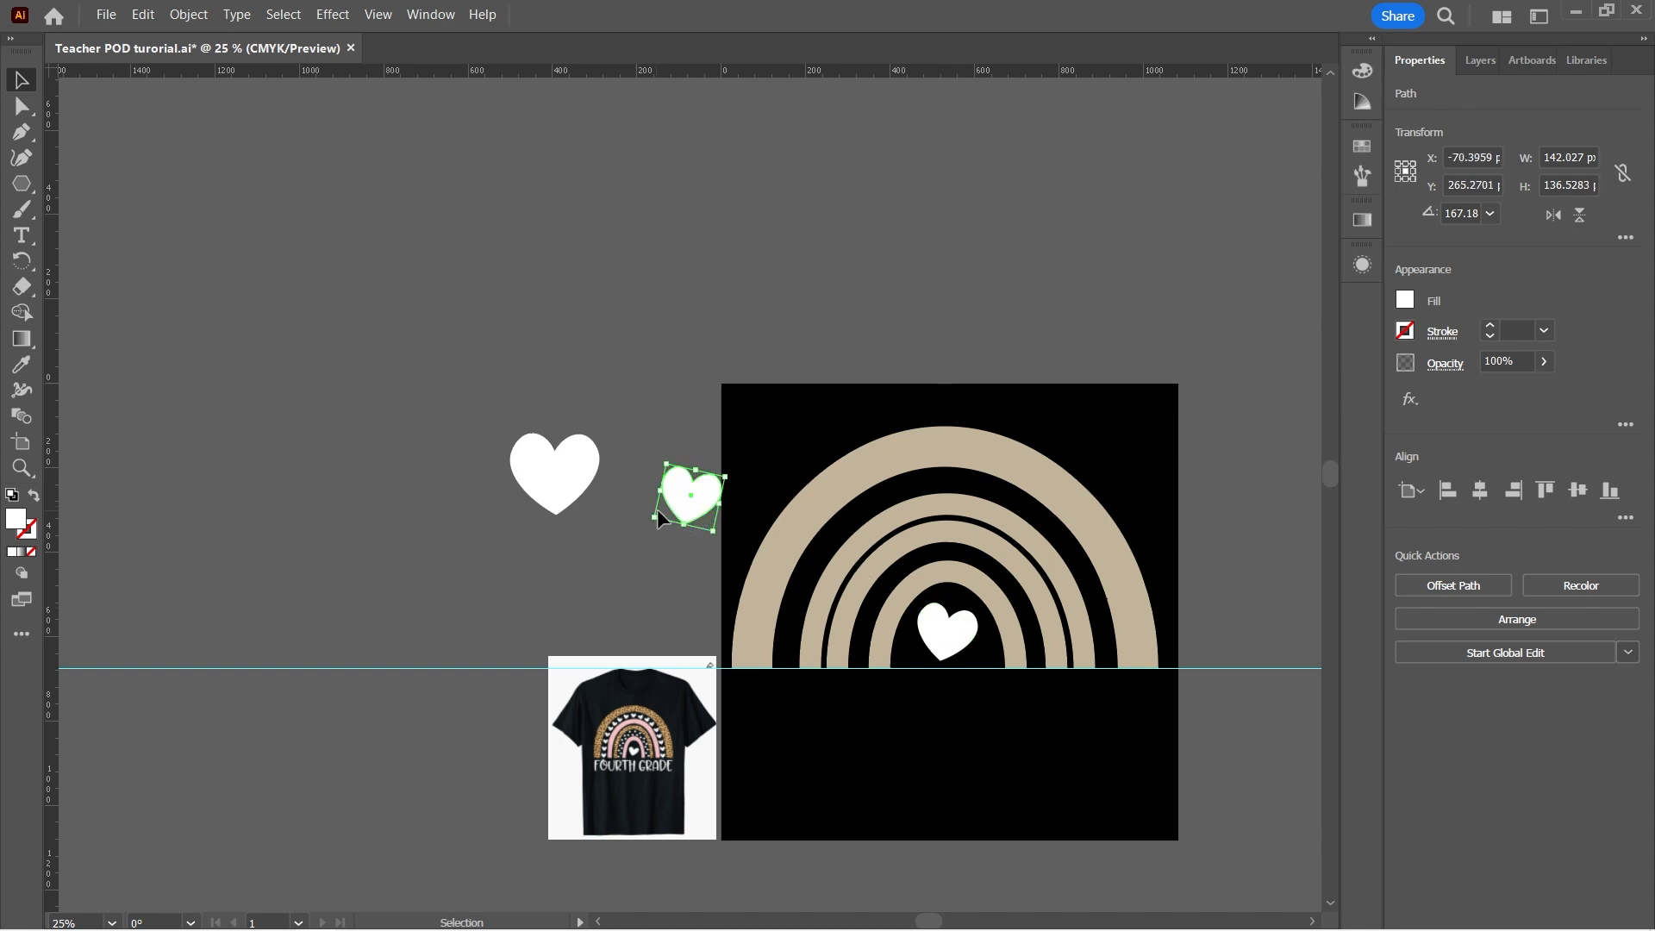
pyautogui.moveTo(655, 516); pyautogui.dragTo(949, 481)
# Line the left half of the wide black band with copies of the small heart, about 44 by 40 px, each rotated to follow the curve
pyautogui.hotkey('ctrl', 'c')
pyautogui.hotkey('ctrl', 'v')
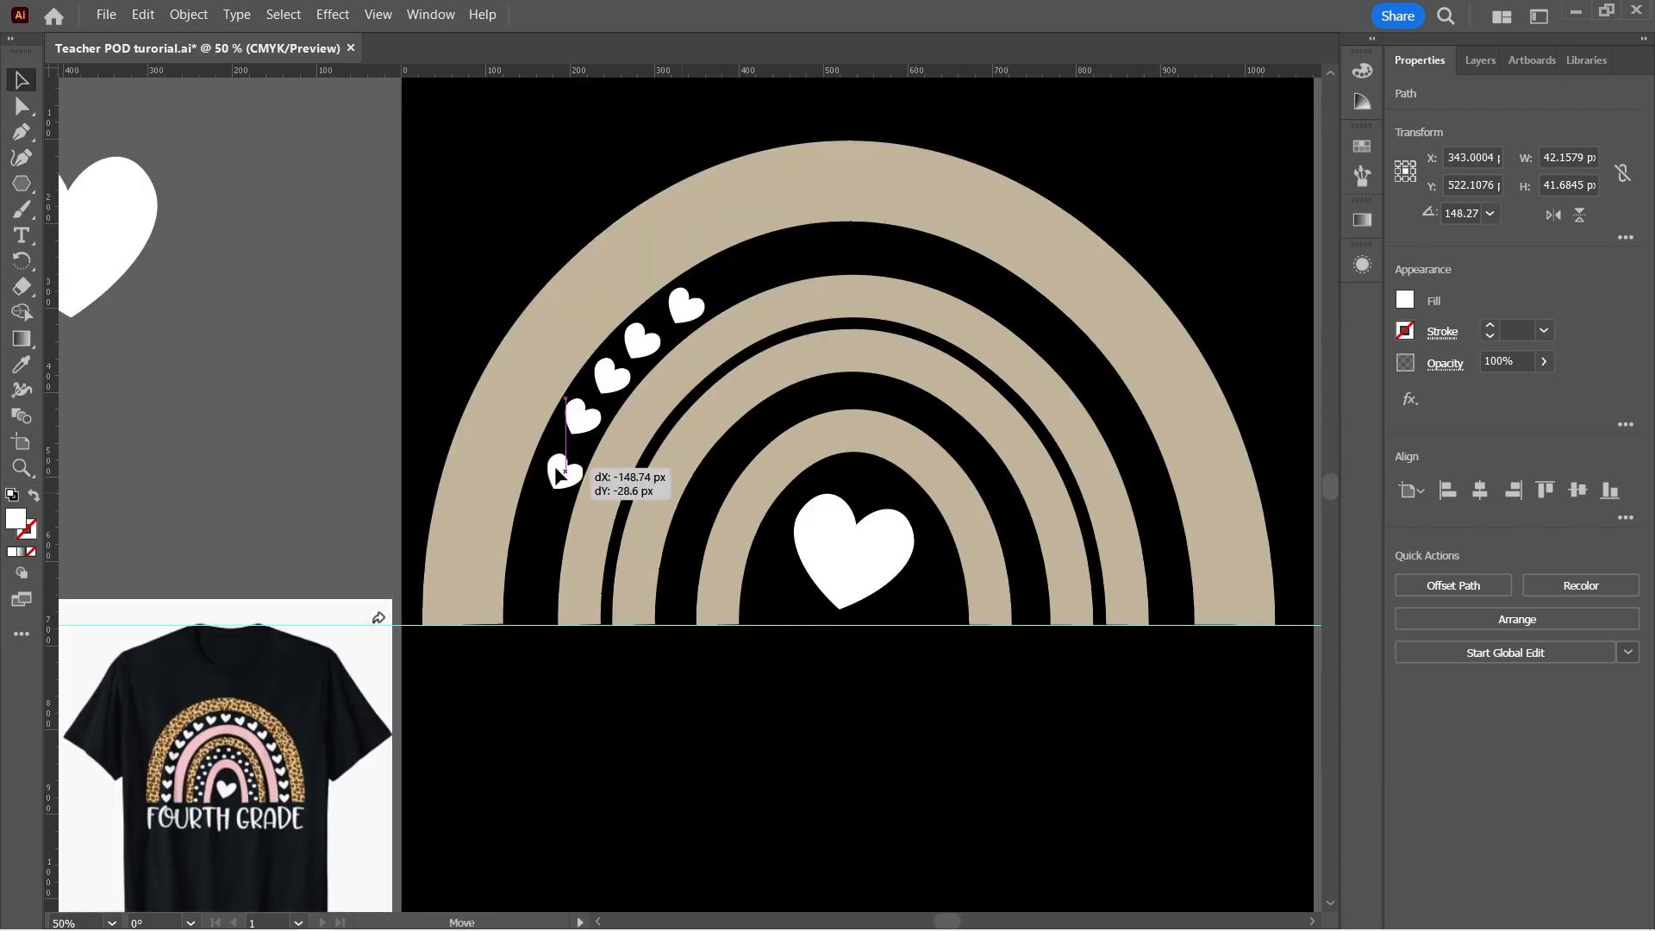
pyautogui.moveTo(559, 473); pyautogui.dragTo(556, 470)
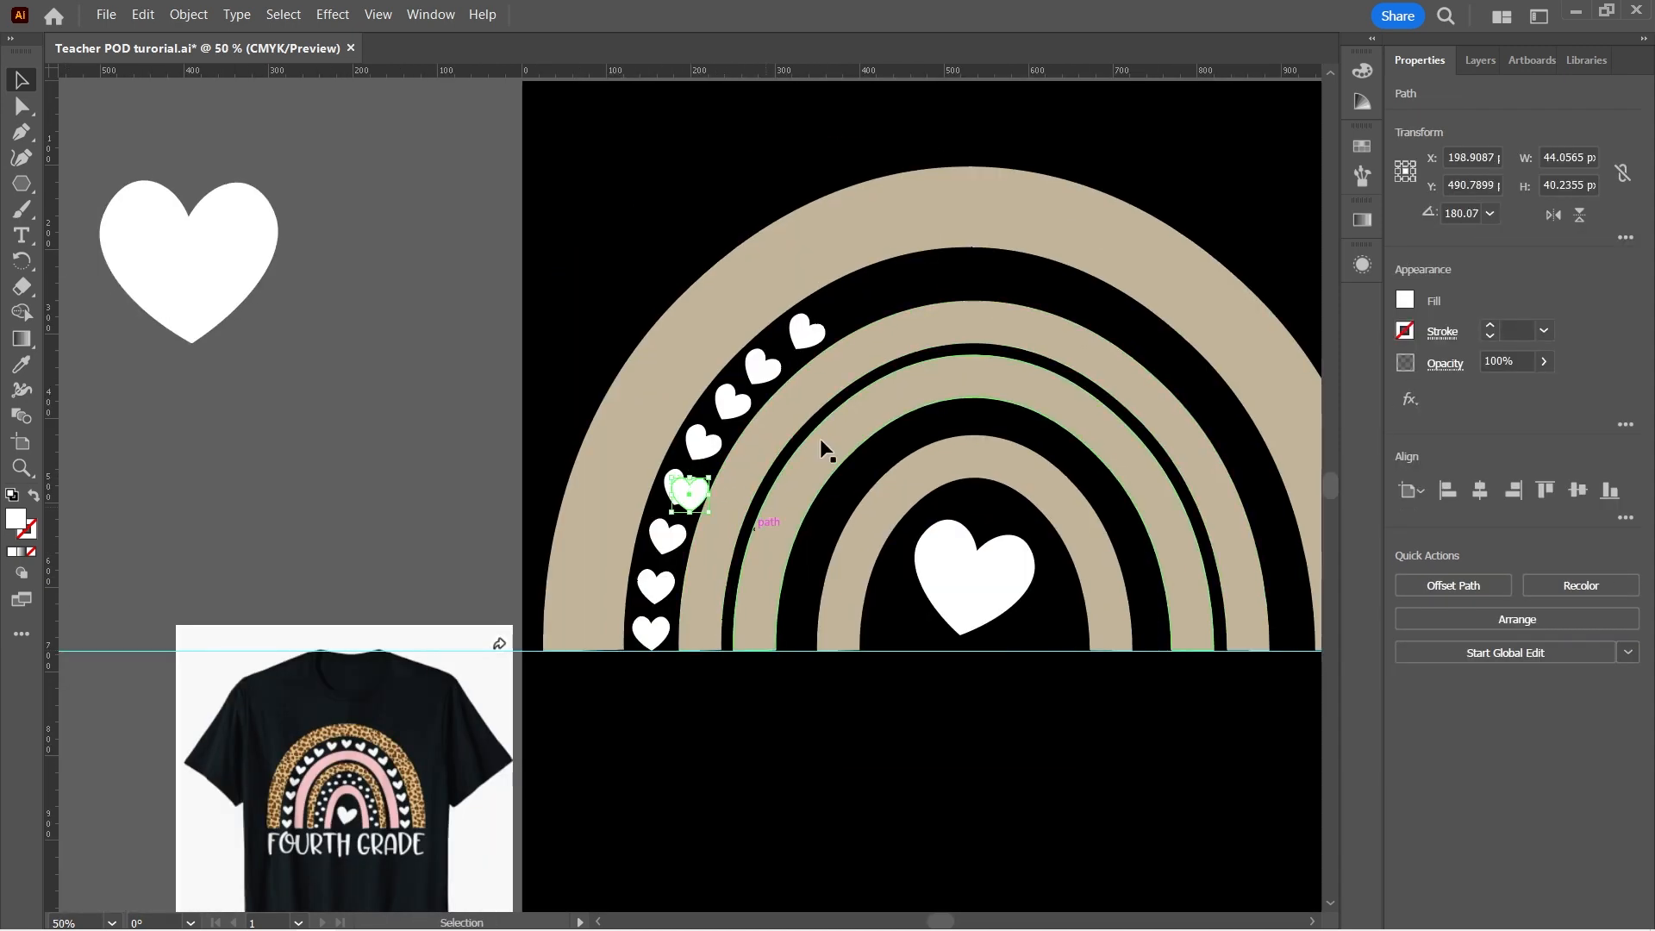
pyautogui.moveTo(689, 494); pyautogui.dragTo(977, 269)
pyautogui.moveTo(809, 335); pyautogui.dragTo(801, 342)
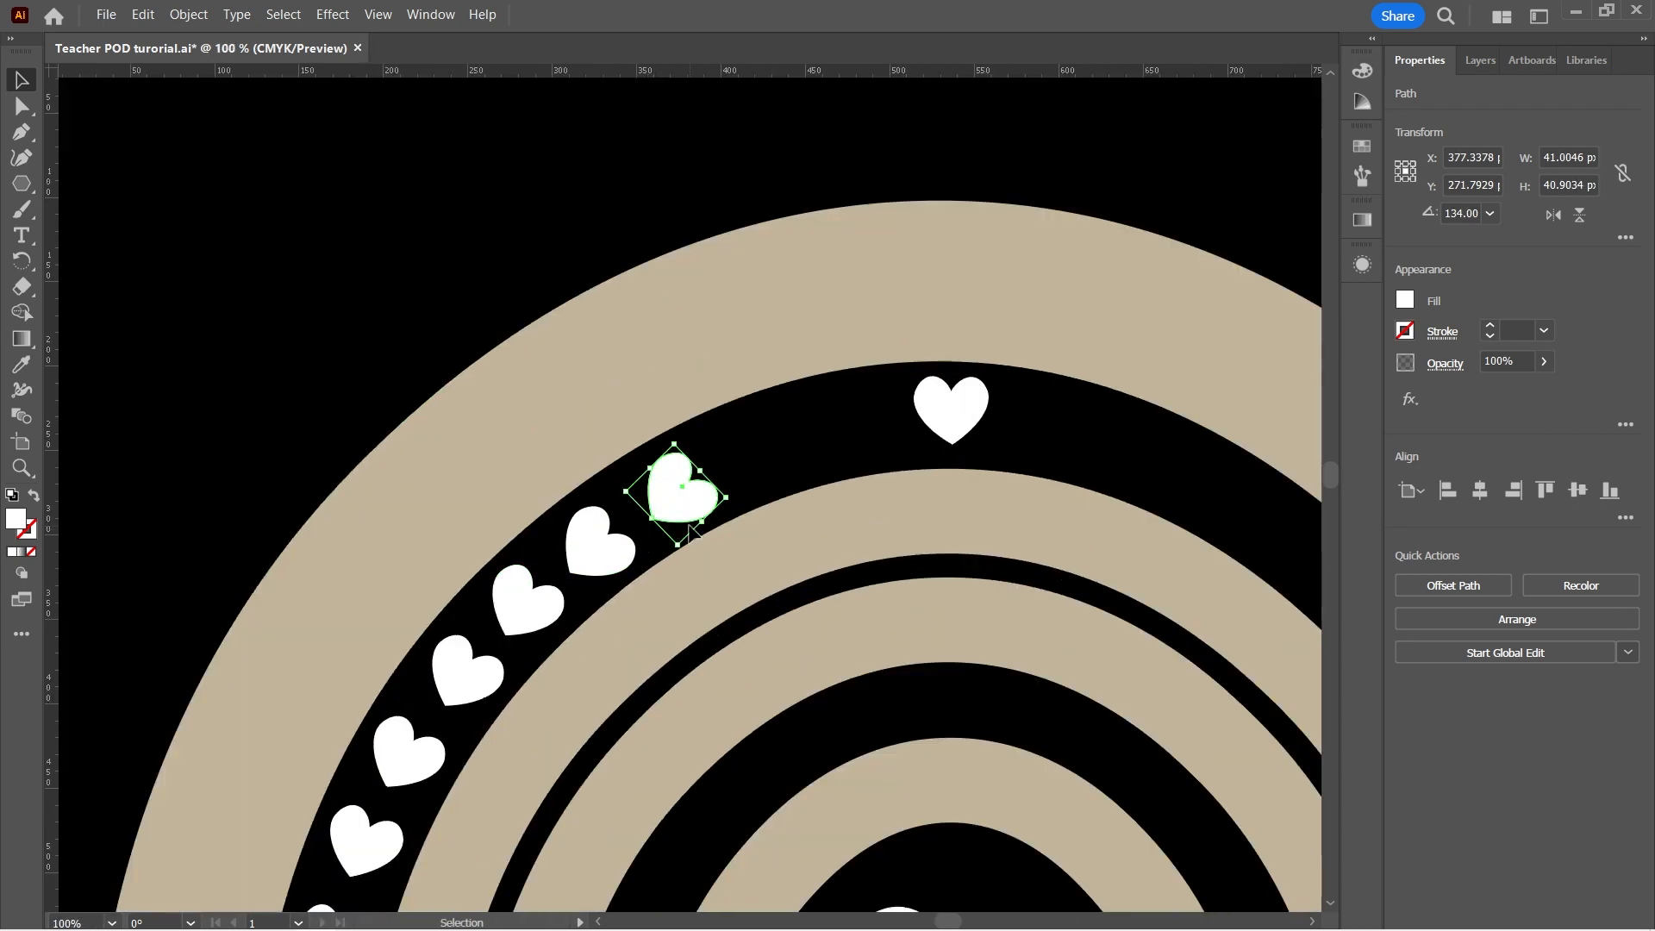
pyautogui.moveTo(673, 492); pyautogui.dragTo(830, 431)
pyautogui.moveTo(782, 418); pyautogui.dragTo(782, 436)
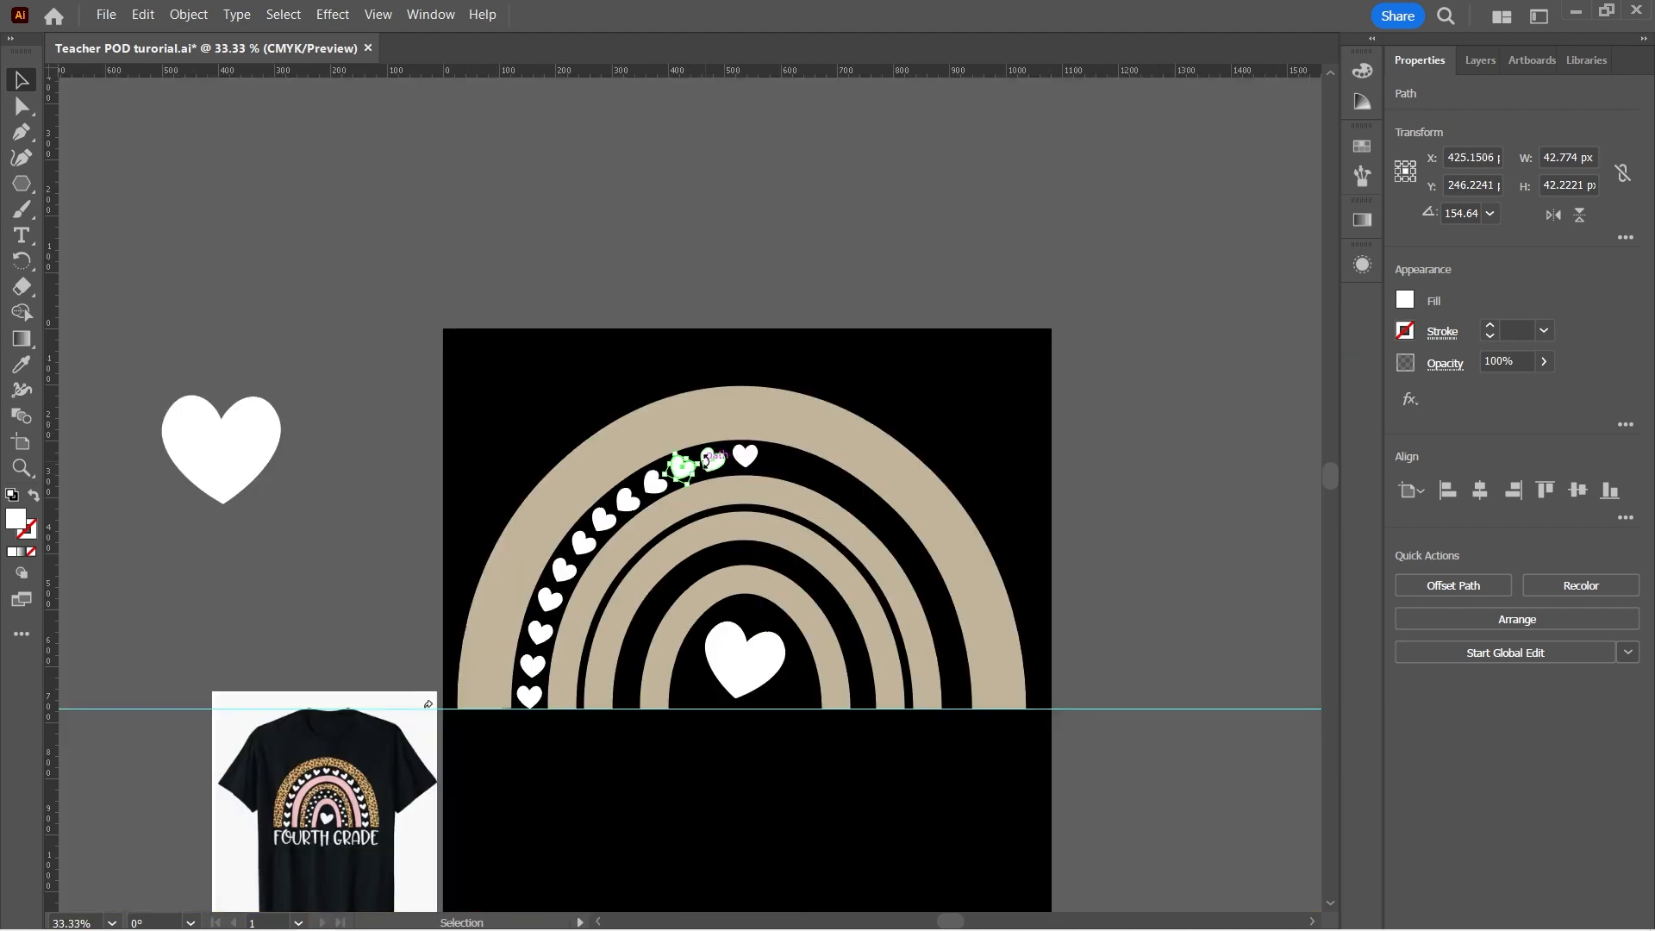
# Select the small hearts along the left half of the wide black band, excluding the topmost one, and paste a copy in front
pyautogui.keyDown('shift'); pyautogui.click(712, 463); pyautogui.keyUp('shift')
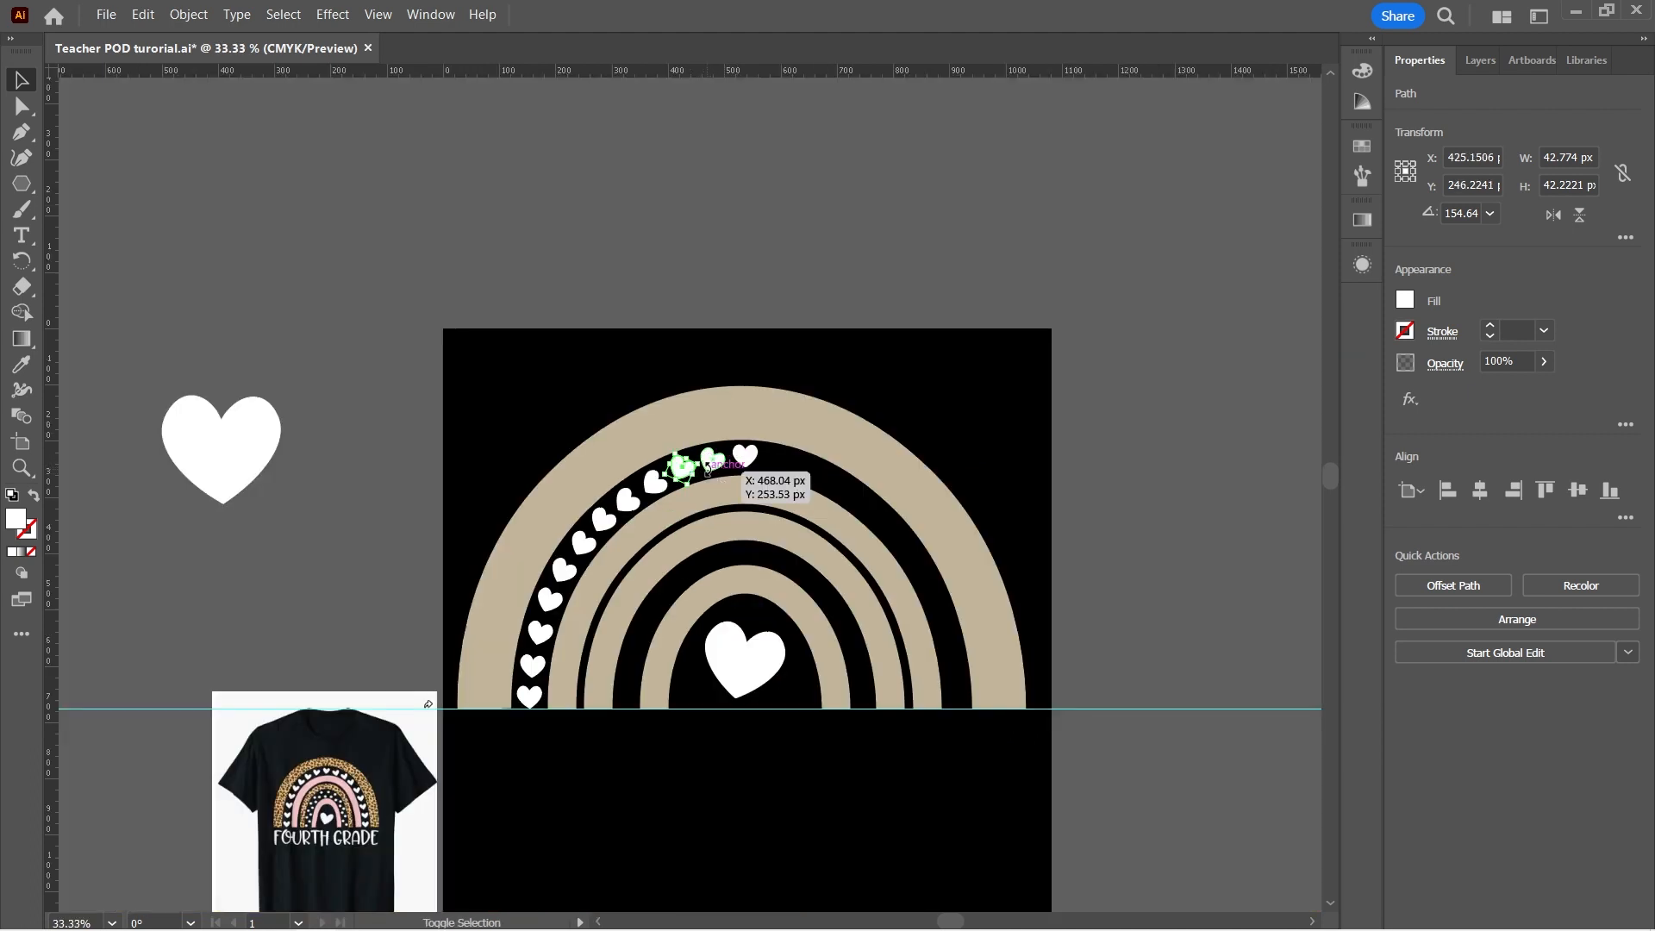
pyautogui.keyDown('shift'); pyautogui.click(626, 500); pyautogui.keyUp('shift')
pyautogui.keyDown('shift'); pyautogui.click(530, 693); pyautogui.keyUp('shift')
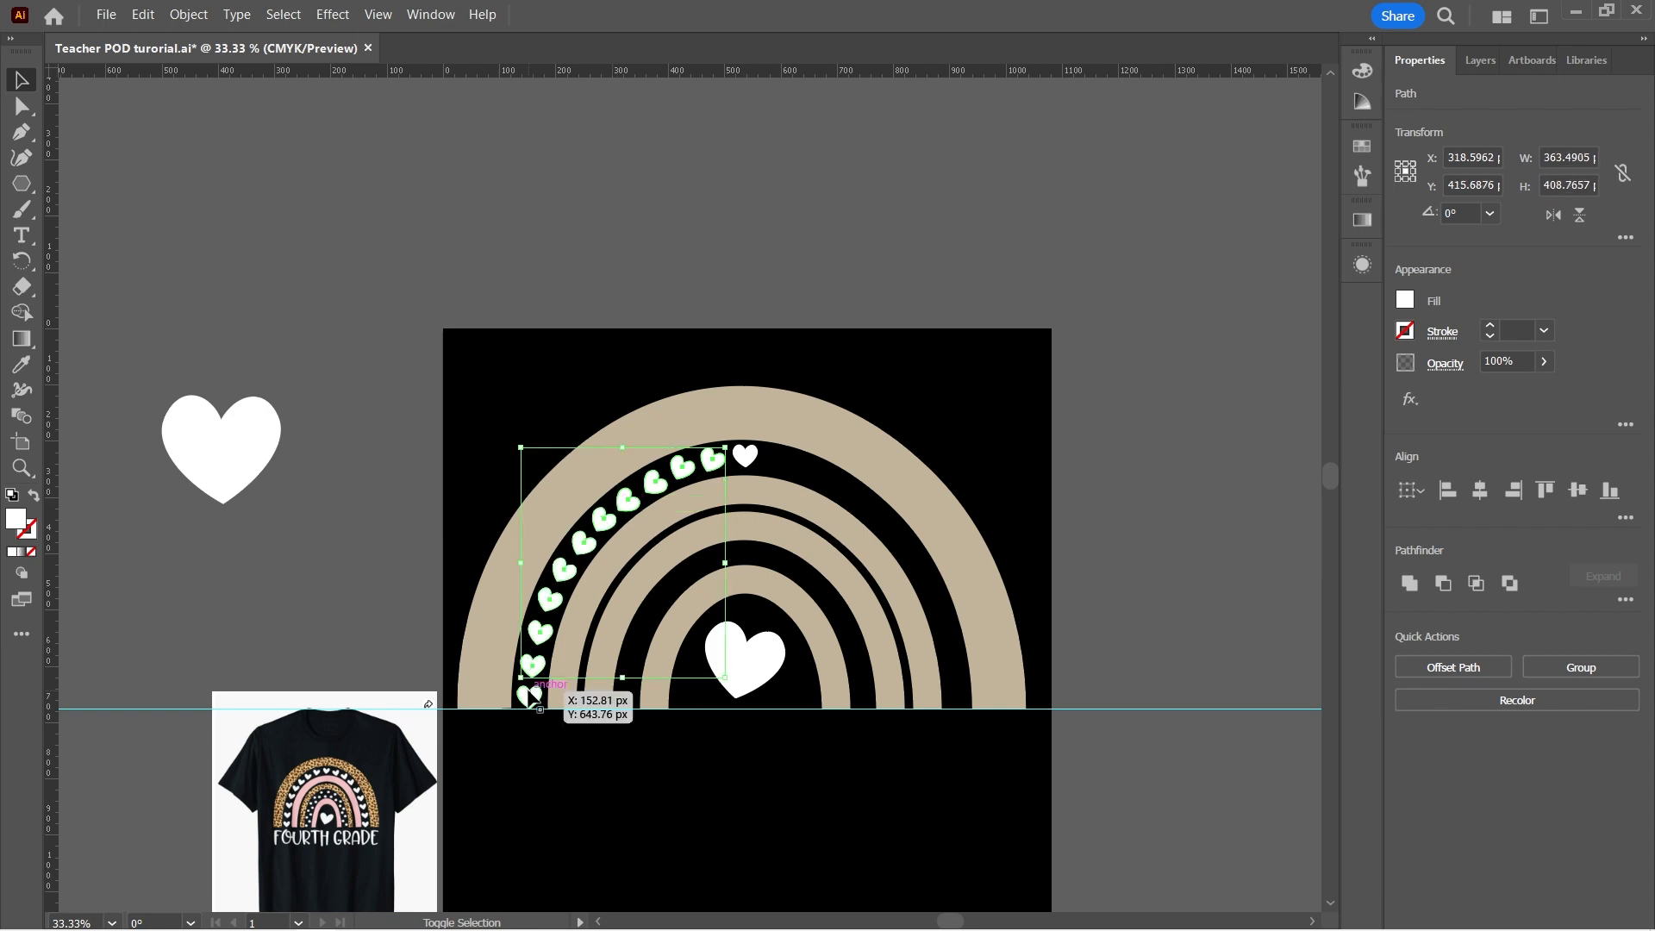
pyautogui.hotkey('ctrl', 'c')
pyautogui.hotkey('ctrl', 'f')
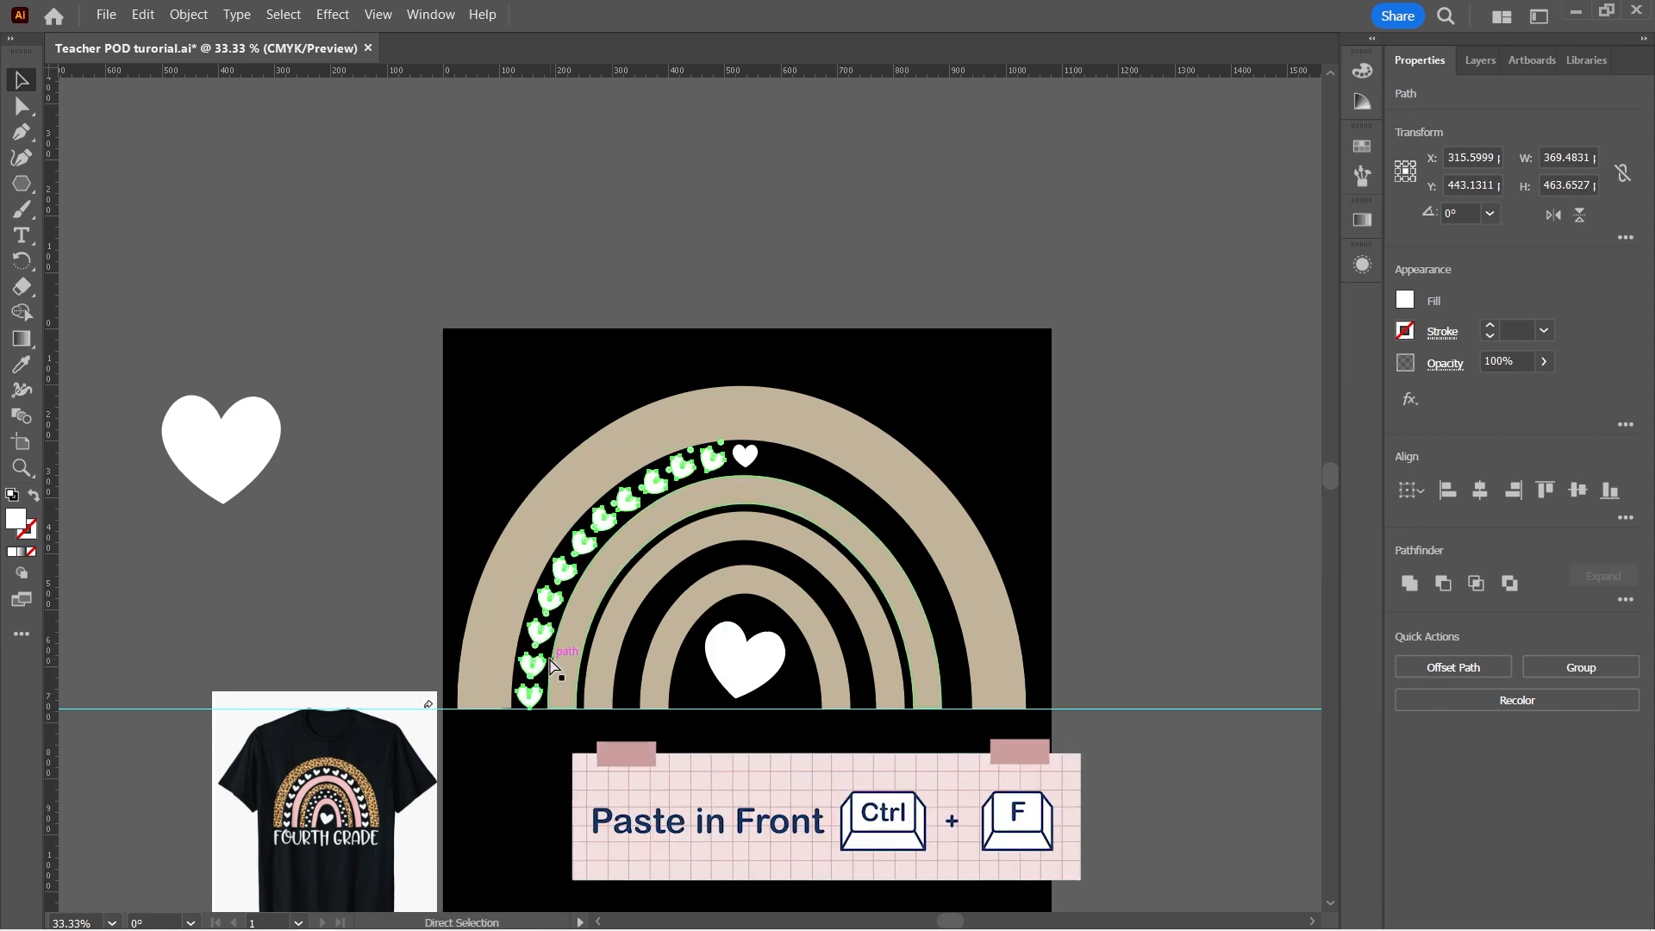
pyautogui.press('v')
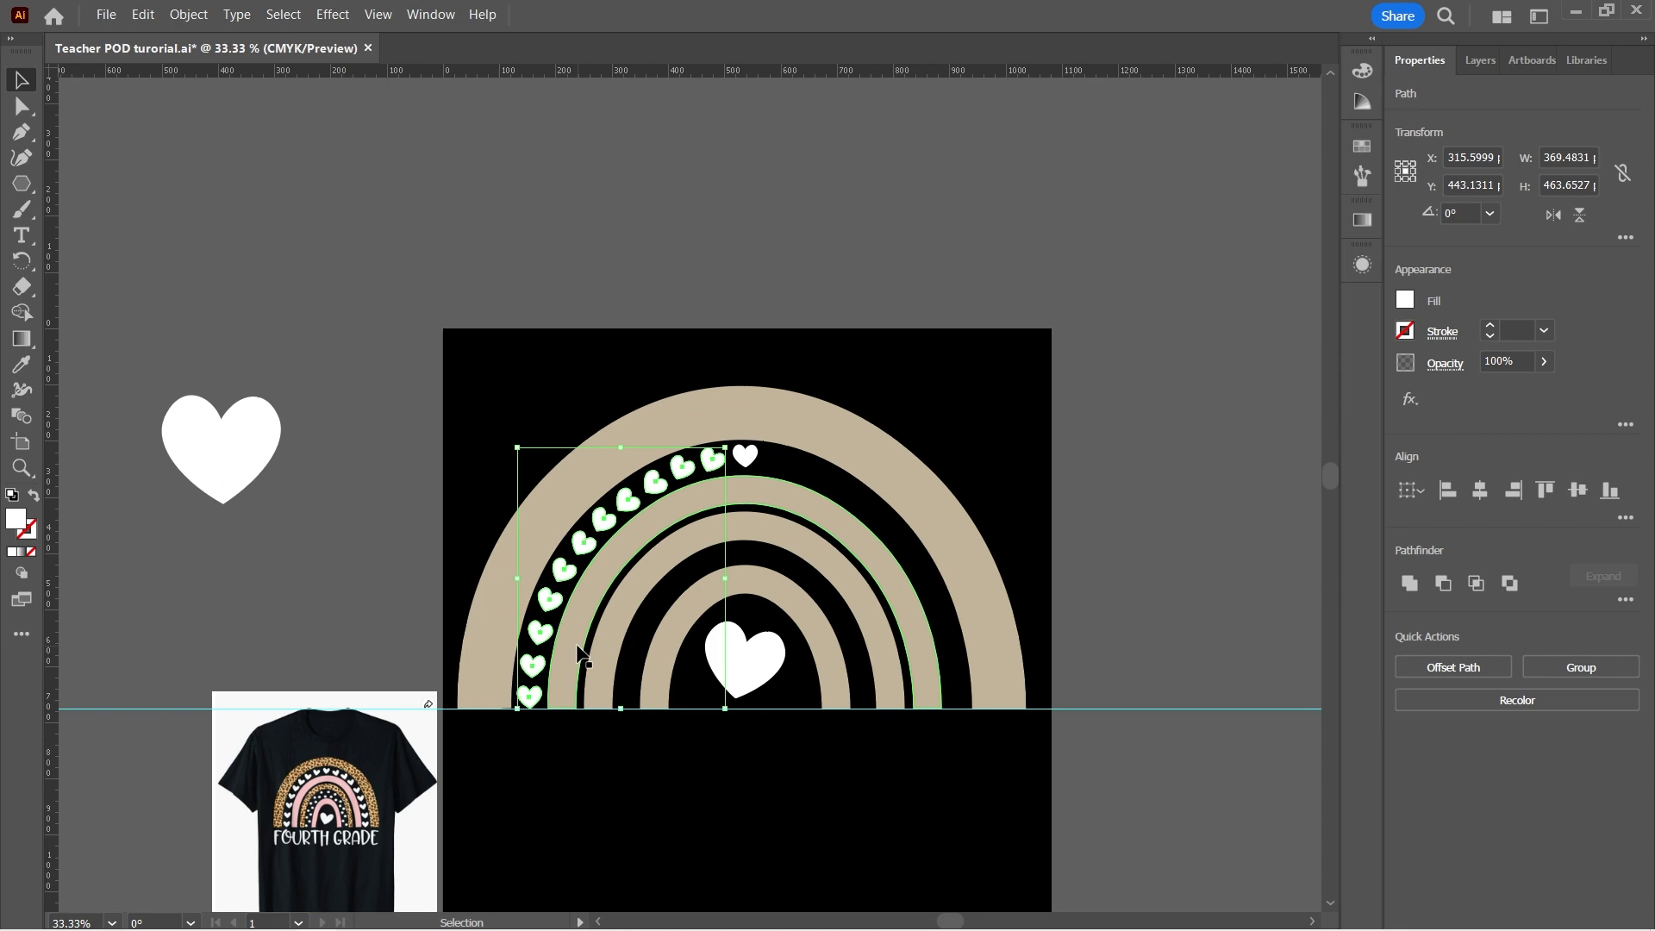
# Reflect the copied row of hearts across the vertical axis at 90°
pyautogui.press('o')
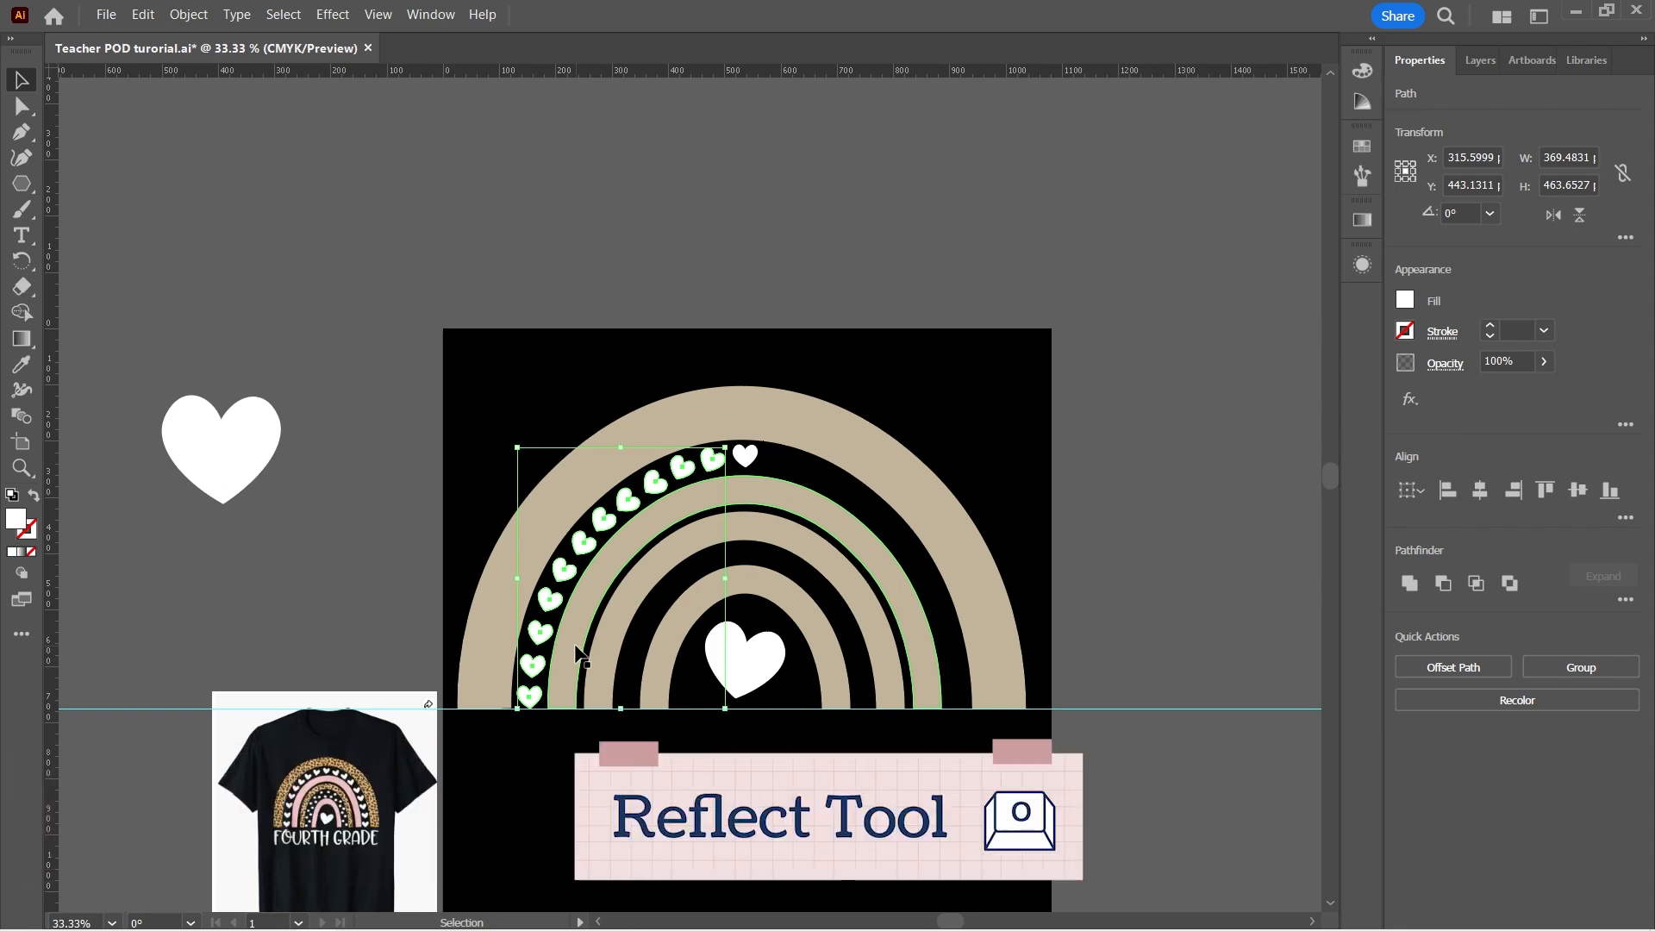
pyautogui.click(22, 257)
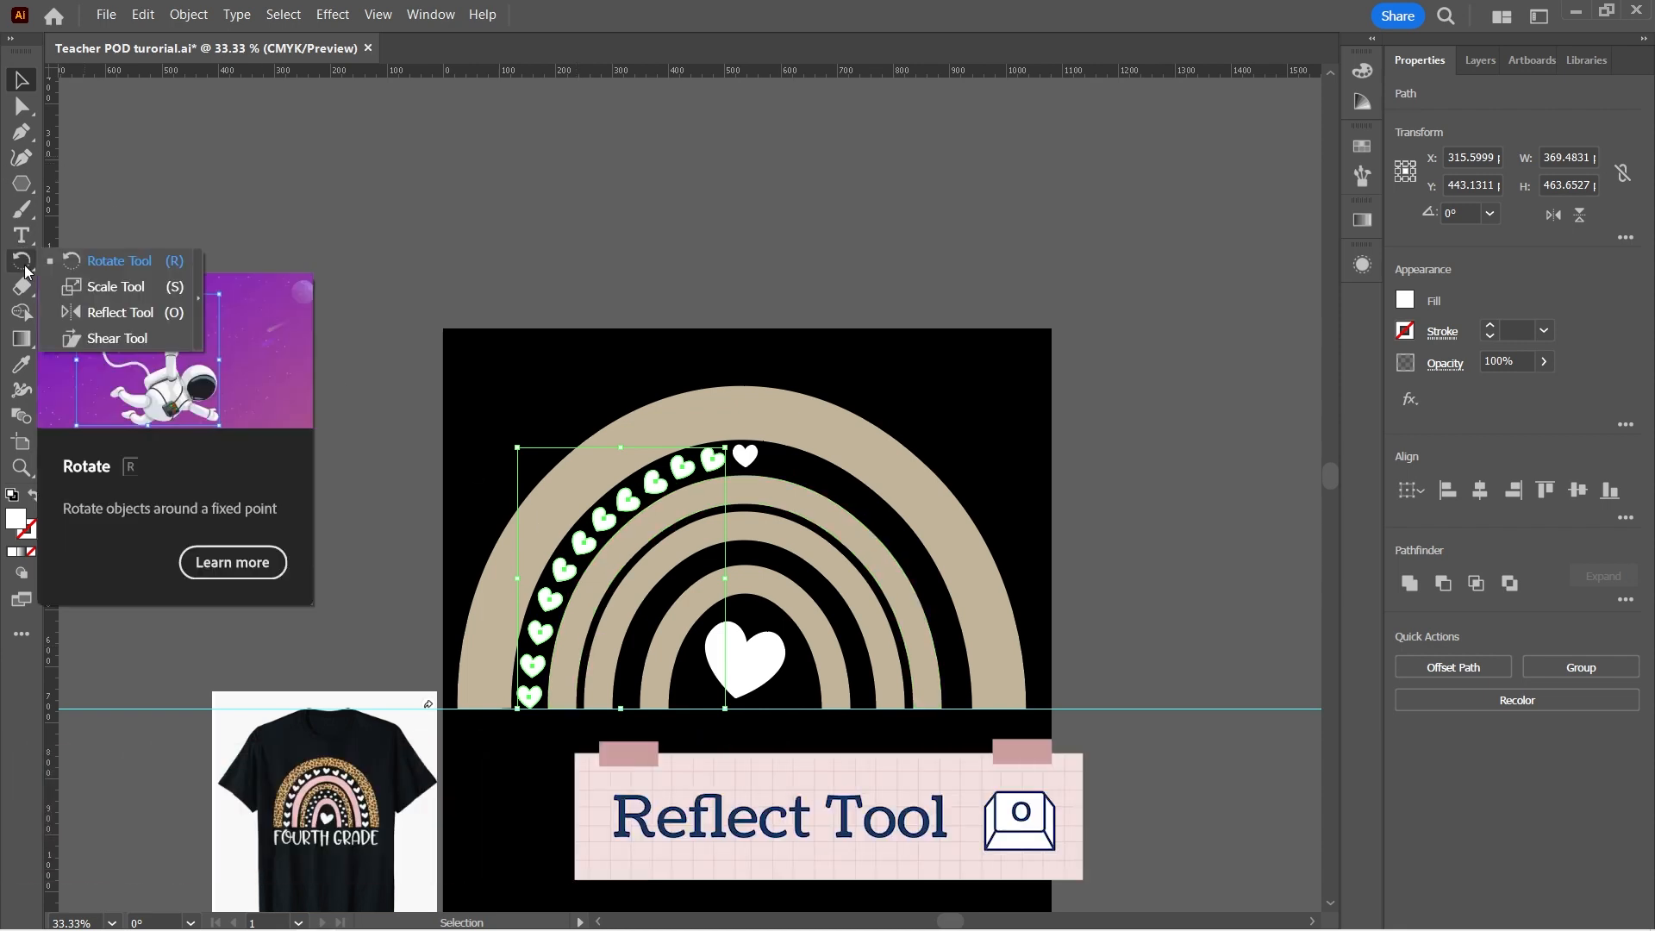
pyautogui.click(105, 311)
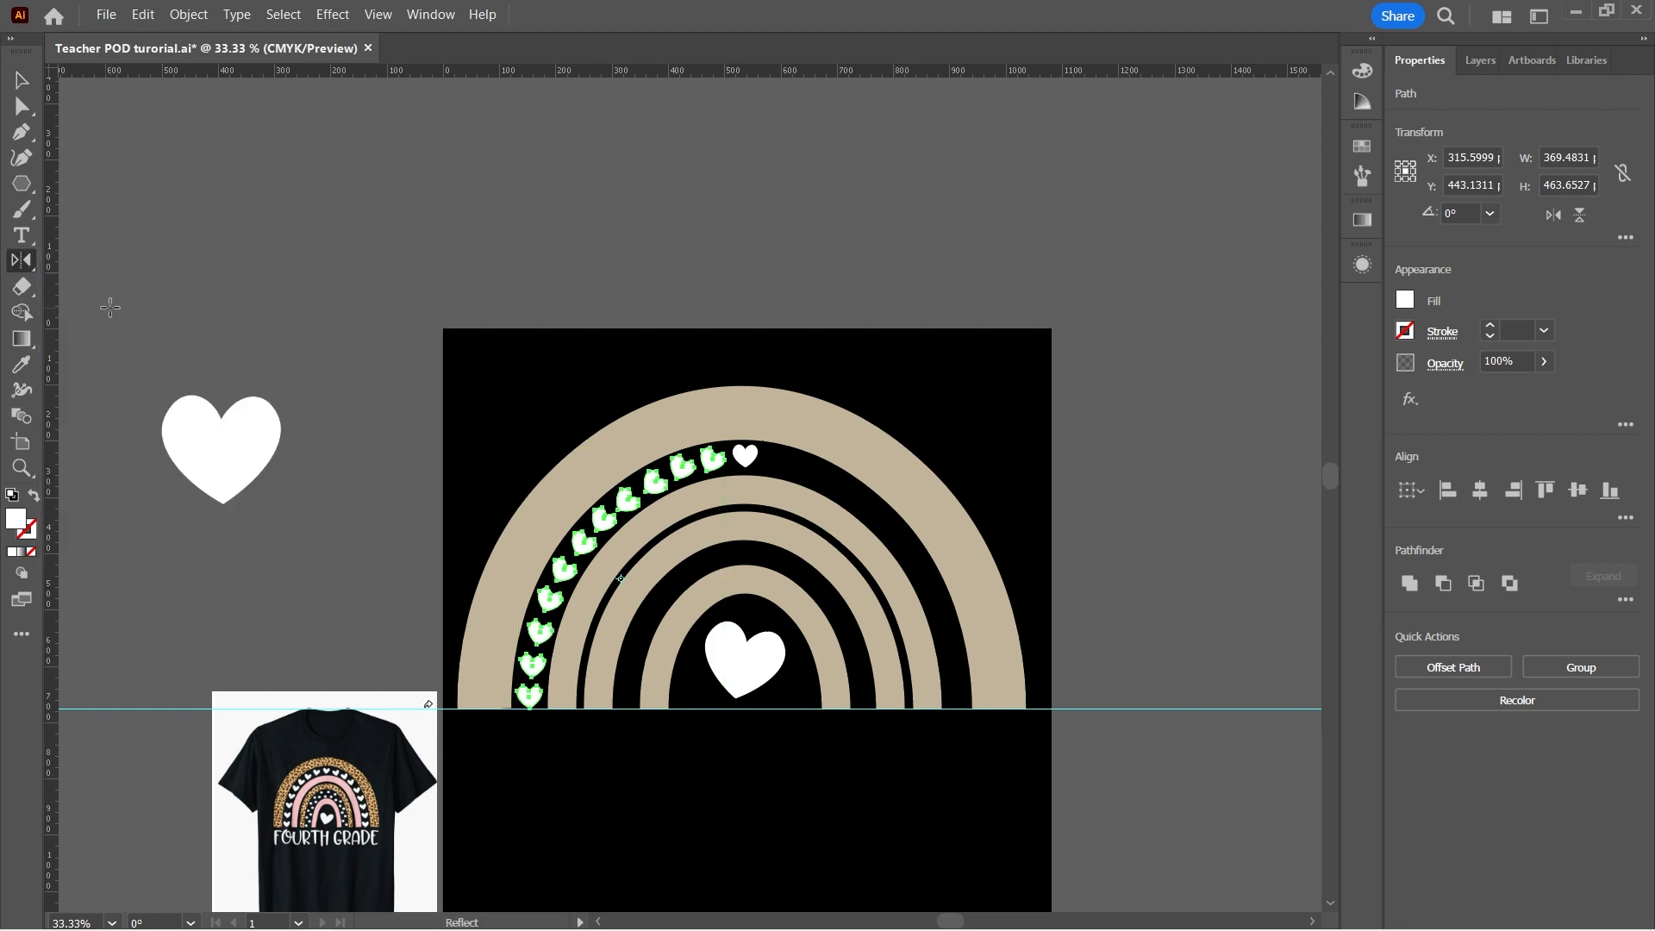
pyautogui.press('Return')
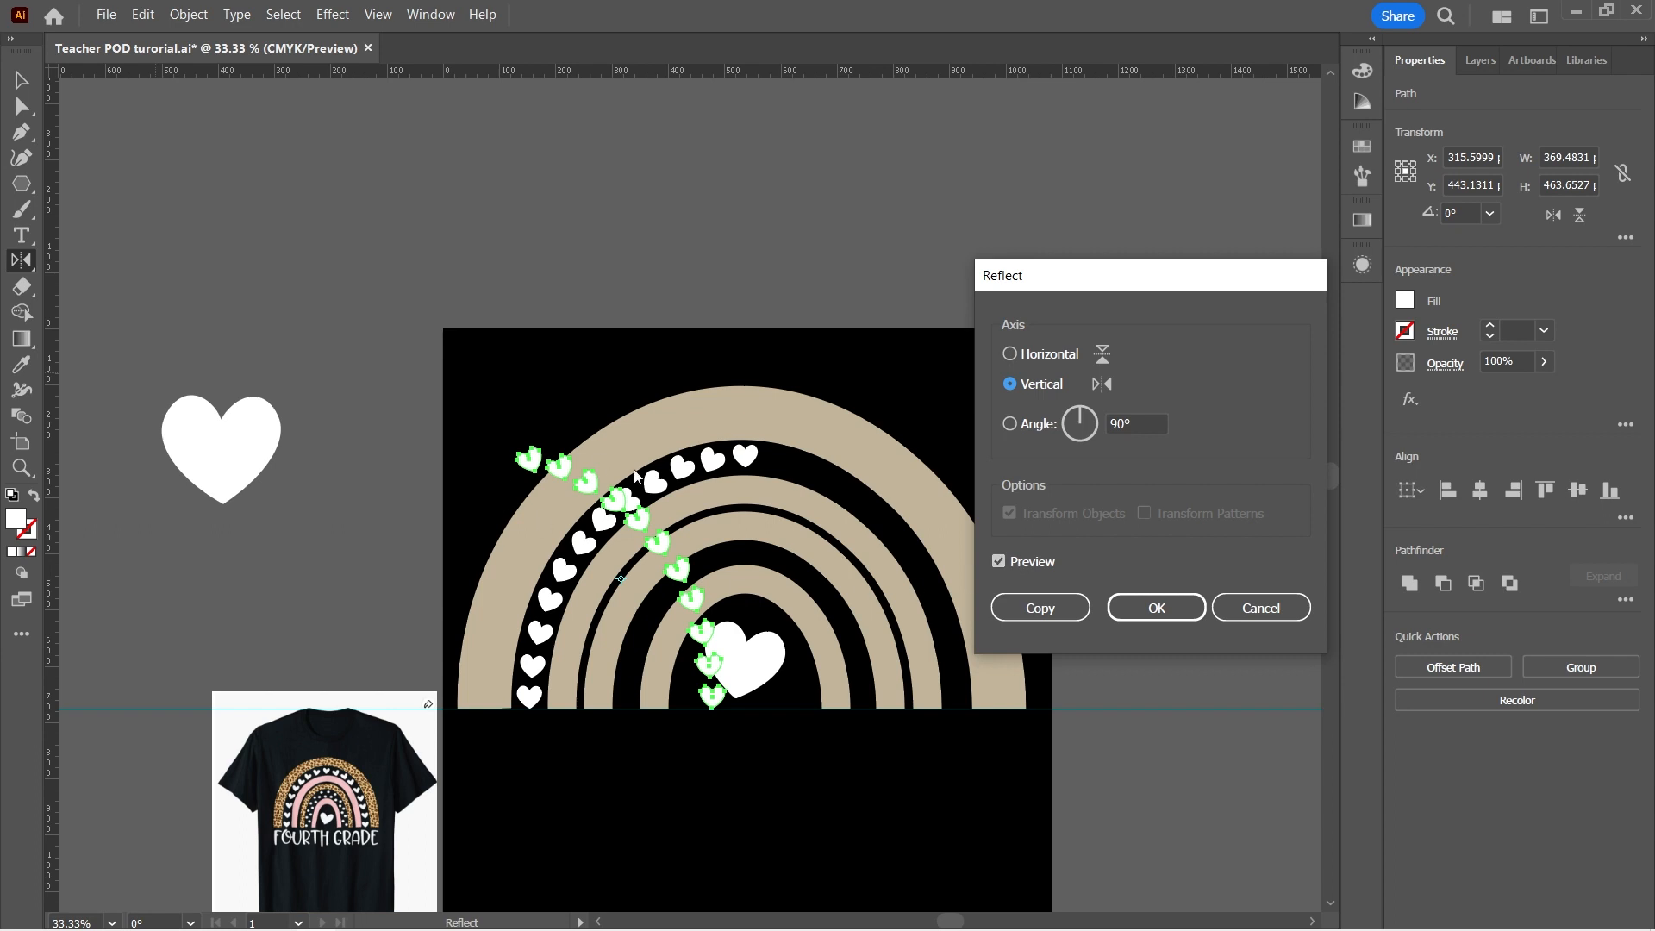
pyautogui.click(1182, 609)
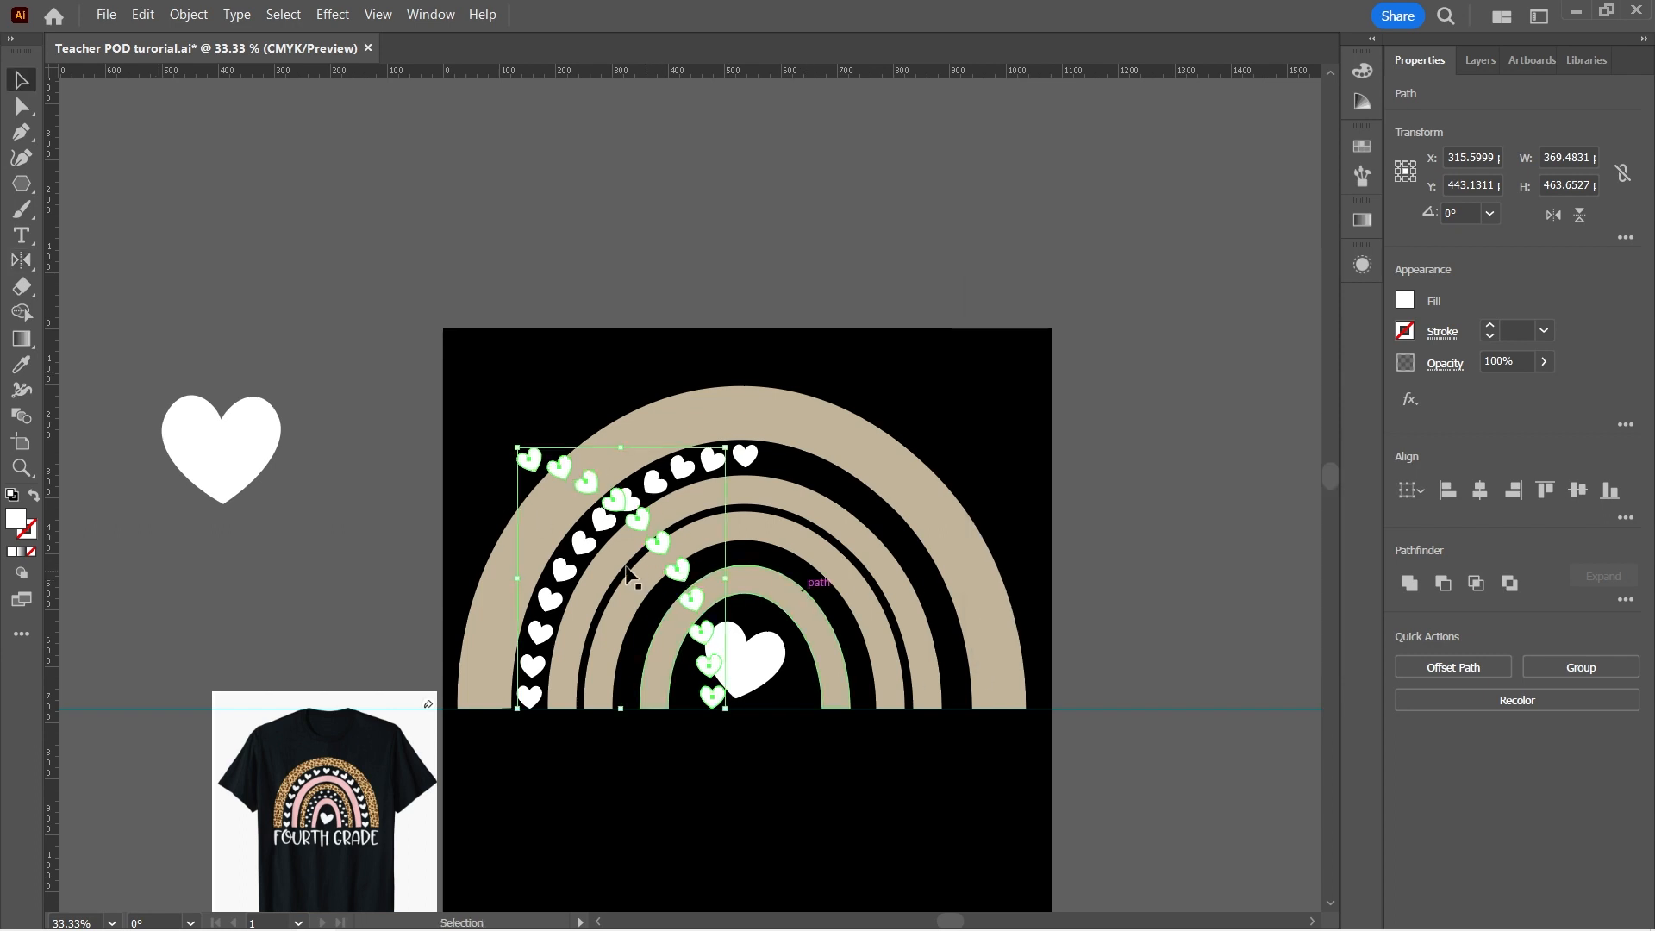
# Move the mirrored hearts into the right half of the wide black band and nudge them until they follow the curve evenly
pyautogui.moveTo(658, 543); pyautogui.dragTo(904, 542)
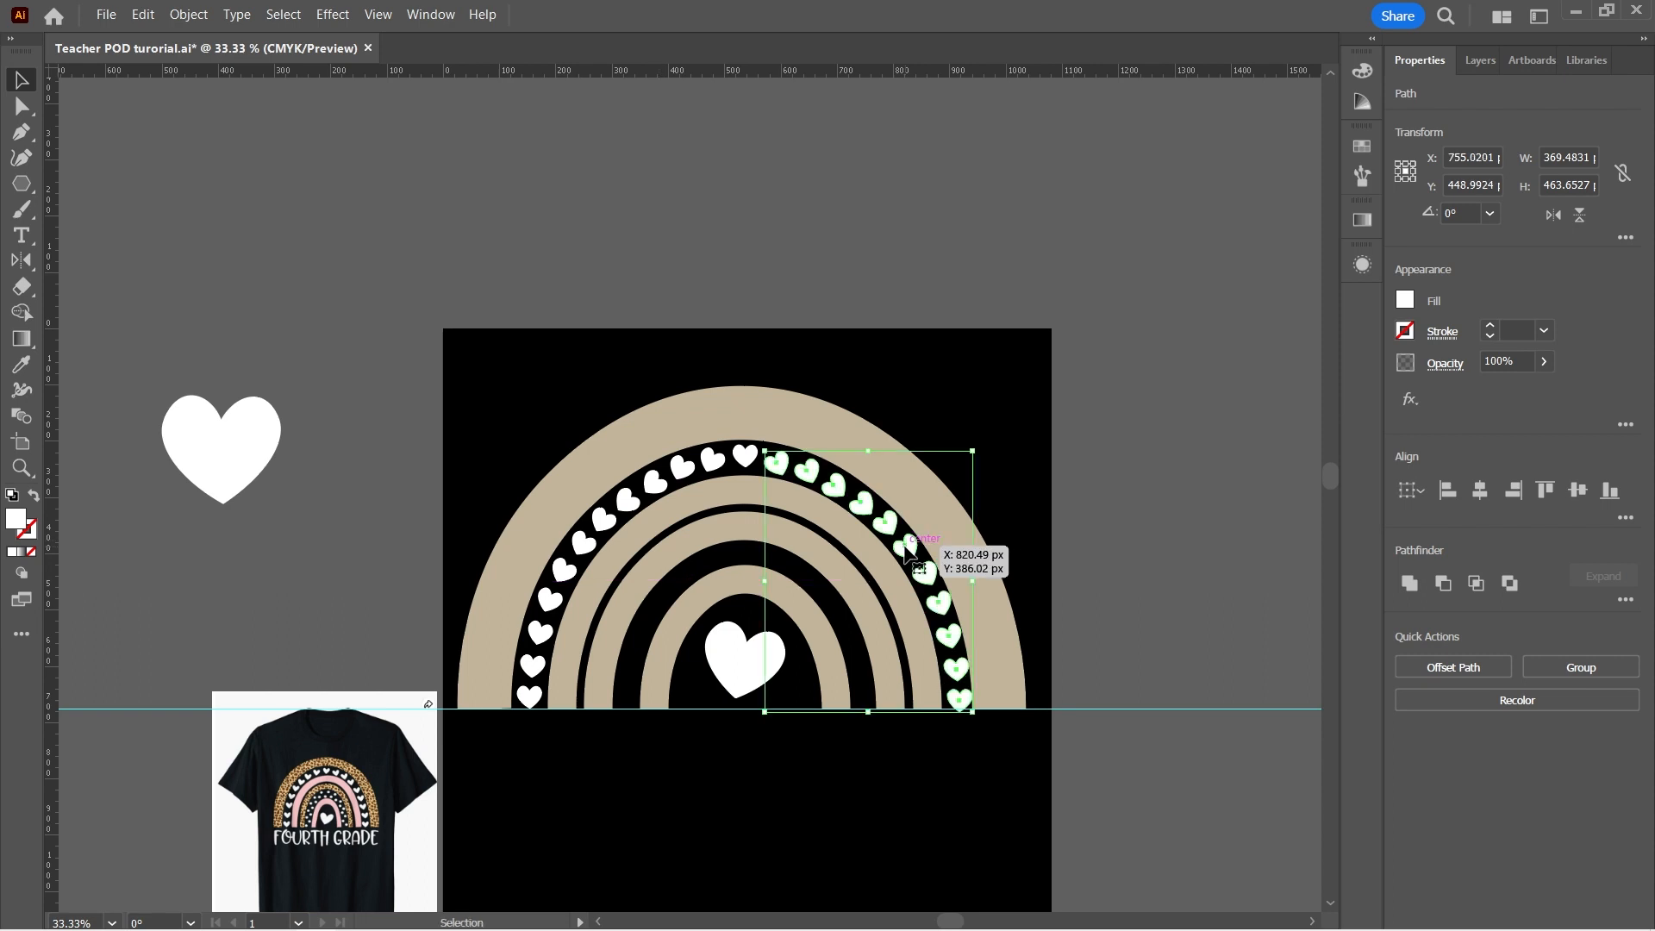
pyautogui.press('Up')
pyautogui.press('Left')
pyautogui.press('Left')
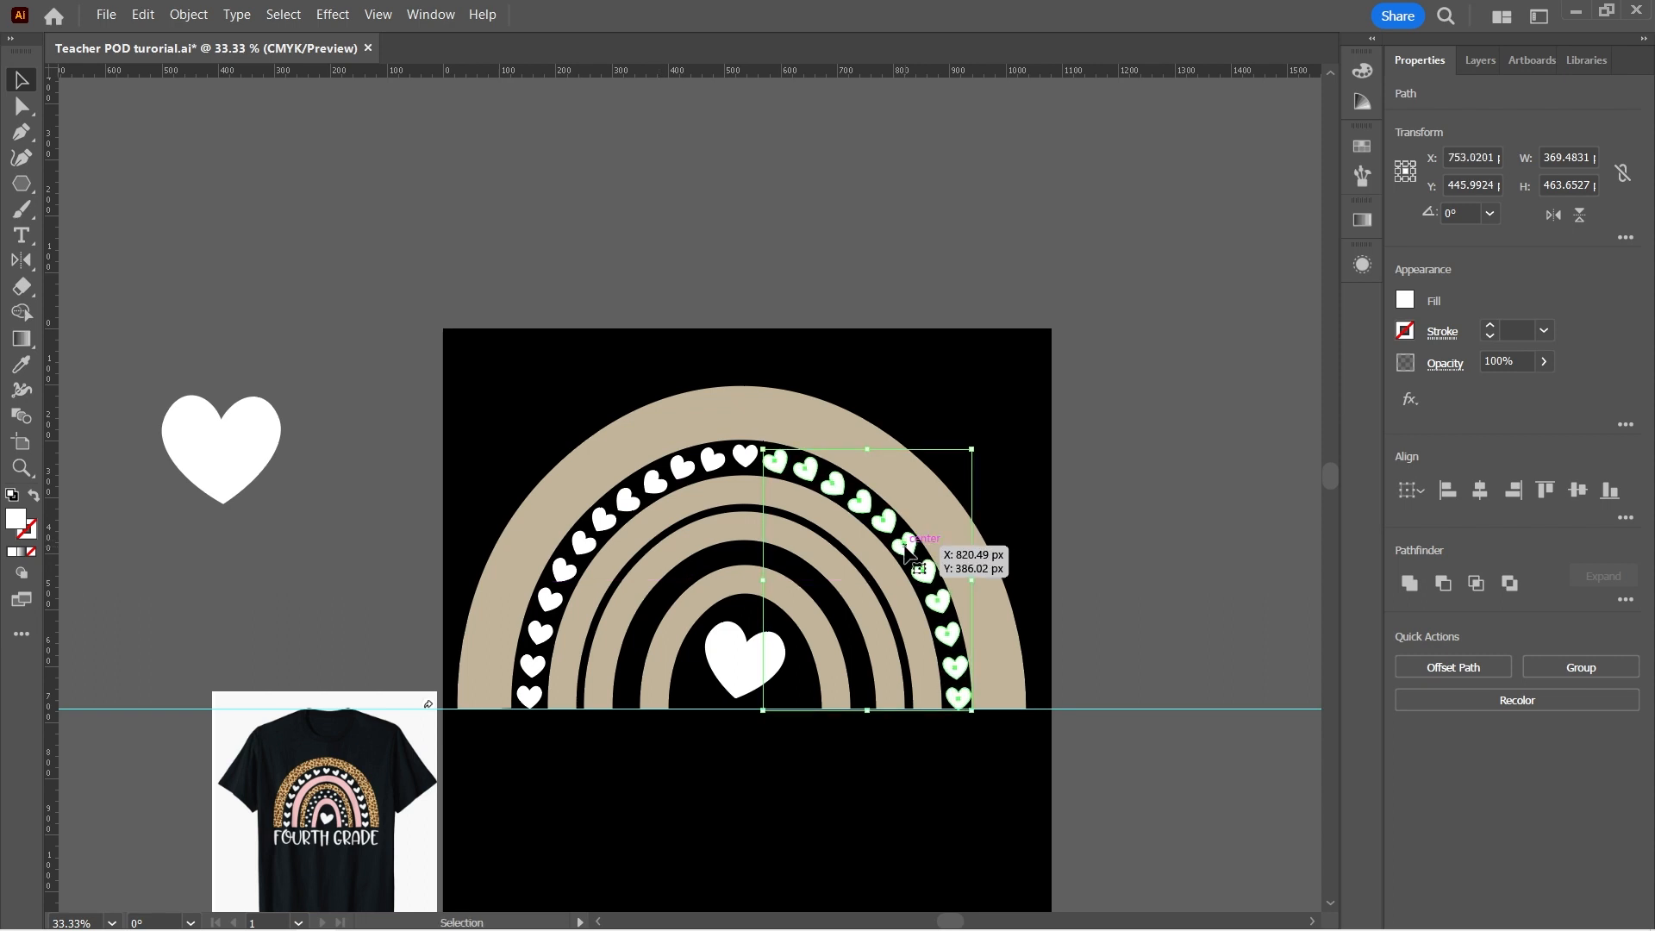
pyautogui.click(1100, 591)
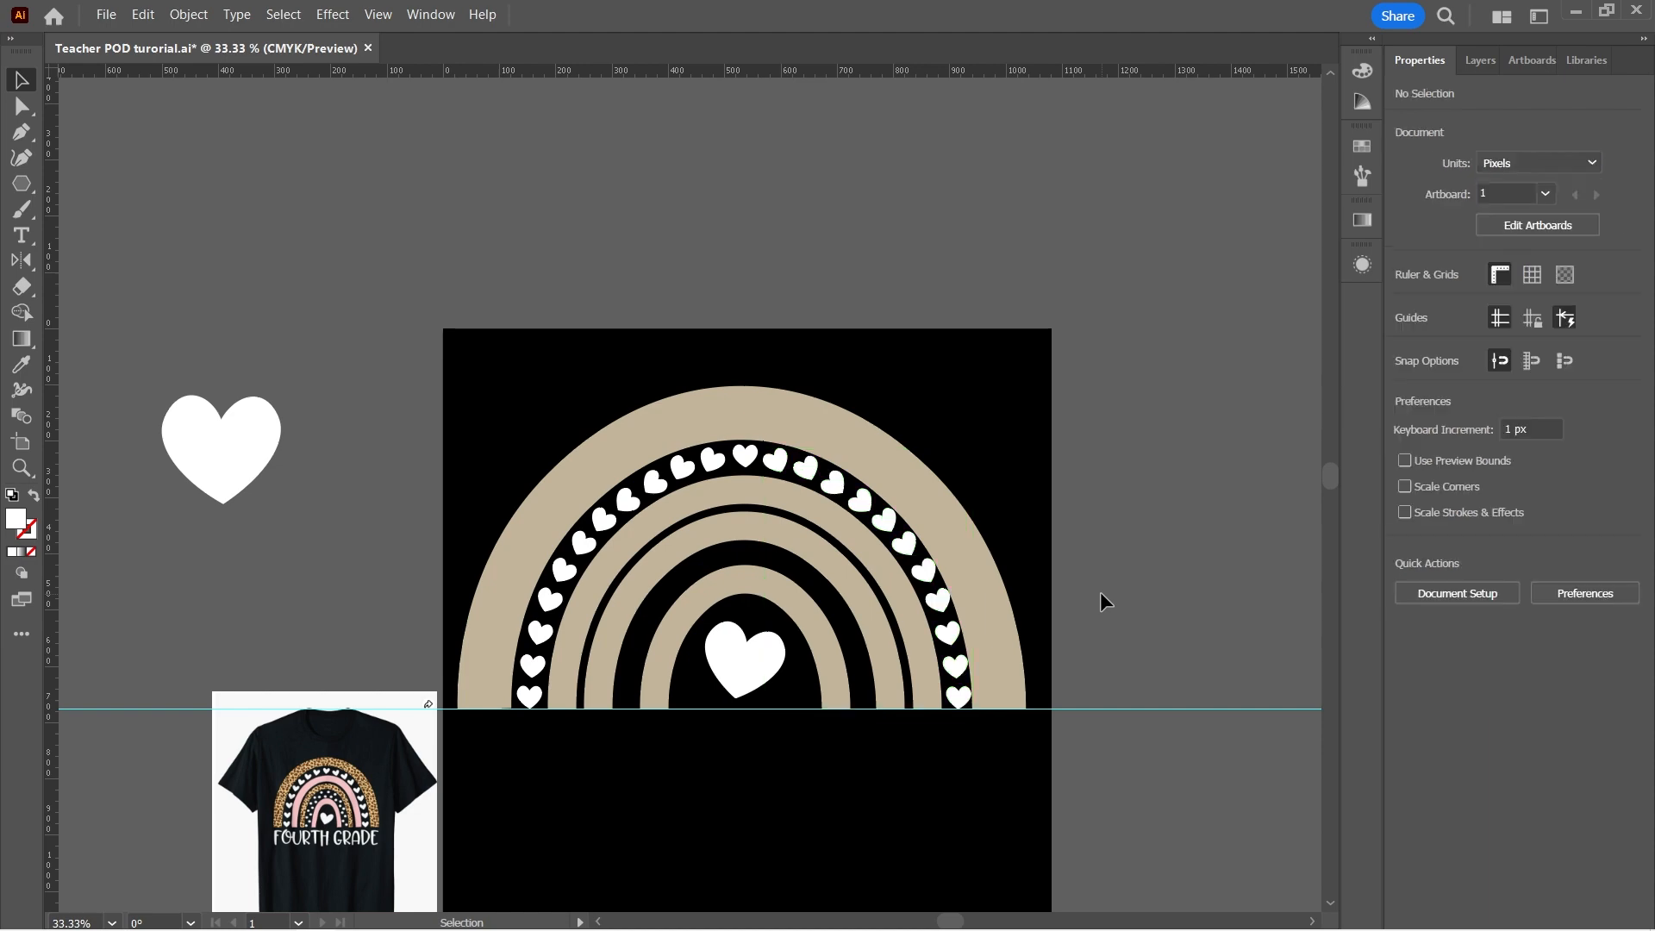
pyautogui.hotkey('ctrl', 'z')
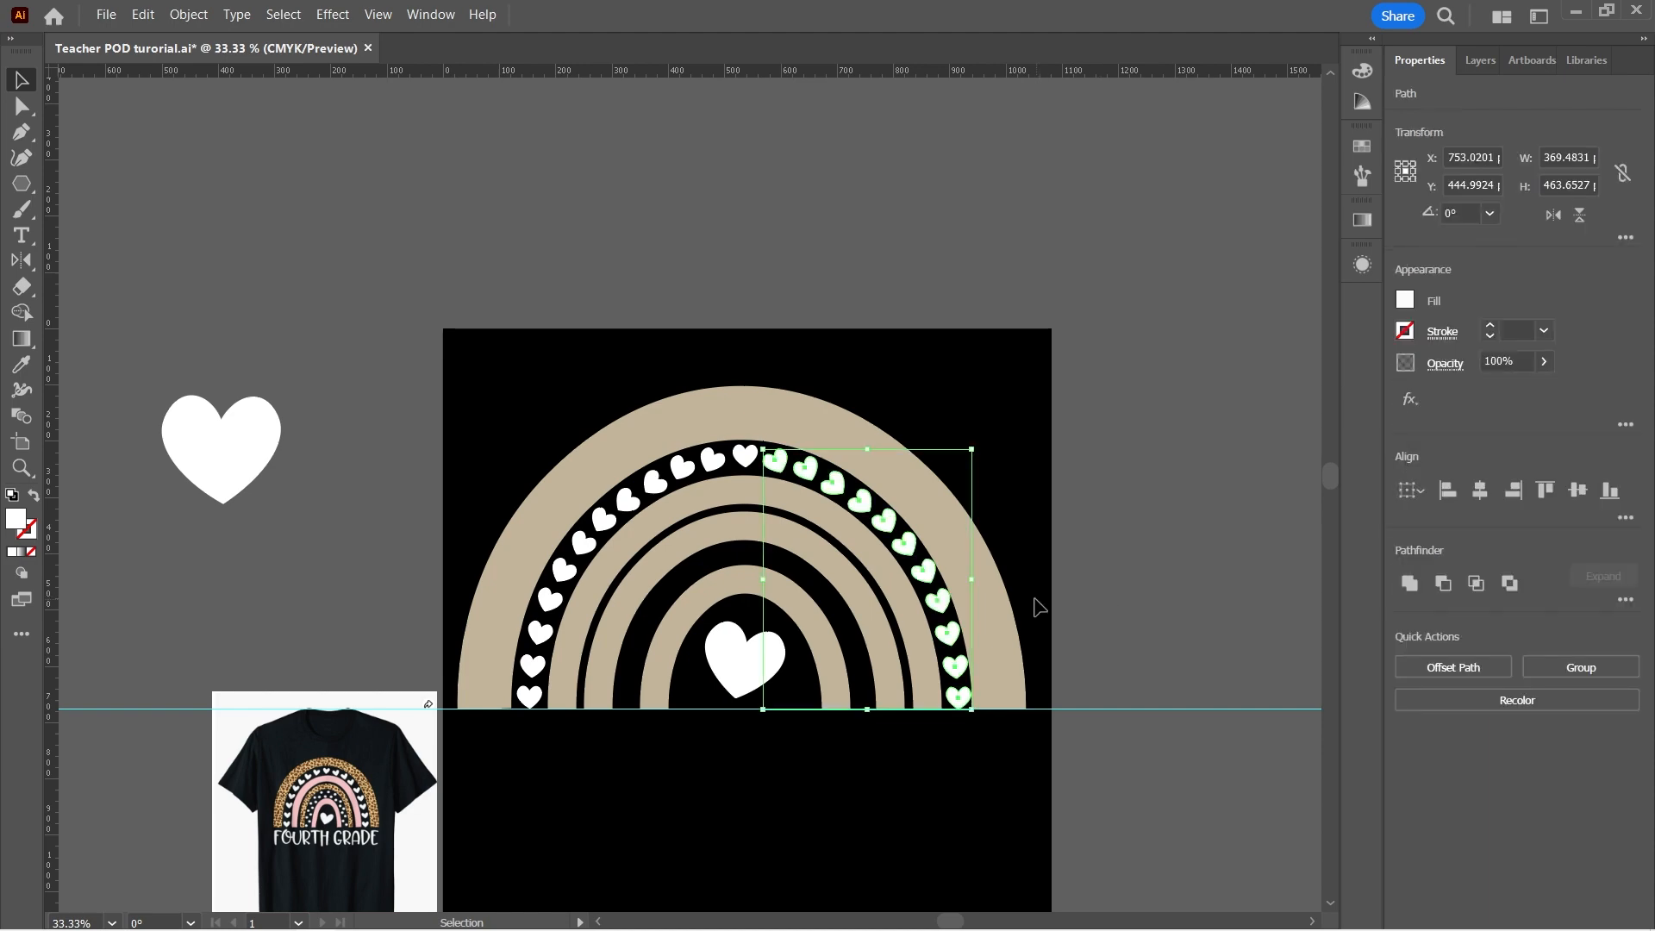
pyautogui.press('Left')
pyautogui.press('Left')
pyautogui.hotkey('ctrl', '=')
pyautogui.click(1131, 510)
pyautogui.hotkey('ctrl', '-')
pyautogui.hotkey('ctrl', '-')
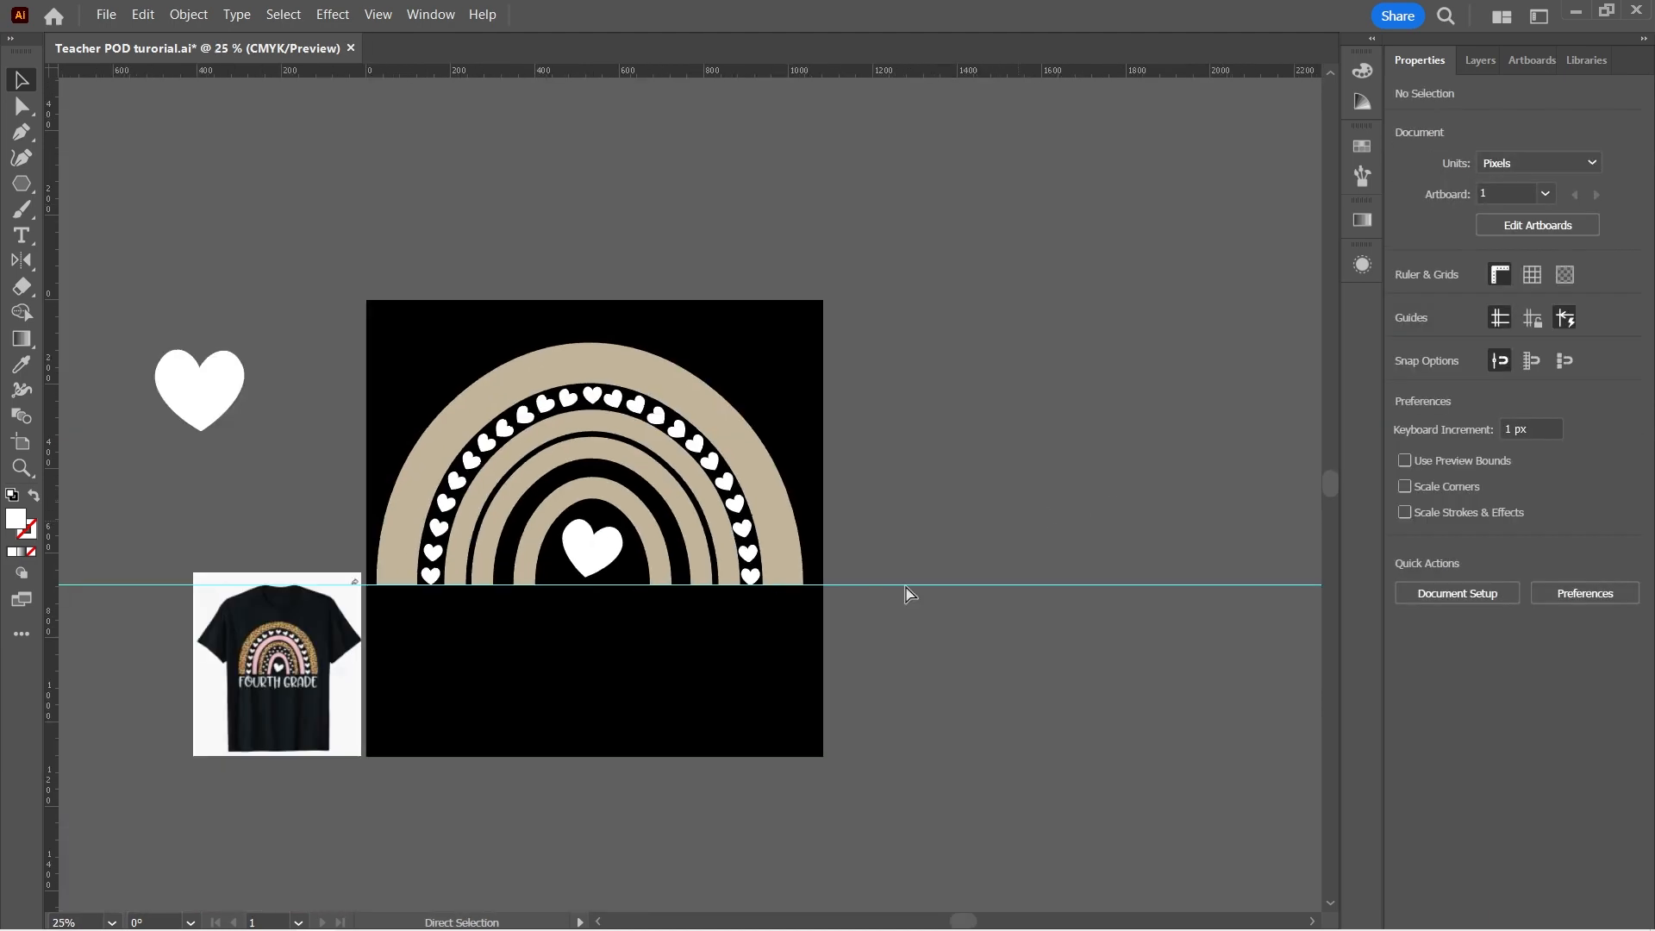
# Draw a circle about 28 px wide beside the artboard below the large heart, with a white fill and no stroke
pyautogui.hotkey('ctrl', '=')
pyautogui.hotkey('ctrl', '=')
pyautogui.hotkey('ctrl', '=')
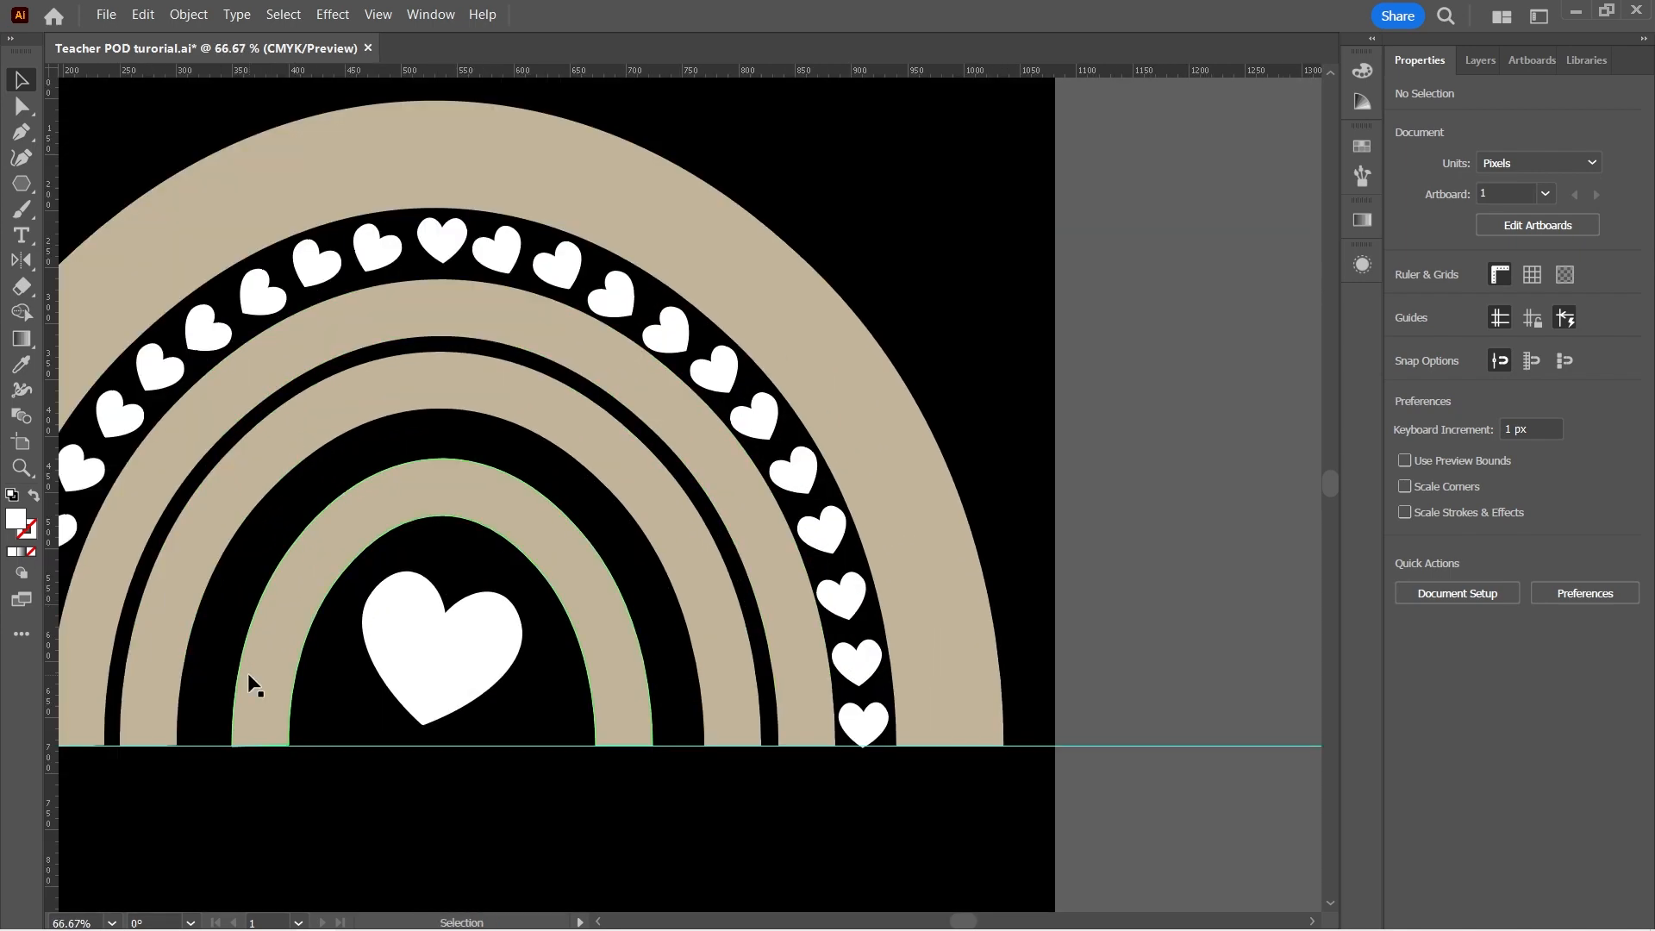
pyautogui.press('h')
pyautogui.moveTo(158, 620); pyautogui.dragTo(899, 596)
pyautogui.moveTo(365, 696); pyautogui.dragTo(481, 506)
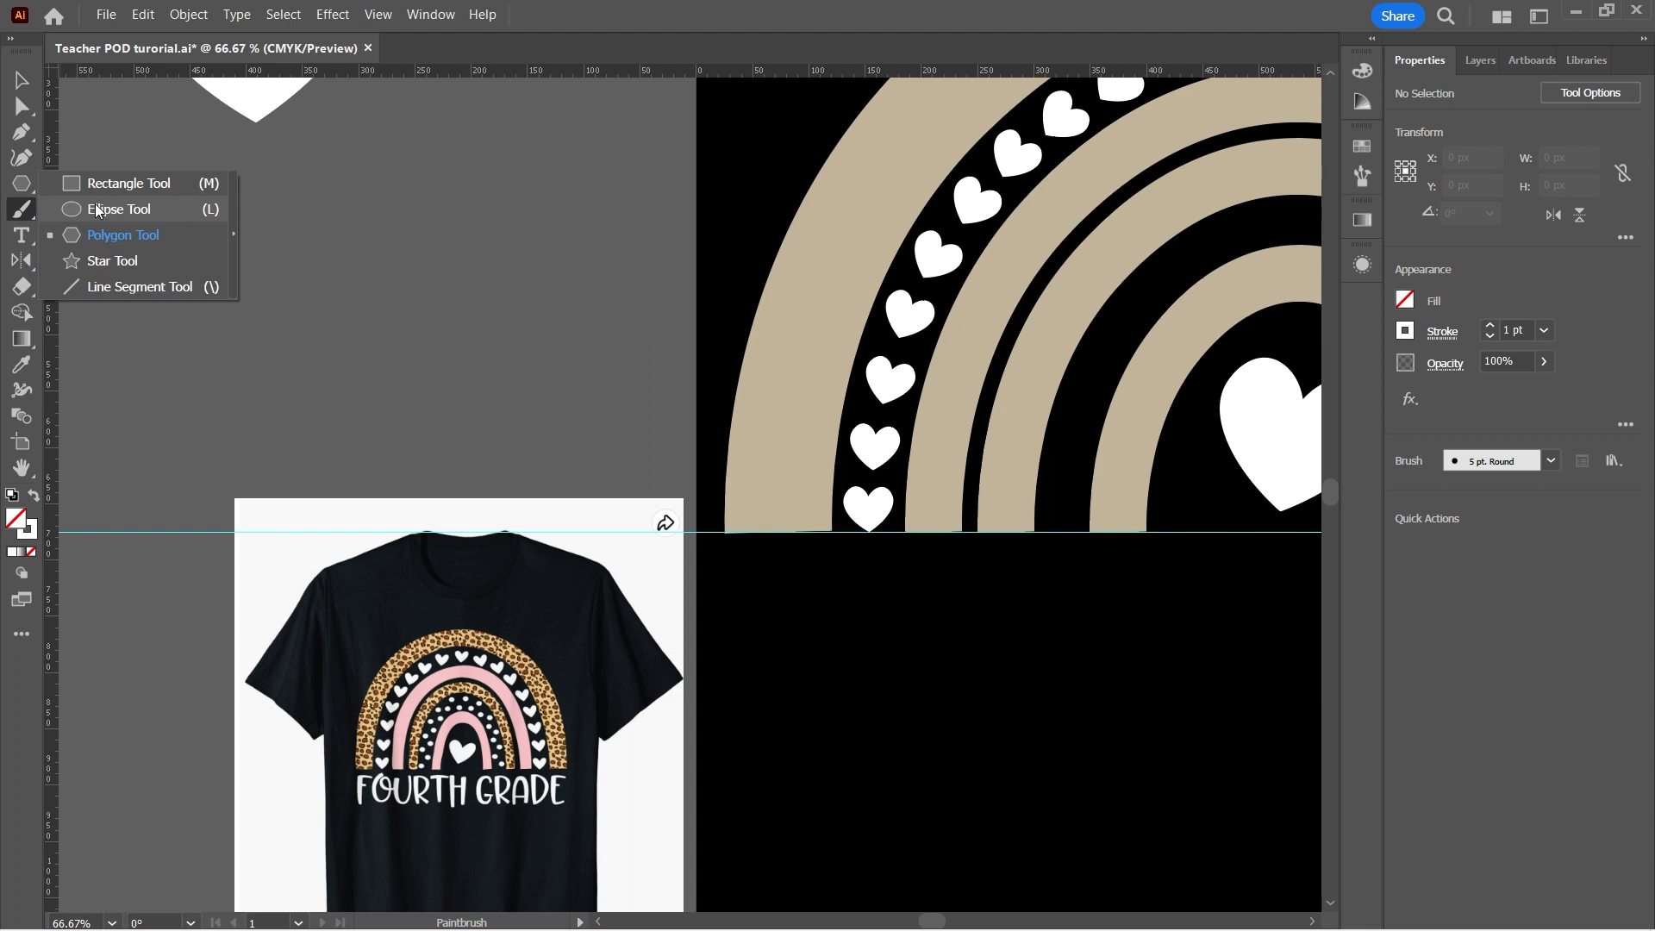
pyautogui.click(97, 211)
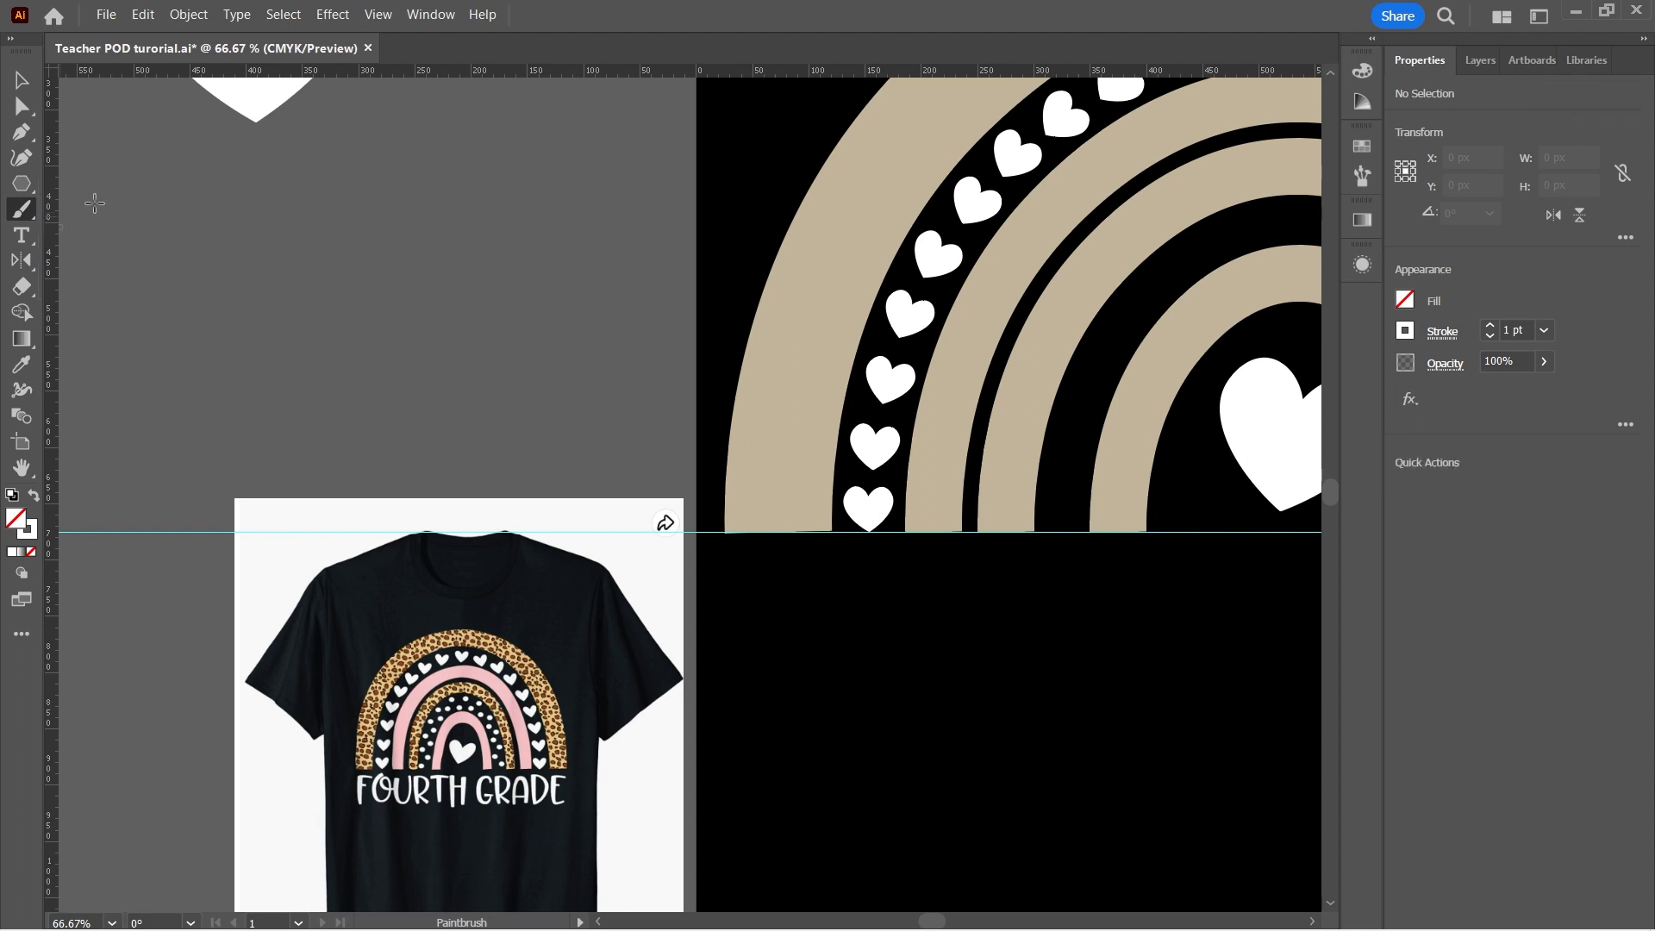
pyautogui.moveTo(229, 271); pyautogui.dragTo(255, 299)
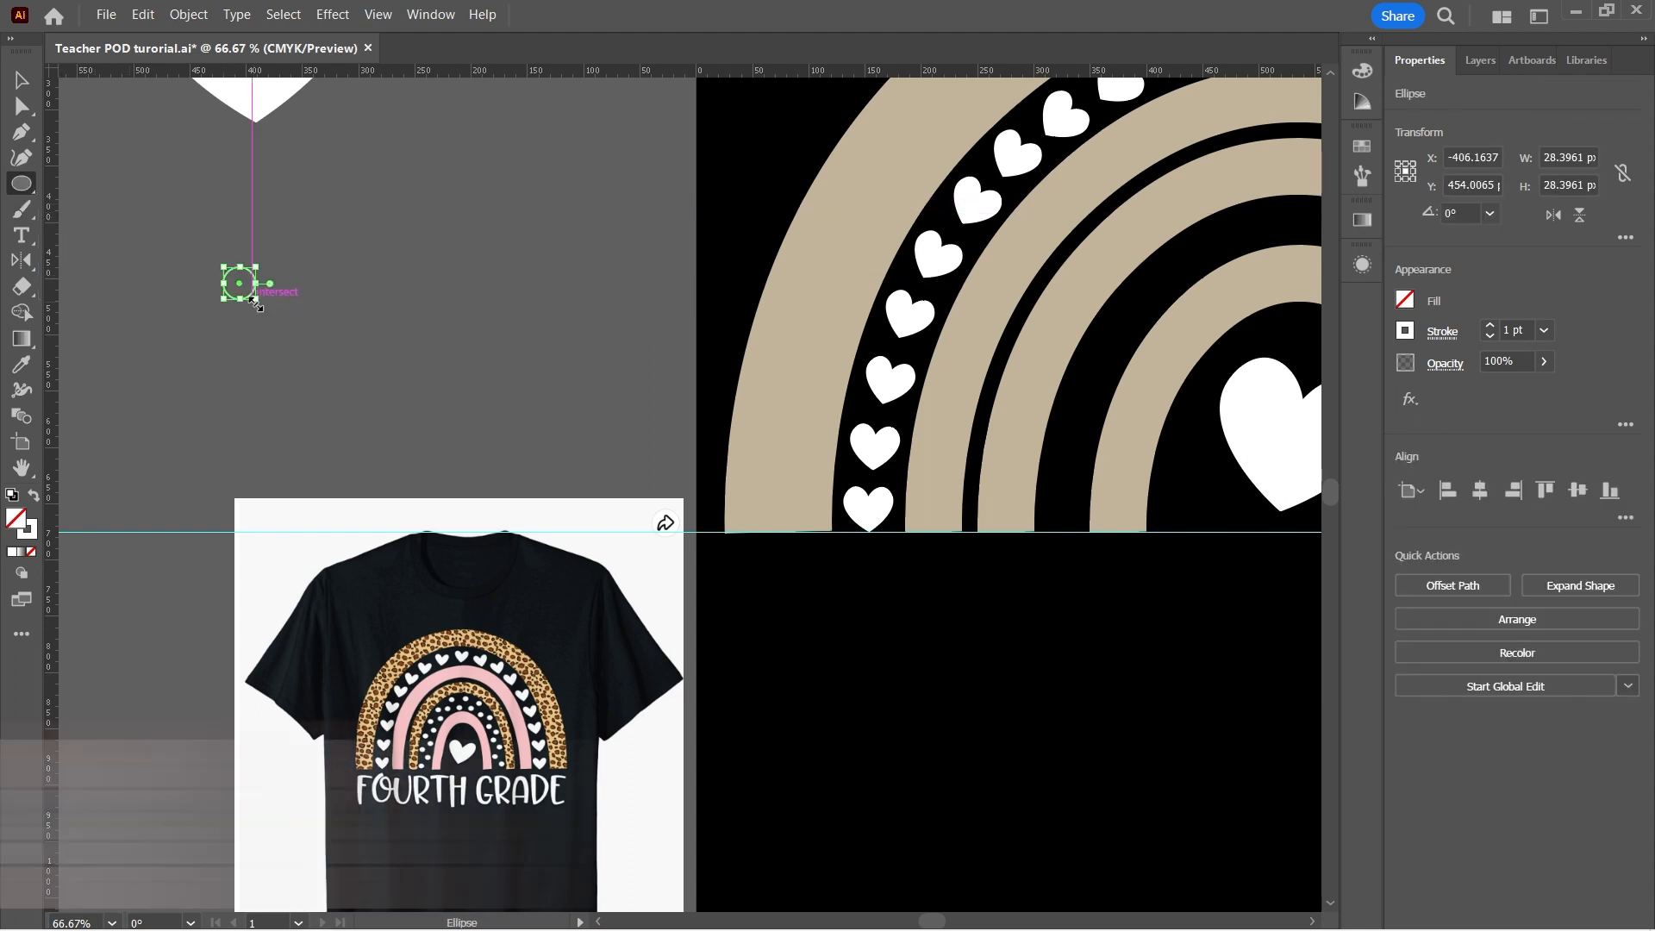
pyautogui.click(33, 495)
# Reshape the white circle into a slightly irregular dot by adding, shifting and deleting anchor points with the Curvature tool
pyautogui.hotkey('ctrl', '=')
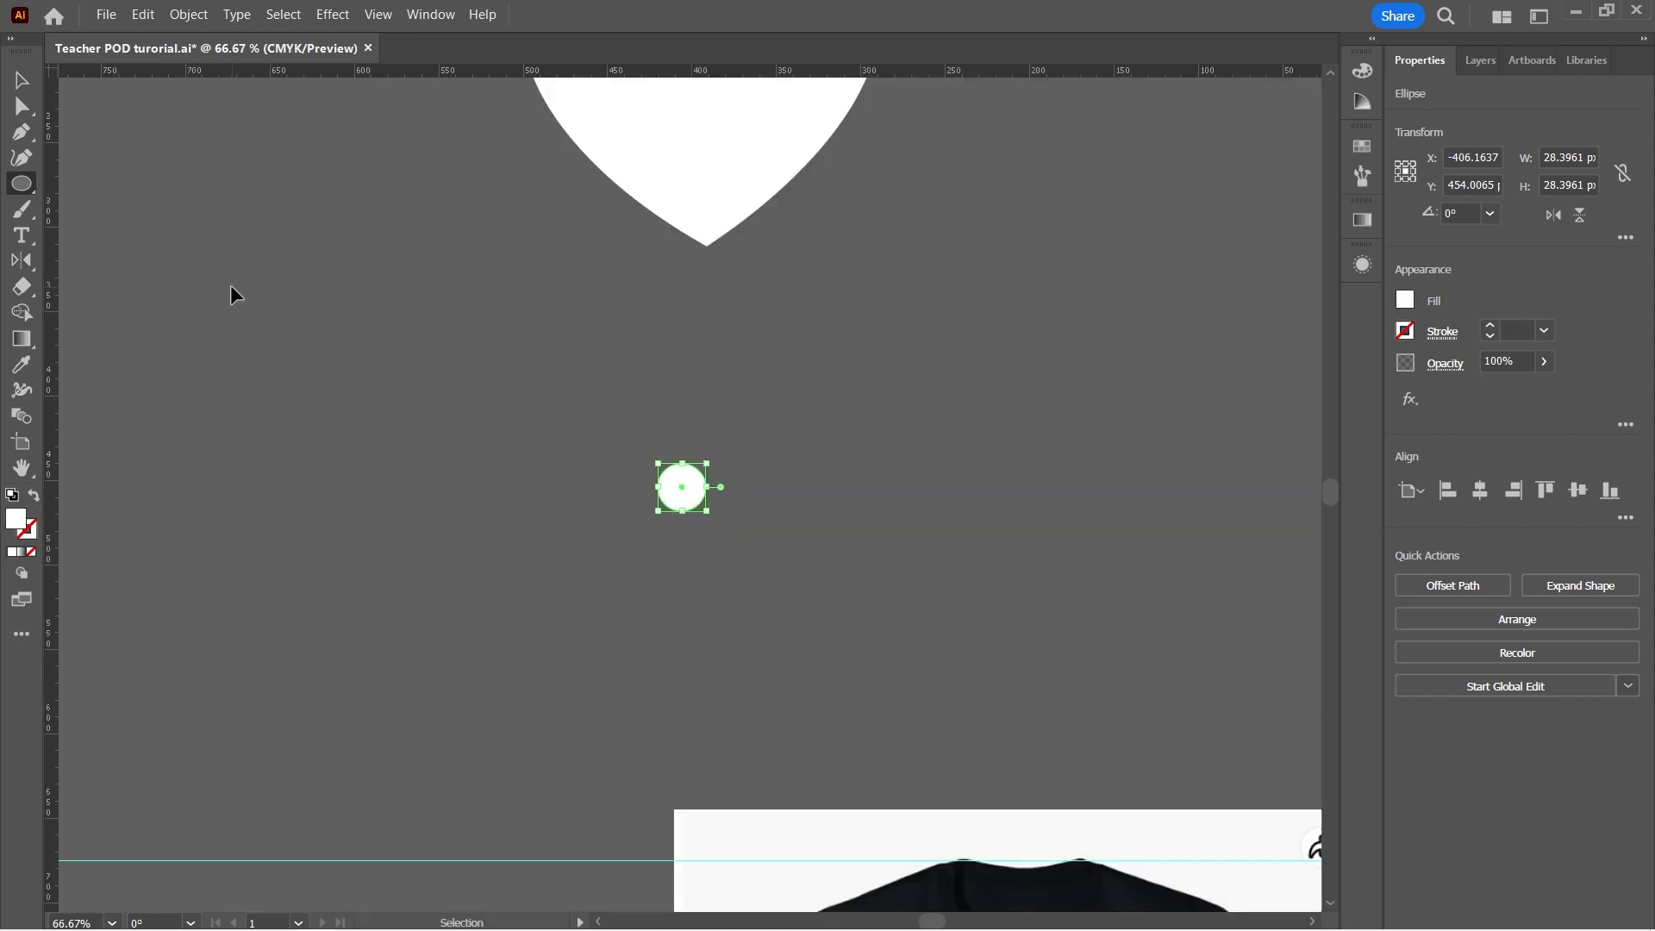
pyautogui.hotkey('ctrl', '=')
pyautogui.click(22, 158)
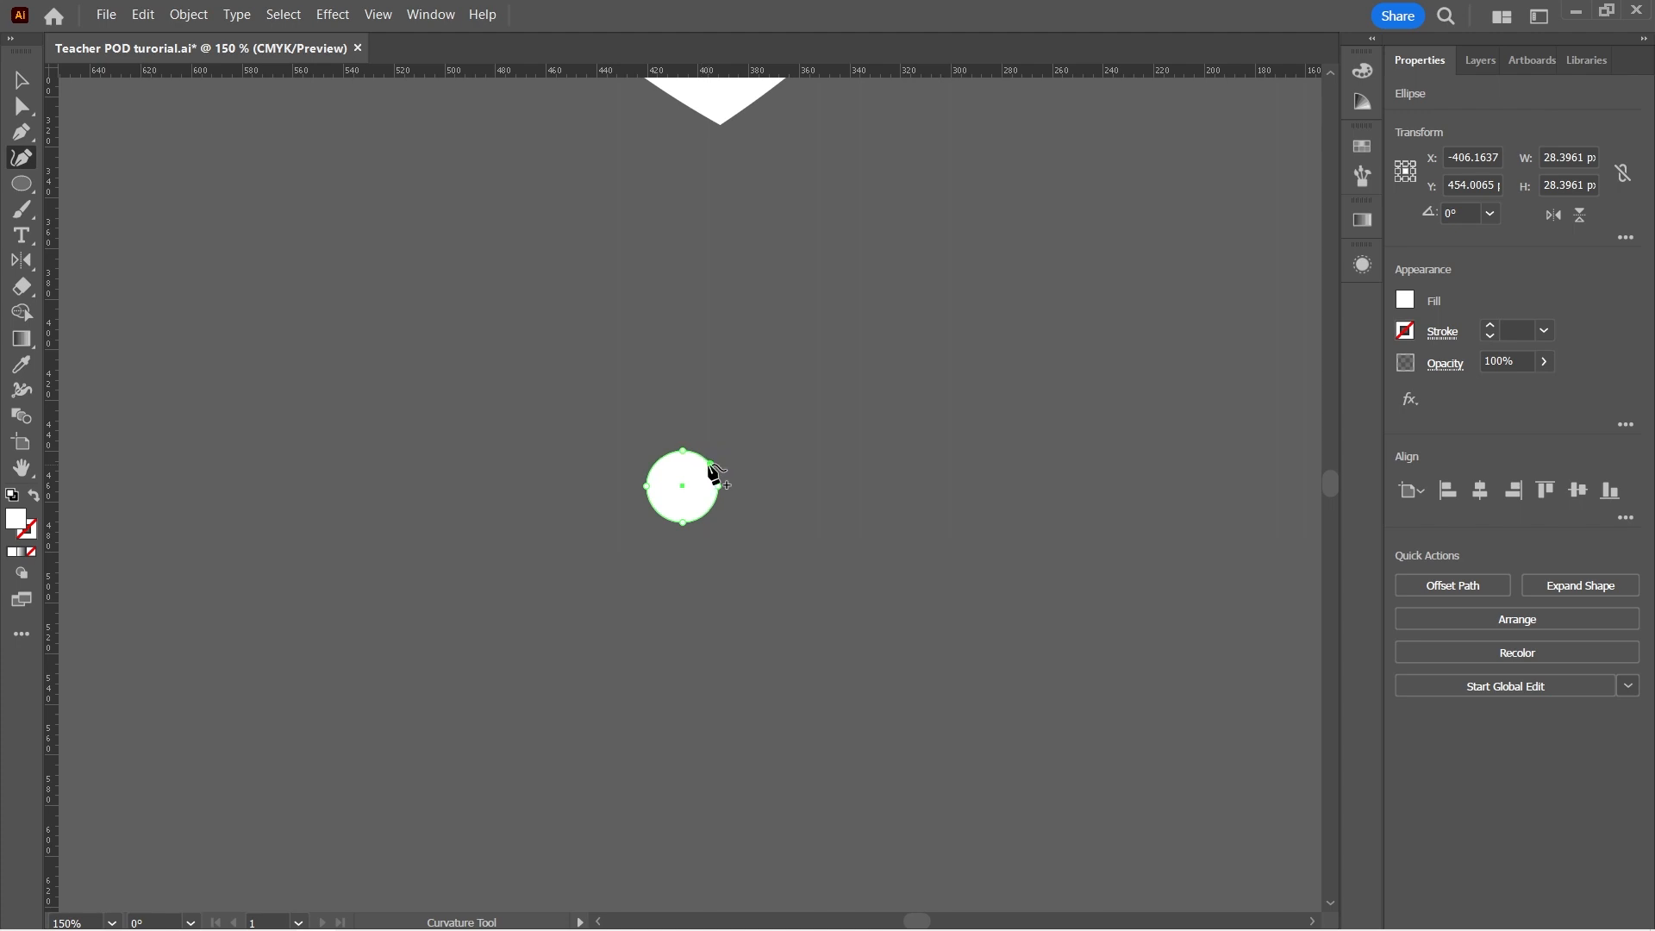
pyautogui.click(711, 464)
pyautogui.click(654, 458)
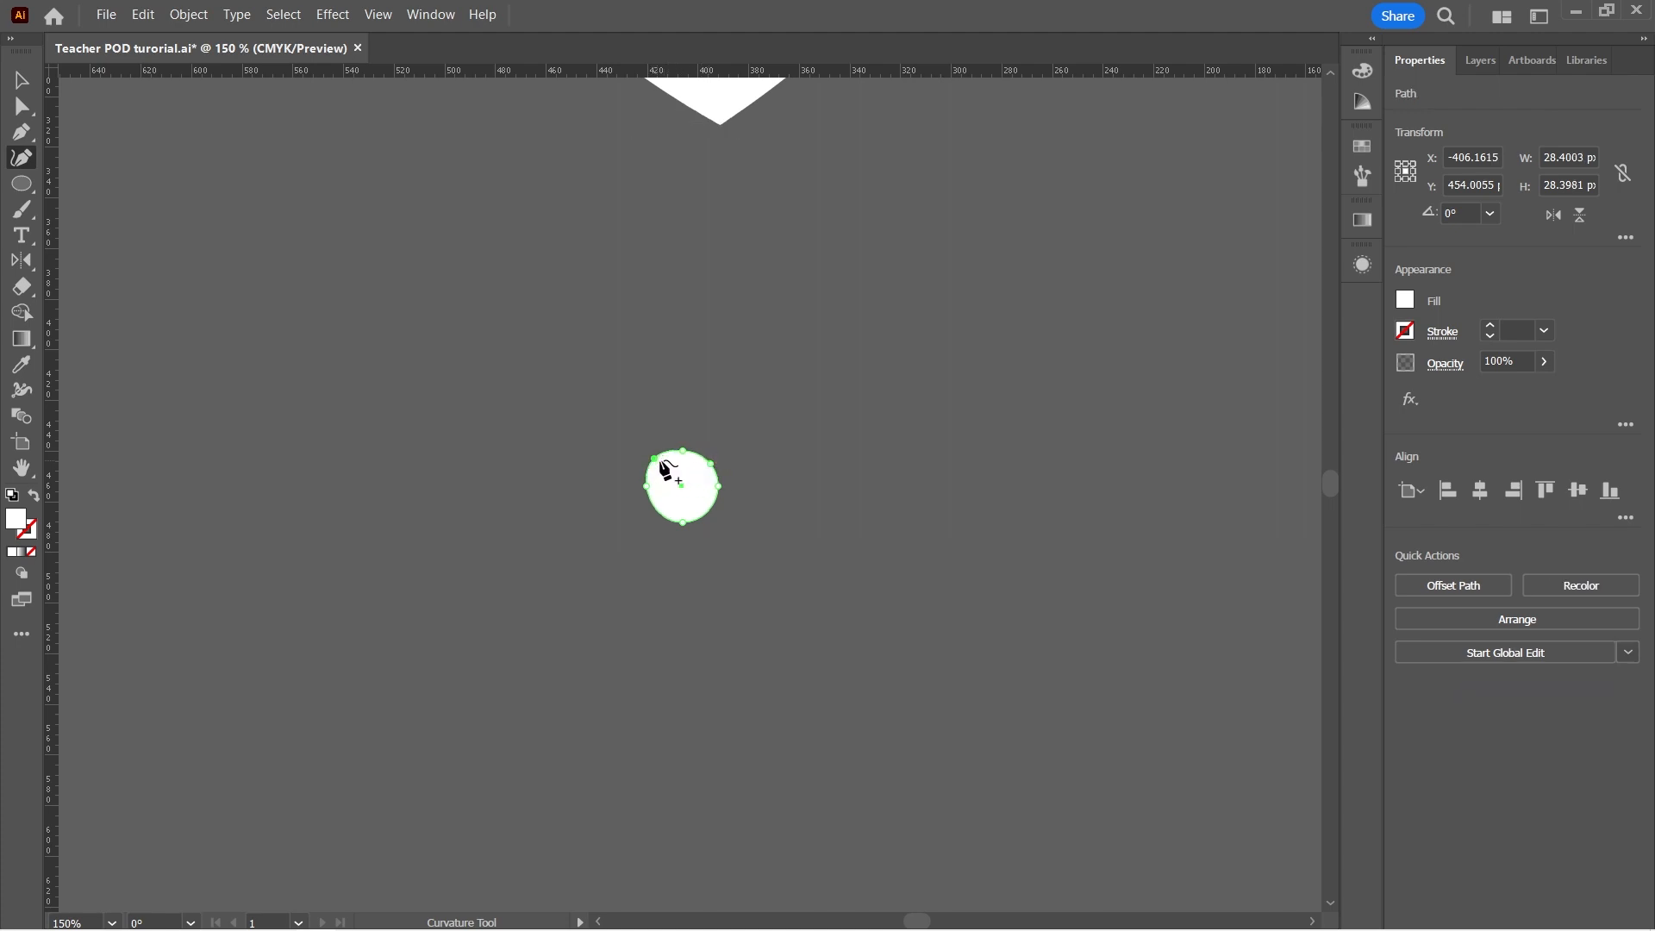
pyautogui.moveTo(654, 458); pyautogui.dragTo(661, 461)
pyautogui.click(706, 514)
pyautogui.moveTo(682, 522); pyautogui.dragTo(663, 517)
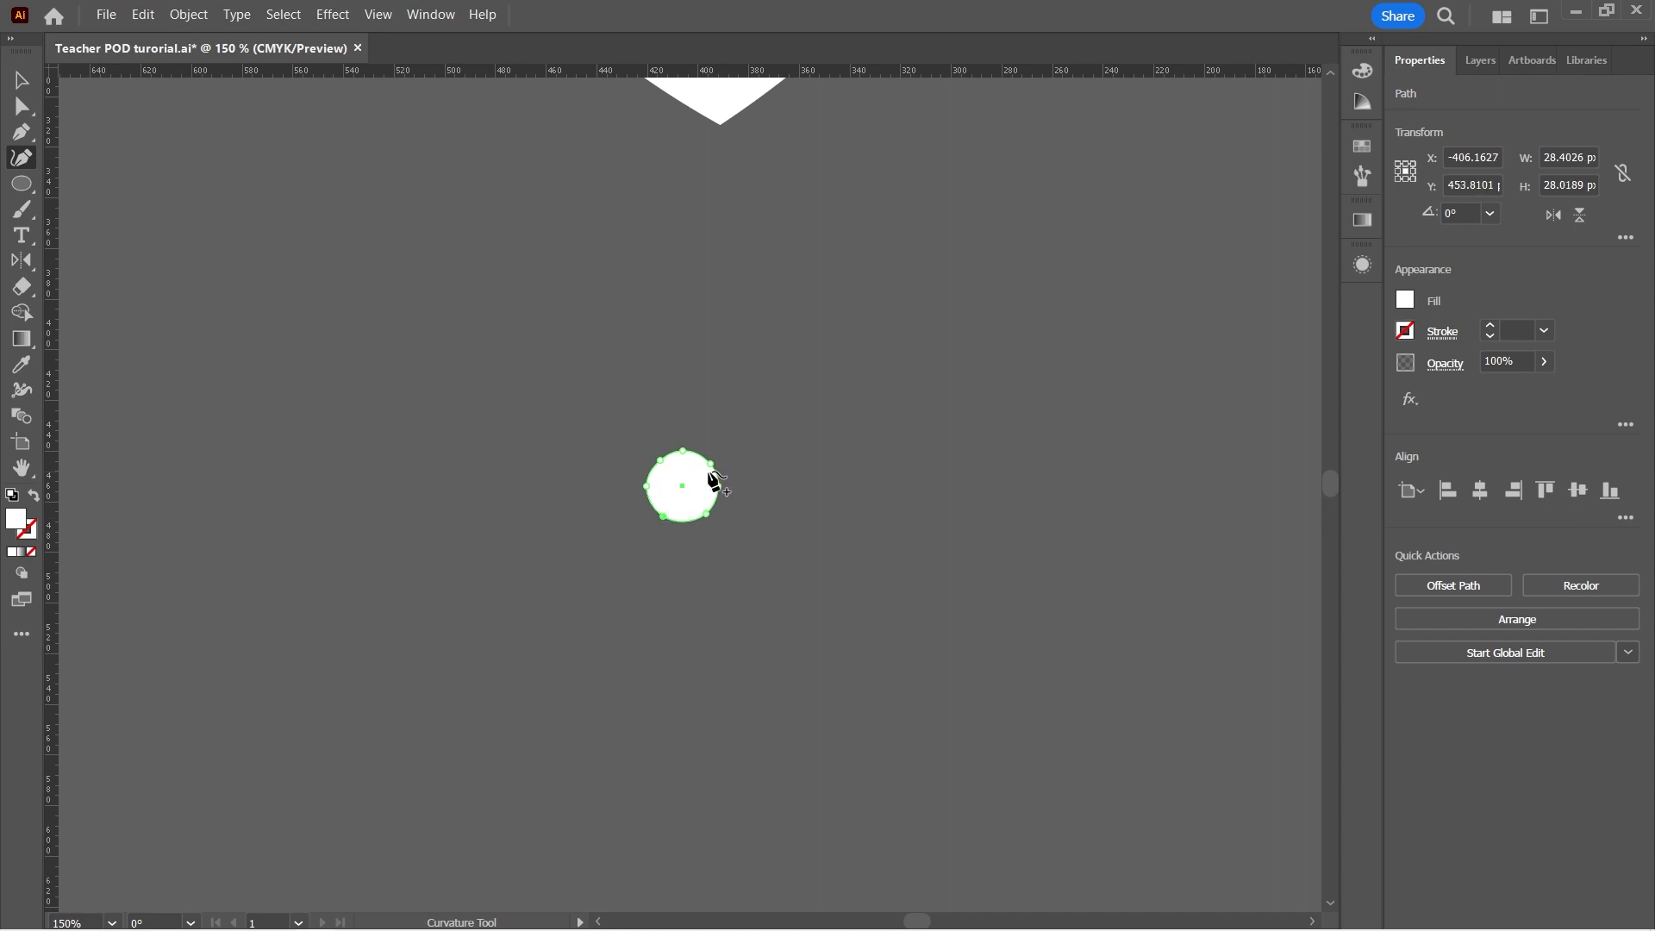
pyautogui.click(719, 487)
pyautogui.press('Delete')
pyautogui.click(660, 460)
pyautogui.press('Delete')
# Duplicate the dot and place the copy at the left base of the black band around the innermost arch
pyautogui.hotkey('ctrl', '-')
pyautogui.hotkey('ctrl', '-')
pyautogui.hotkey('ctrl', '-')
pyautogui.hotkey('ctrl', '-')
pyautogui.hotkey('ctrl', 'c')
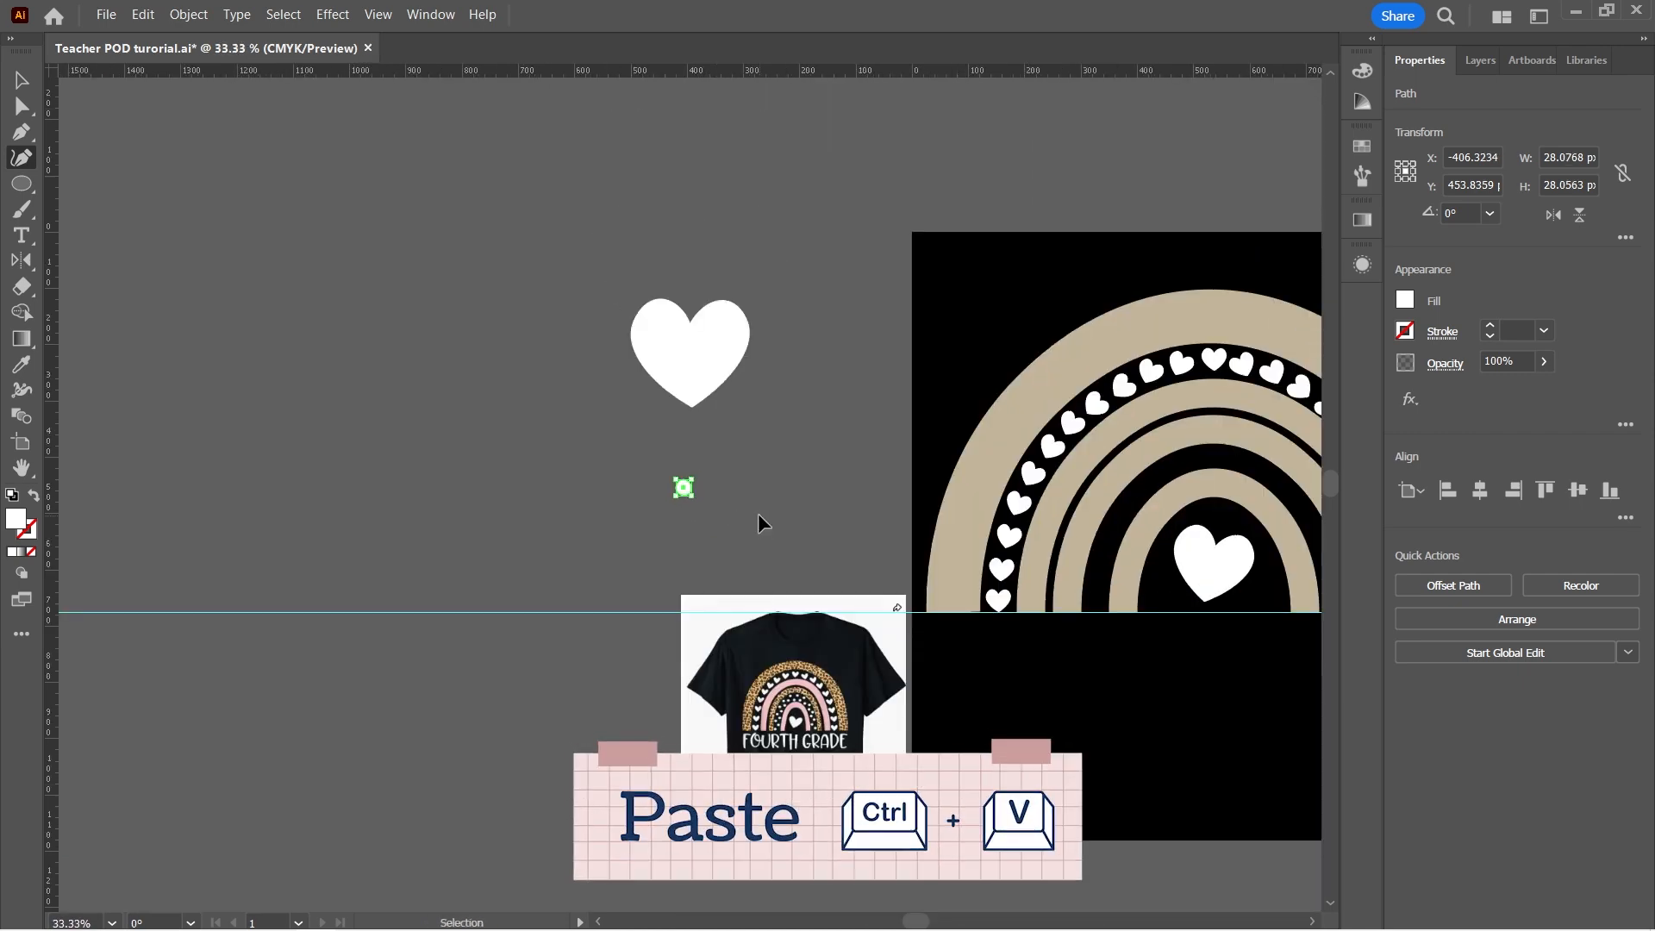
pyautogui.hotkey('ctrl', 'v')
pyautogui.press('v')
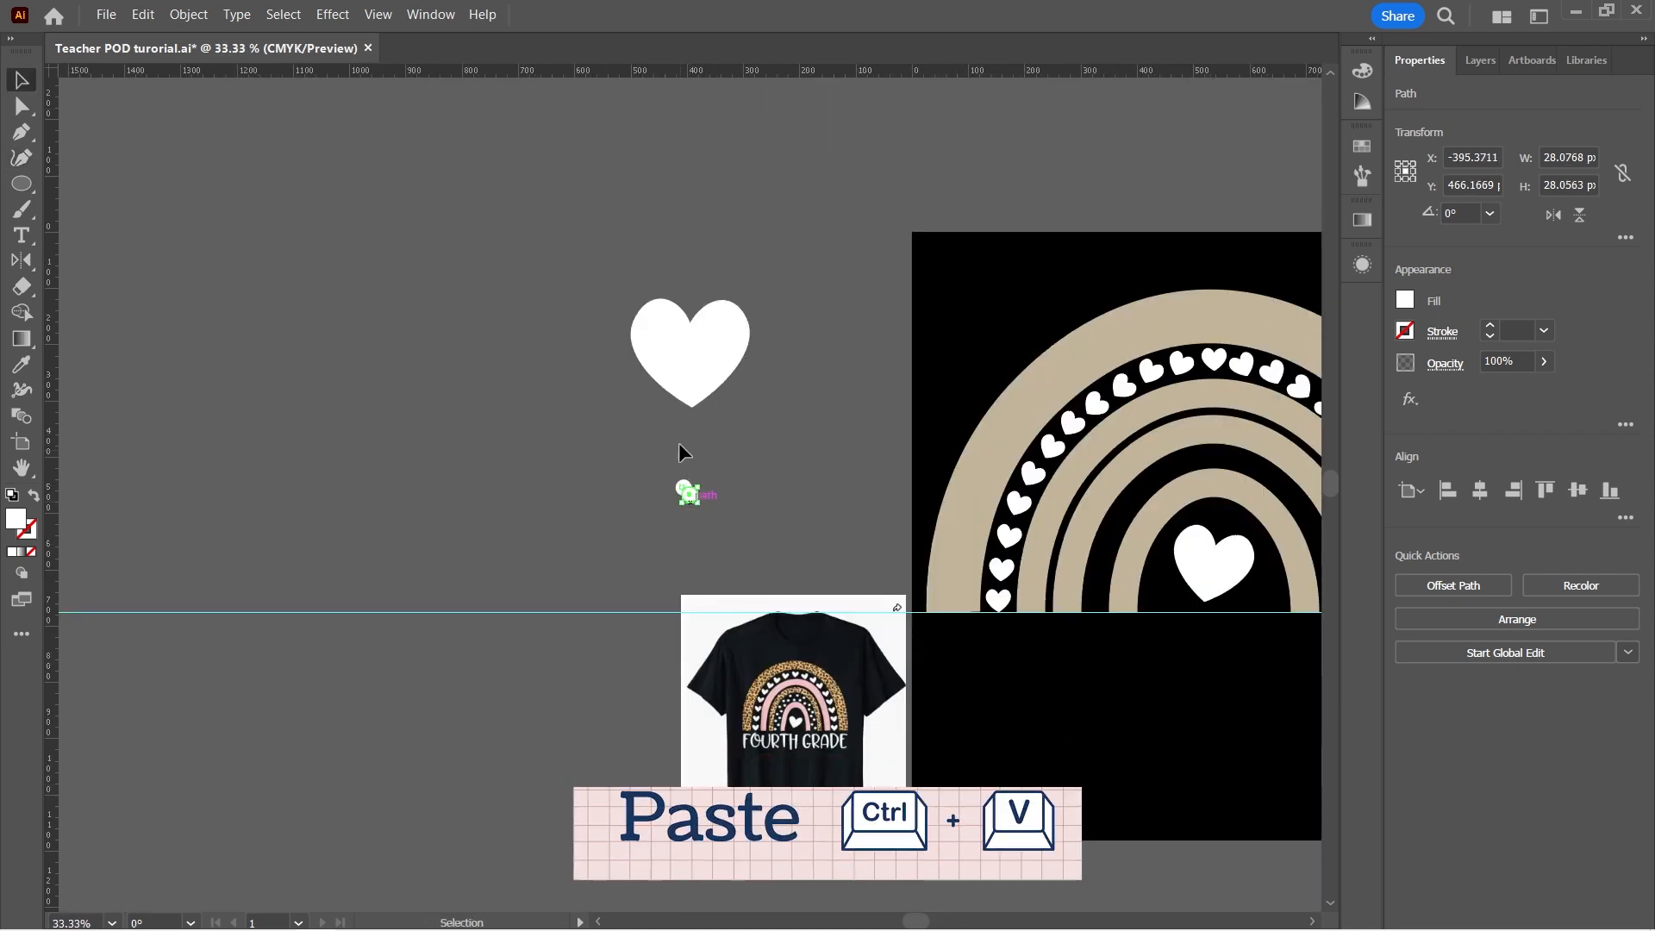
pyautogui.moveTo(689, 491); pyautogui.dragTo(1098, 611)
pyautogui.hotkey('ctrl', '=')
pyautogui.hotkey('ctrl', '=')
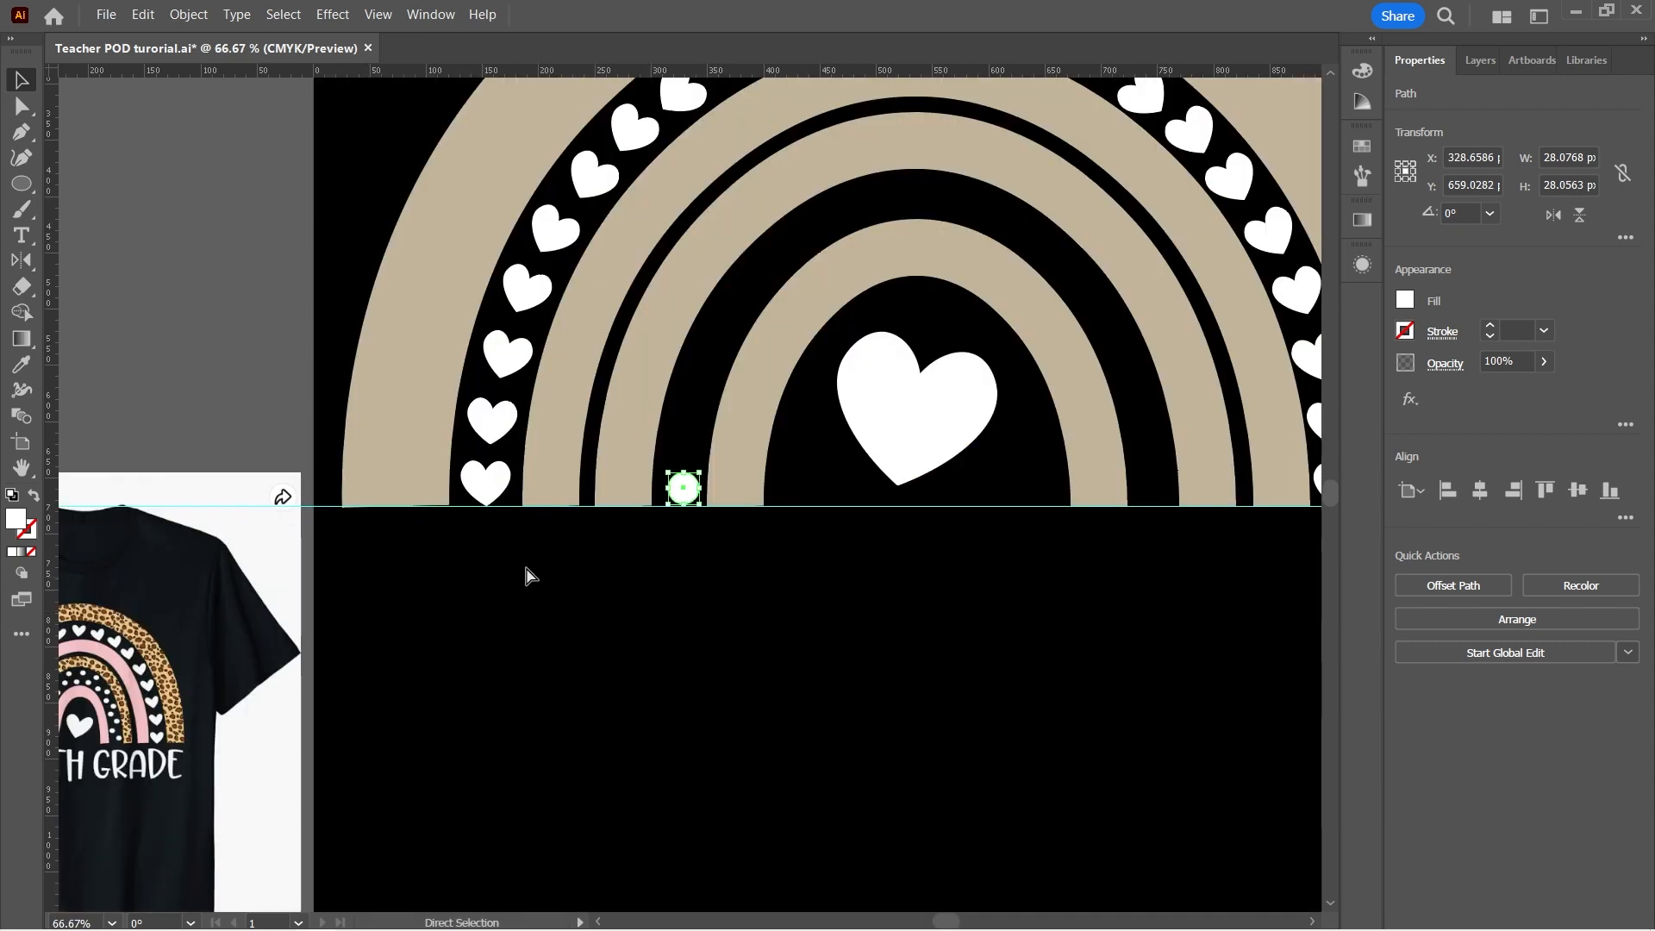
# Shrink the placed dot to about 14 px and fill the left half of the inner black band with staggered copies of it
pyautogui.click(694, 558)
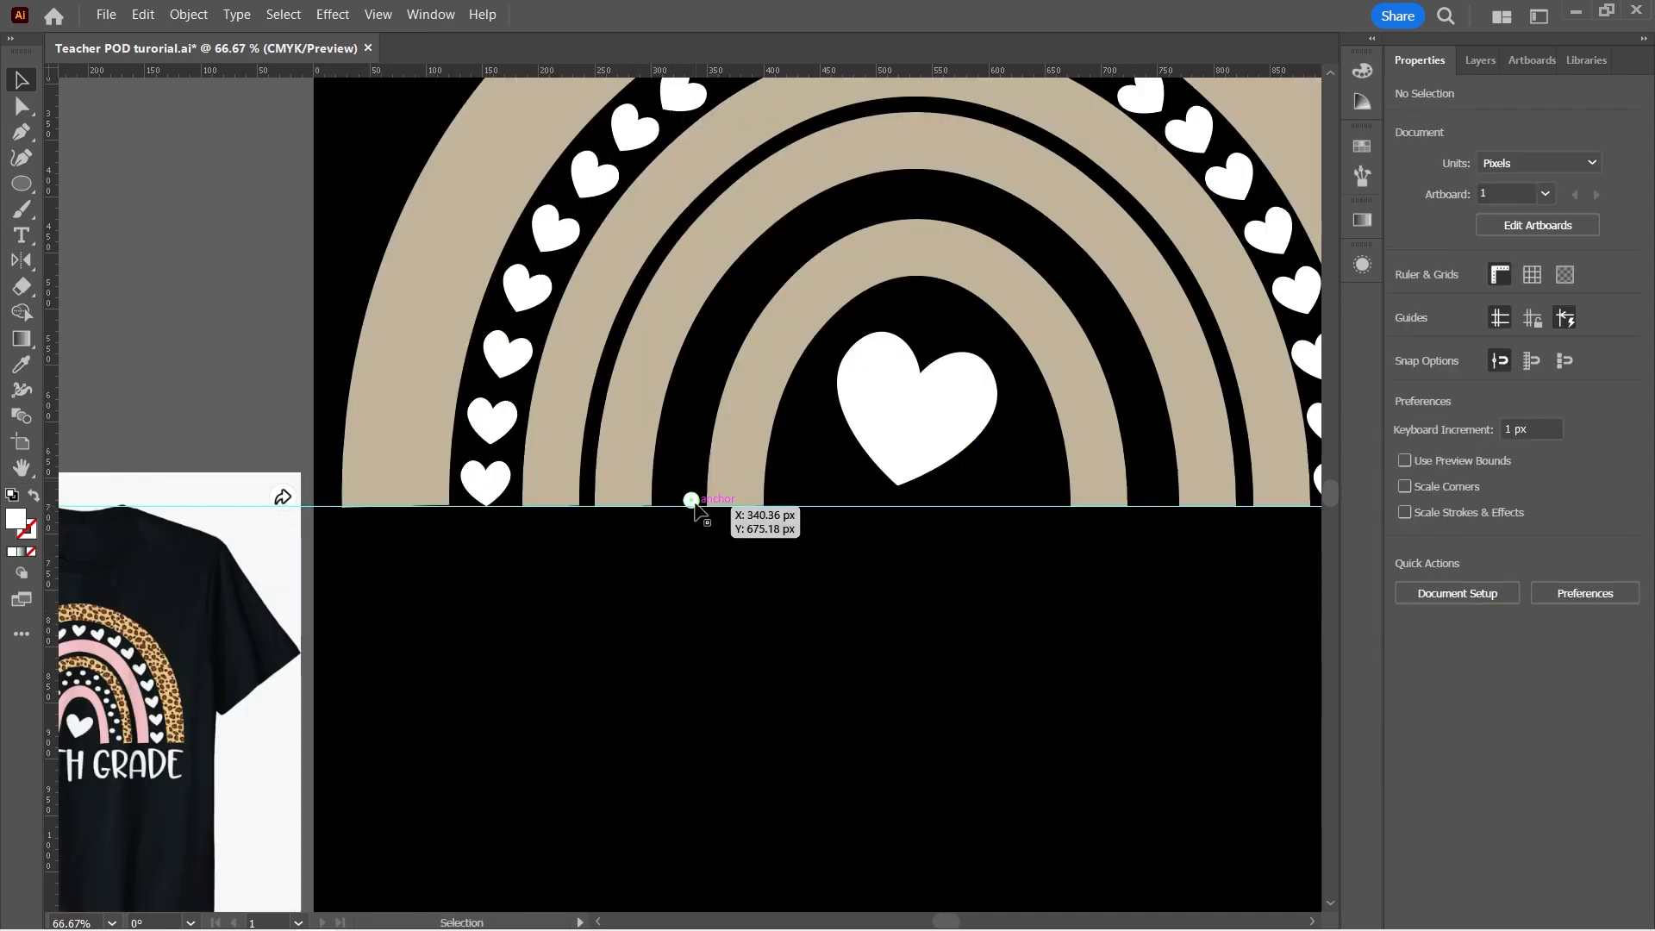
pyautogui.click(695, 508)
pyautogui.hotkey('ctrl', 'c')
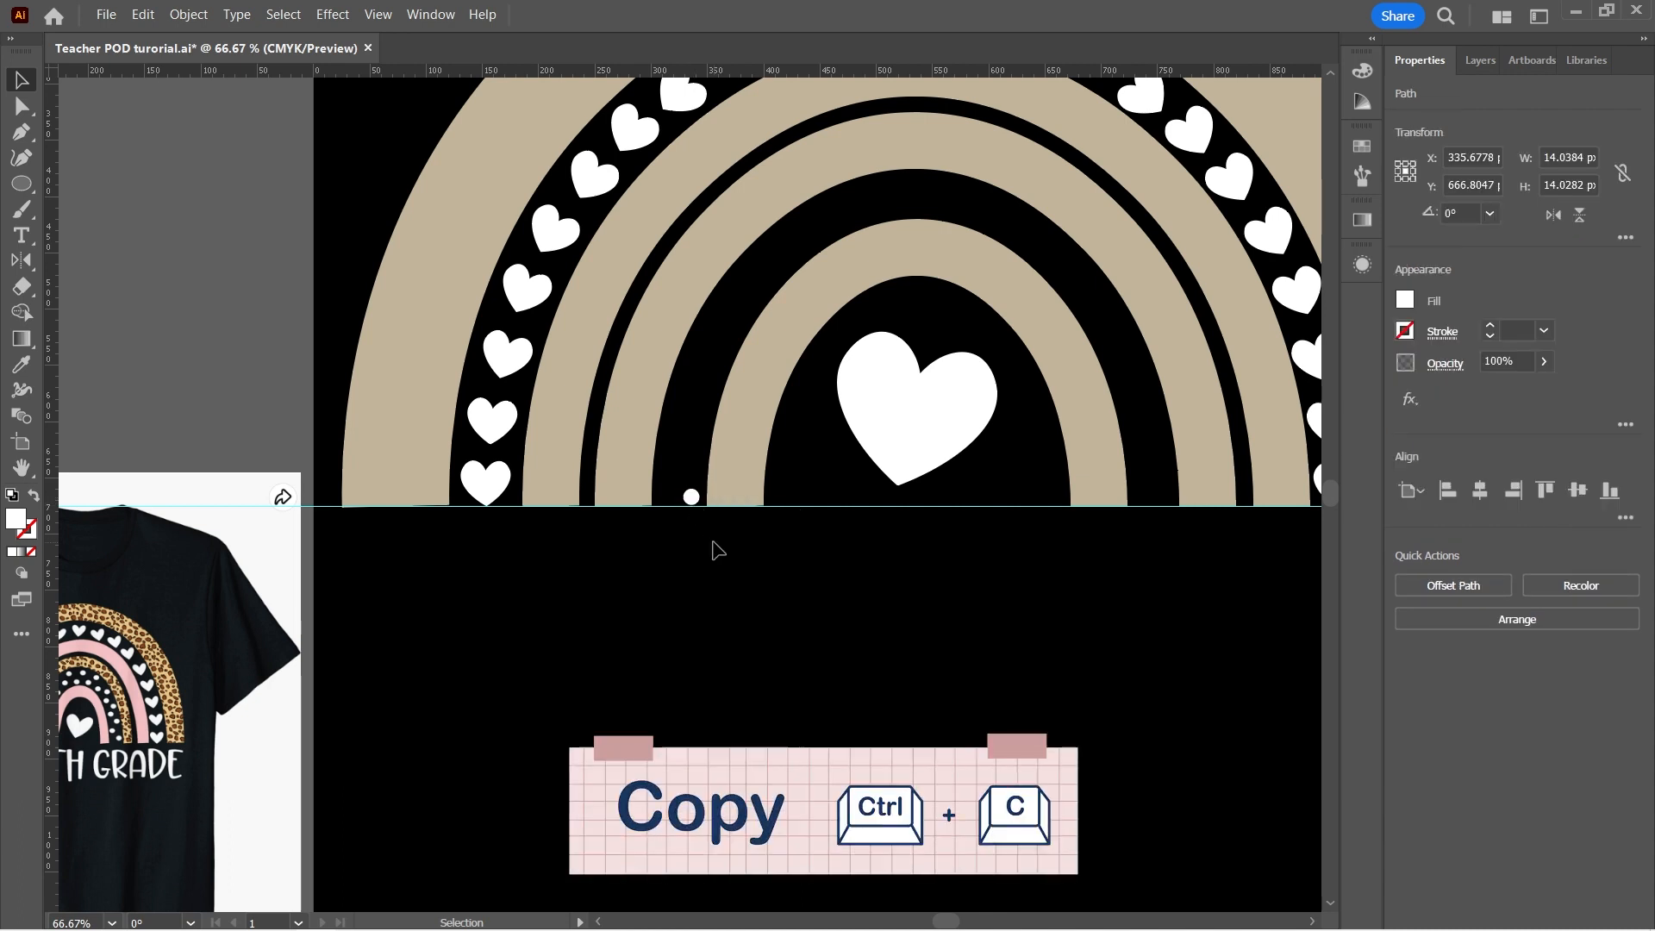
pyautogui.hotkey('ctrl', 'v')
pyautogui.click(695, 509)
pyautogui.hotkey('ctrl', 'd')
pyautogui.hotkey('ctrl', 'd')
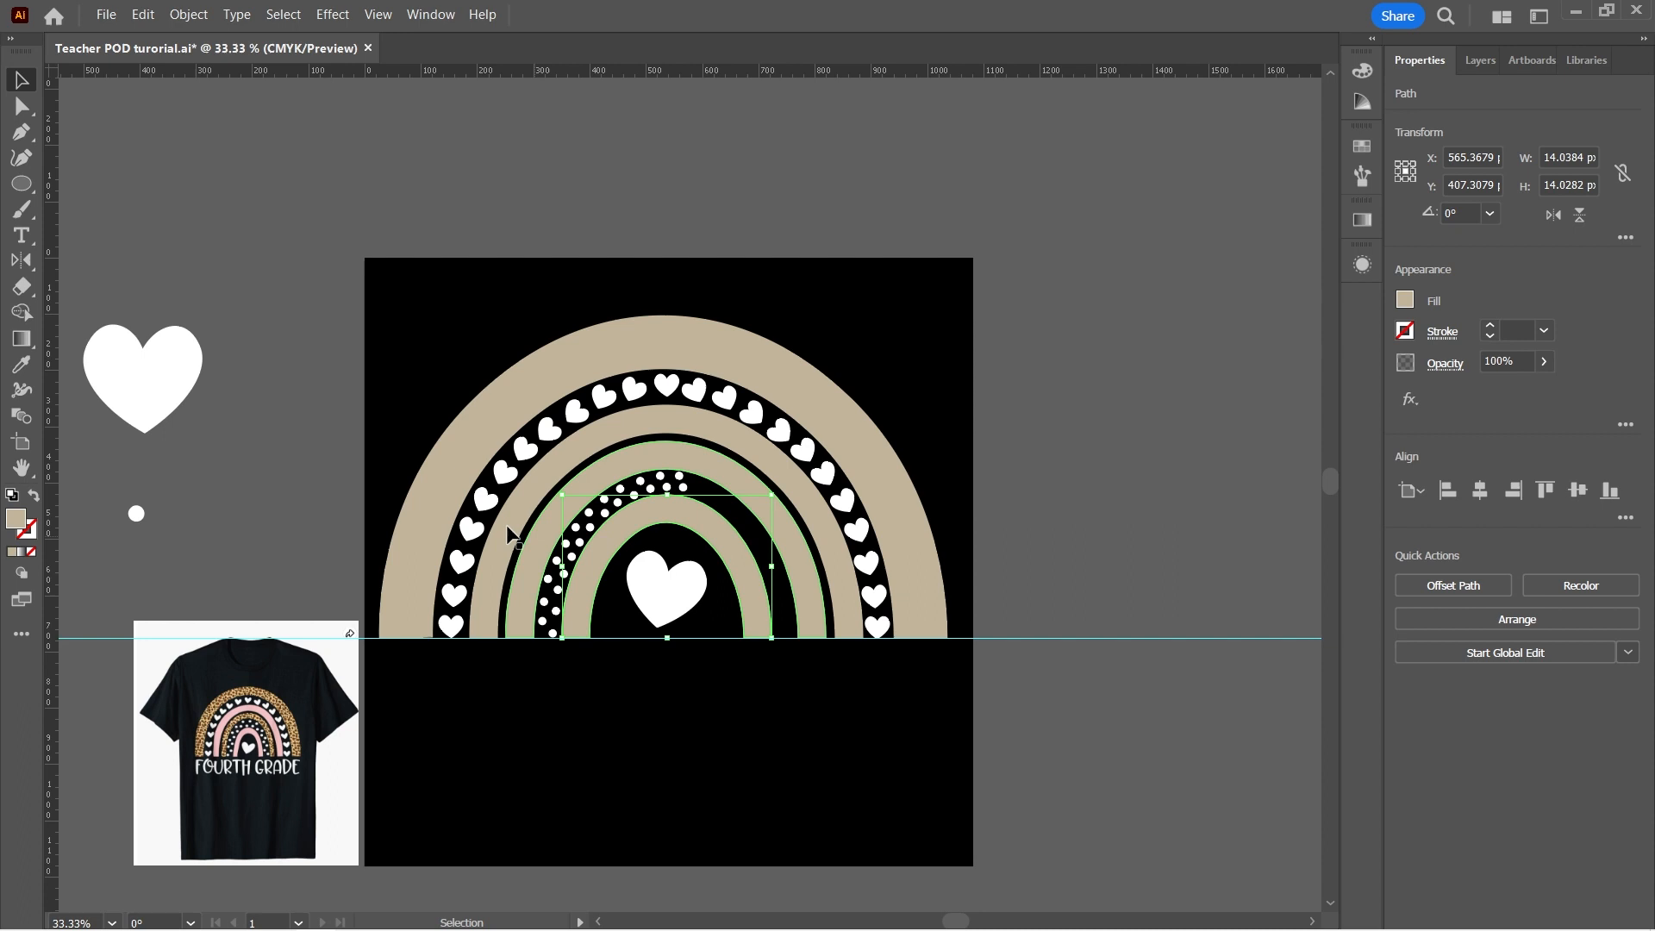
# Select the beige arches together and lock them
pyautogui.keyDown('shift'); pyautogui.click(507, 530); pyautogui.keyUp('shift')
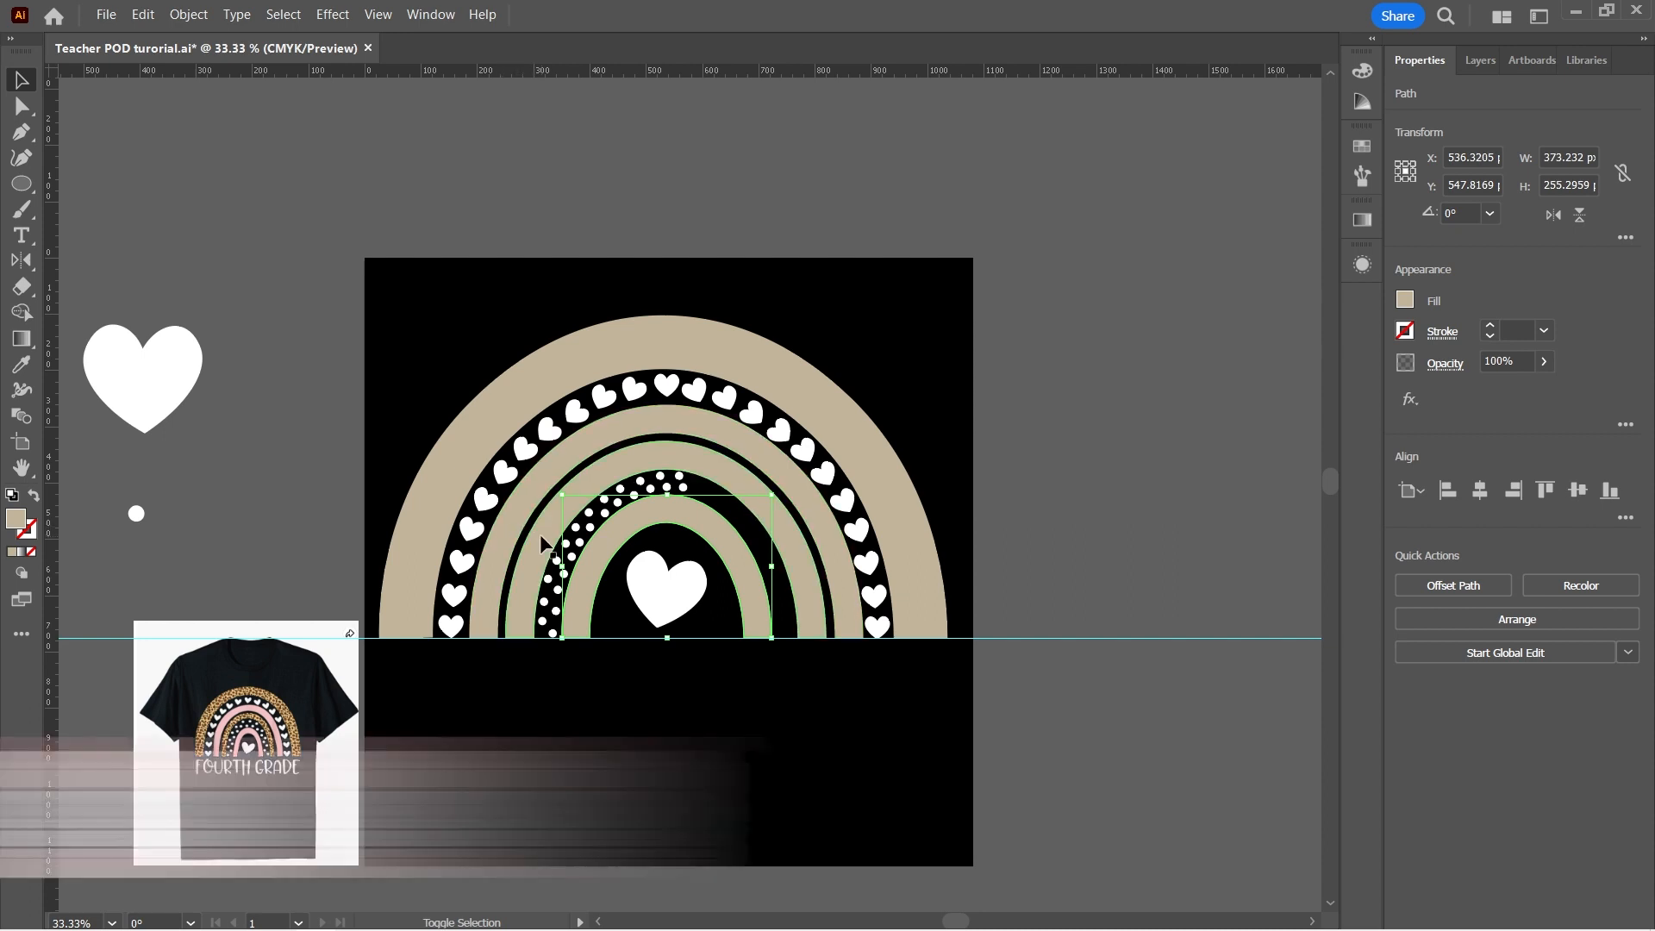
pyautogui.keyDown('shift'); pyautogui.click(416, 539); pyautogui.keyUp('shift')
pyautogui.hotkey('ctrl', '2')
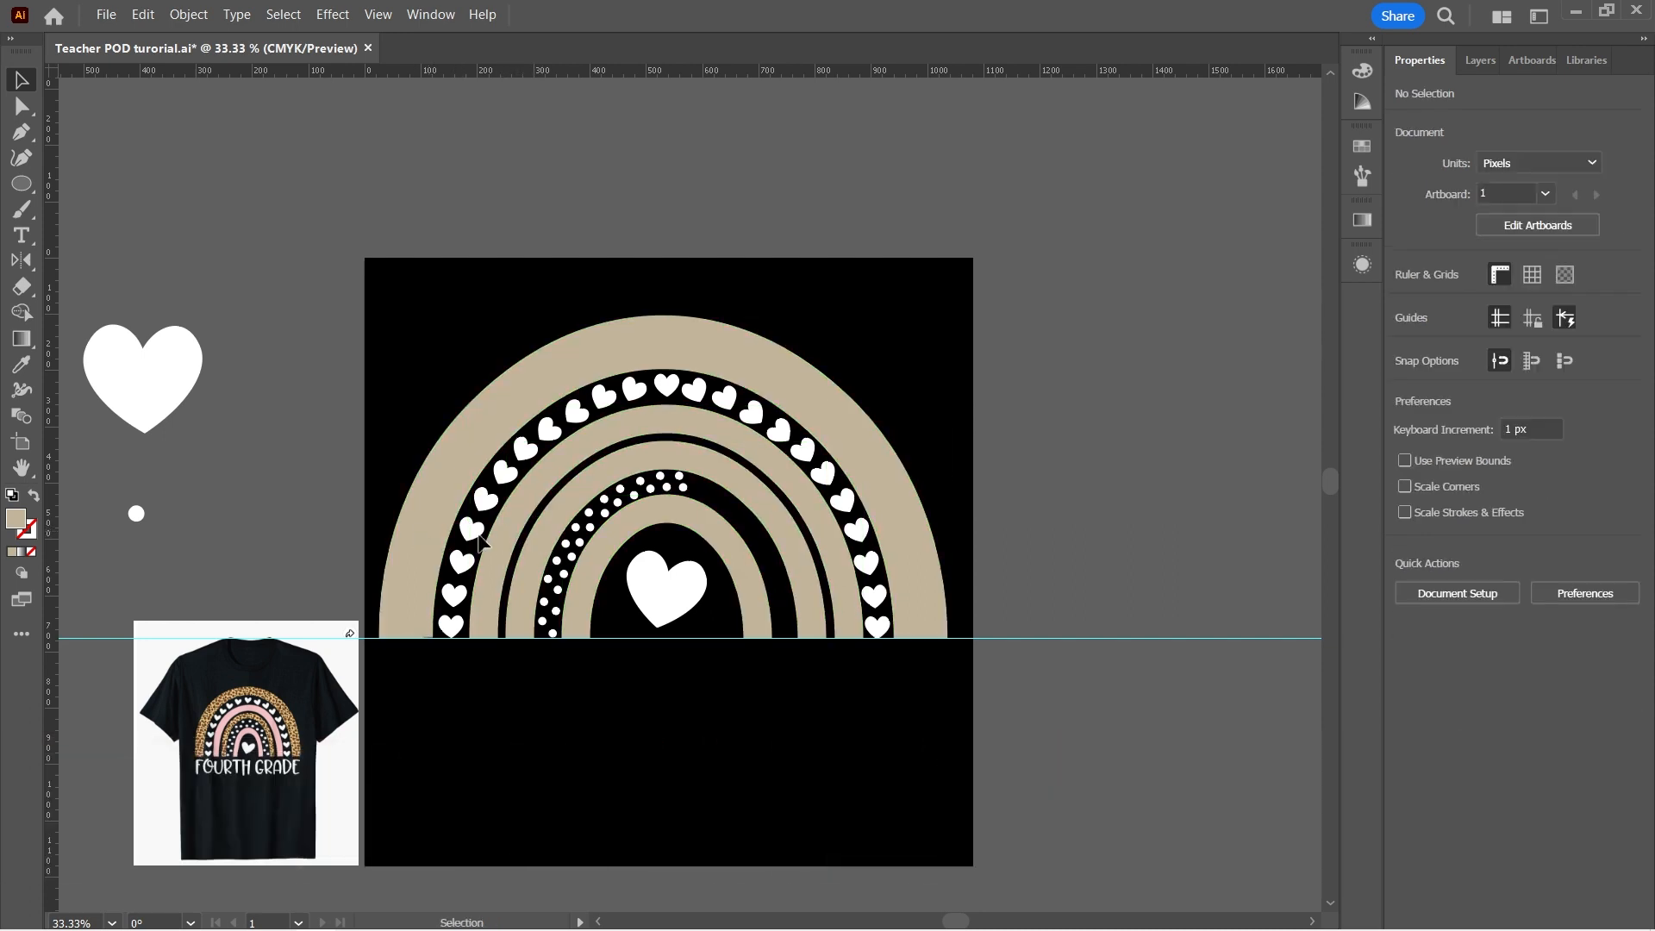
# Paste a copy of the left half's dots in front and reflect it across the vertical axis at 90°
pyautogui.moveTo(738, 467); pyautogui.dragTo(511, 643)
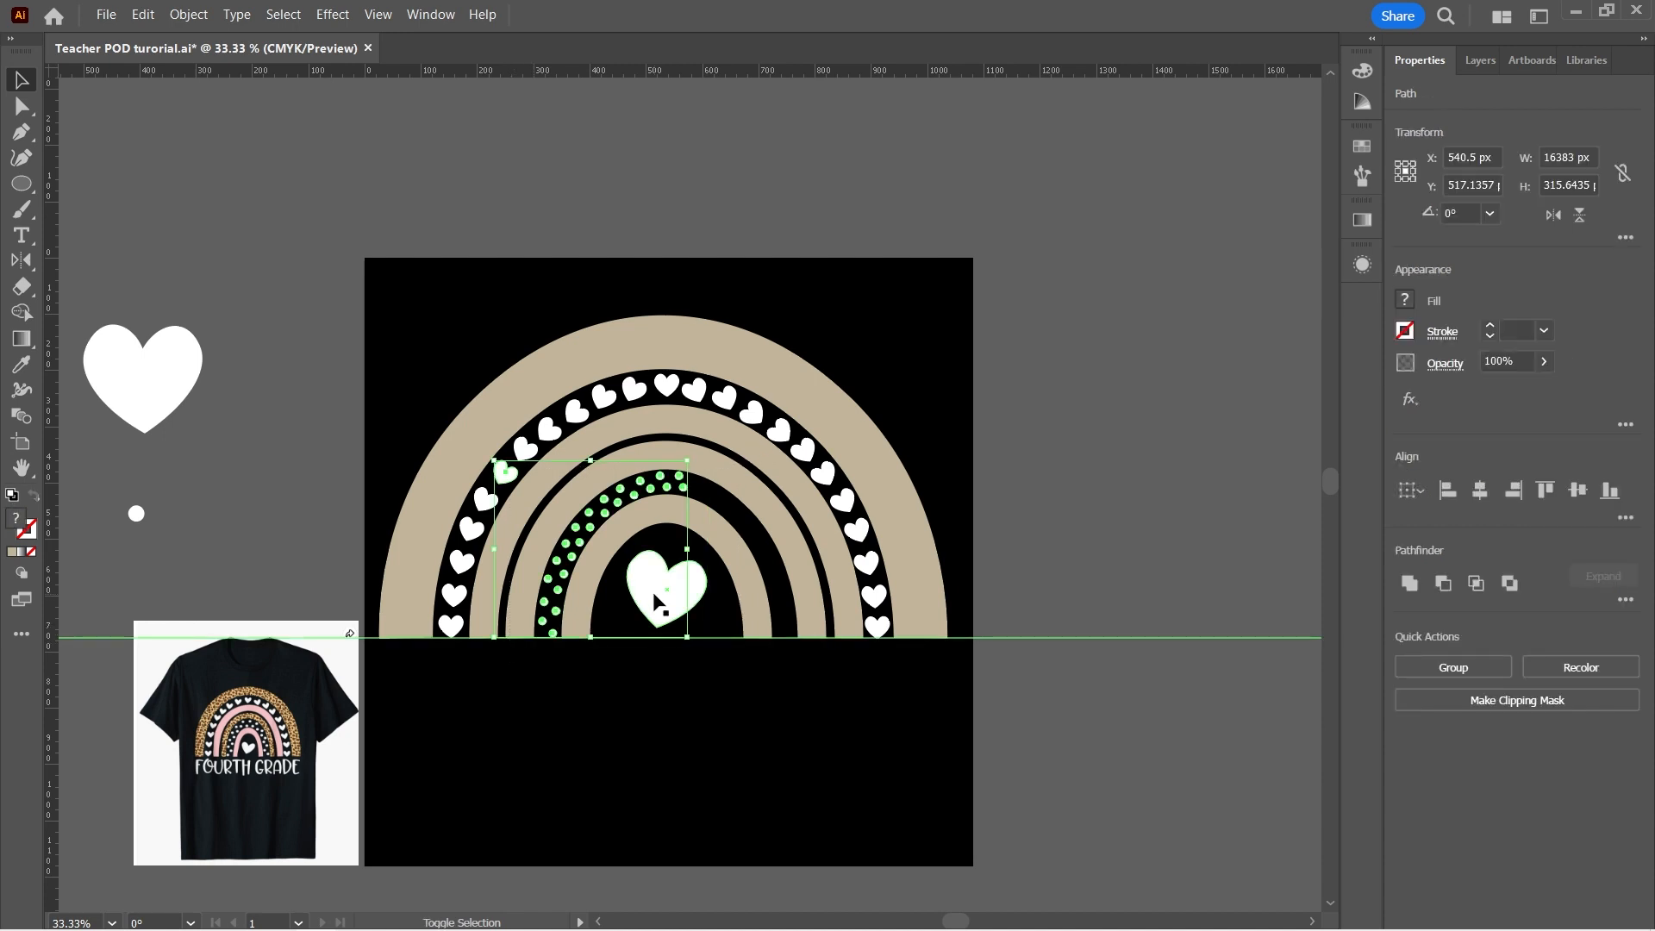
pyautogui.hotkey('ctrl', 'c')
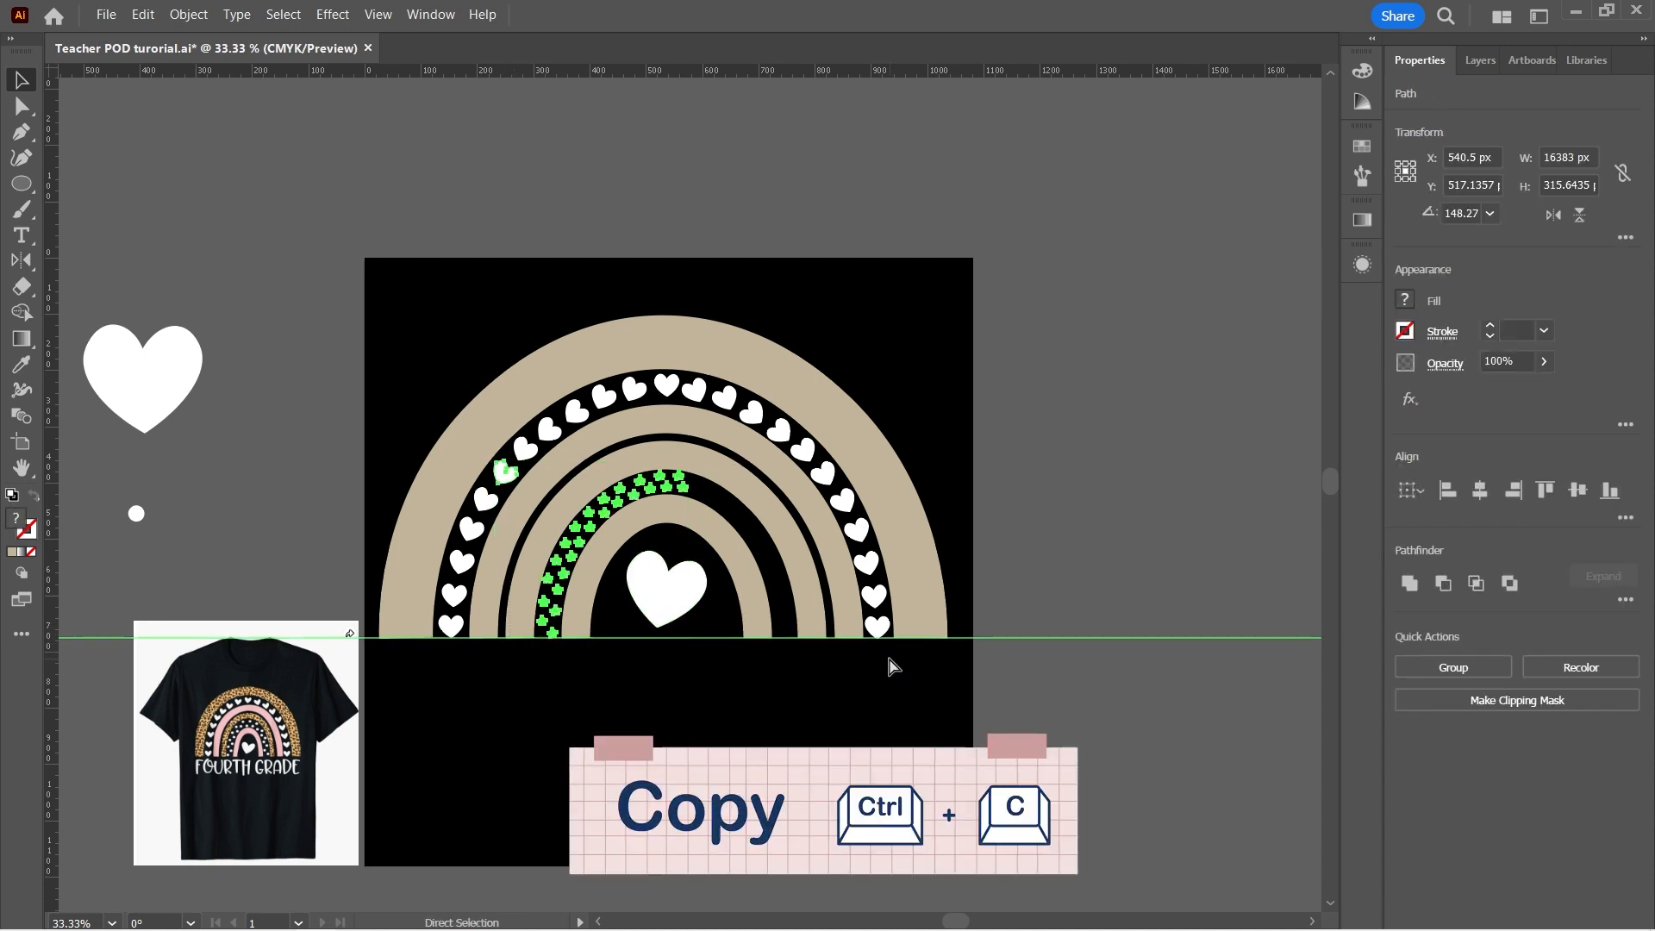
pyautogui.hotkey('ctrl', 'f')
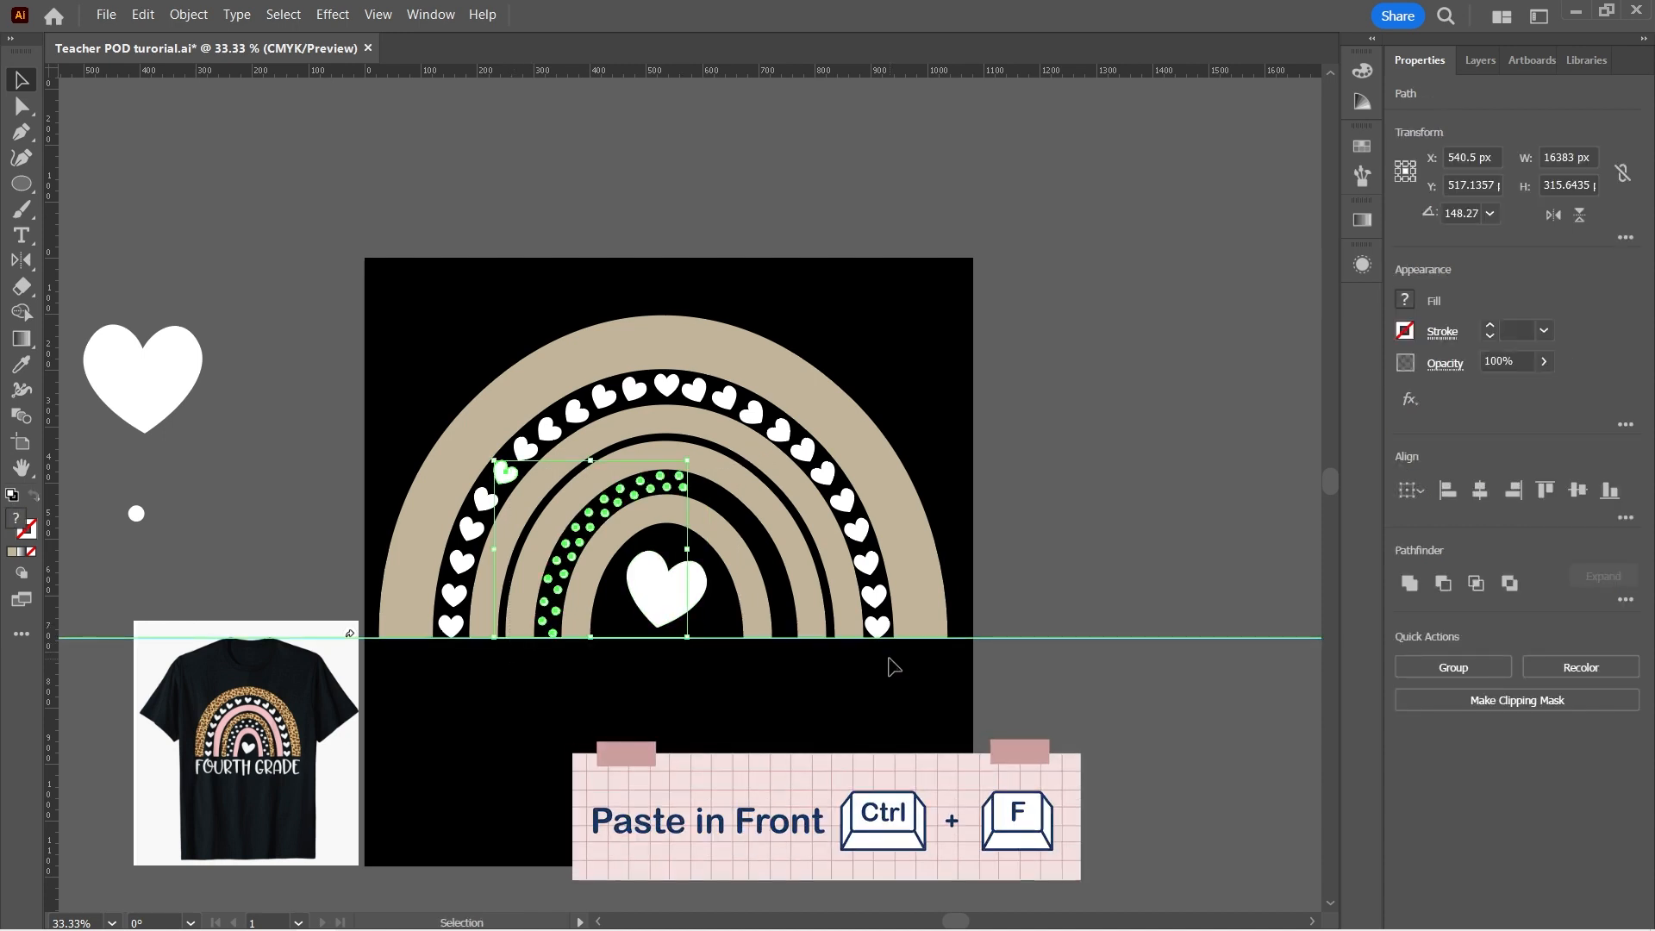
pyautogui.press('o')
pyautogui.press('Return')
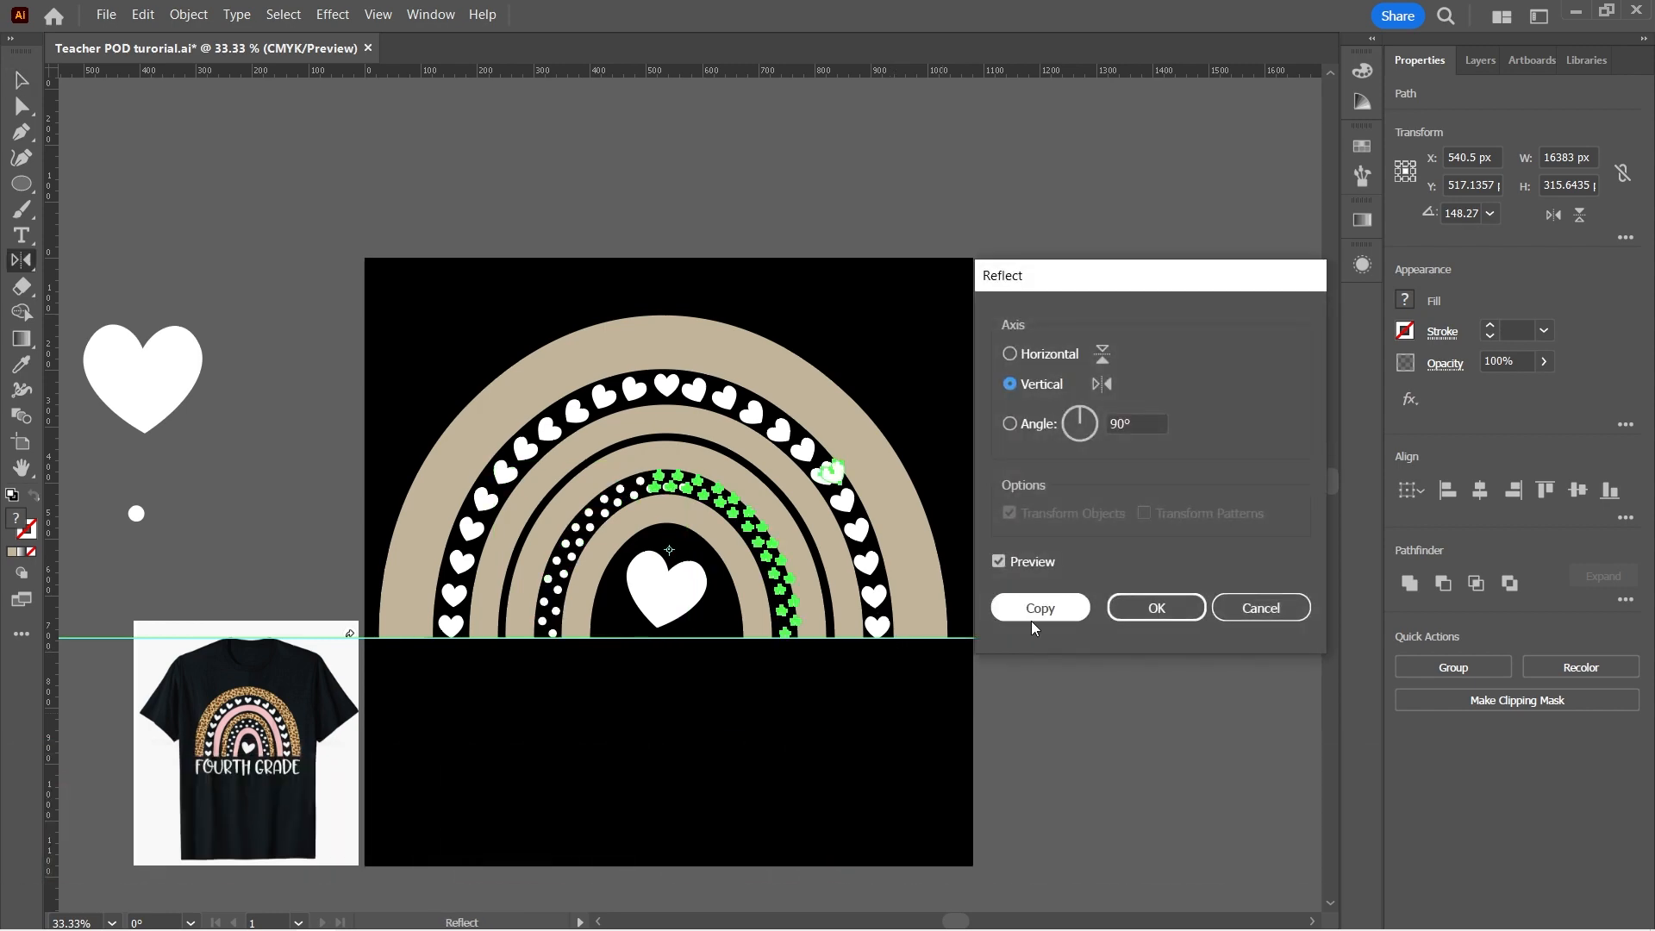
pyautogui.click(1132, 611)
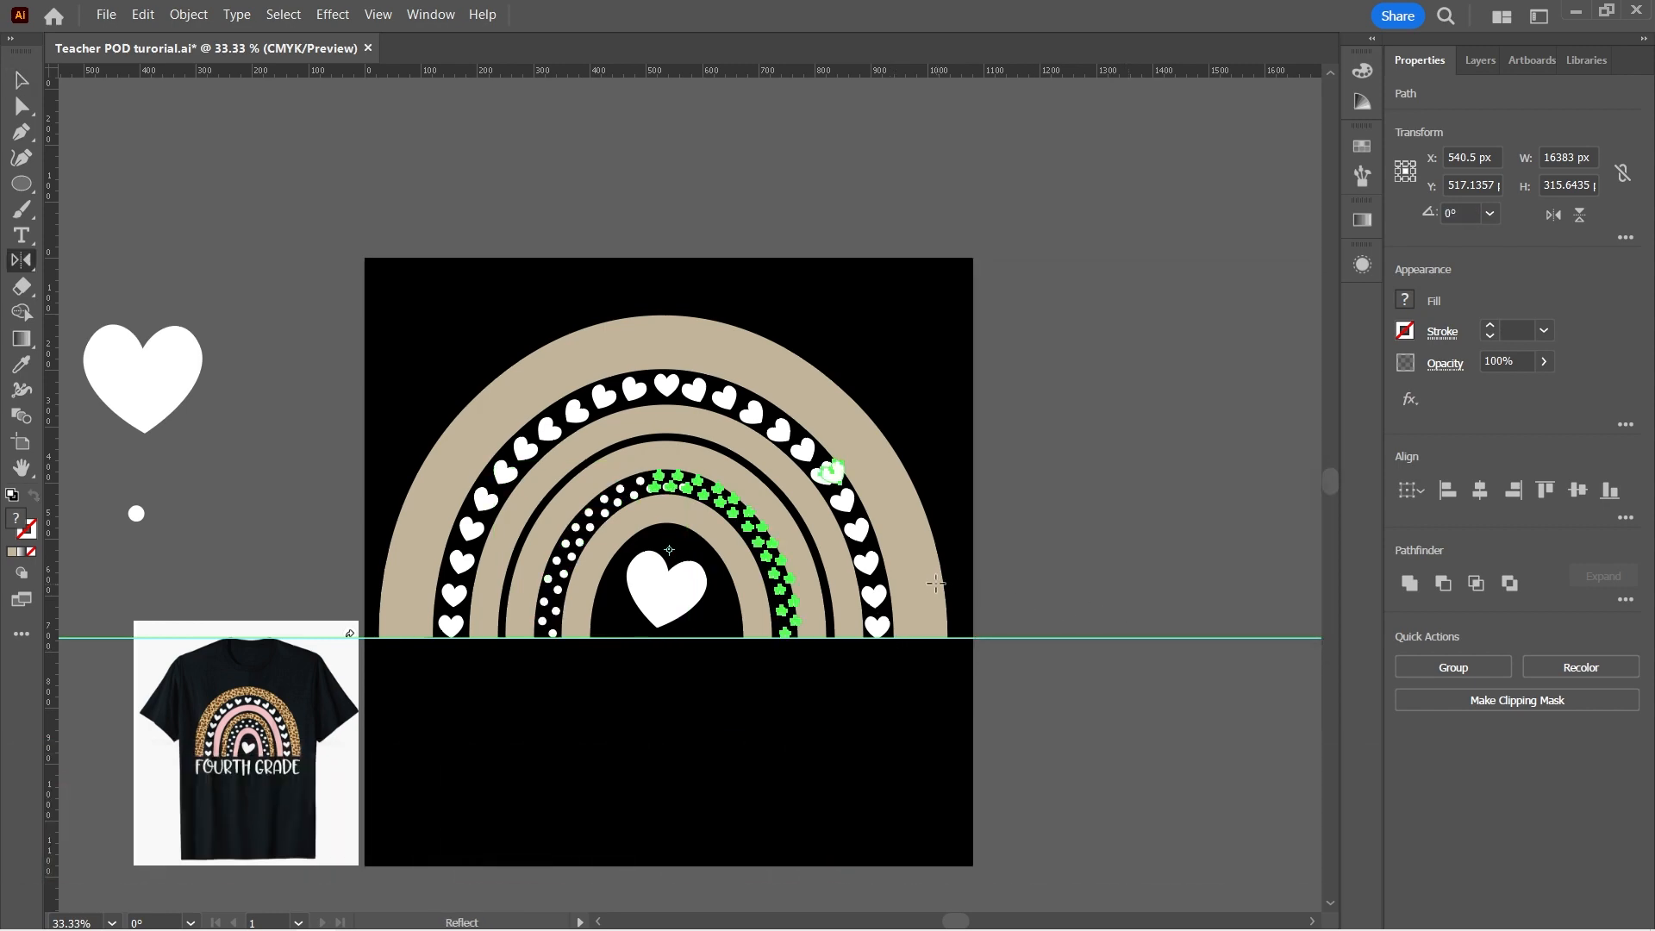
# Nudge the mirrored dots left so they sit within the right half of the inner black band
pyautogui.hotkey('ctrl', '1')
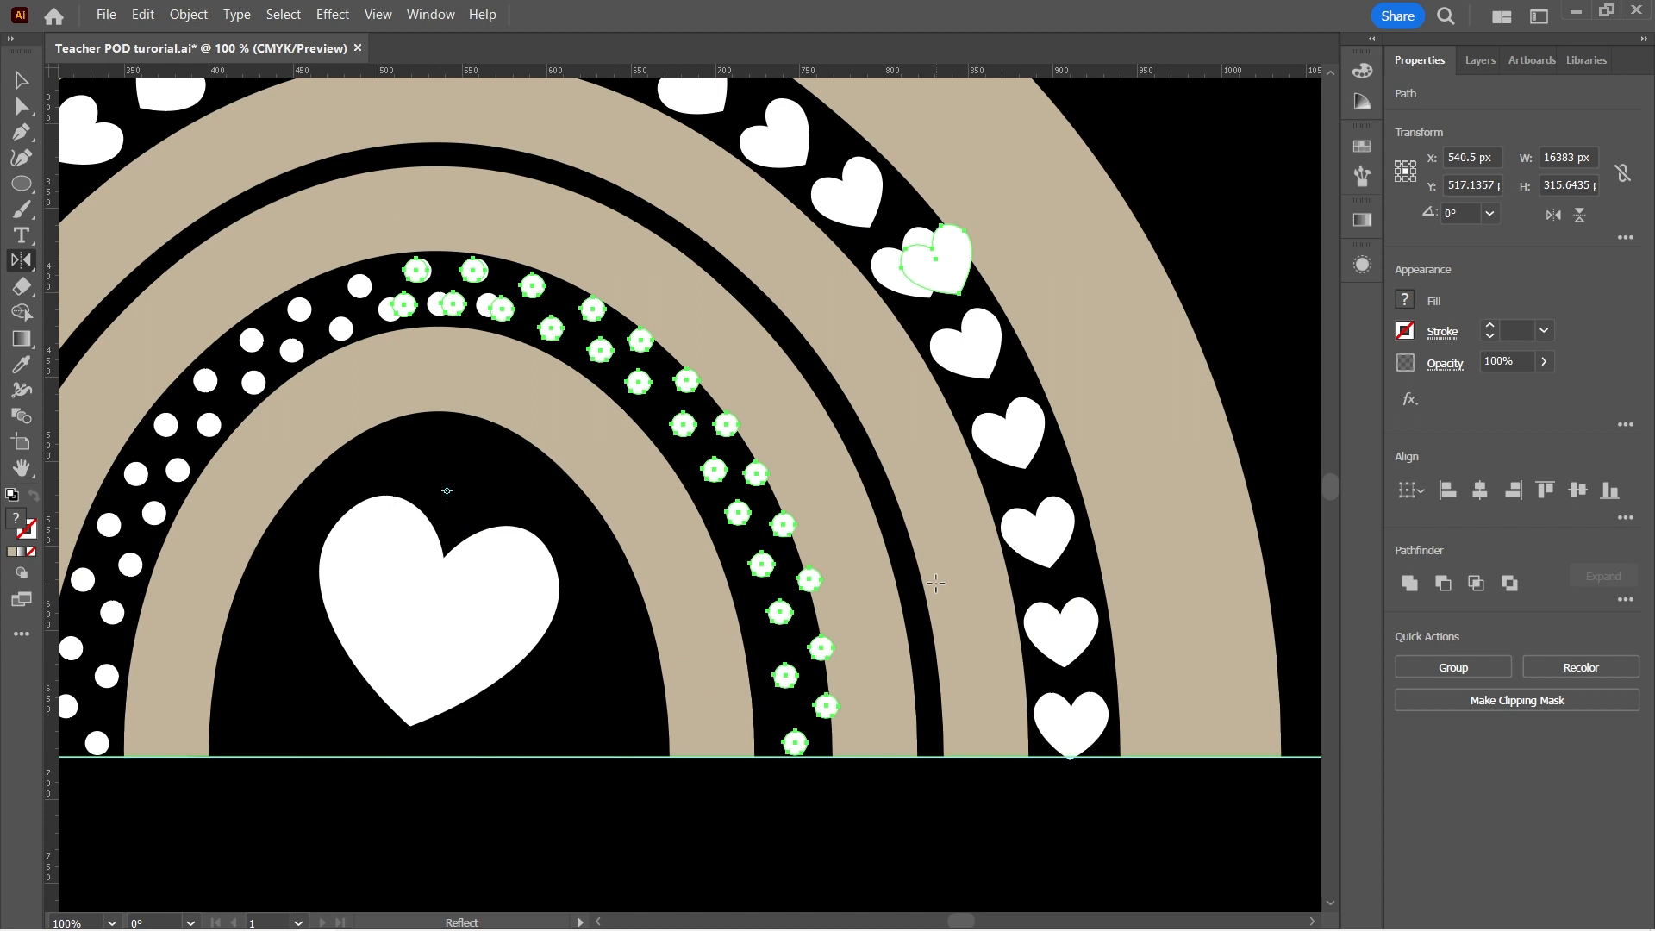
pyautogui.press('Left')
pyautogui.press('Left')
pyautogui.press('Left')
pyautogui.press('Left')
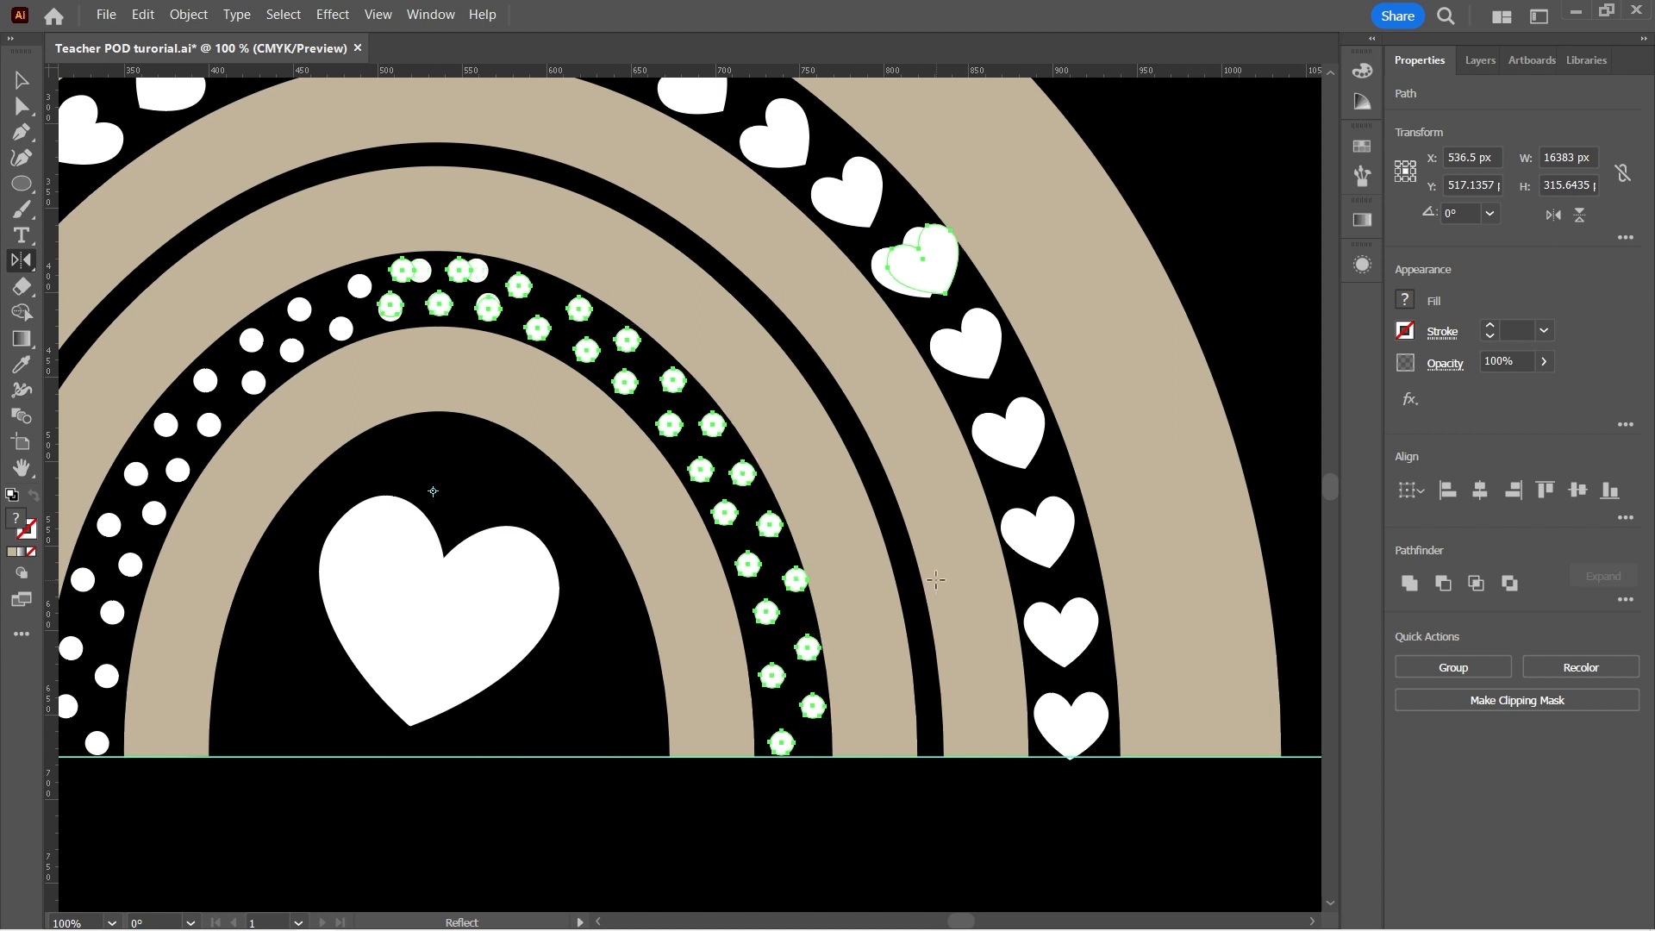
pyautogui.press('Left')
pyautogui.press('Left')
pyautogui.press('Left')
# Move the loose dot at the crown of the inner black band into the upper row of dots
pyautogui.moveTo(491, 311); pyautogui.dragTo(472, 271)
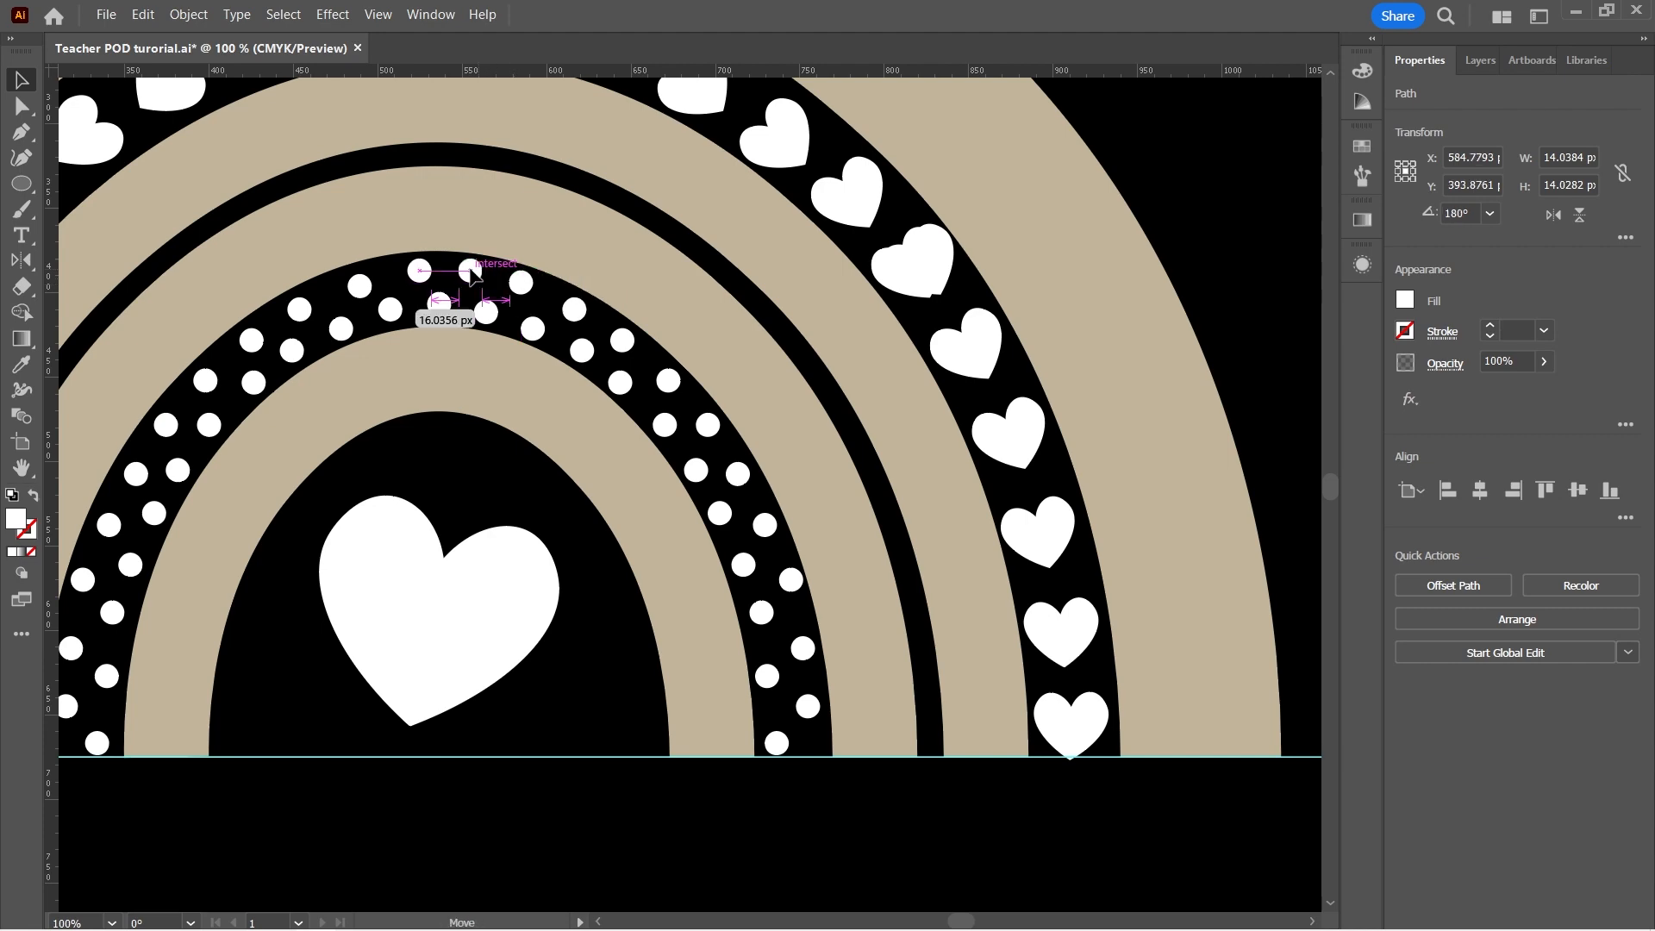
pyautogui.click(395, 671)
pyautogui.hotkey('ctrl', '-')
pyautogui.hotkey('ctrl', '-')
pyautogui.hotkey('ctrl', '-')
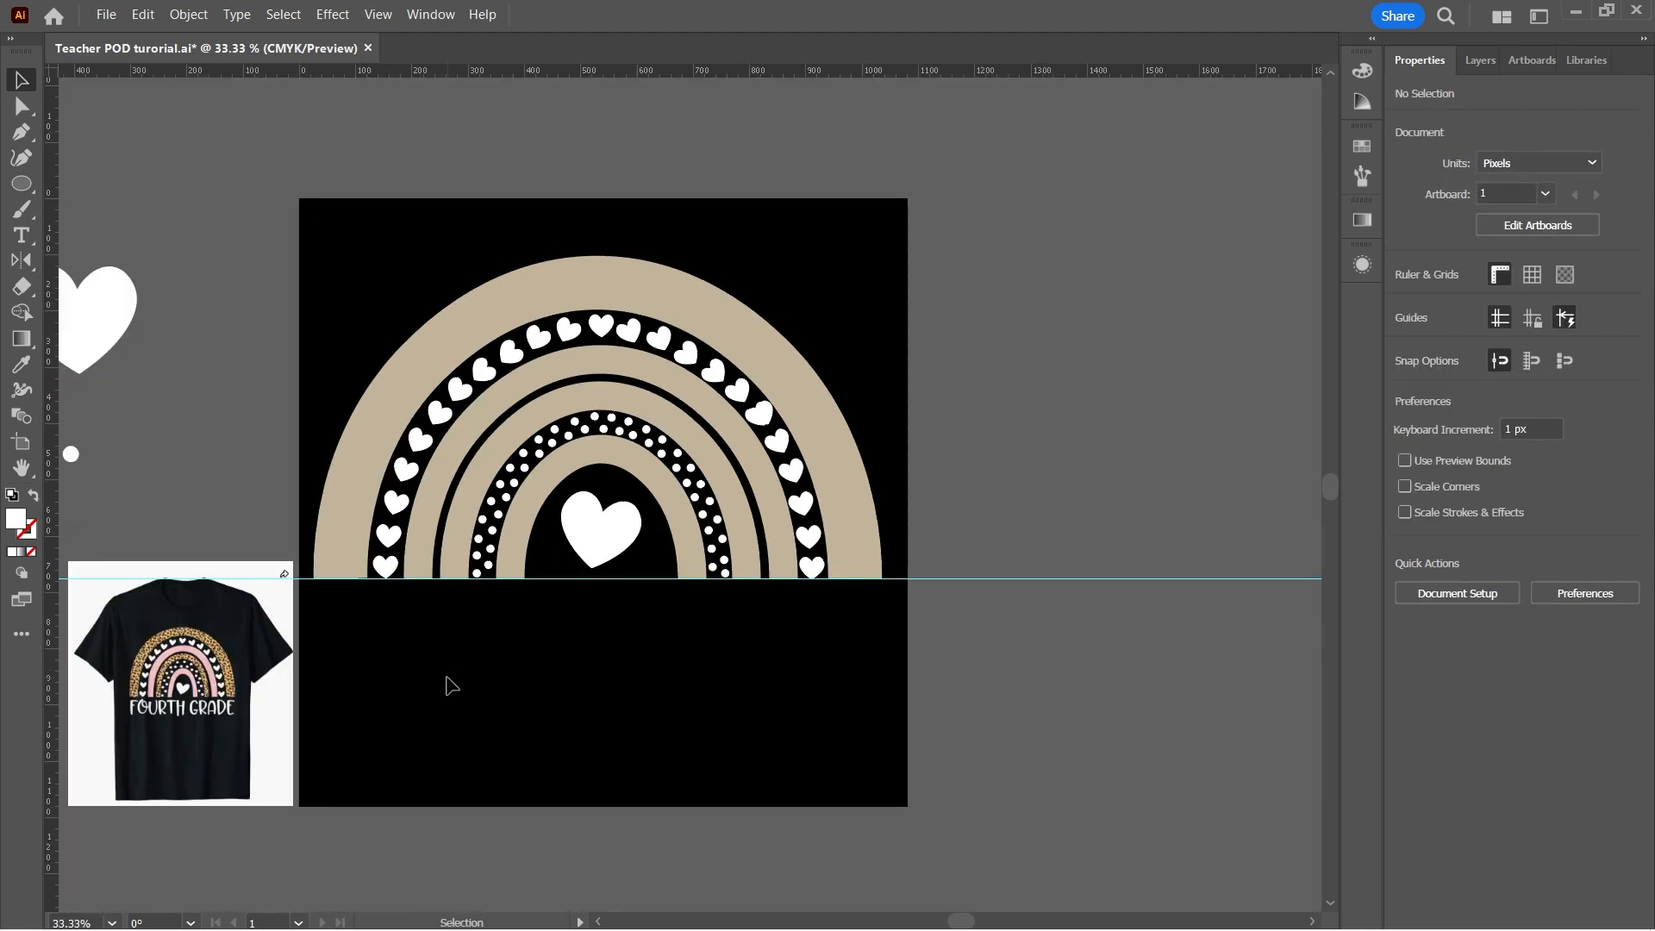
# Even out the spacing of the white hearts at the crown of the outer black band
pyautogui.click(660, 336)
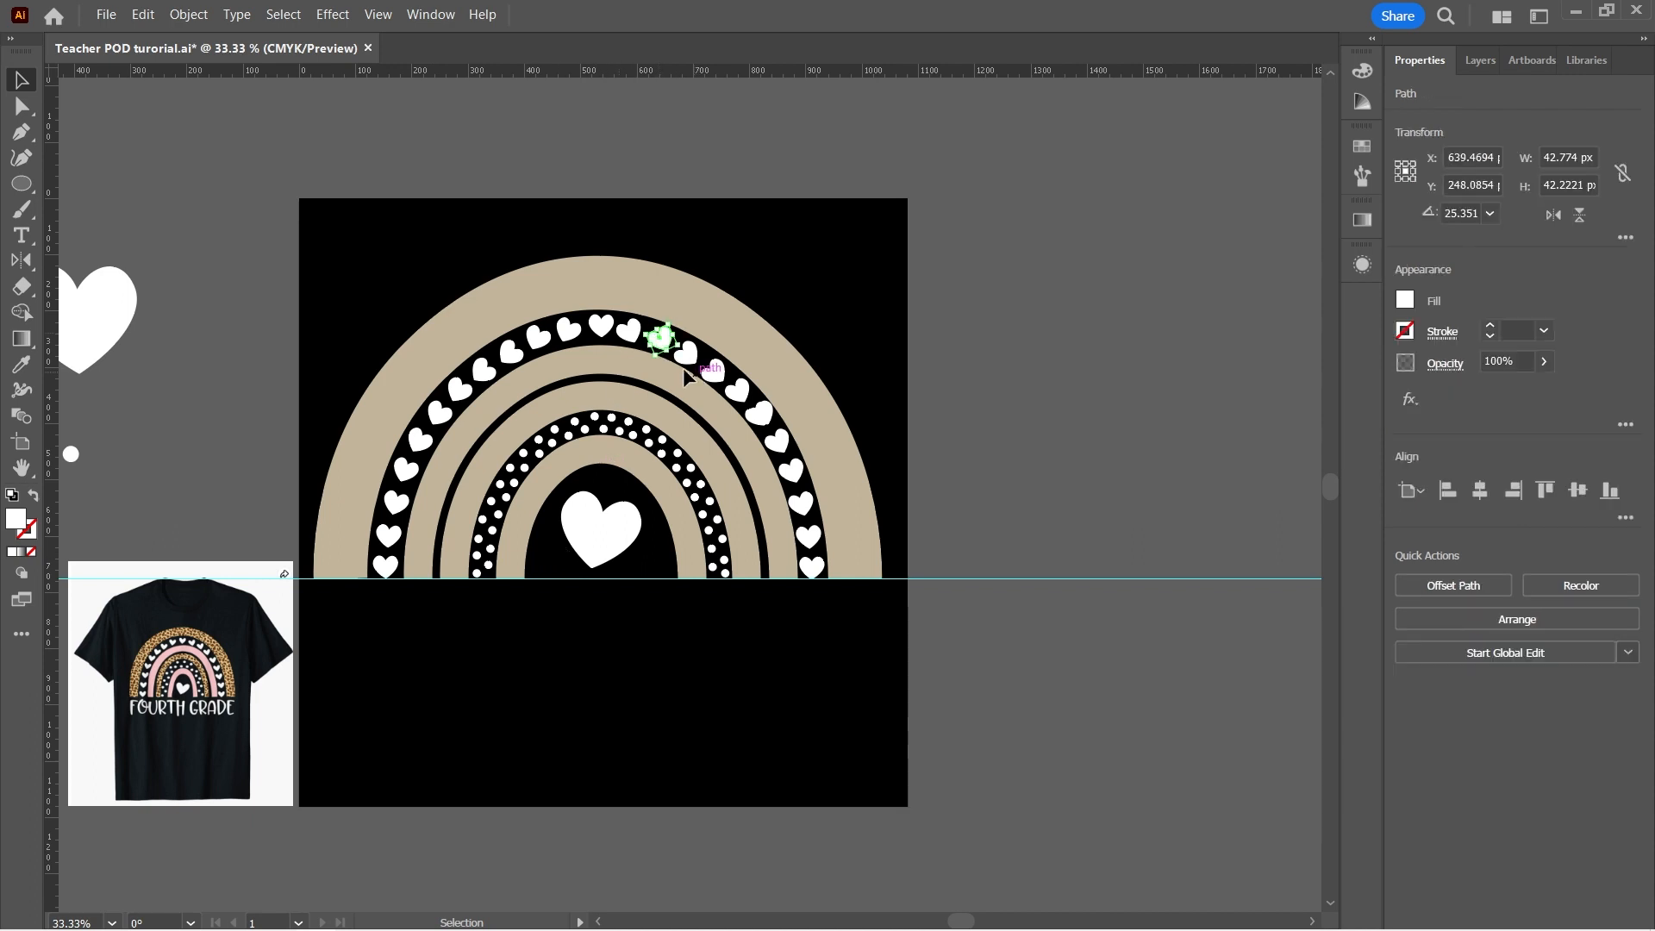
pyautogui.click(607, 331)
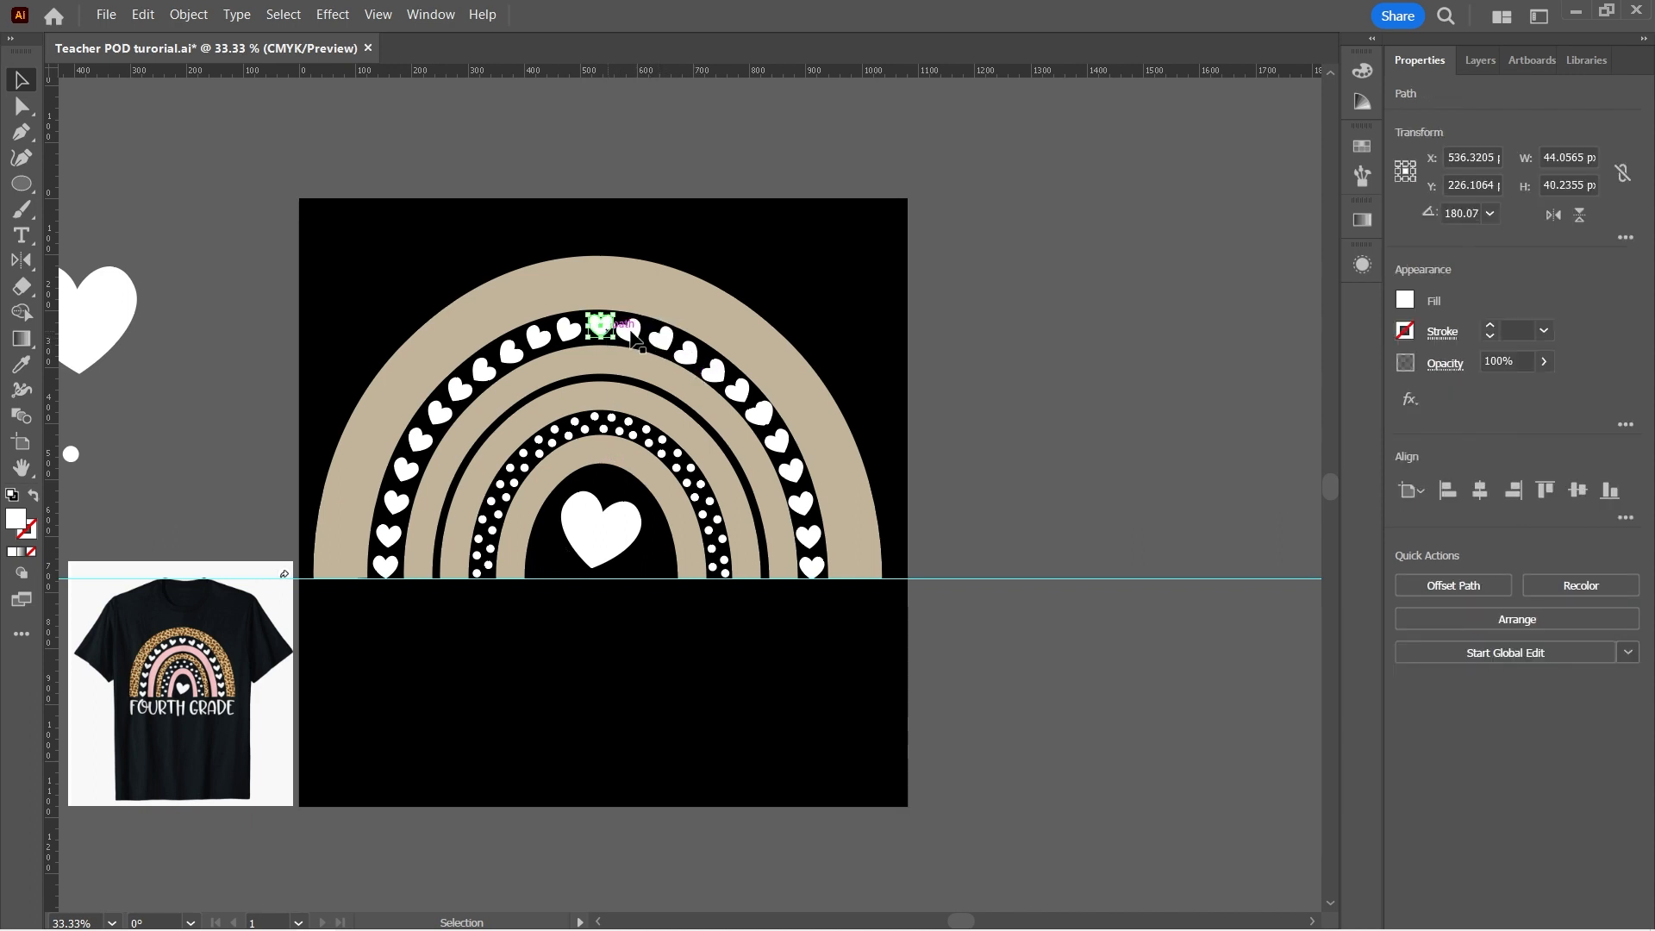
pyautogui.click(1111, 451)
pyautogui.click(632, 330)
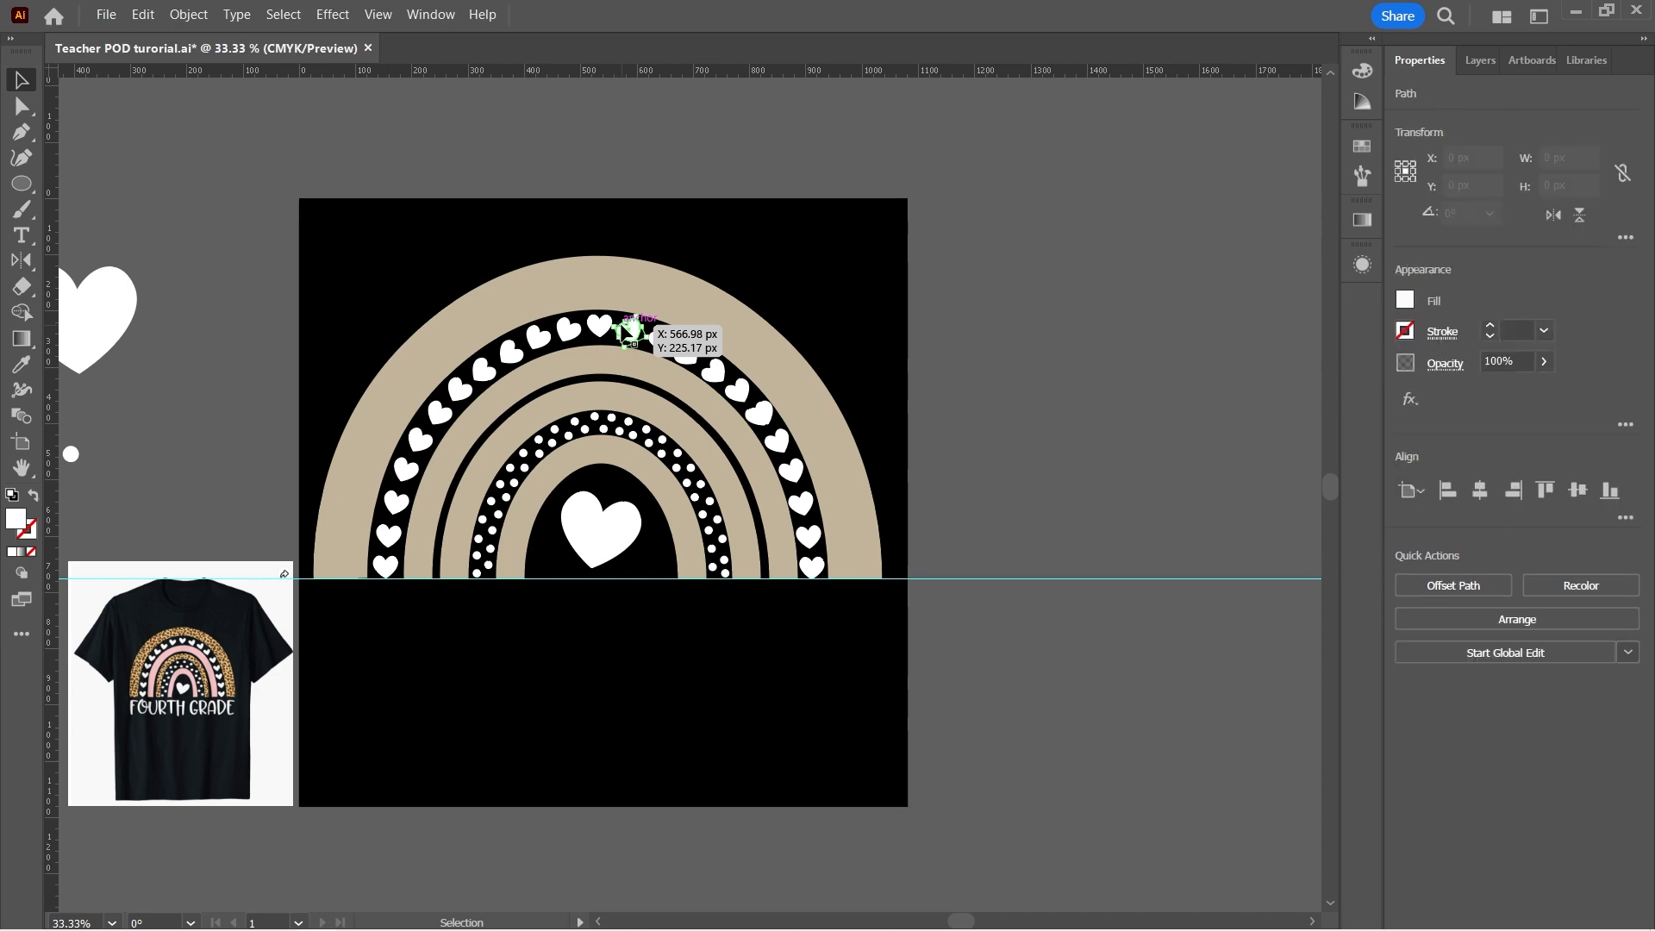
pyautogui.click(929, 430)
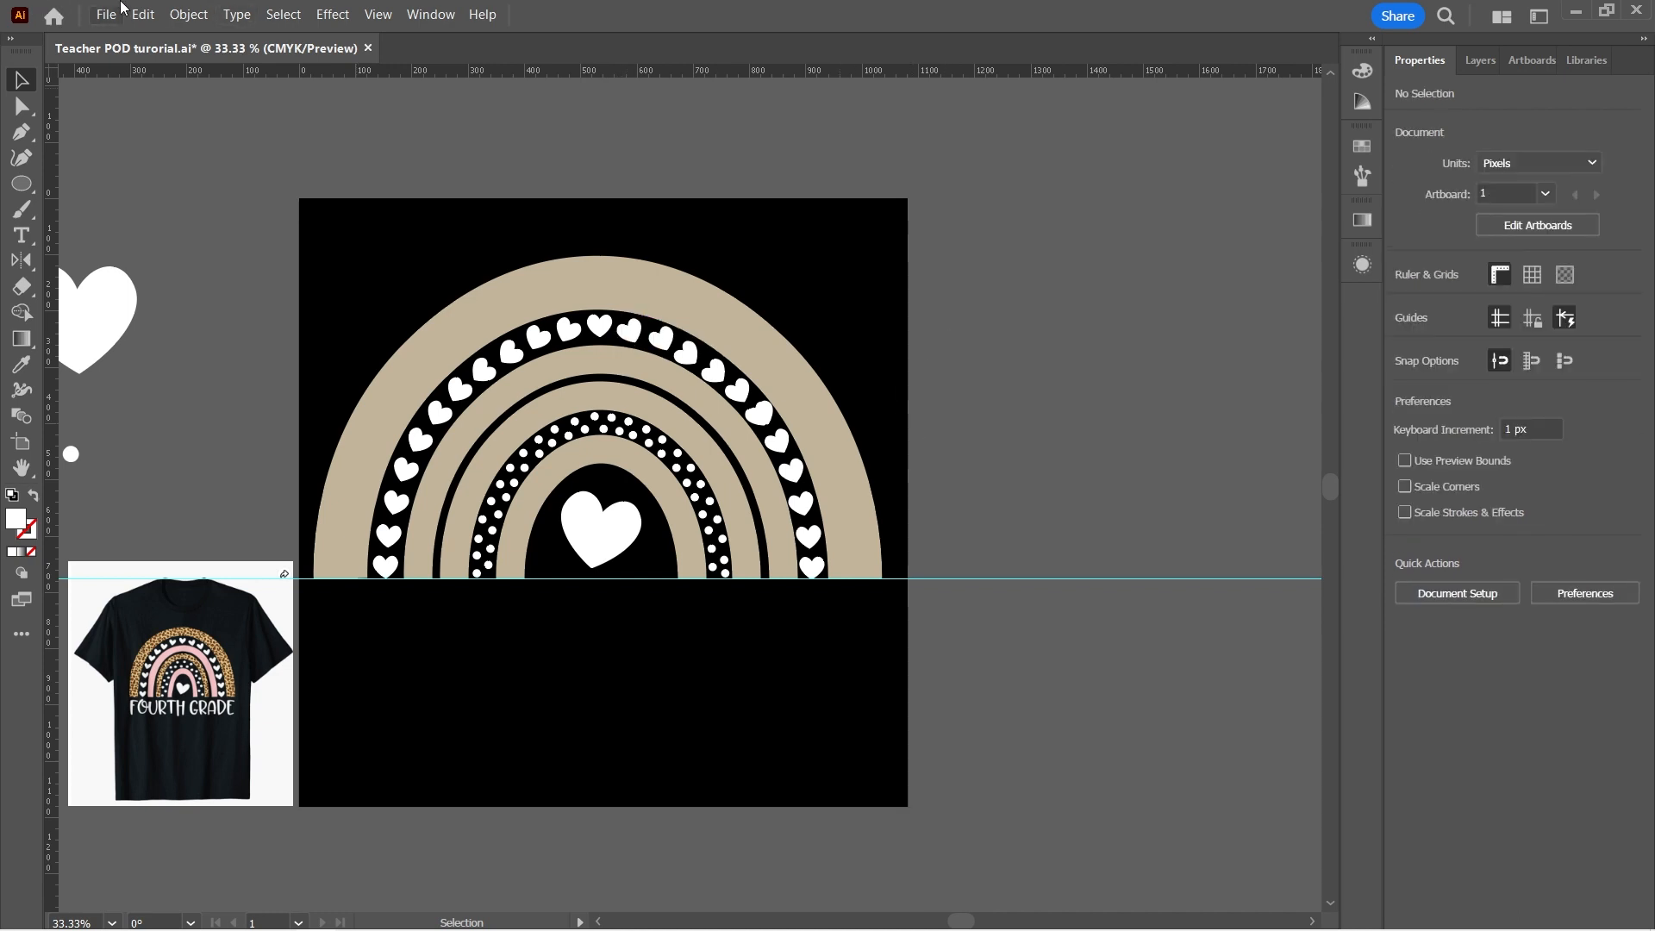
# Unlock the four arch paths in Layer 3
pyautogui.click(1480, 59)
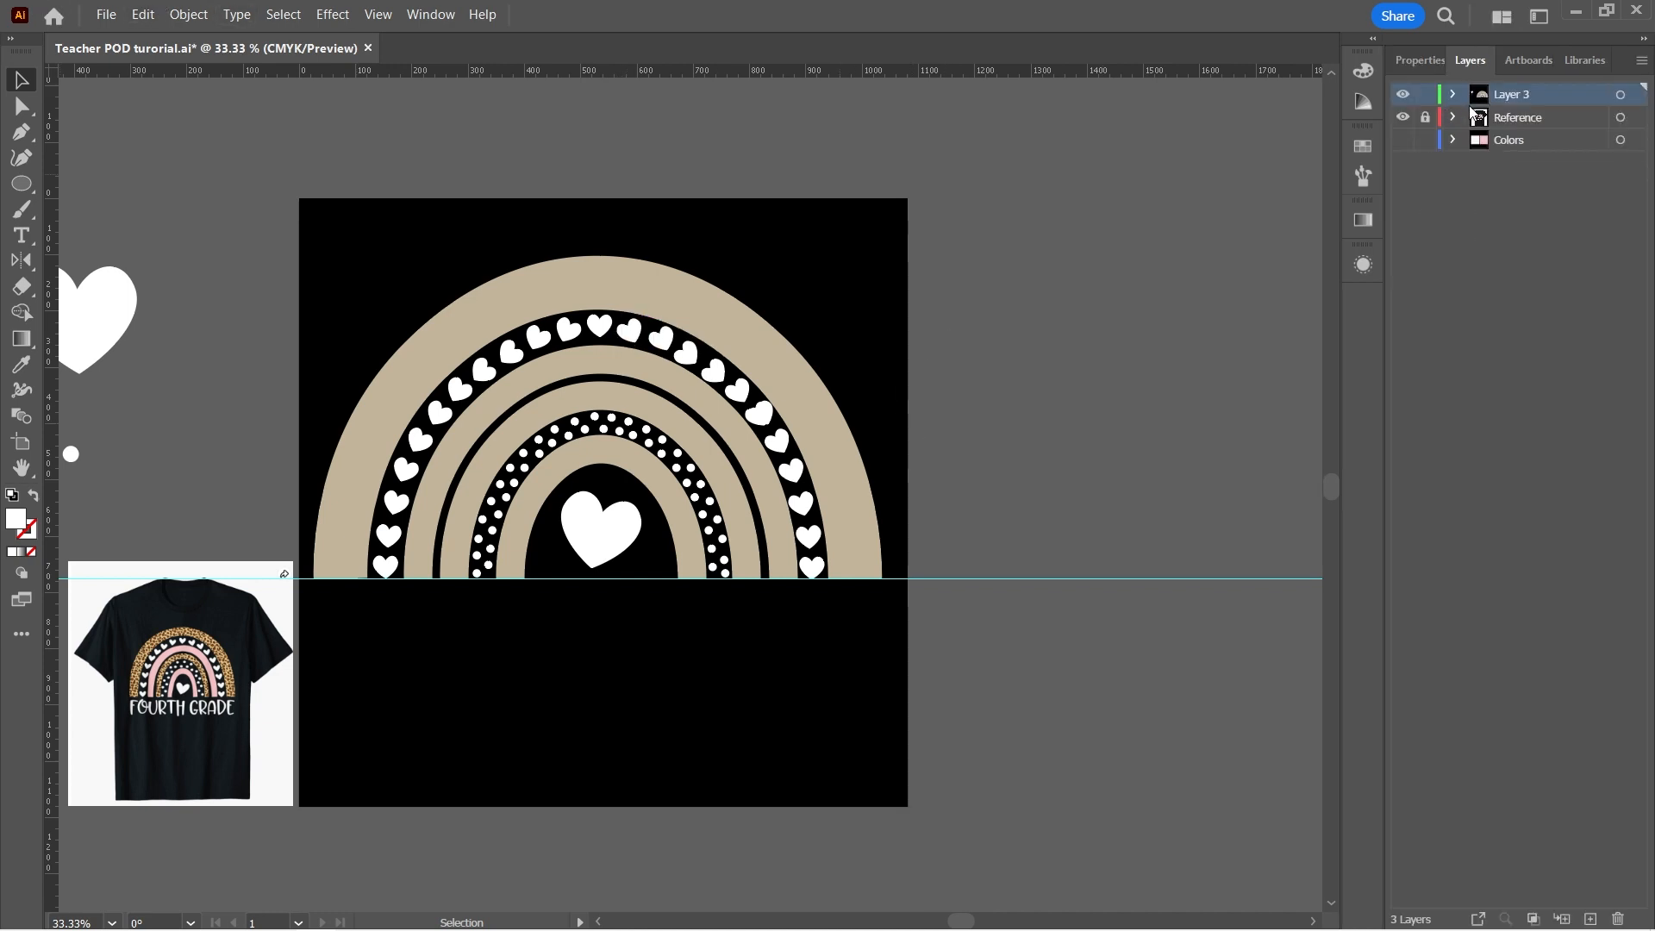
pyautogui.click(1453, 95)
pyautogui.scroll(-10, 1483, 431)
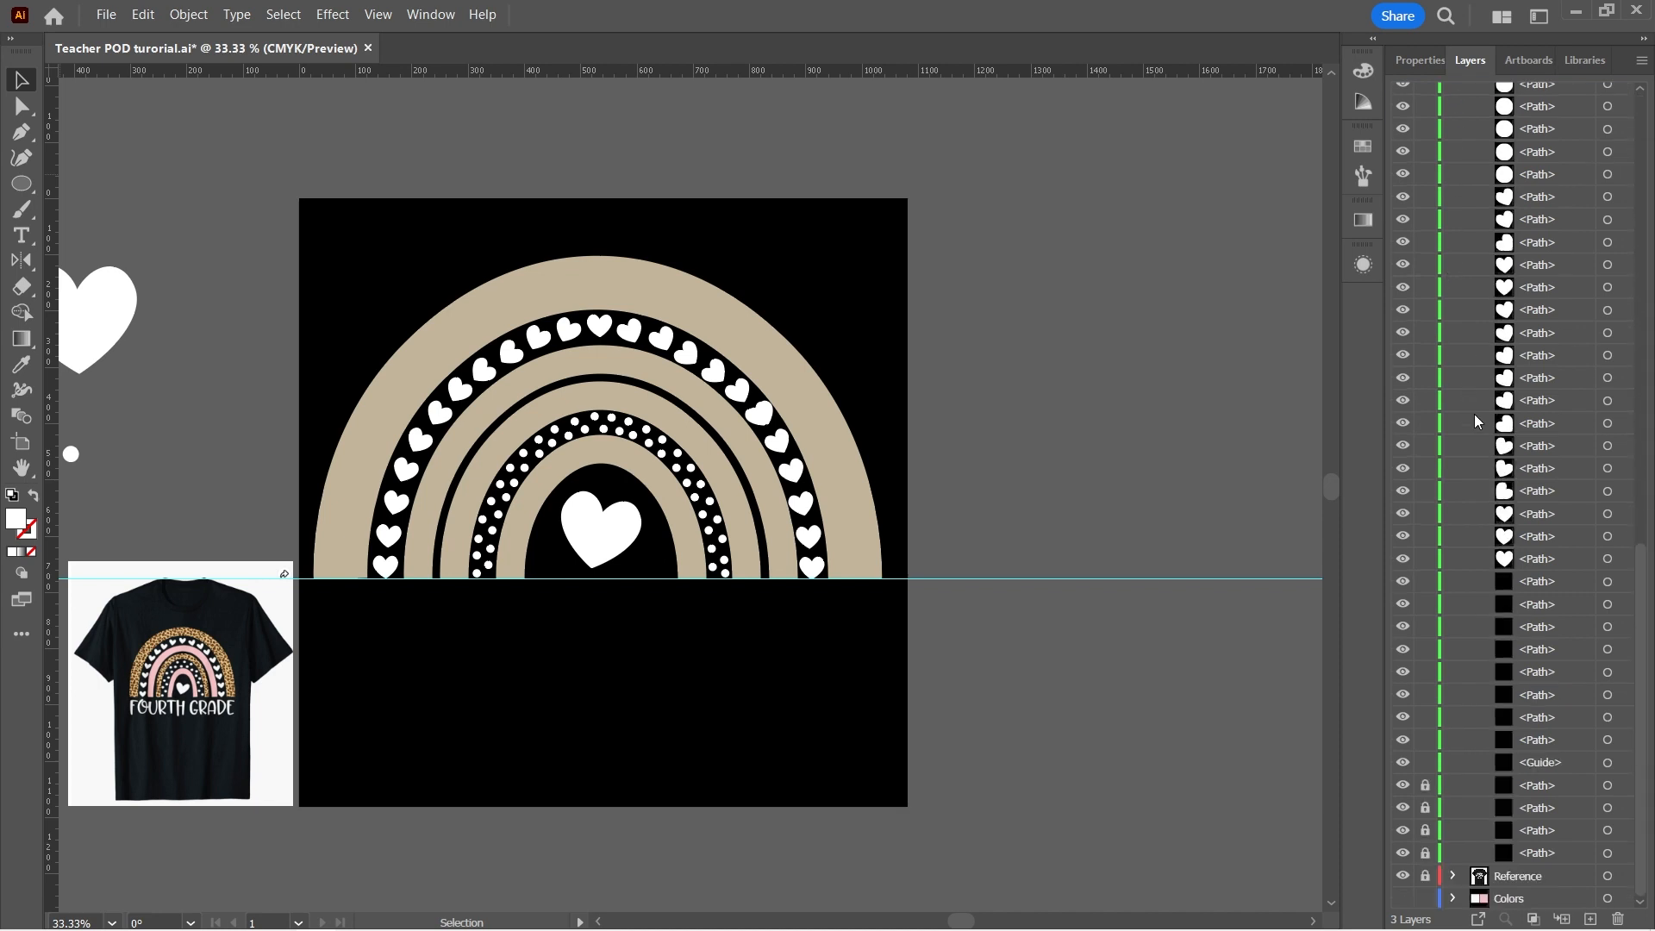
pyautogui.moveTo(1426, 786); pyautogui.dragTo(1428, 854)
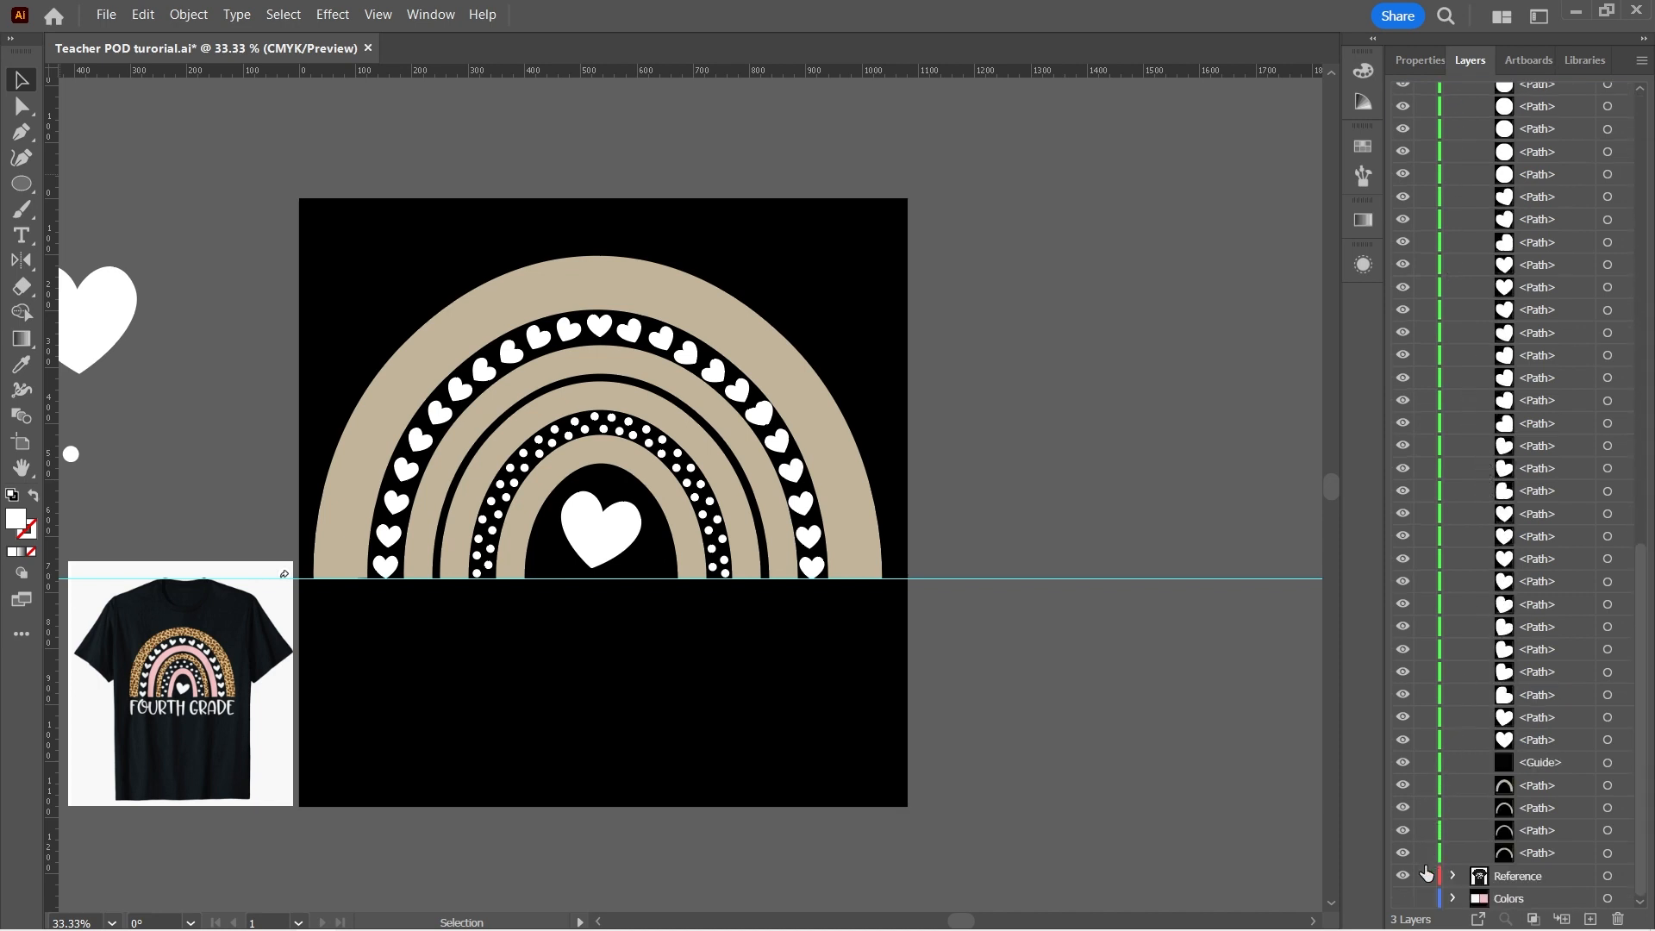
# Select the outermost arch and the third arch from outside, and open the Nature_Animal Skins pattern swatch library
pyautogui.click(524, 317)
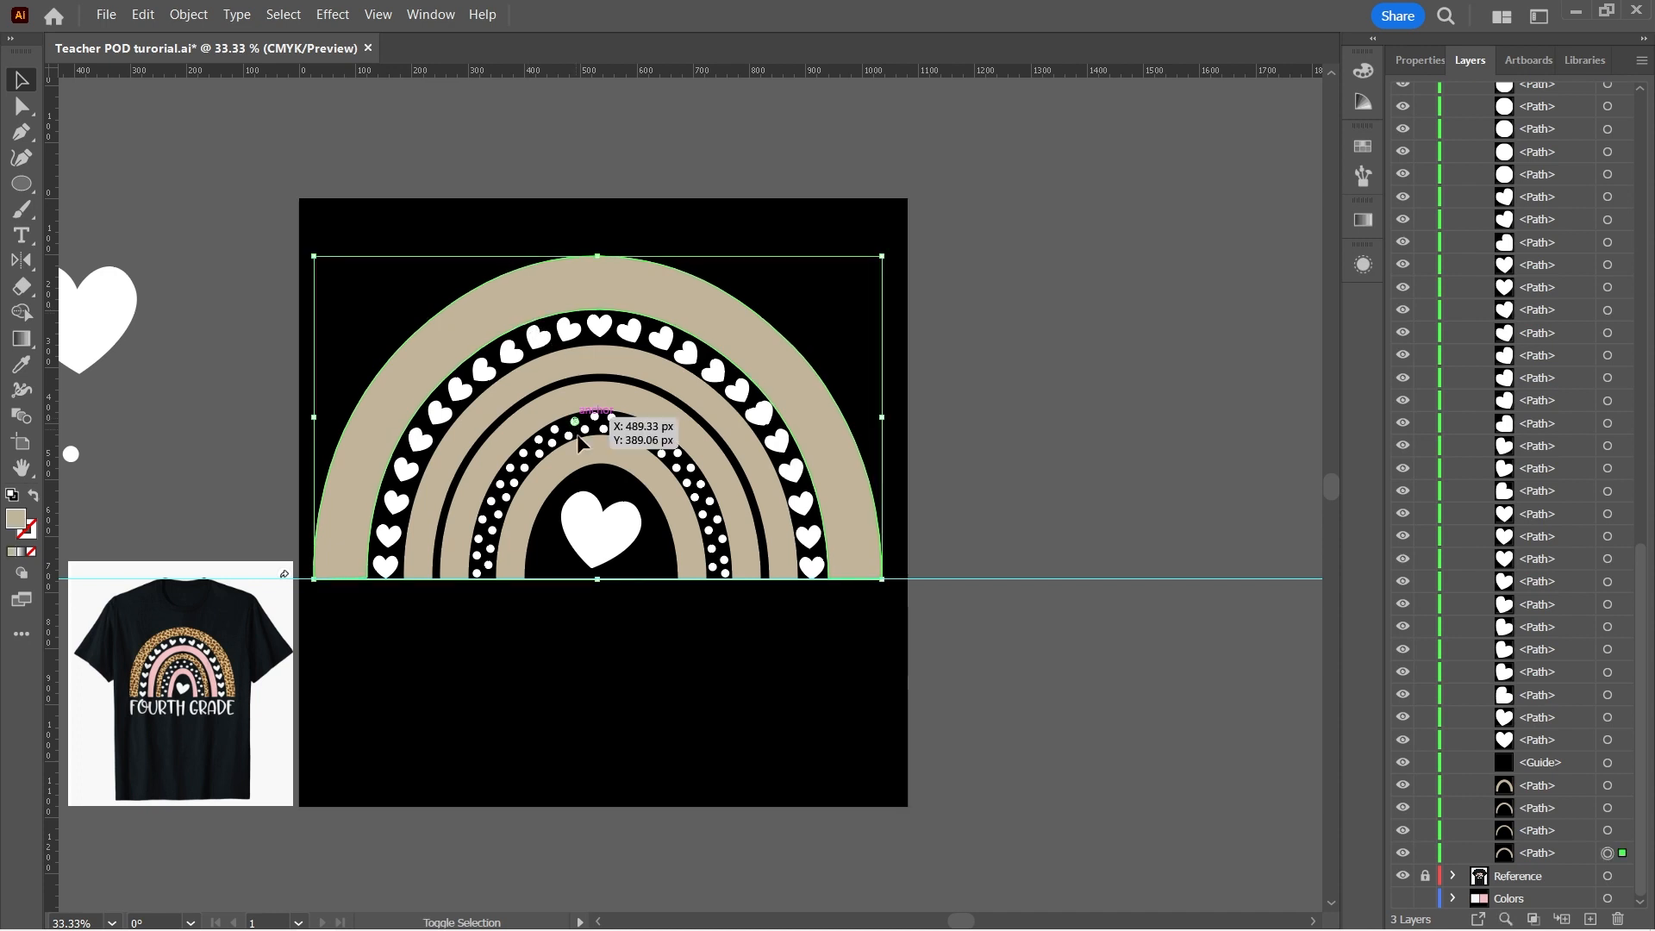
pyautogui.keyDown('shift'); pyautogui.click(594, 464); pyautogui.keyUp('shift')
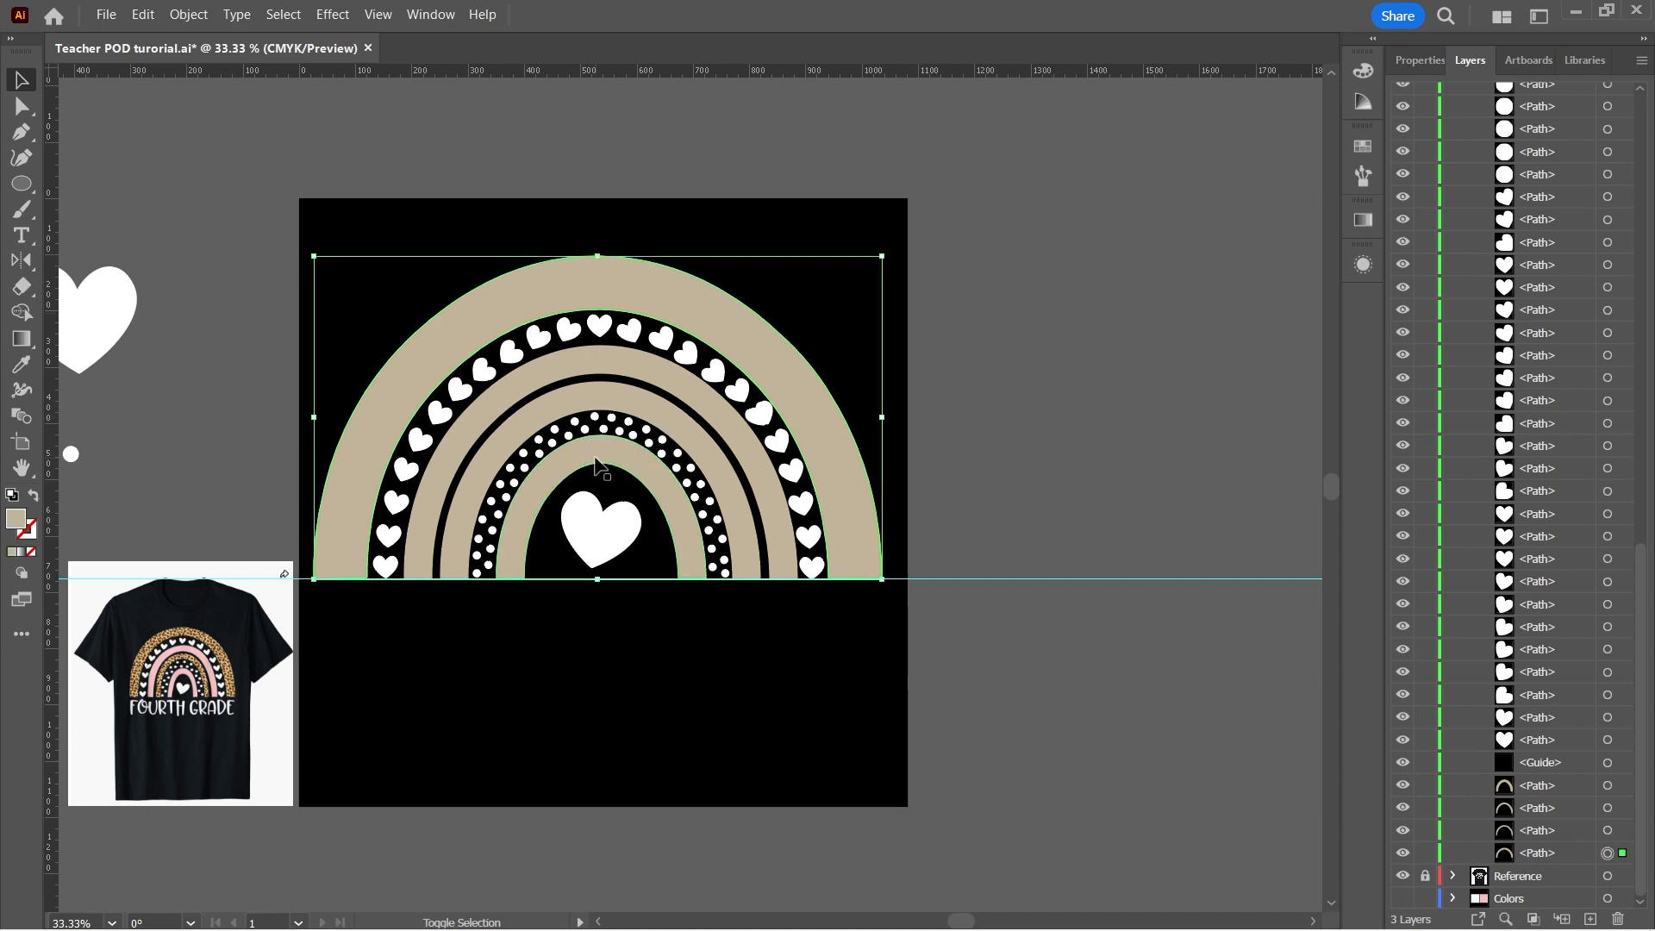
pyautogui.keyDown('shift'); pyautogui.click(595, 428); pyautogui.keyUp('shift')
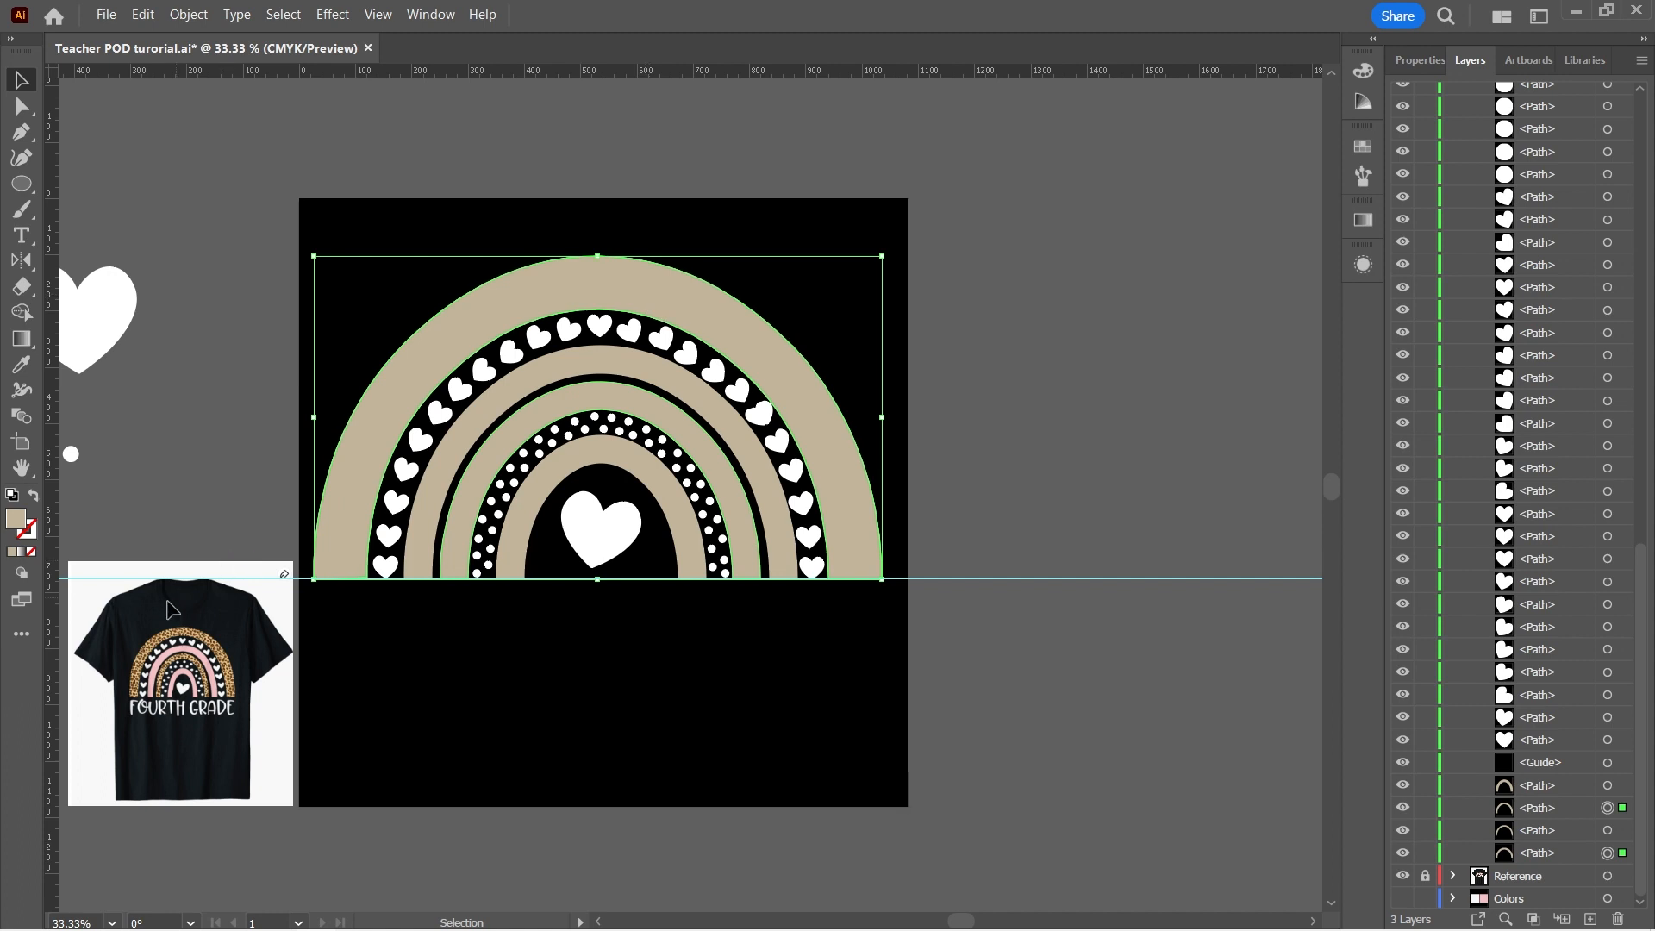
pyautogui.click(1365, 147)
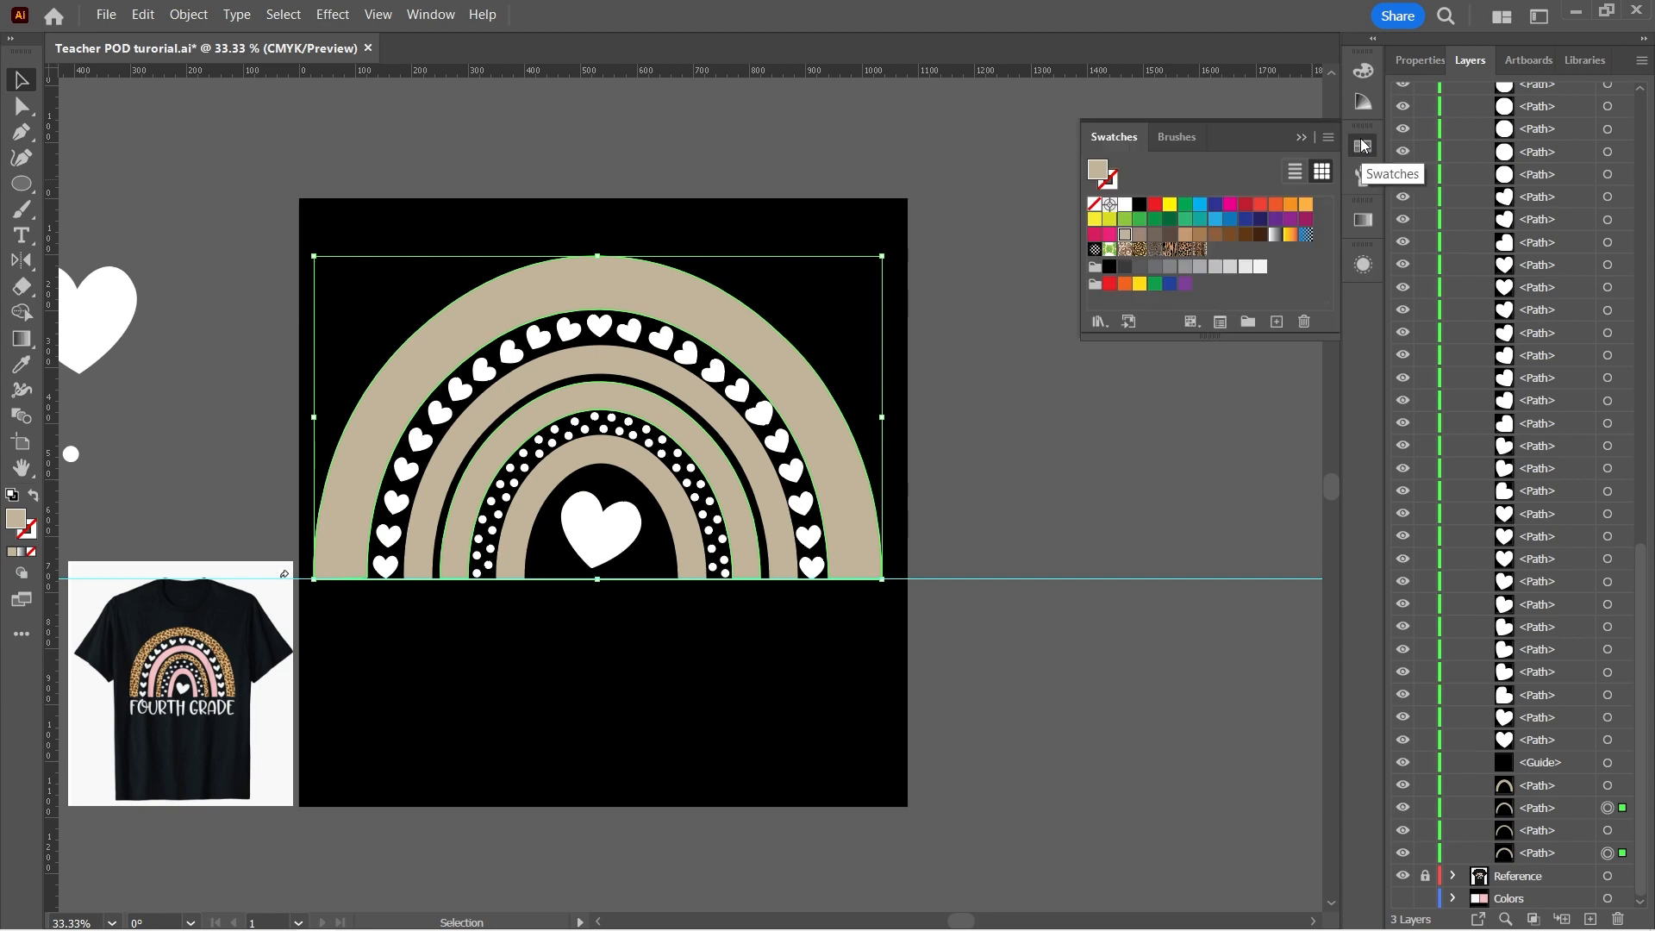
pyautogui.click(417, 10)
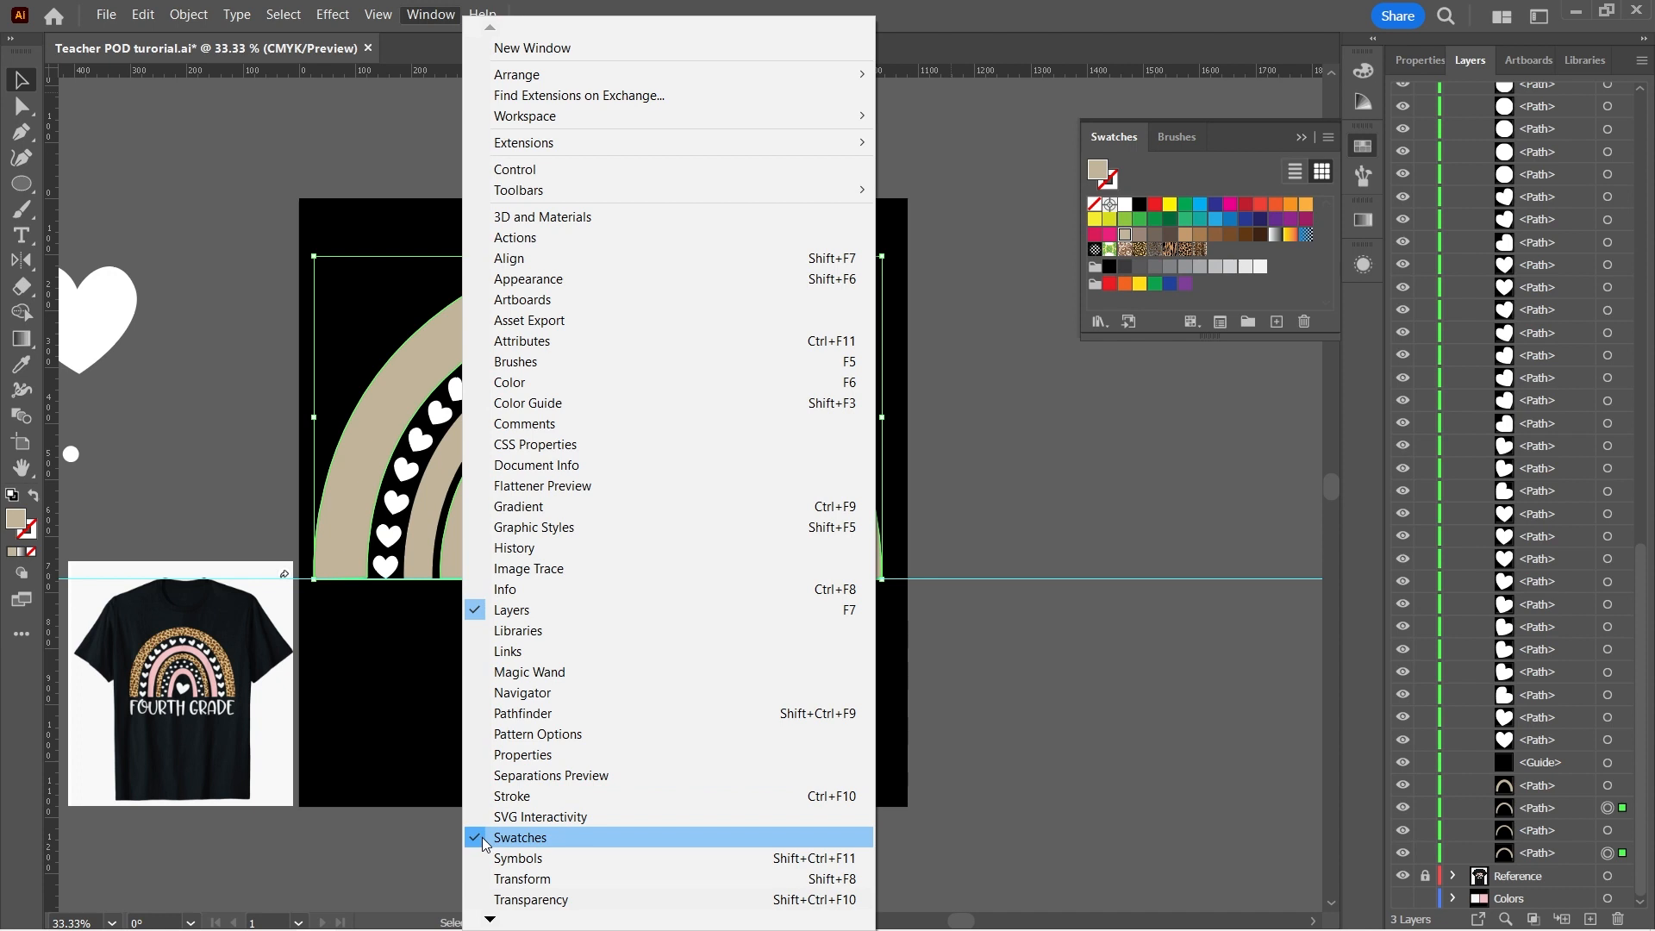
pyautogui.click(1099, 322)
pyautogui.click(1098, 322)
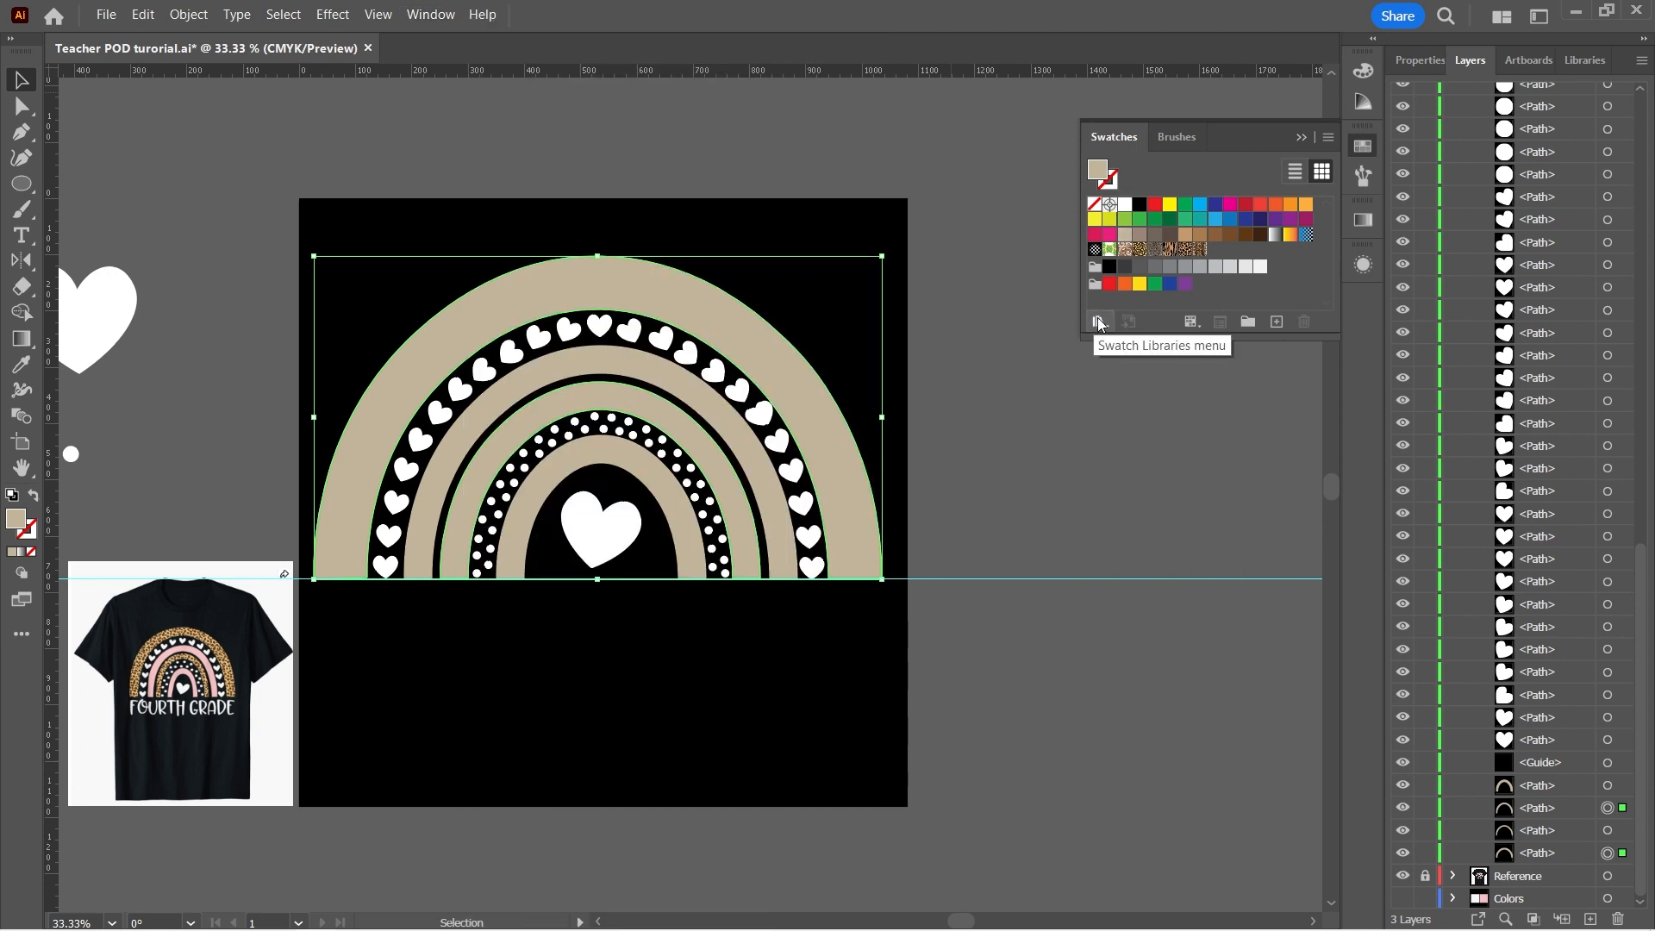
pyautogui.click(1099, 322)
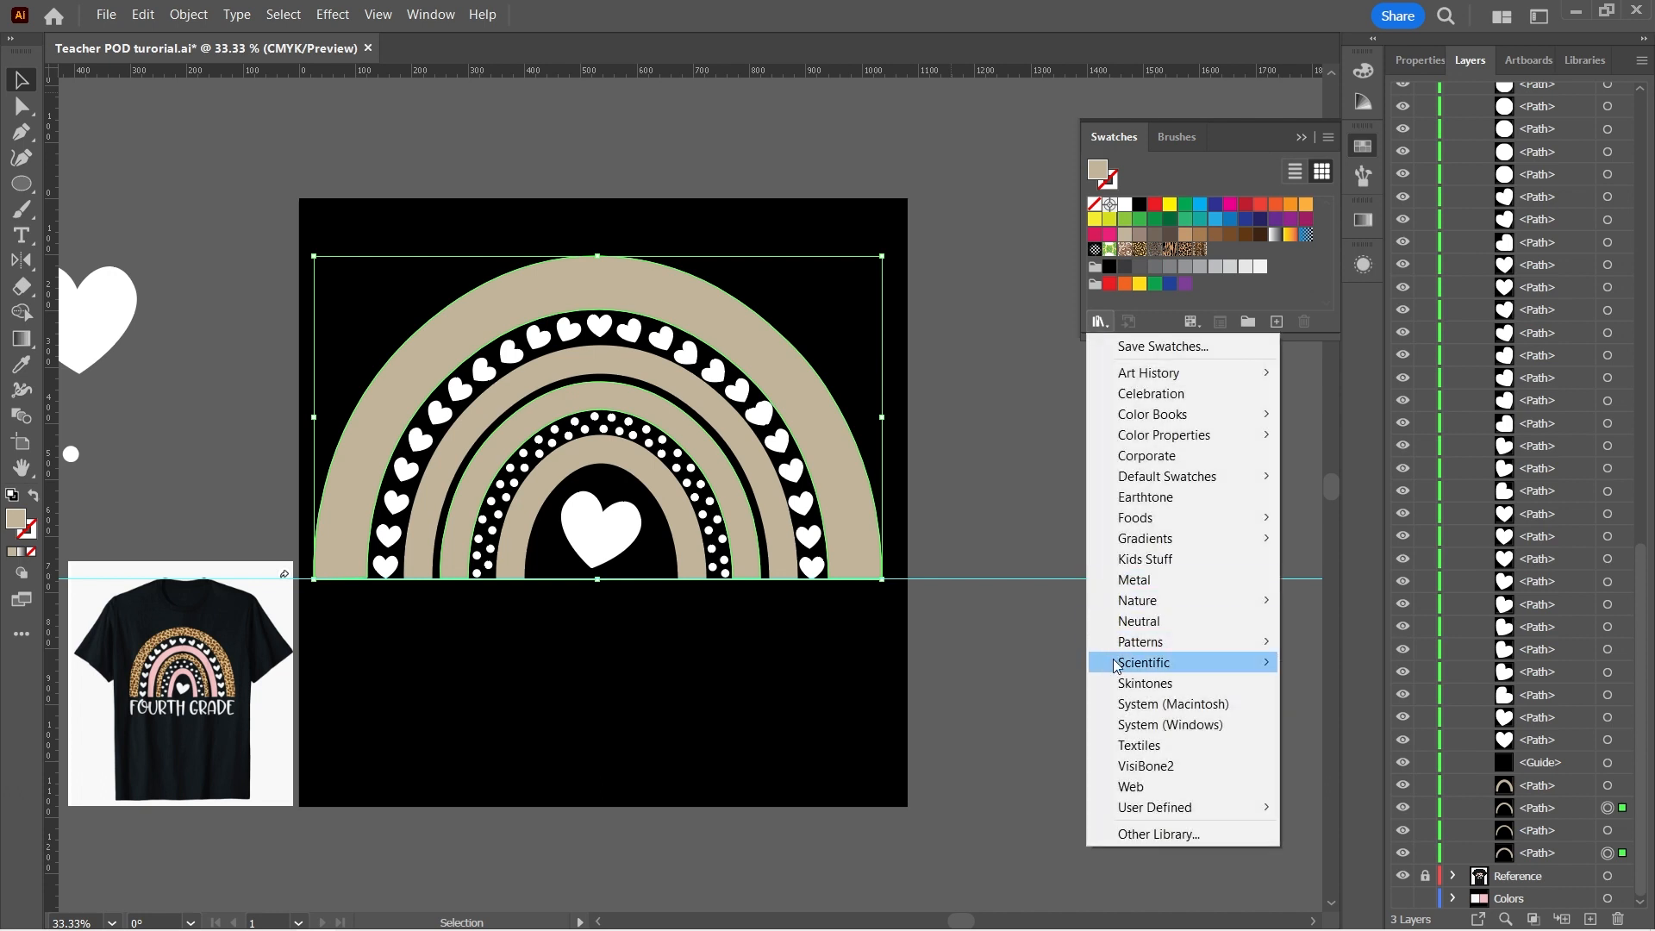
pyautogui.moveTo(1162, 643)
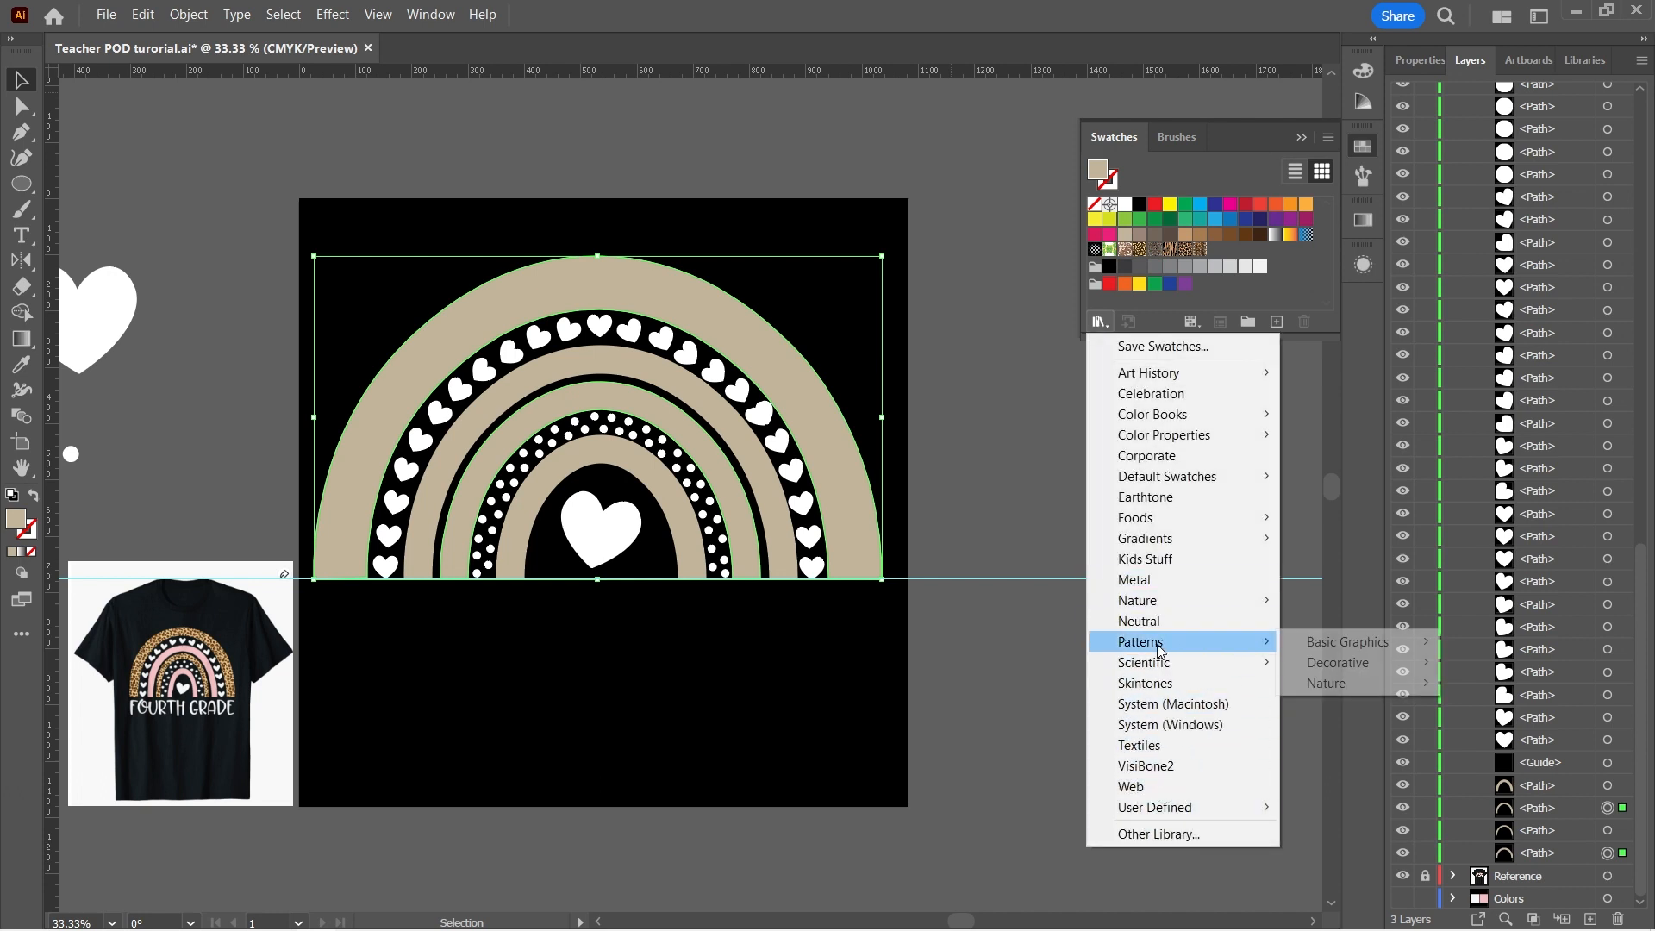
pyautogui.moveTo(1346, 693)
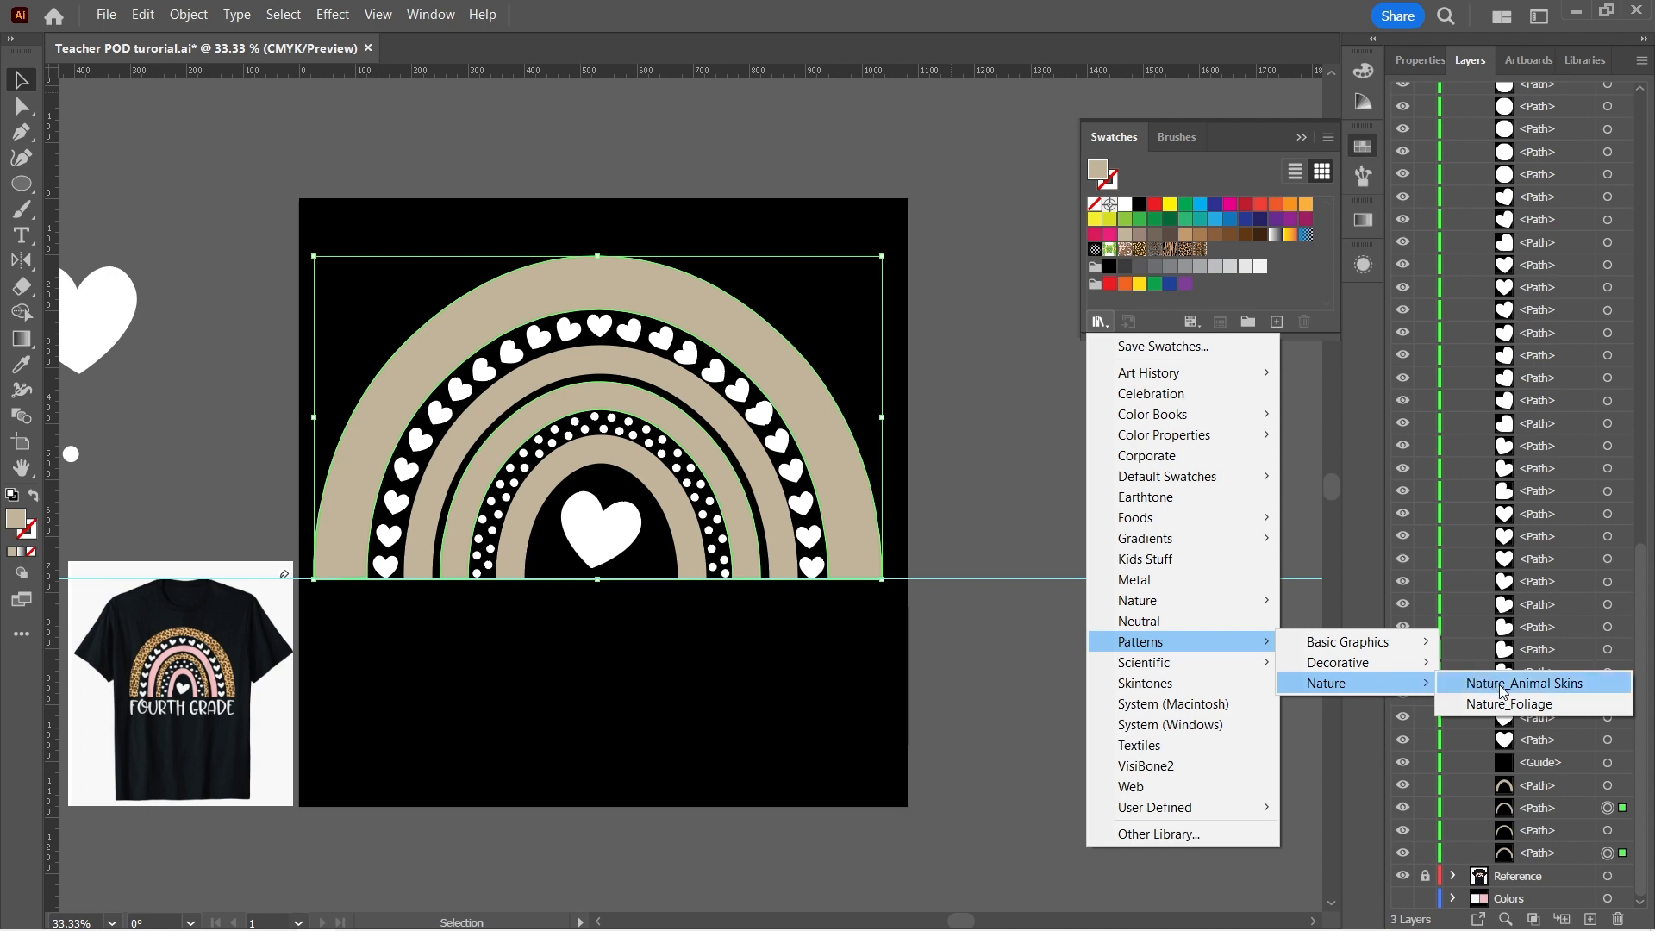
pyautogui.click(1559, 692)
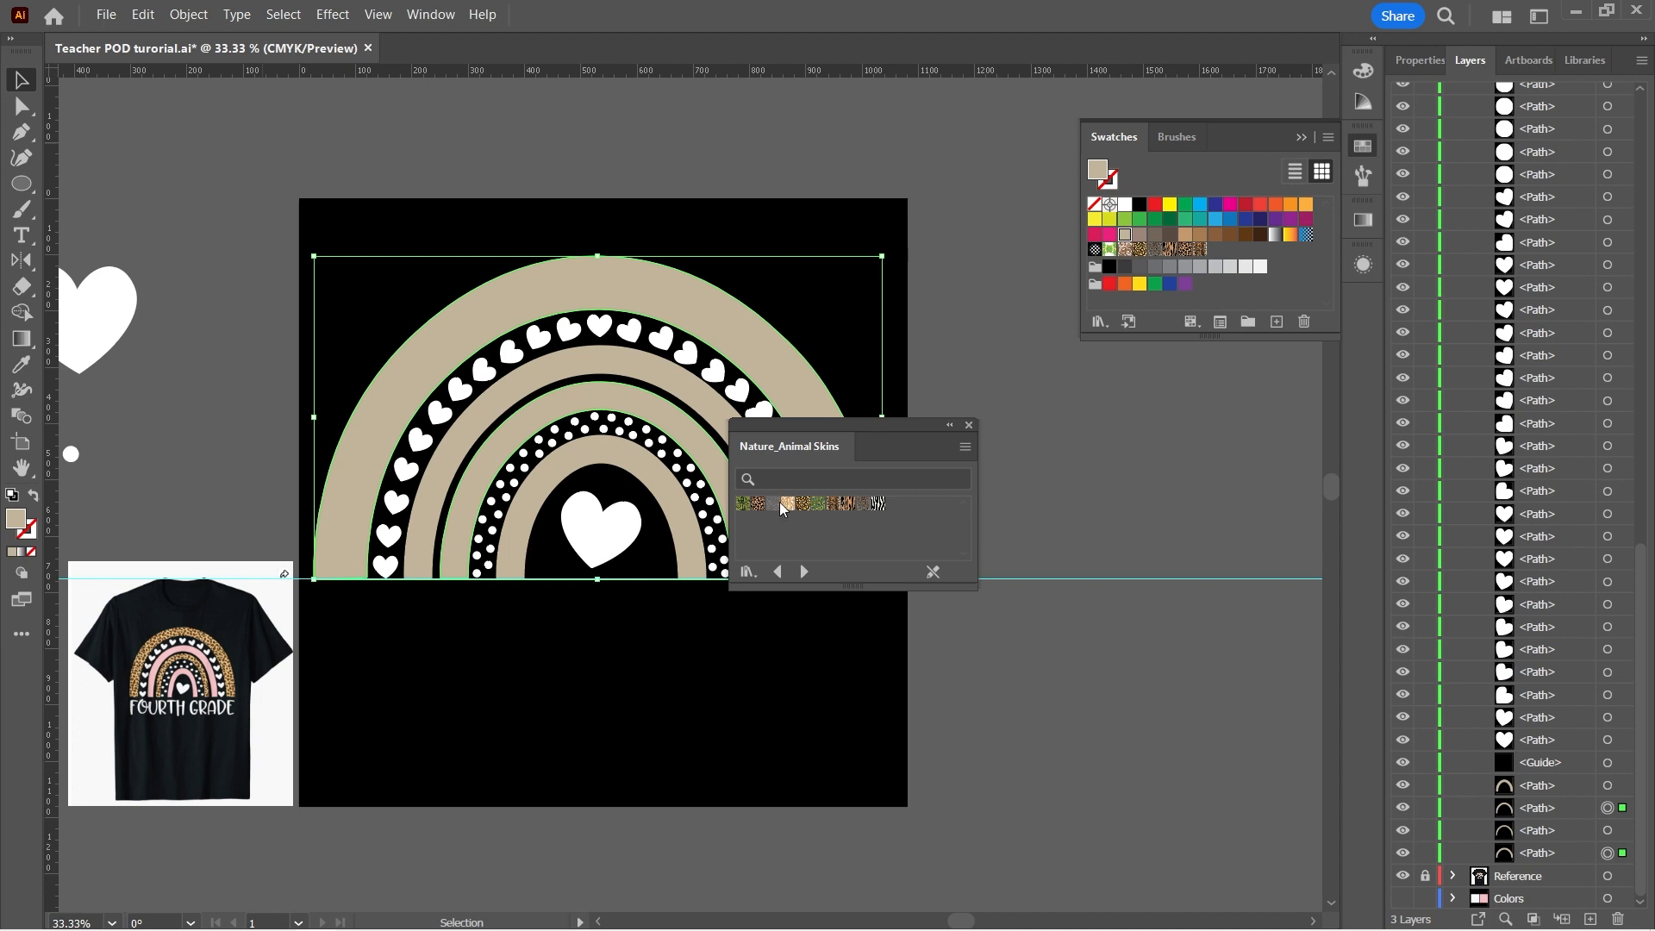
# Compare animal-skin patterns such as Cheetah on the two selected arches and fill them with Jaguar
pyautogui.click(758, 504)
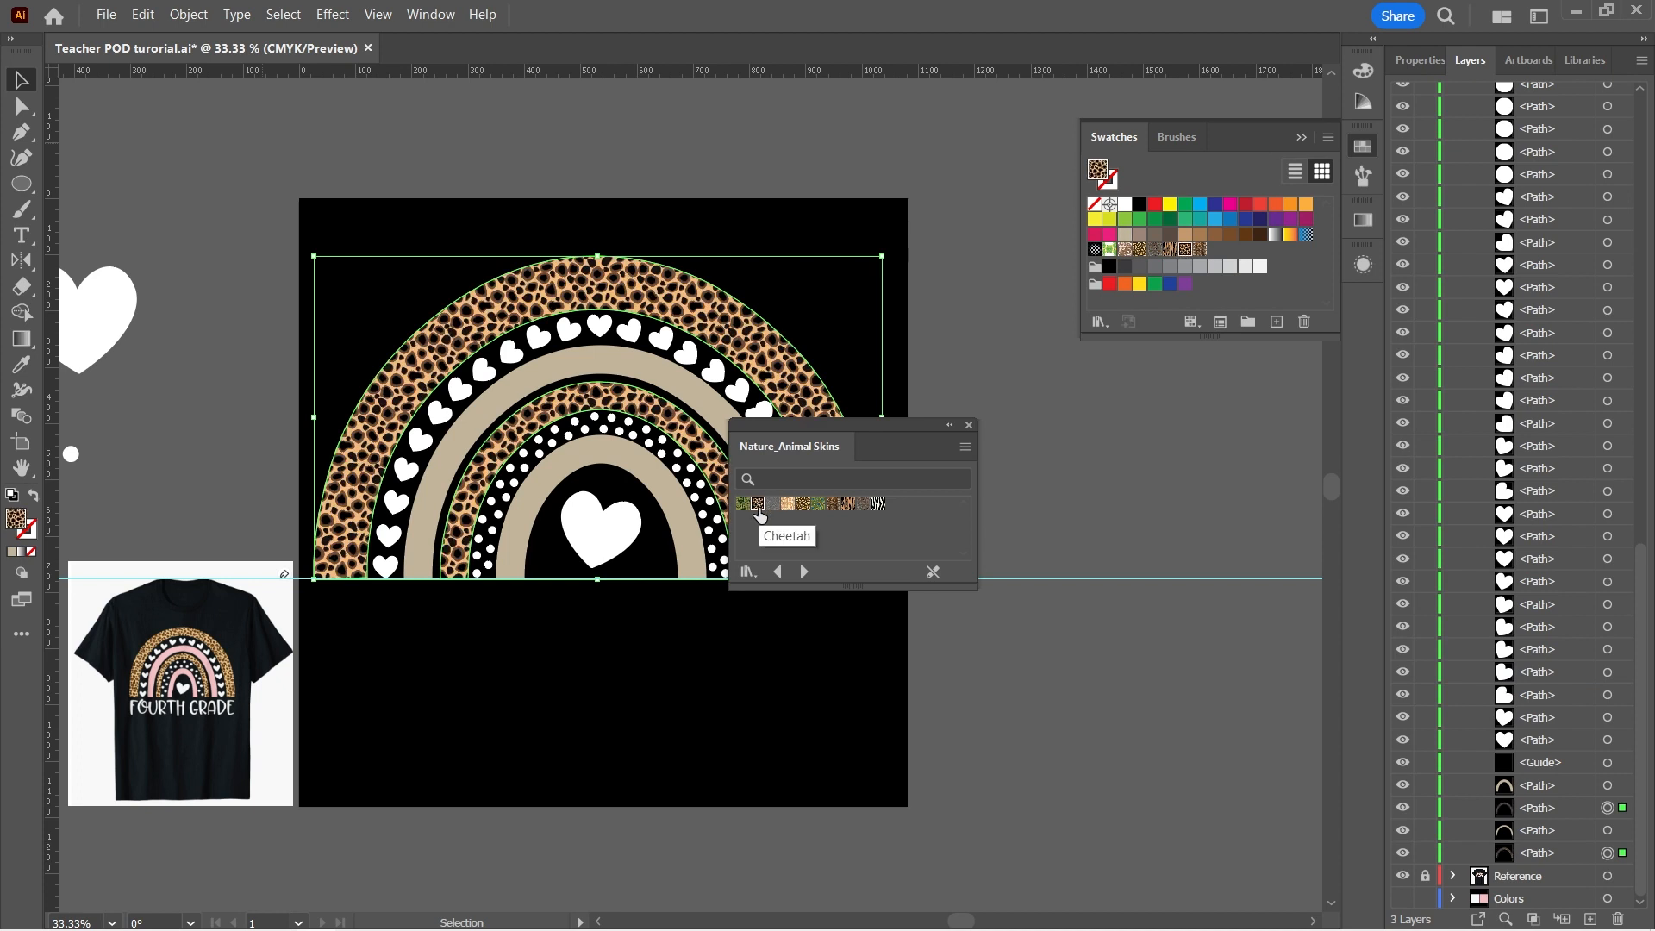
pyautogui.click(803, 504)
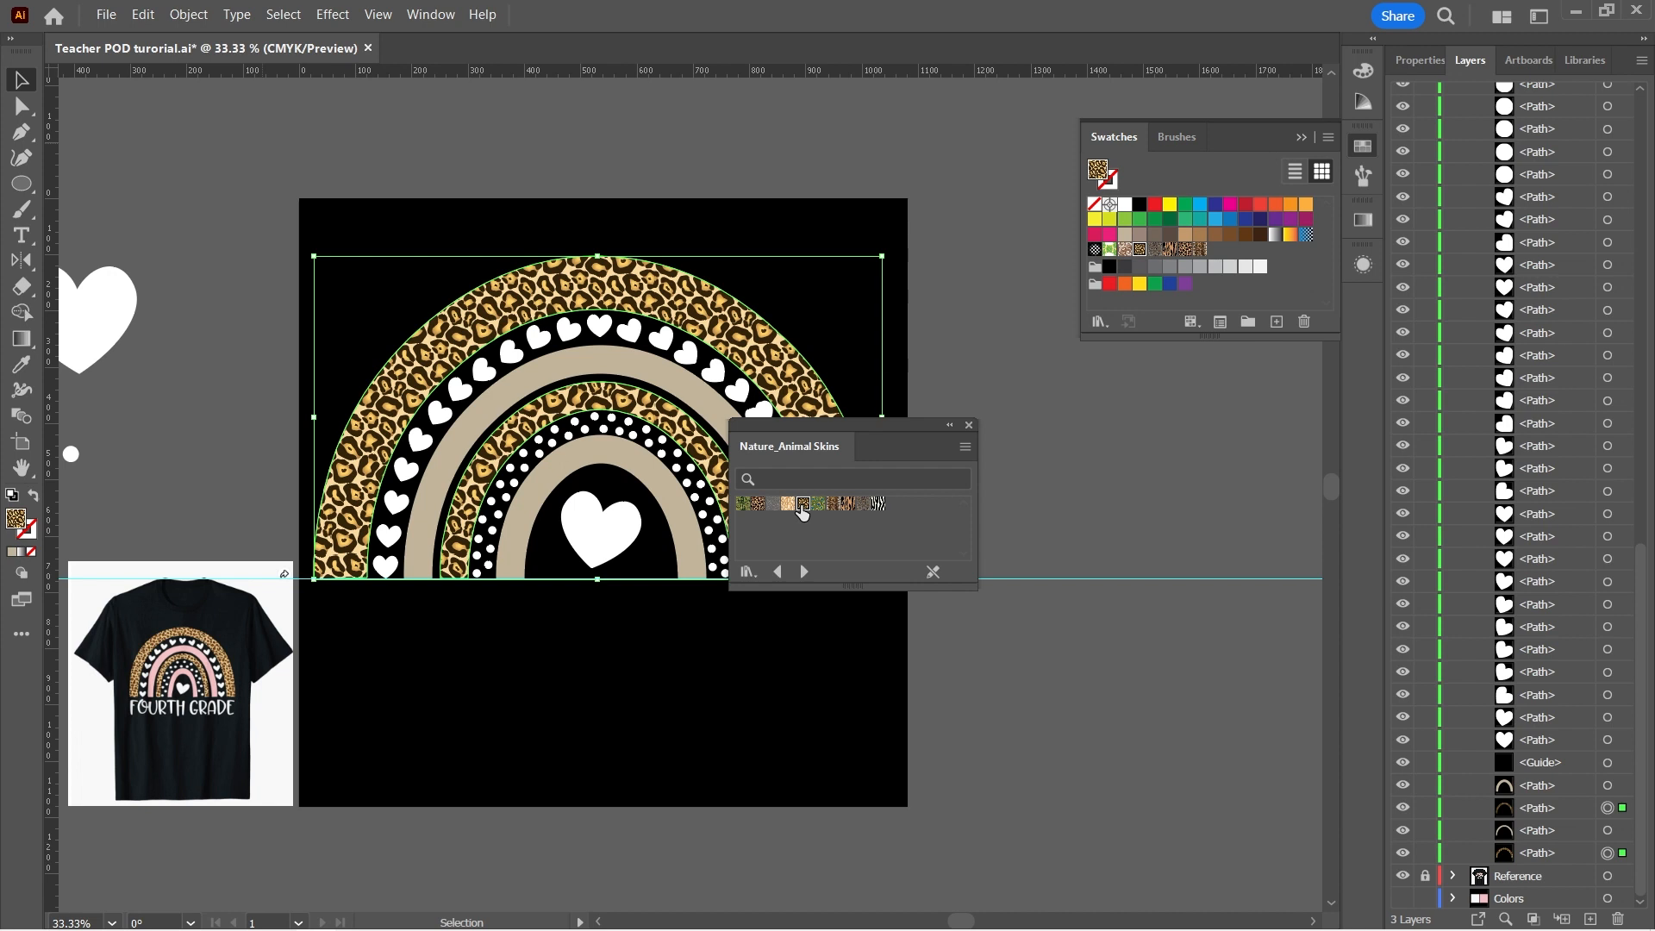
pyautogui.click(848, 504)
pyautogui.click(877, 504)
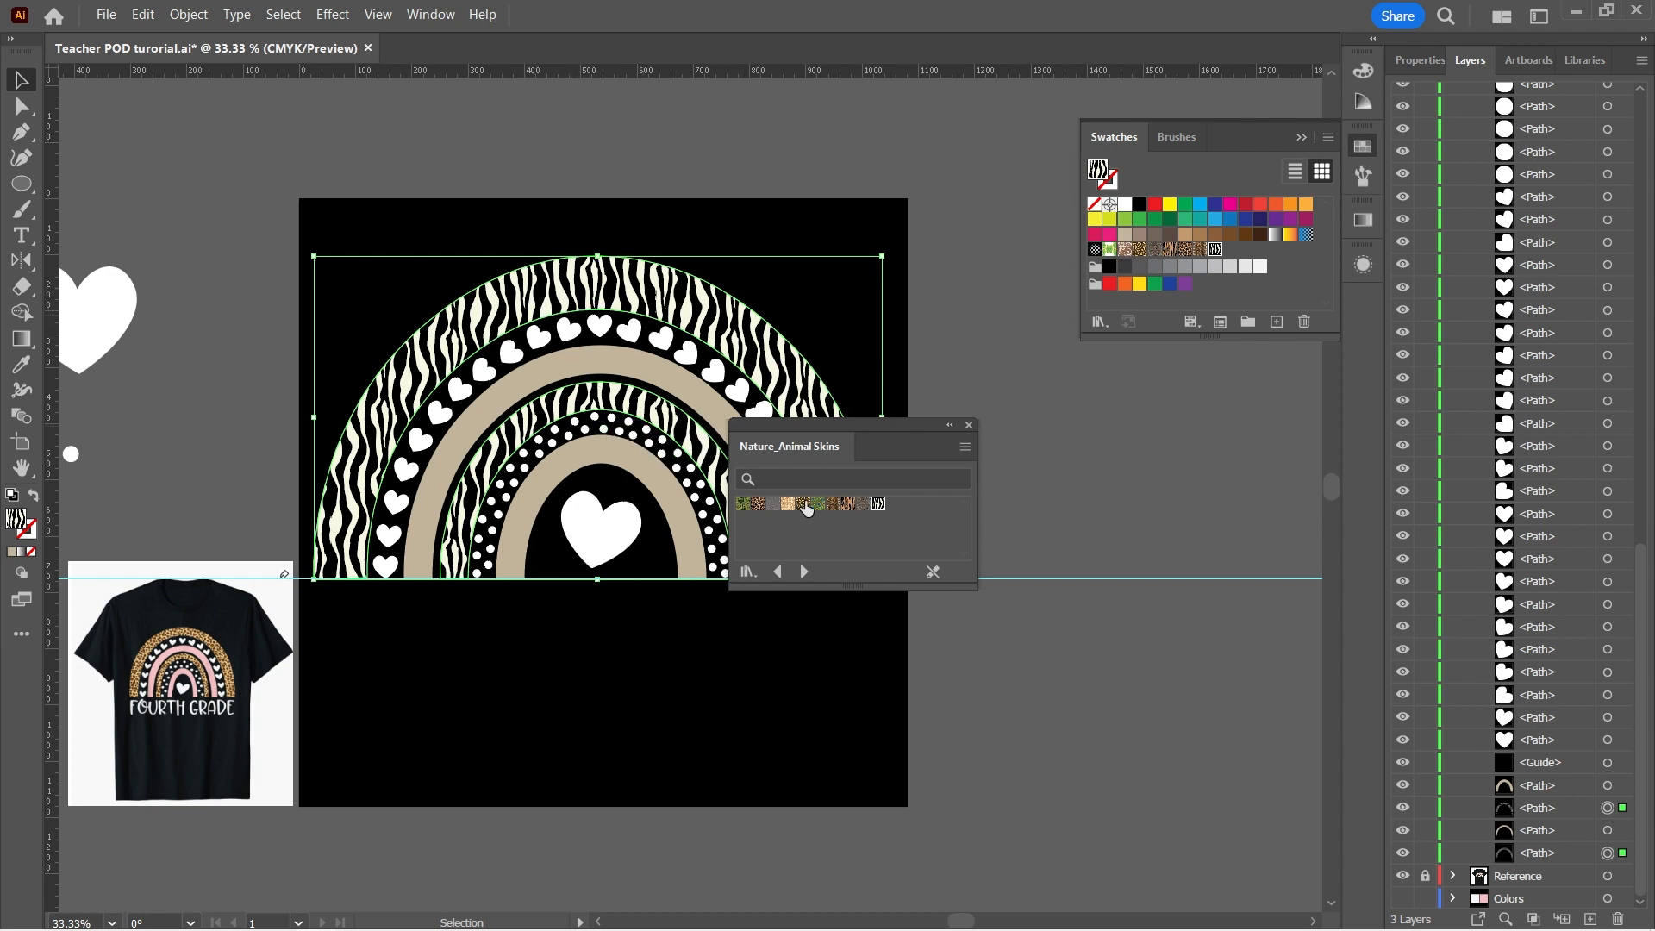
pyautogui.click(865, 509)
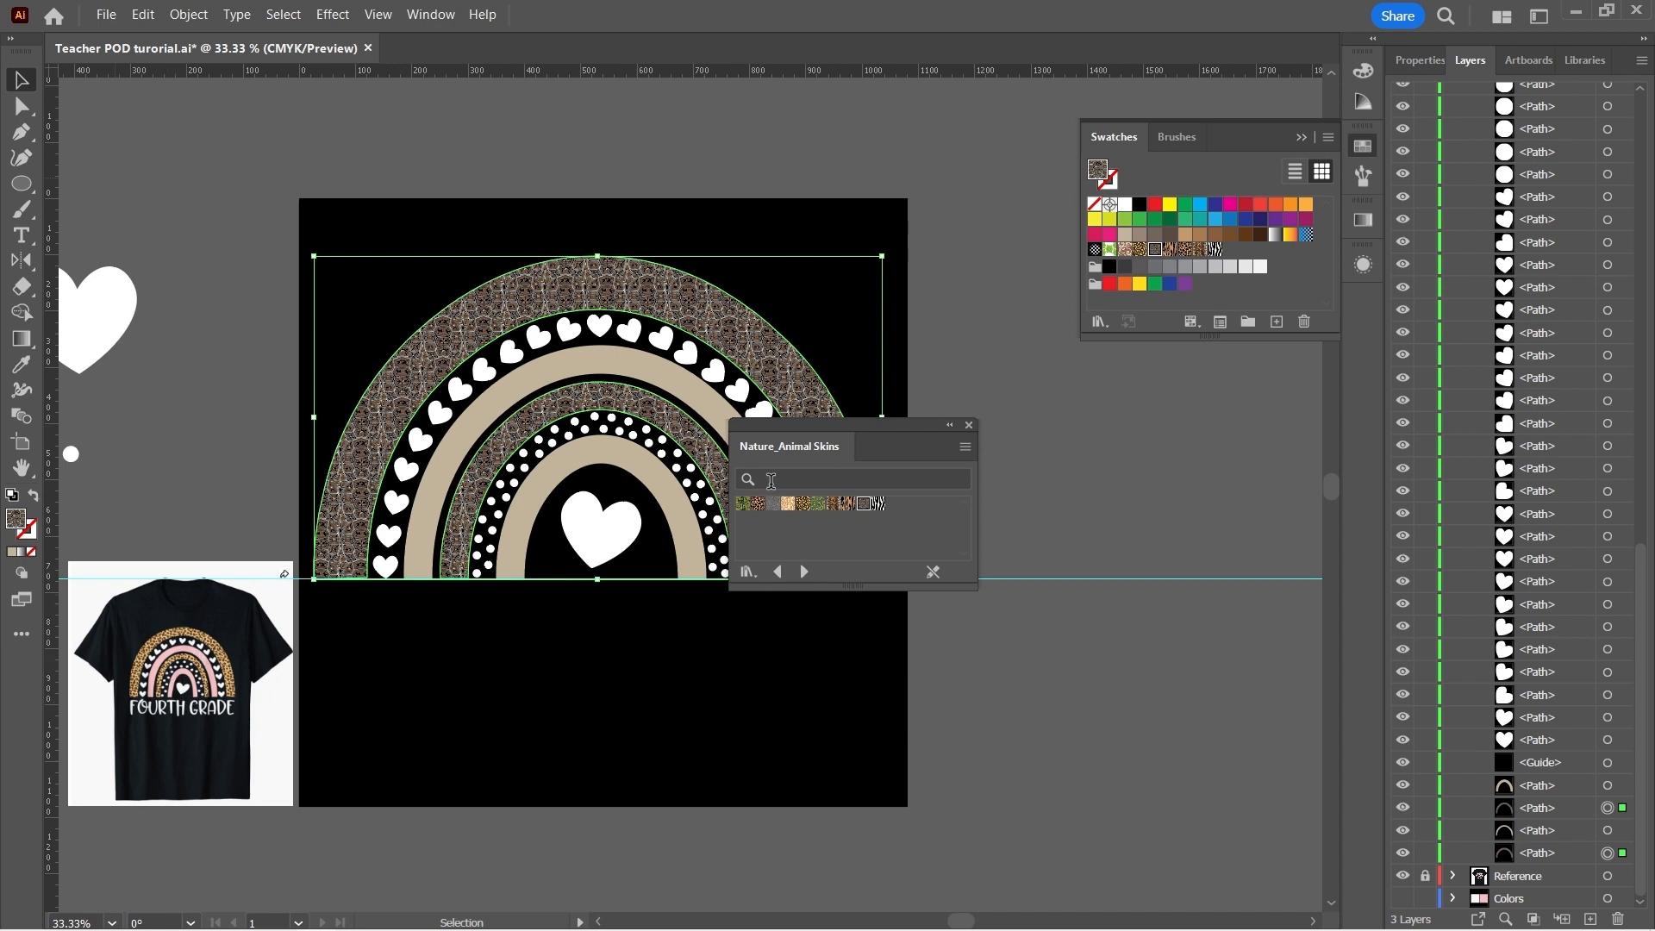
pyautogui.click(800, 507)
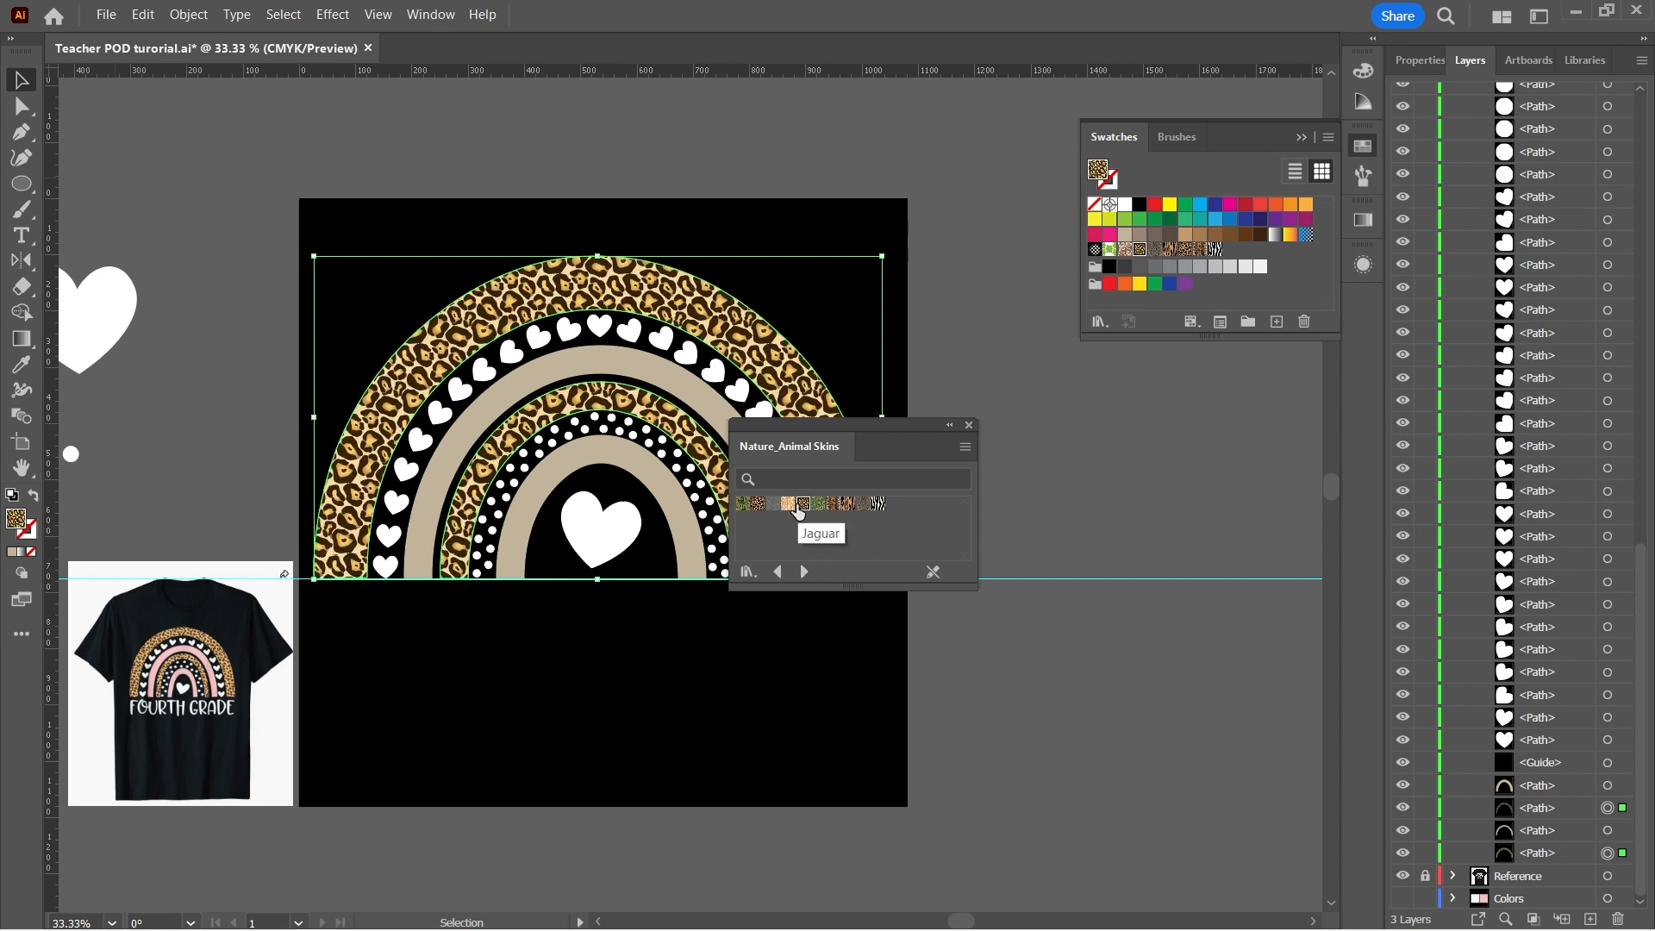
pyautogui.click(757, 505)
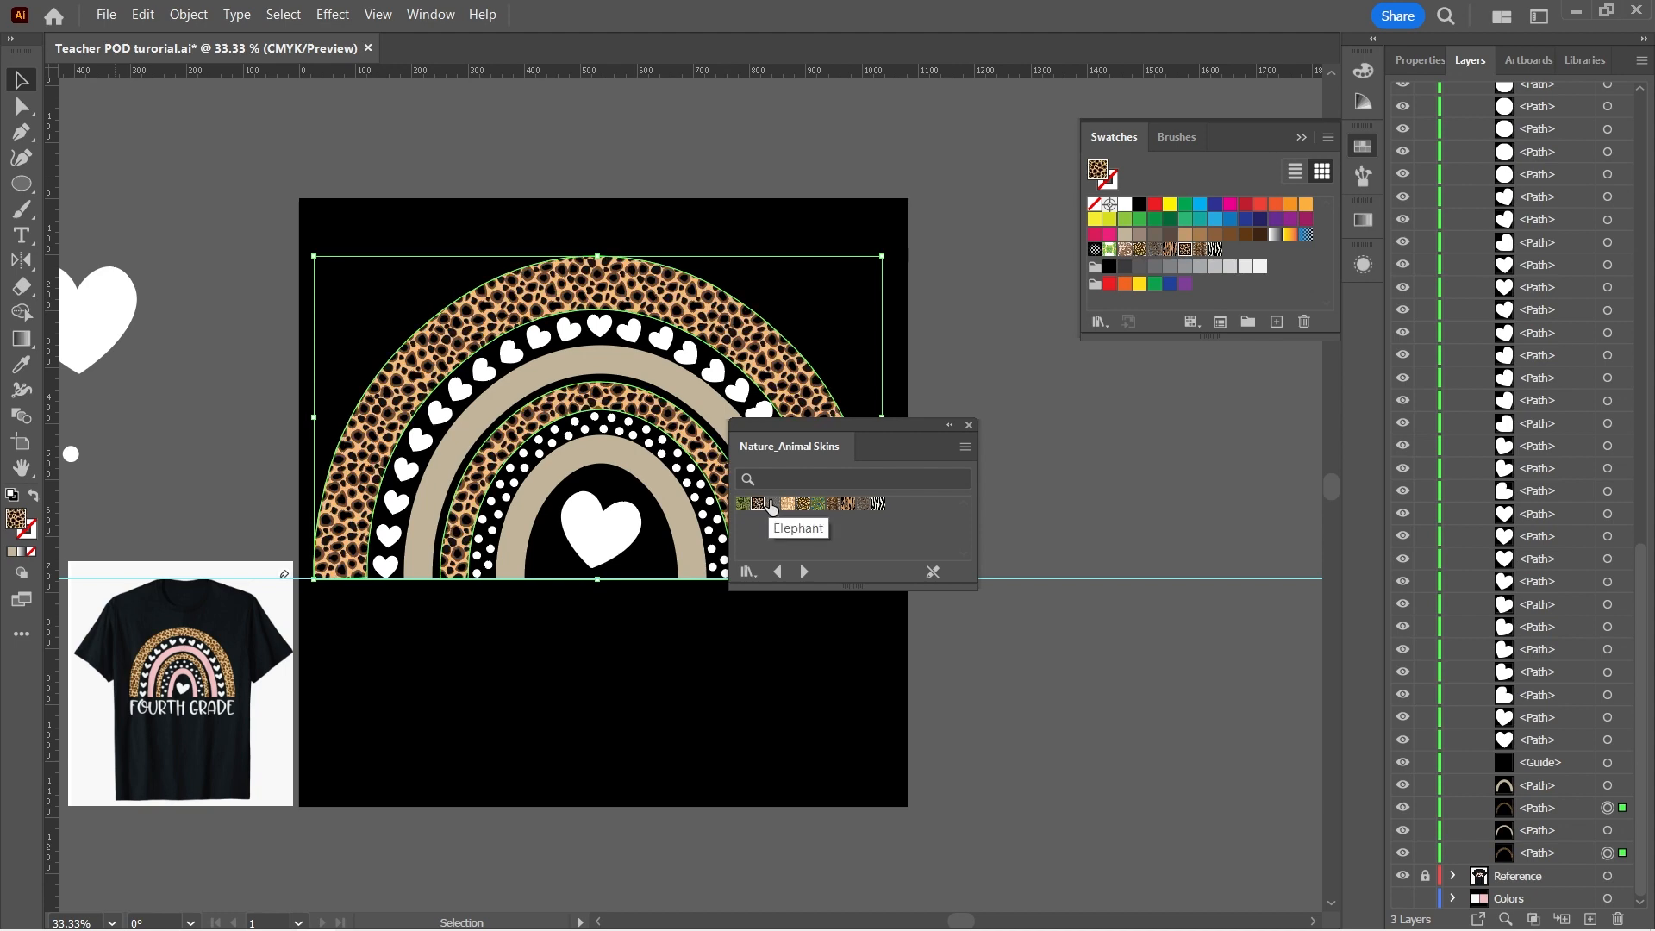
pyautogui.click(800, 504)
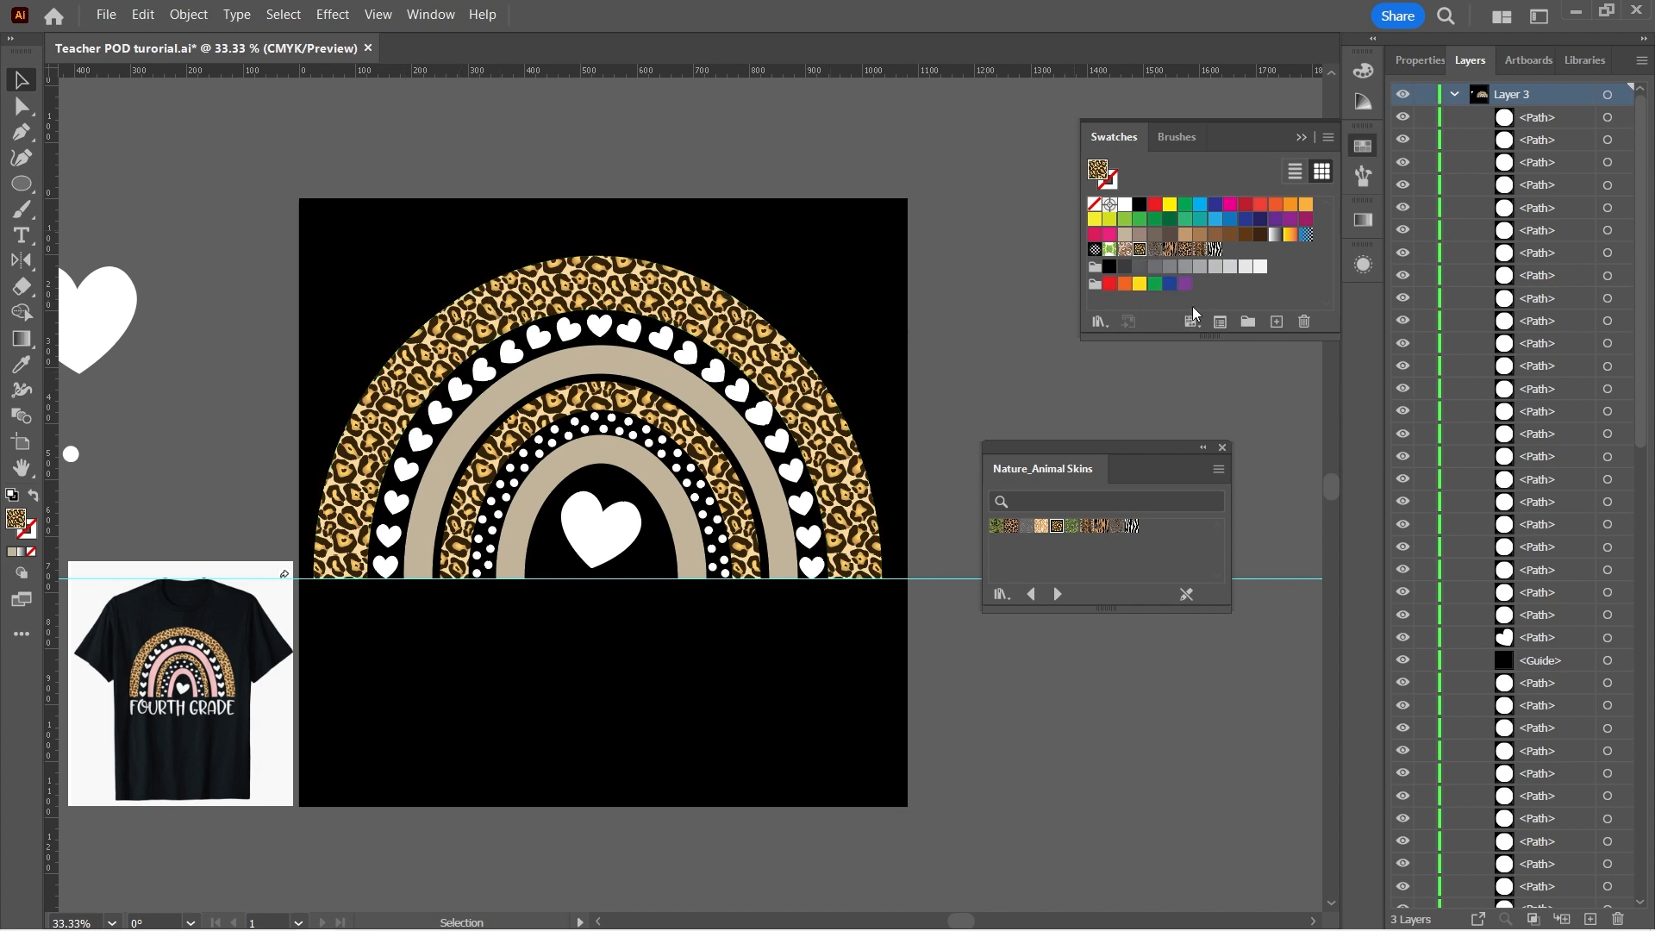
# Open the Jaguar swatch for pattern editing and move its Pattern Options clear of the other open palettes
pyautogui.doubleClick(1140, 251)
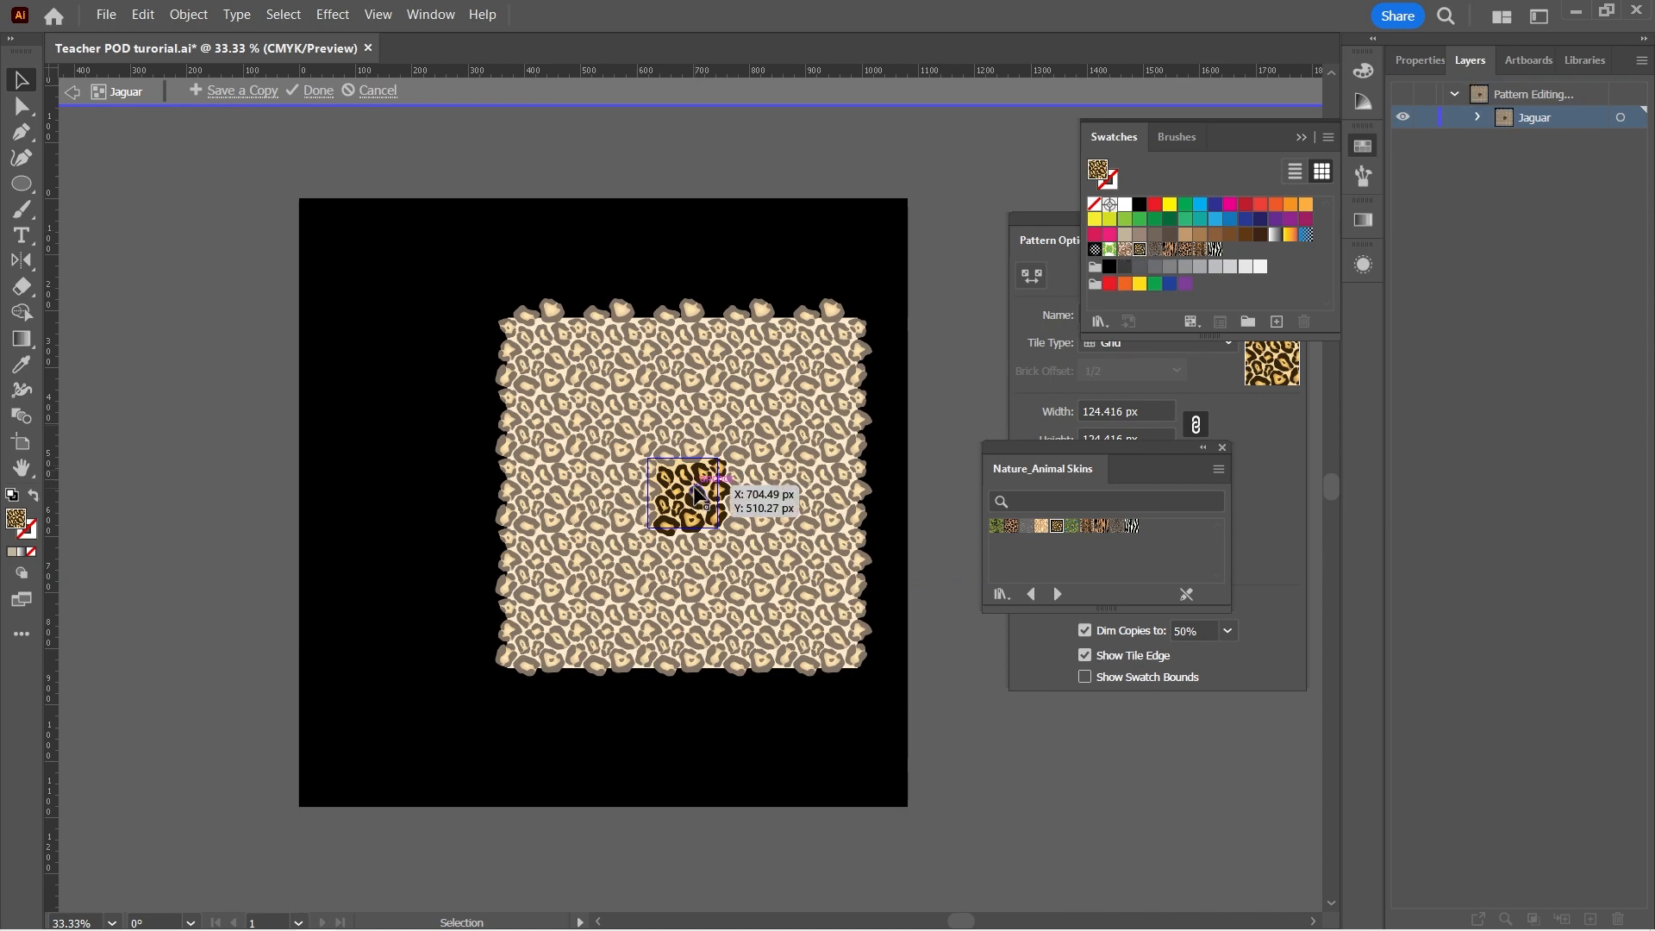
pyautogui.scroll(2, 695, 494)
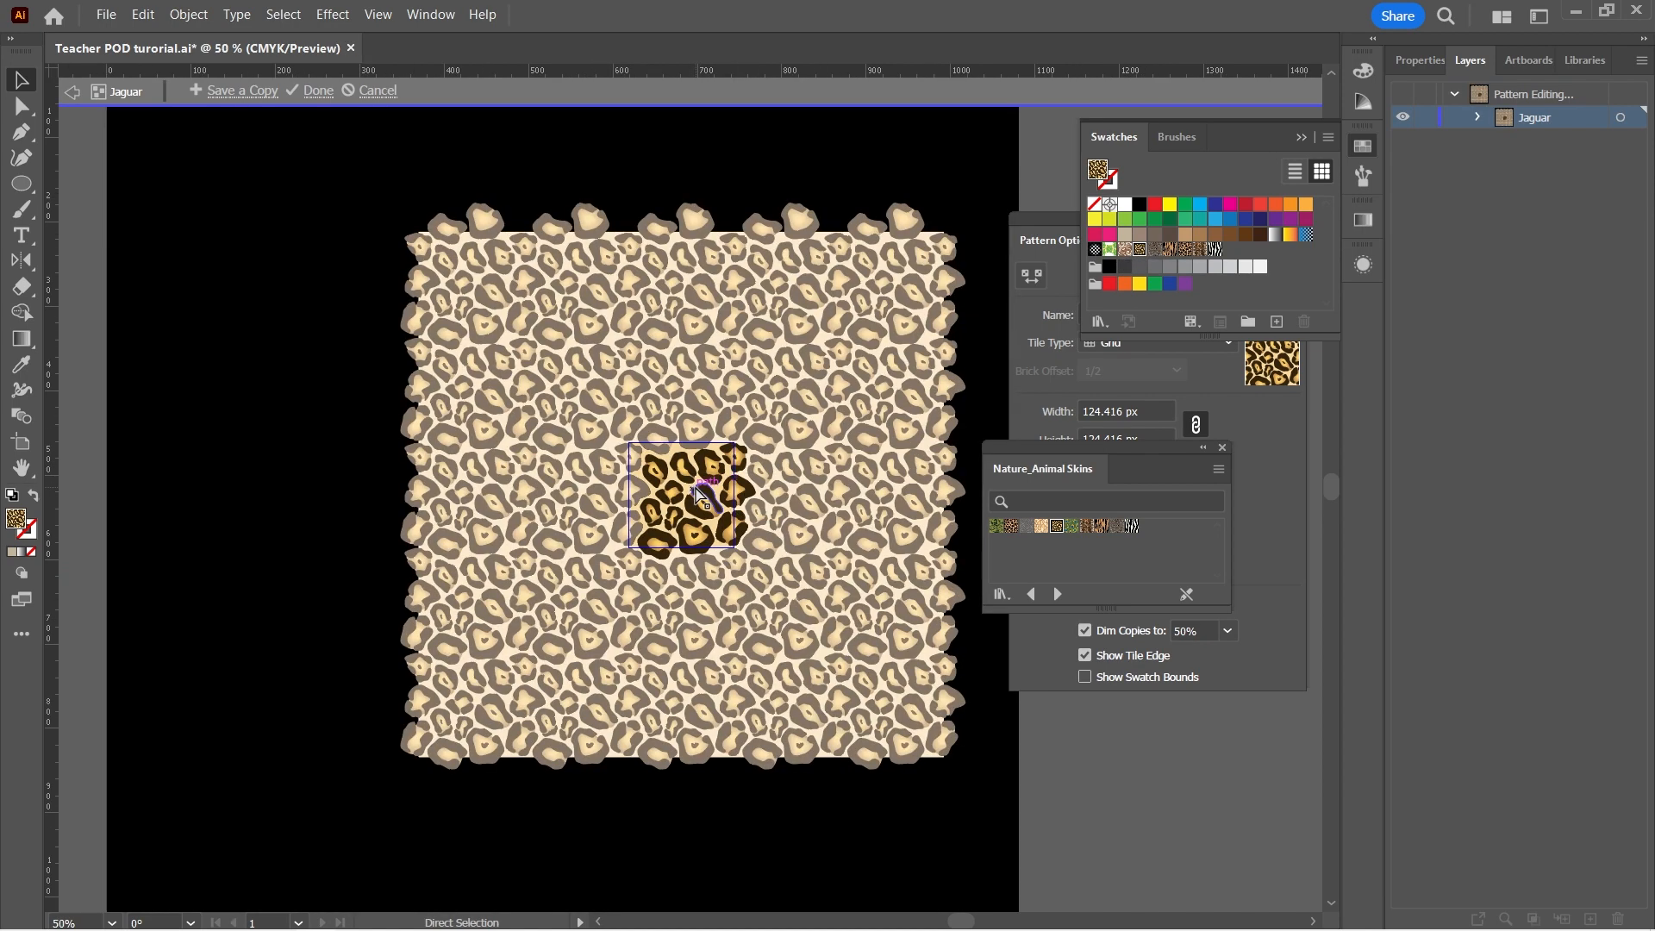
pyautogui.moveTo(1050, 234); pyautogui.dragTo(975, 218)
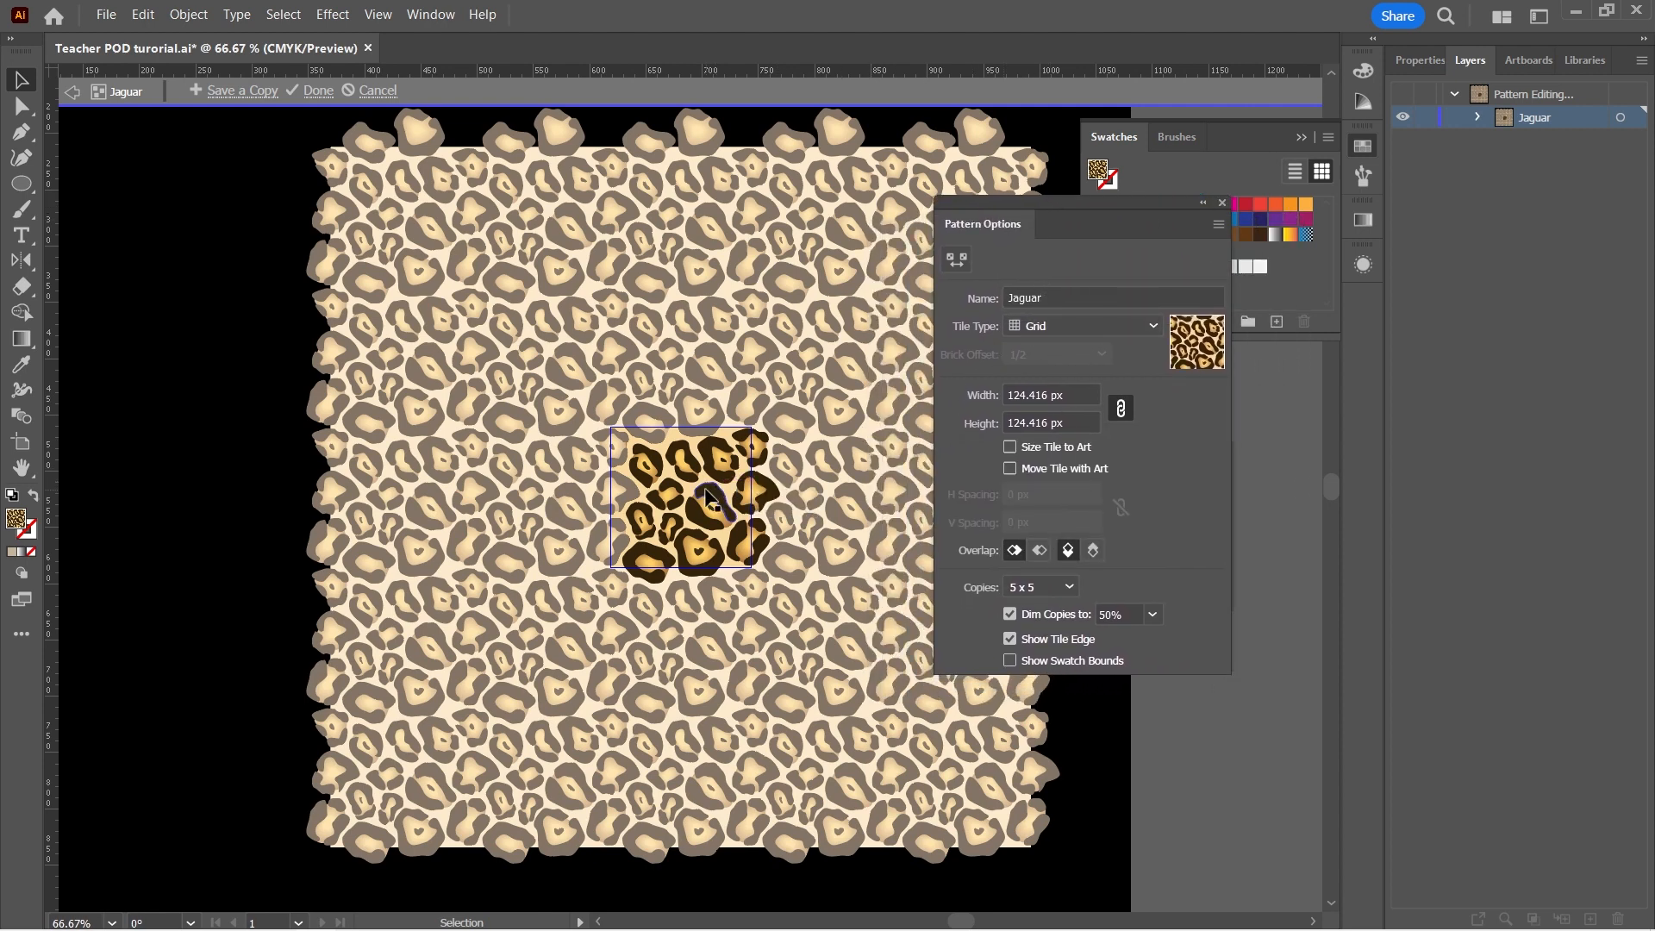
pyautogui.moveTo(708, 498)
pyautogui.mouseDown()
pyautogui.moveTo(738, 491)
pyautogui.moveTo(709, 509)
pyautogui.mouseUp()
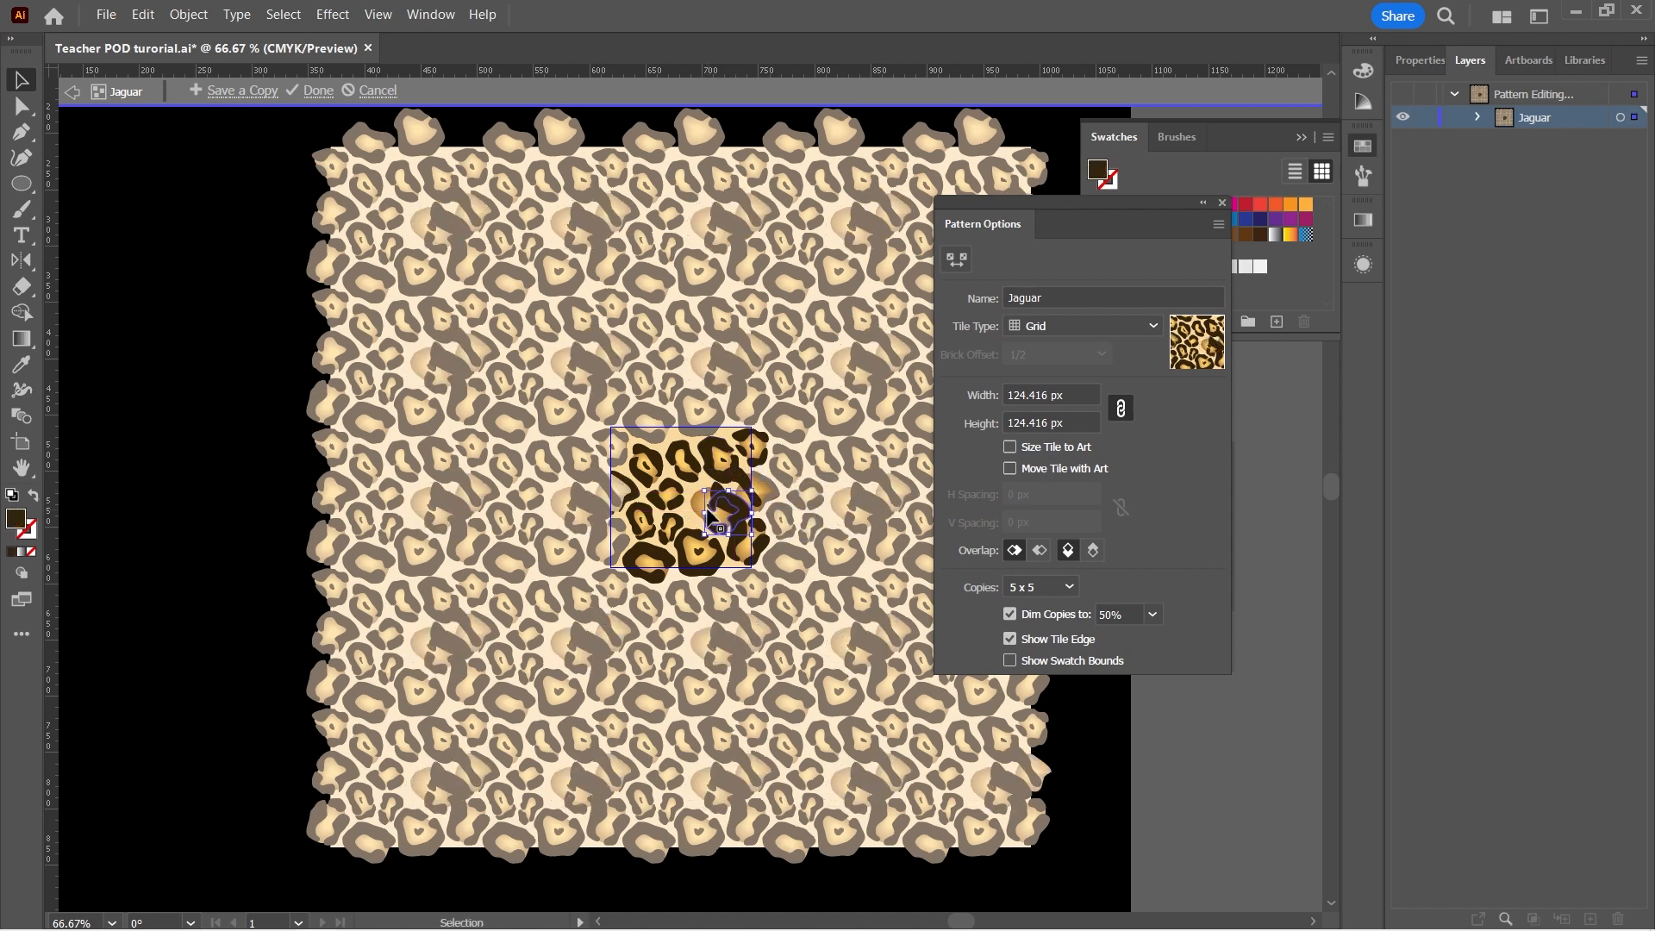
pyautogui.hotkey('ctrl', 'z')
pyautogui.hotkey('ctrl', 'z')
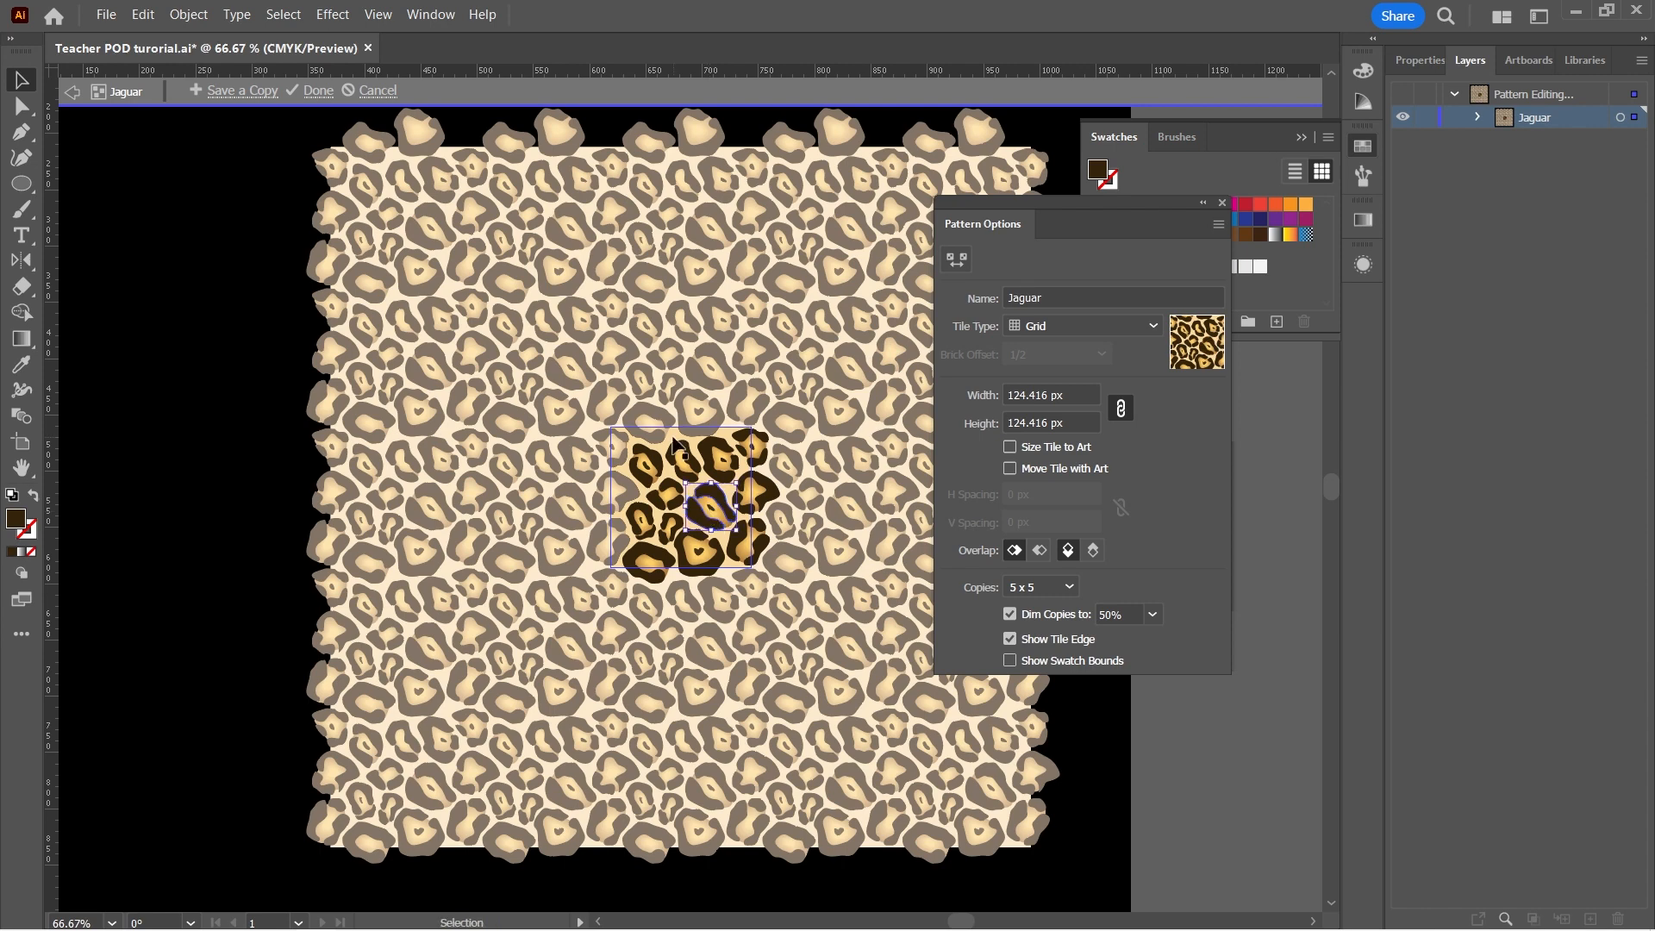
# Choose a darker shade for the fill of the Jaguar pattern's tan background shape
pyautogui.click(675, 444)
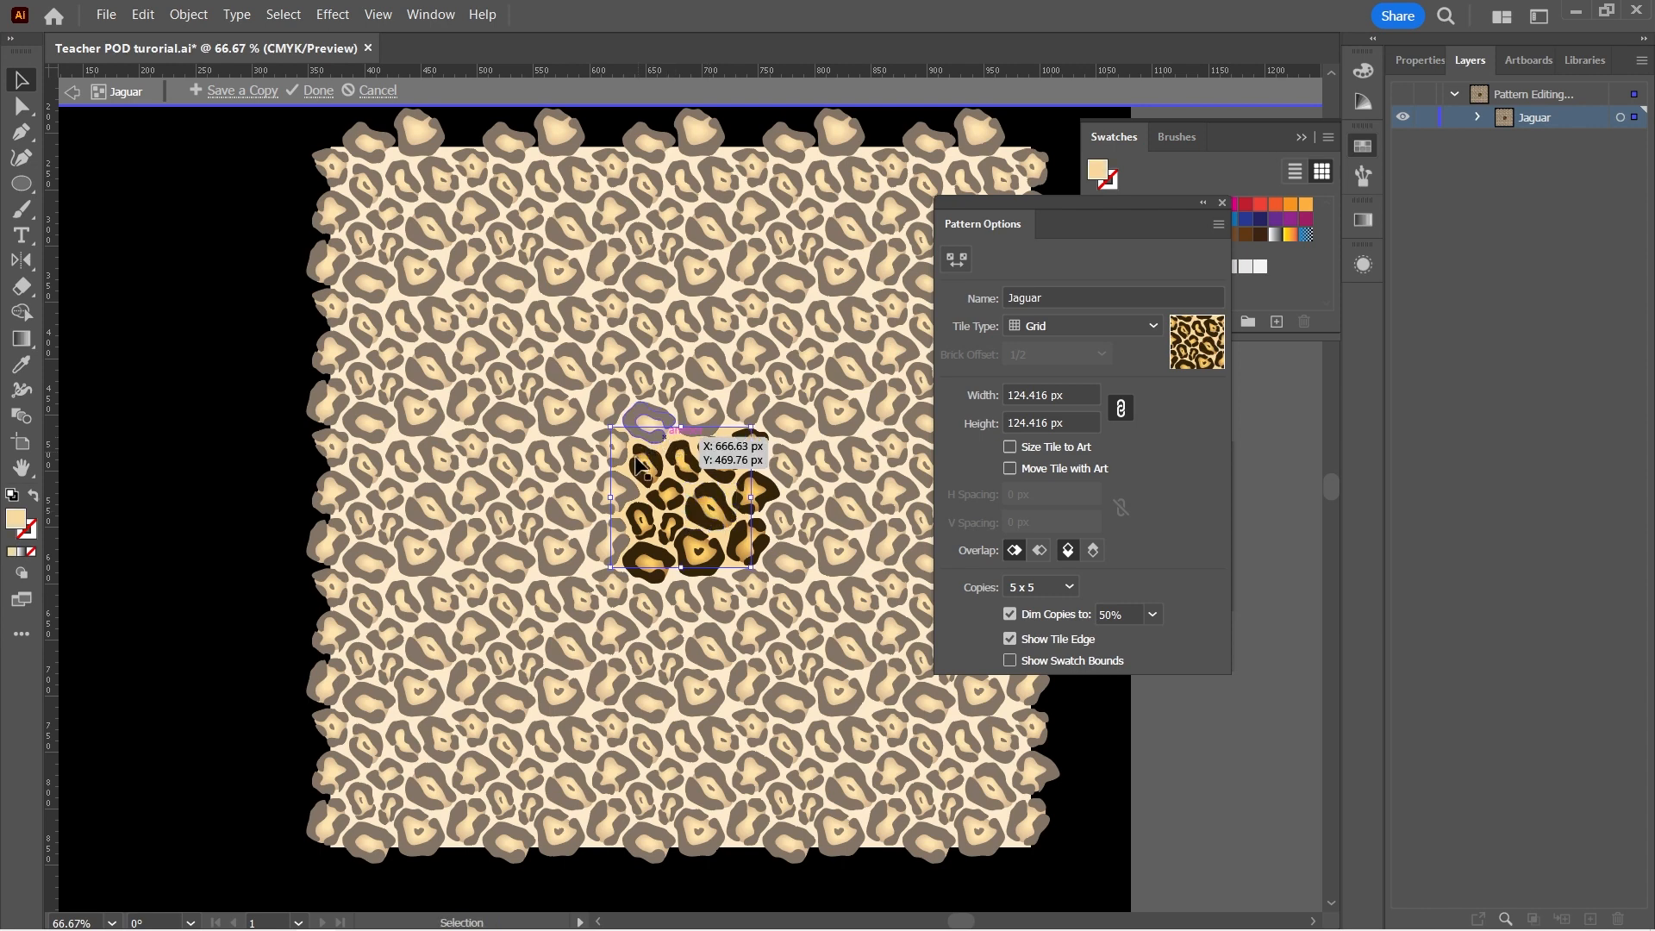
pyautogui.doubleClick(14, 520)
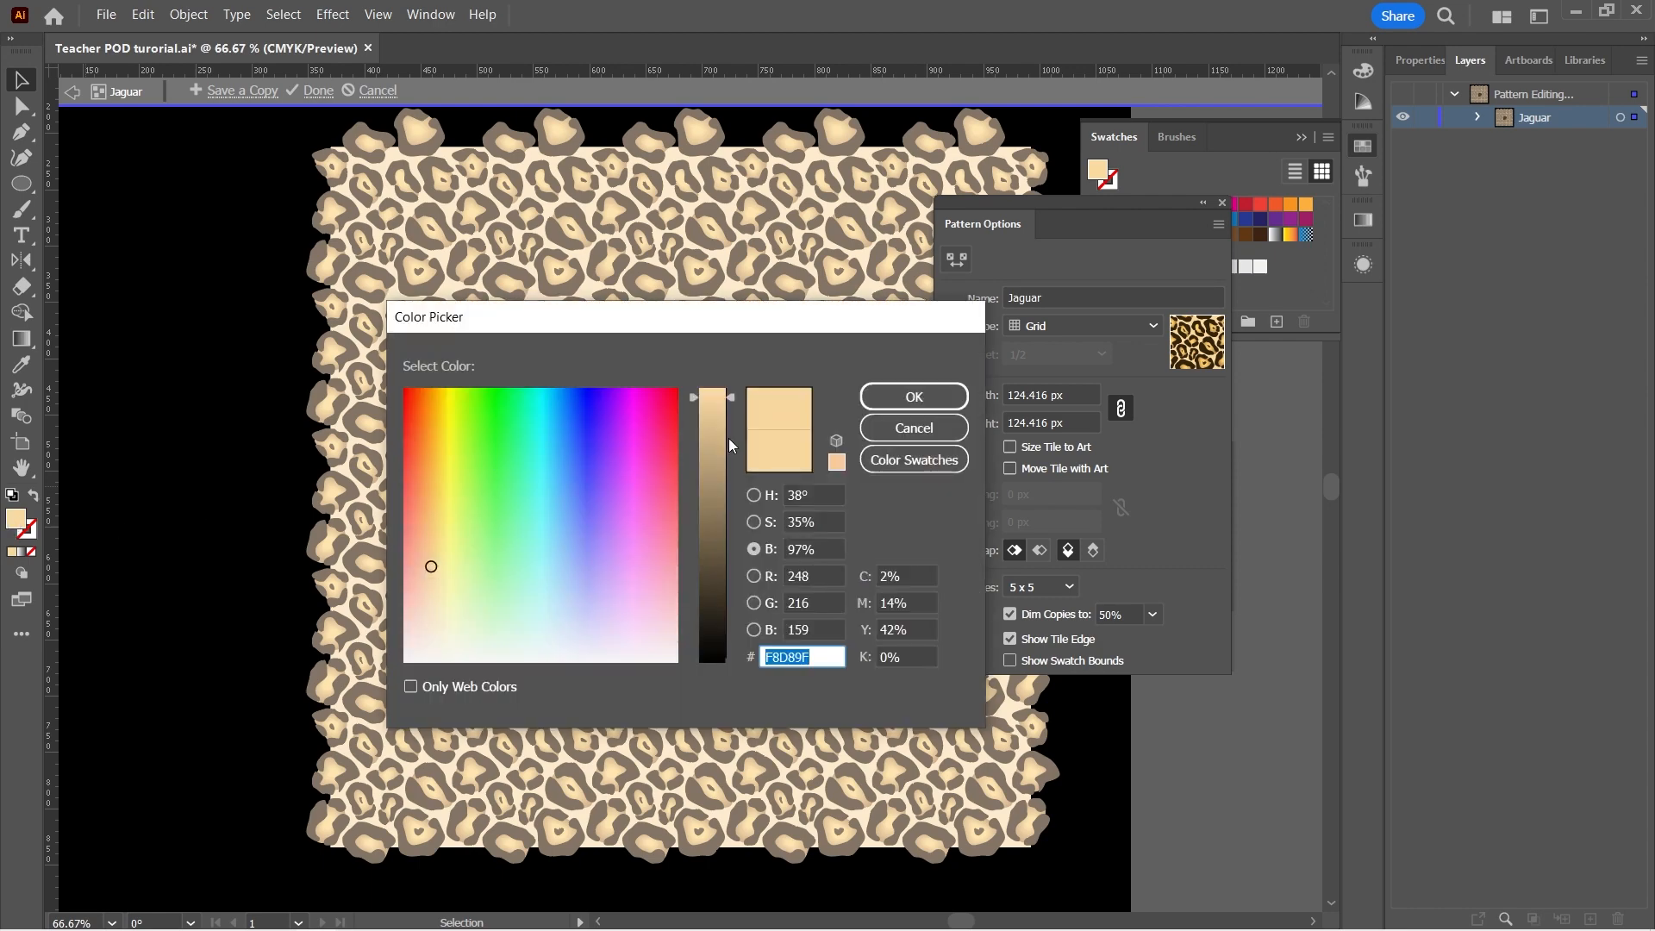
pyautogui.click(715, 429)
pyautogui.click(881, 398)
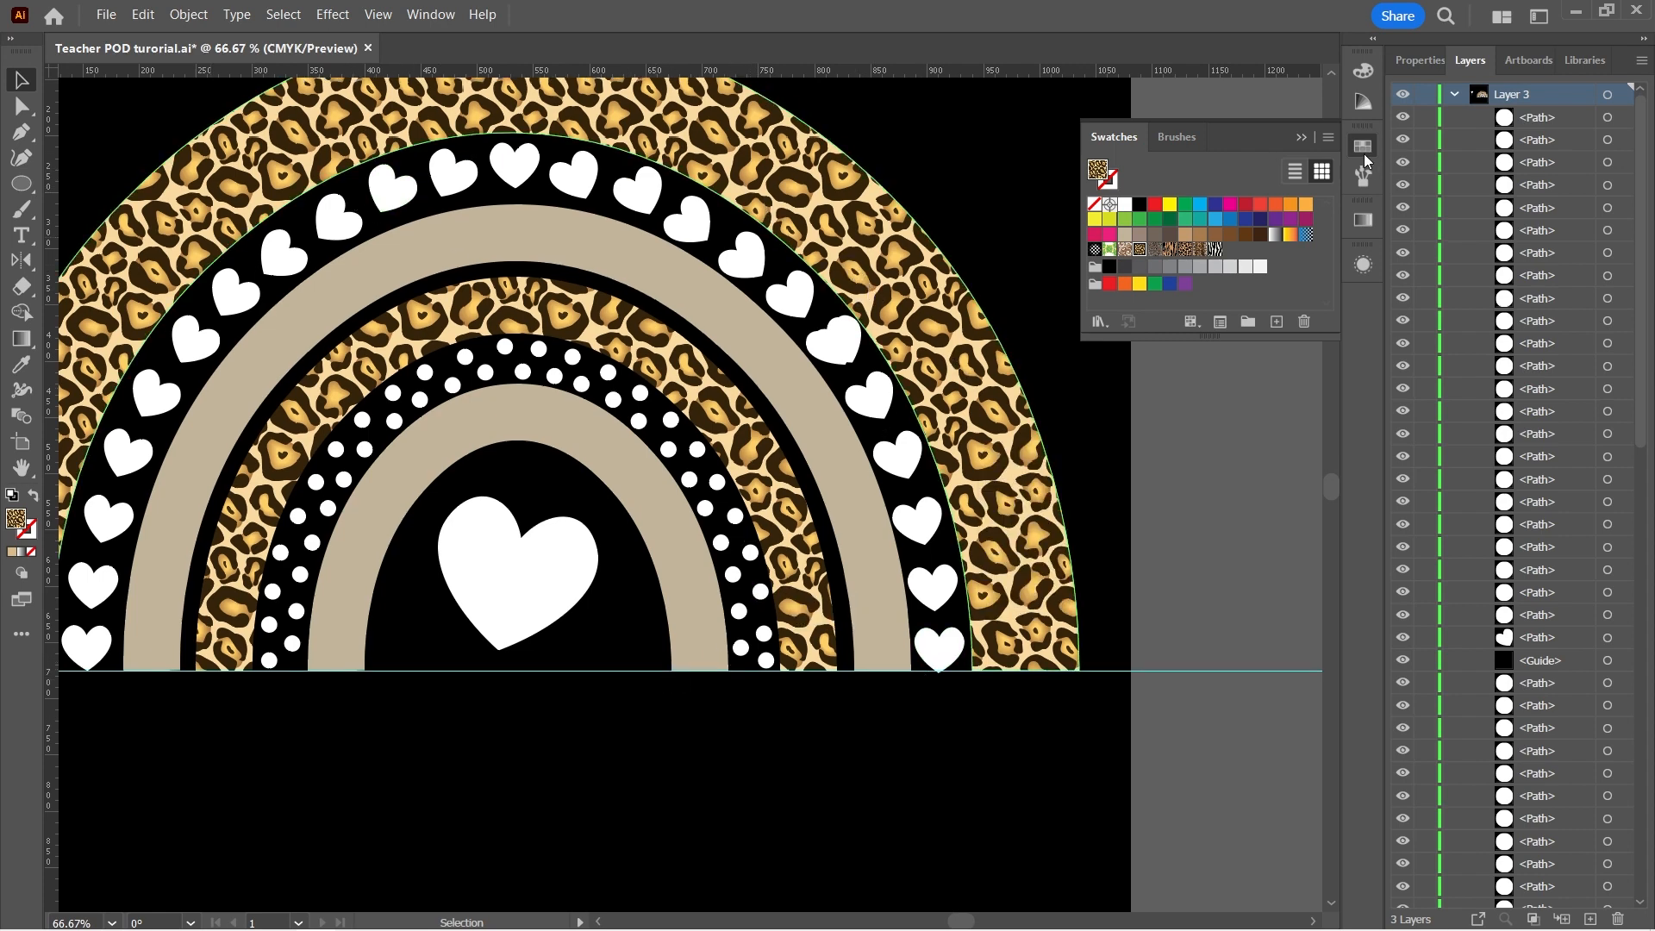
# Put away the swatches, collapse Layer 3 and make the Colors layer visible
pyautogui.click(1360, 155)
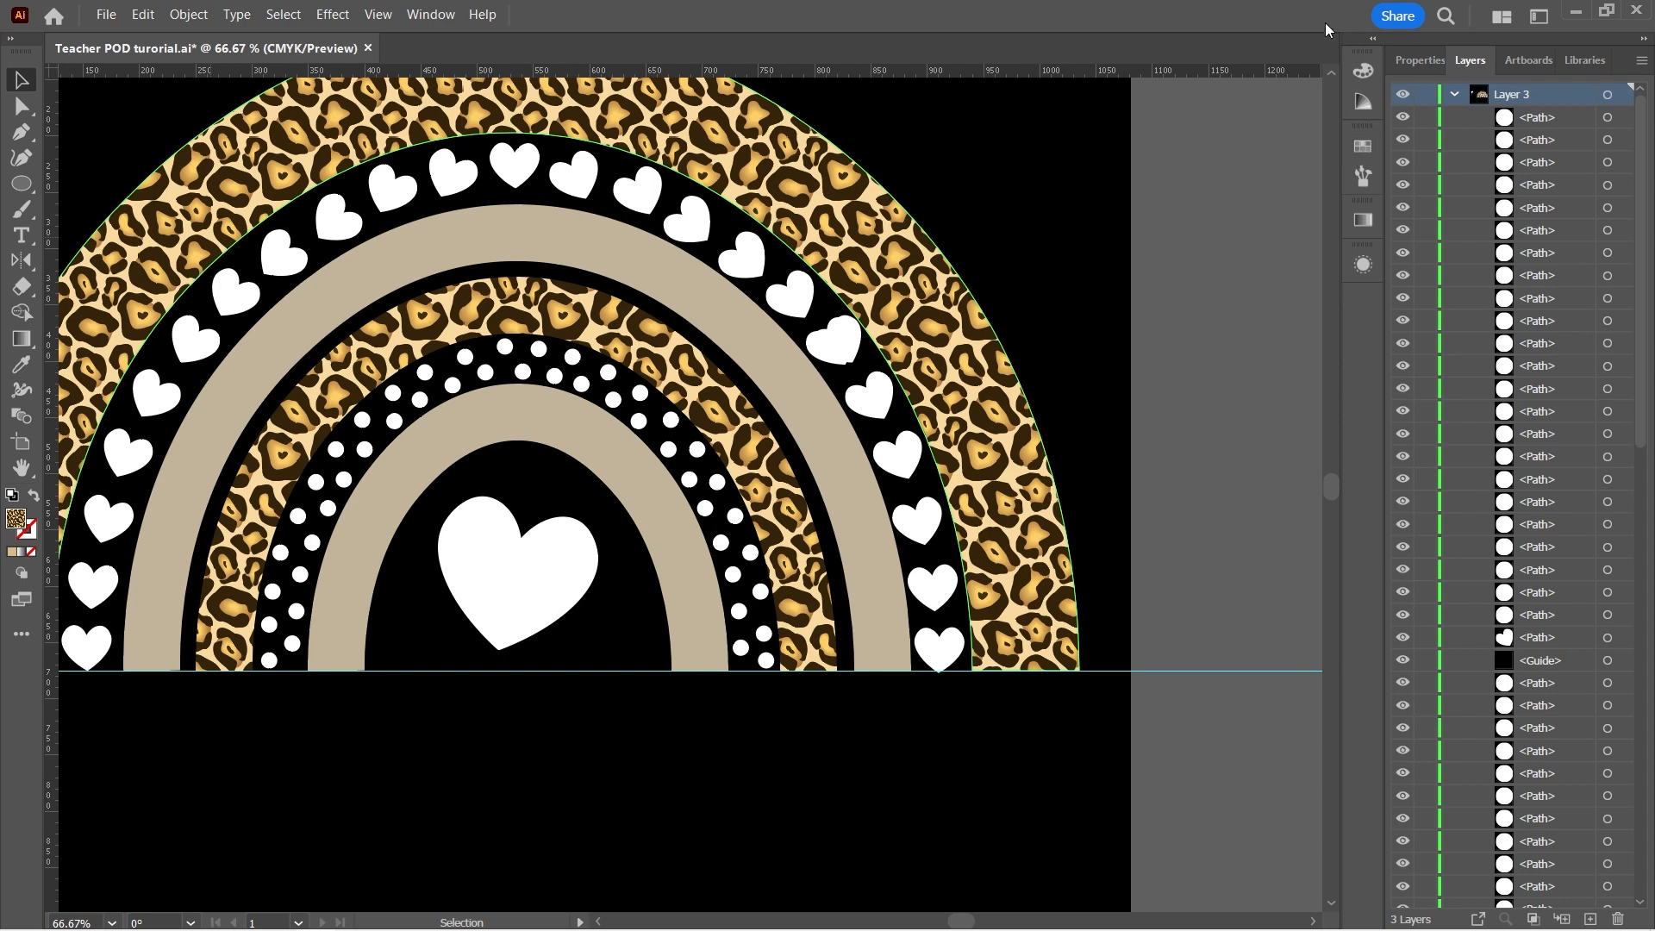
pyautogui.hotkey('ctrl', '-')
pyautogui.hotkey('ctrl', '-')
pyautogui.hotkey('ctrl', '-')
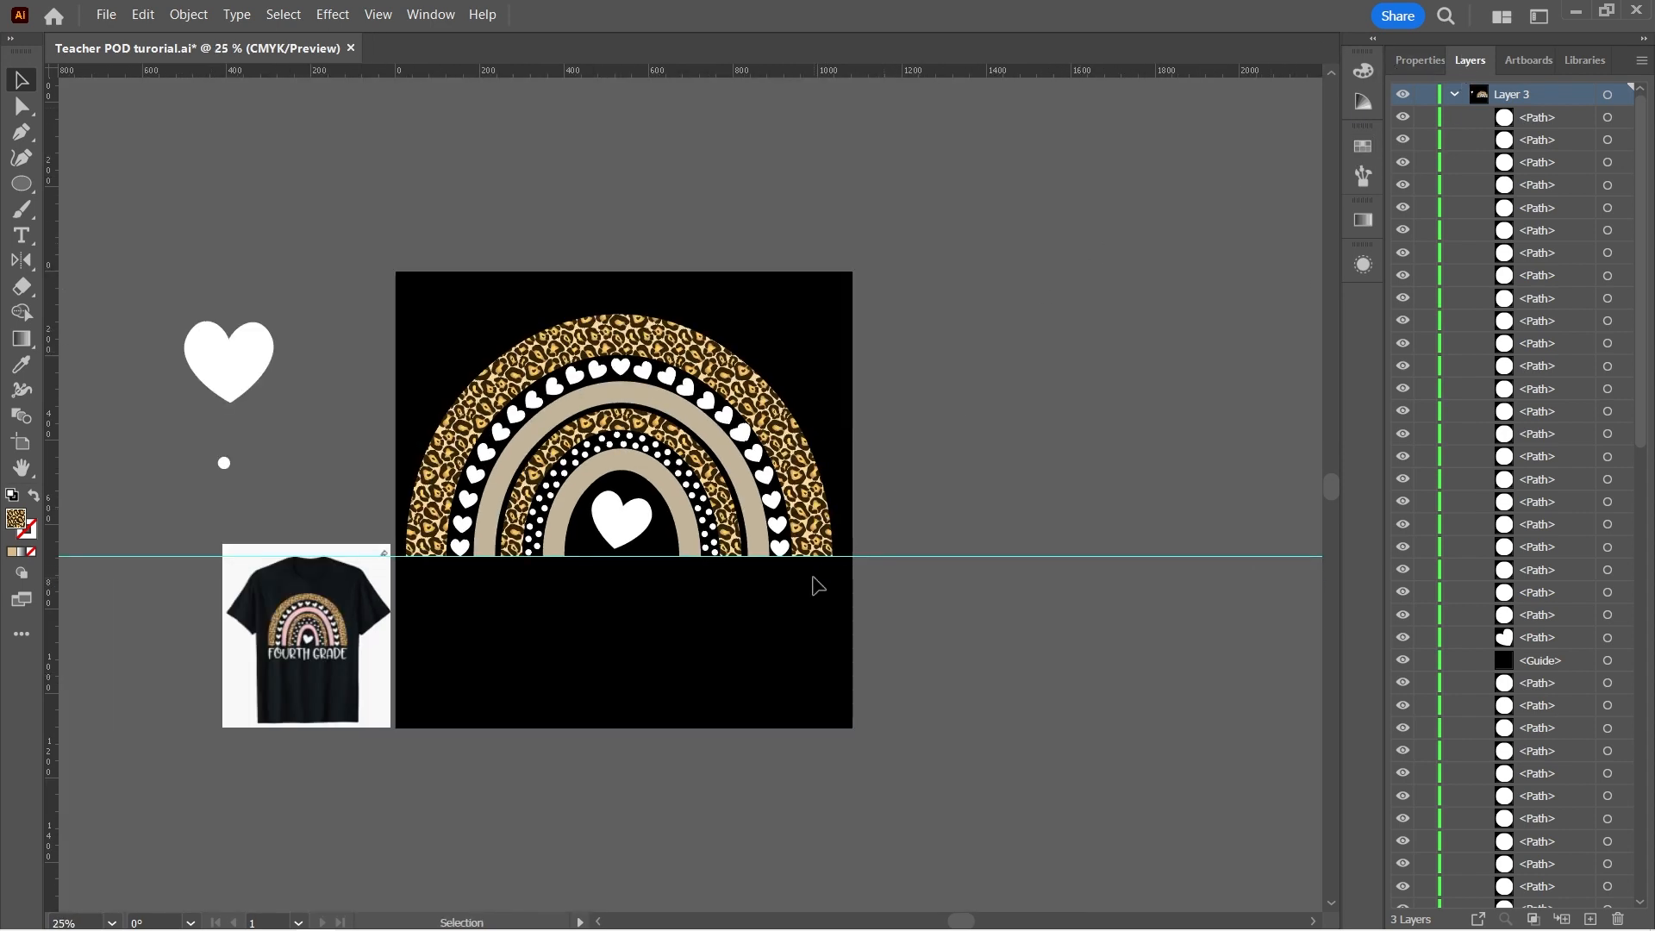
pyautogui.click(1419, 62)
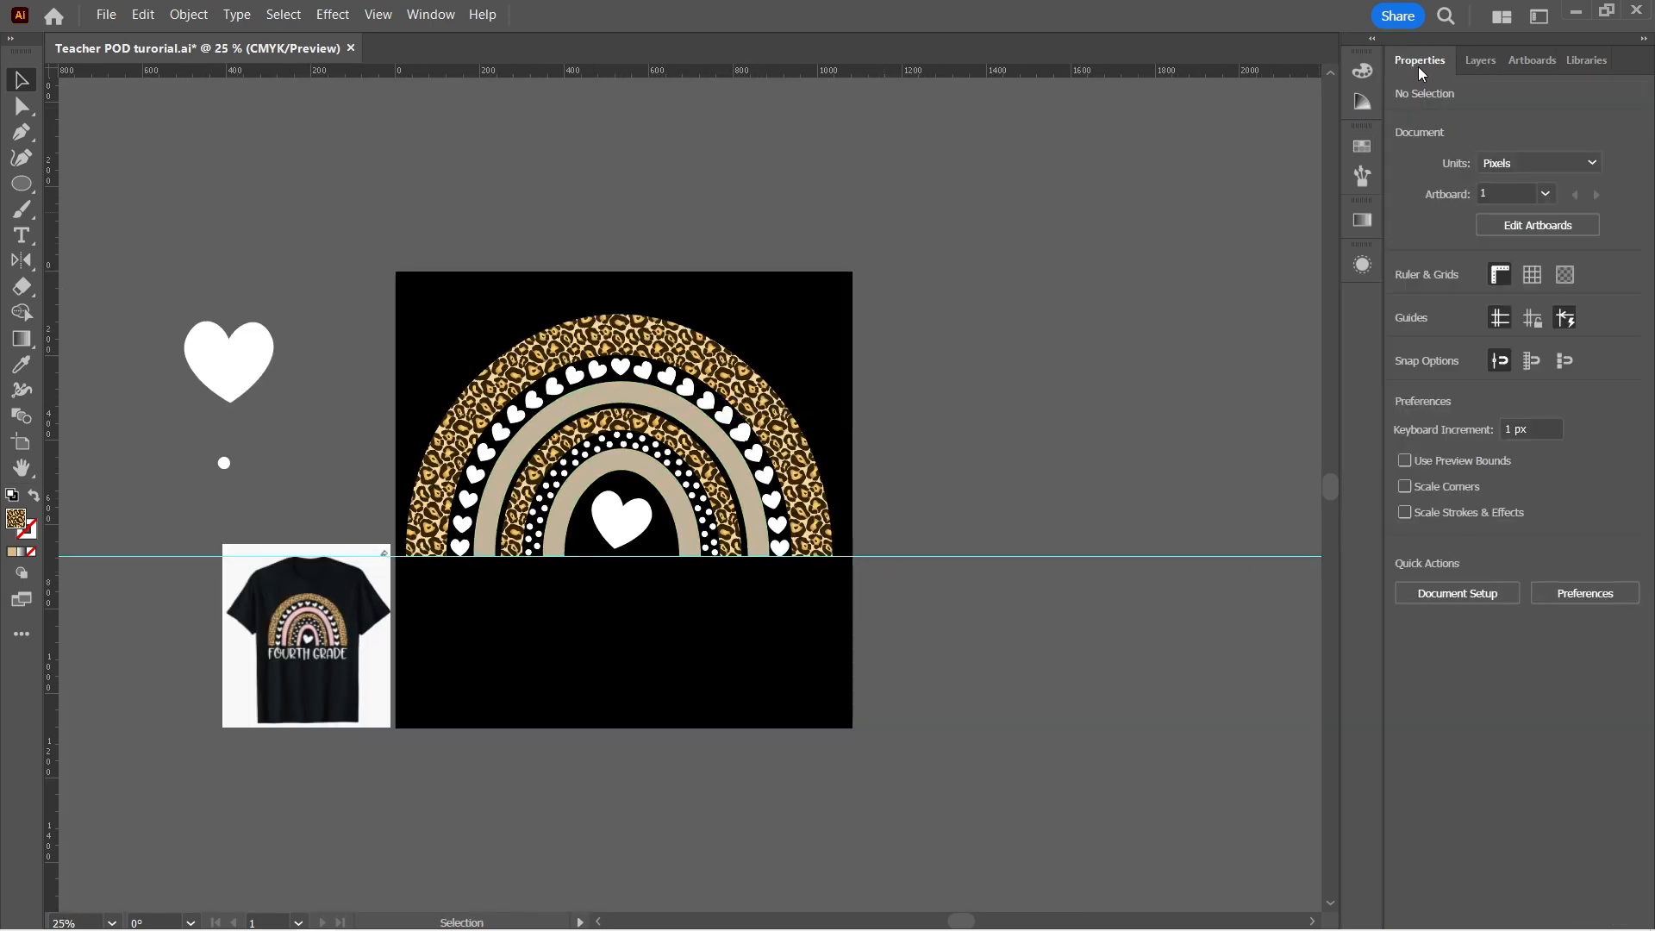
pyautogui.click(1481, 62)
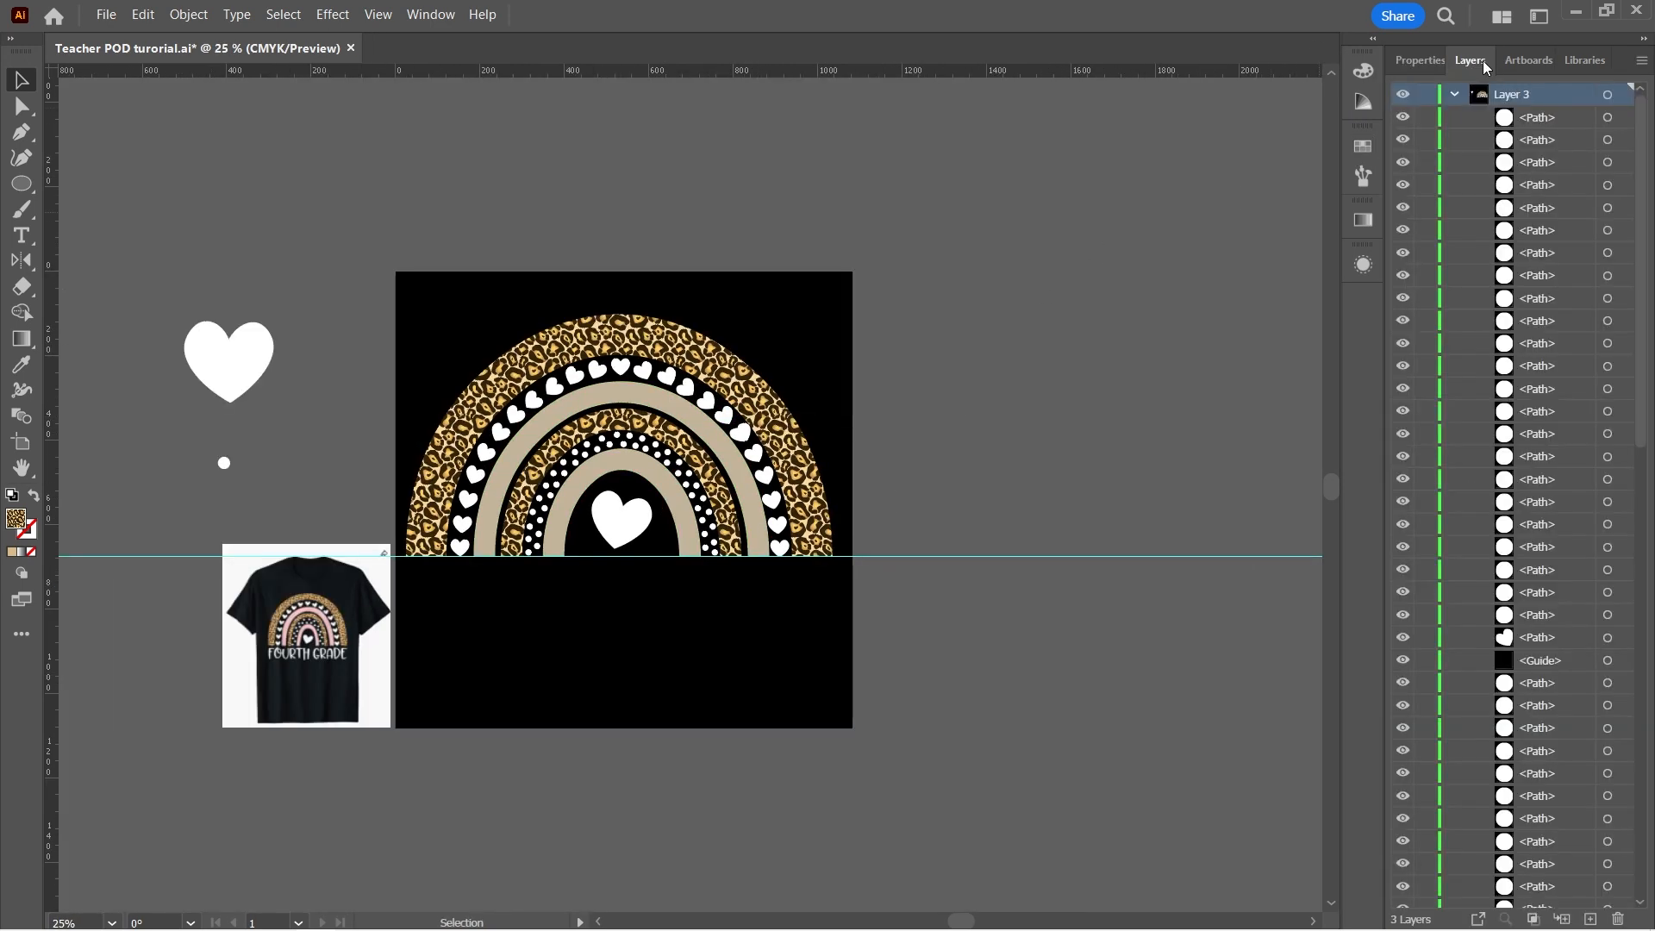
pyautogui.click(1455, 97)
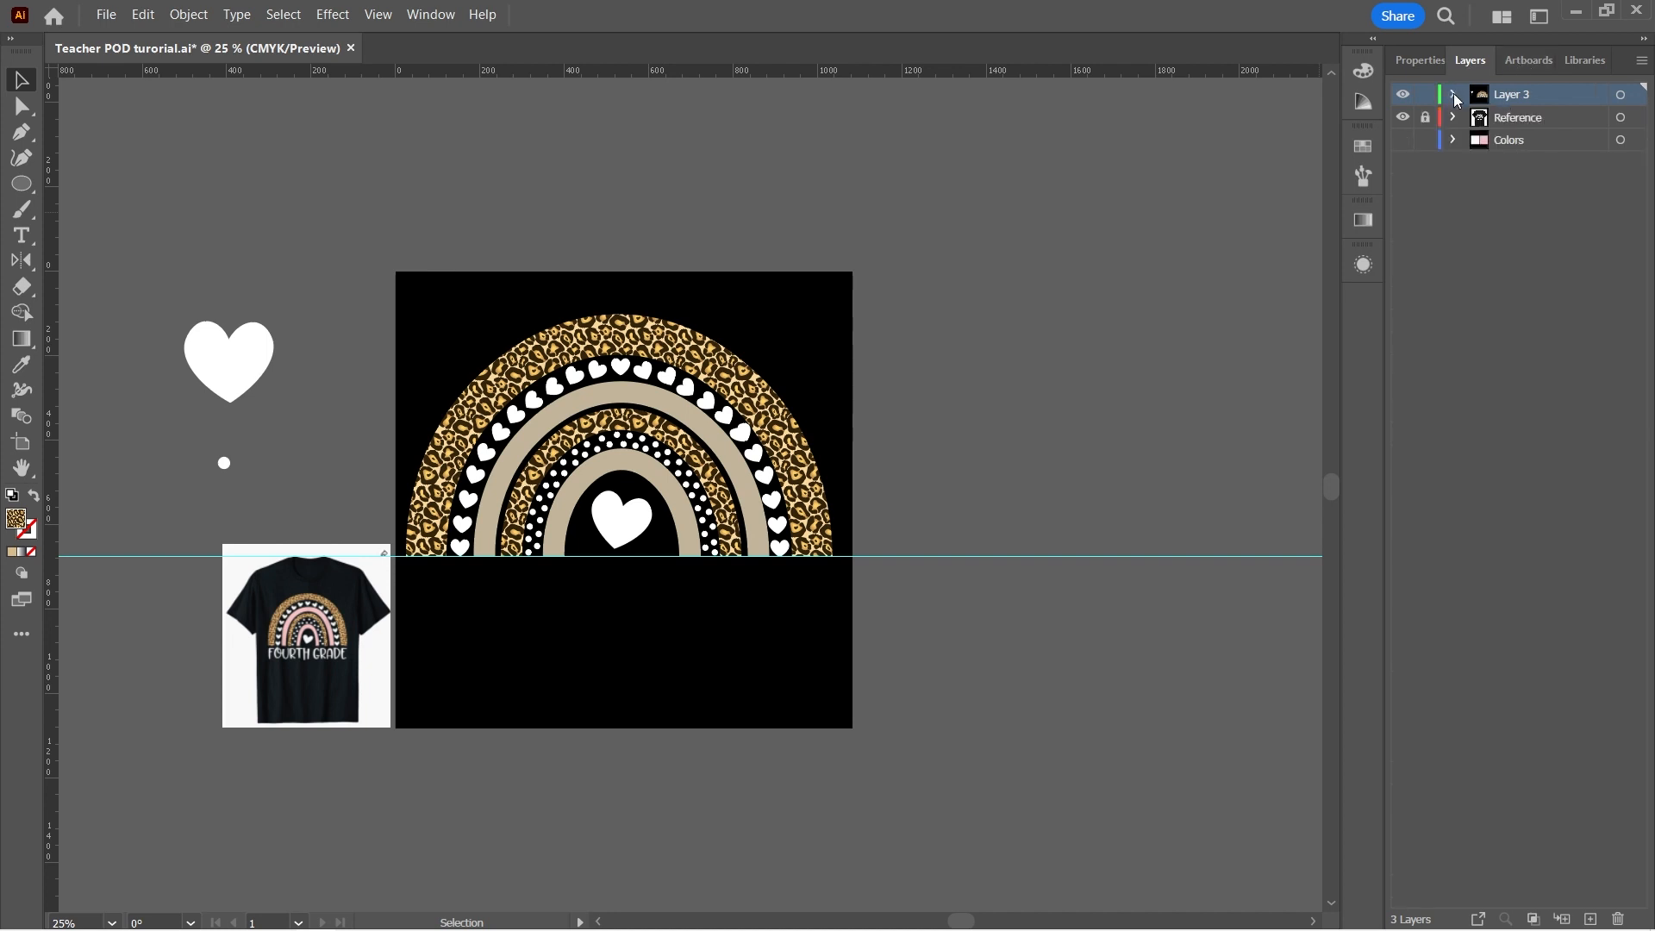
pyautogui.click(1404, 140)
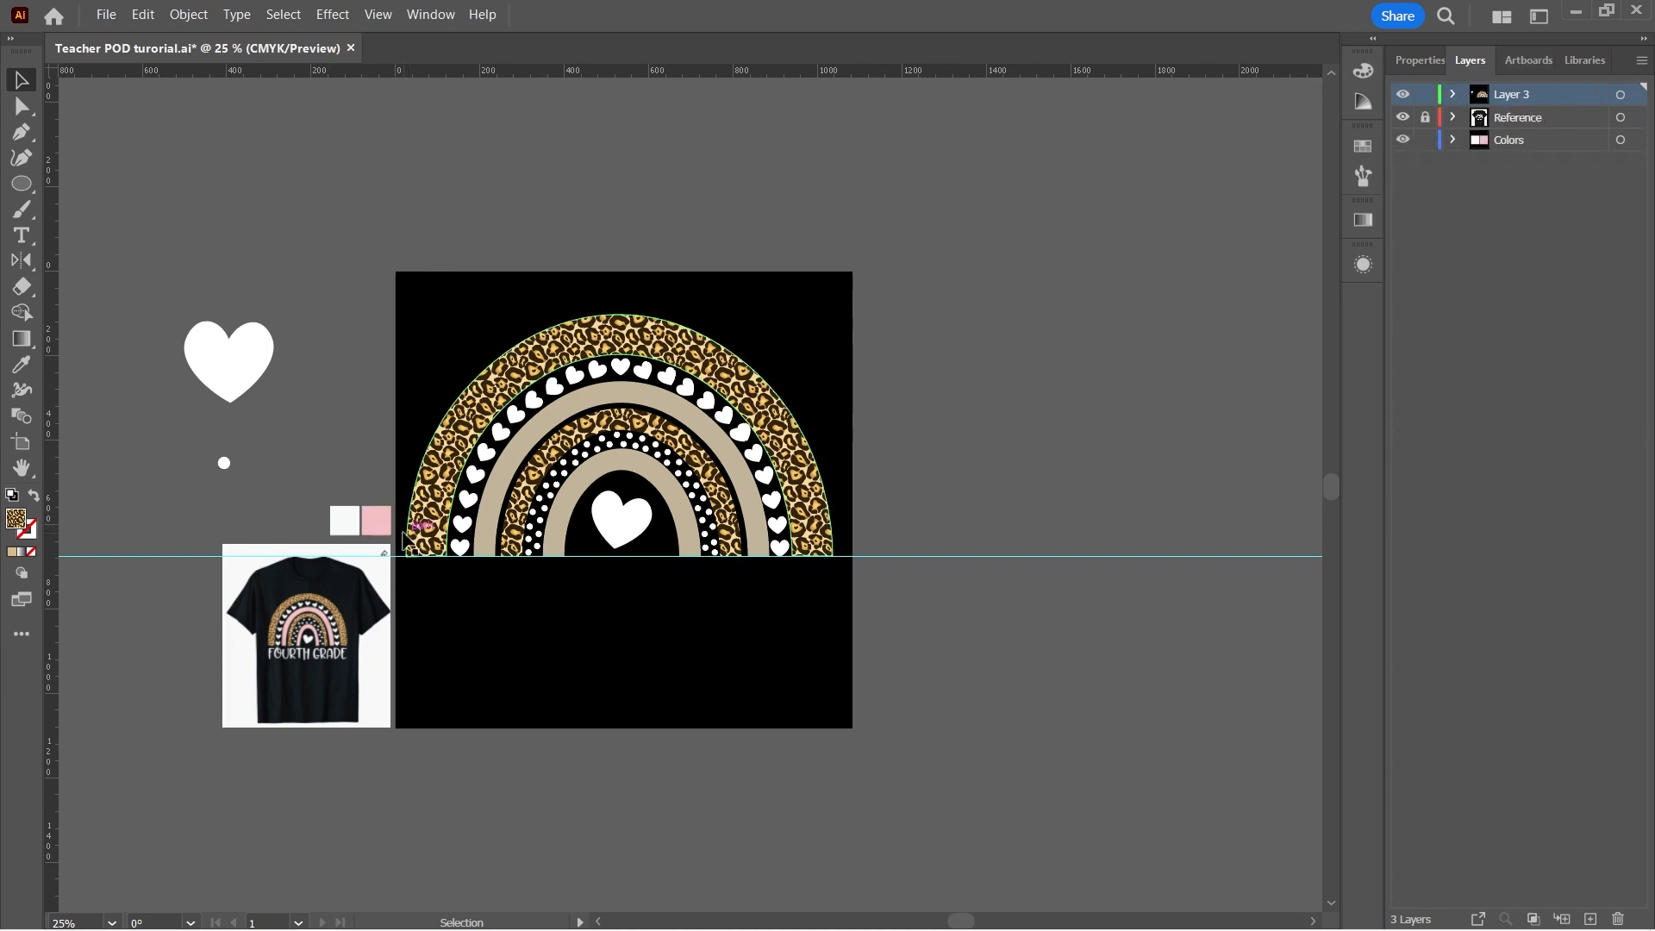
# Recolour the two beige arches with the pink sampled from the colour square above the reference shirt
pyautogui.click(500, 478)
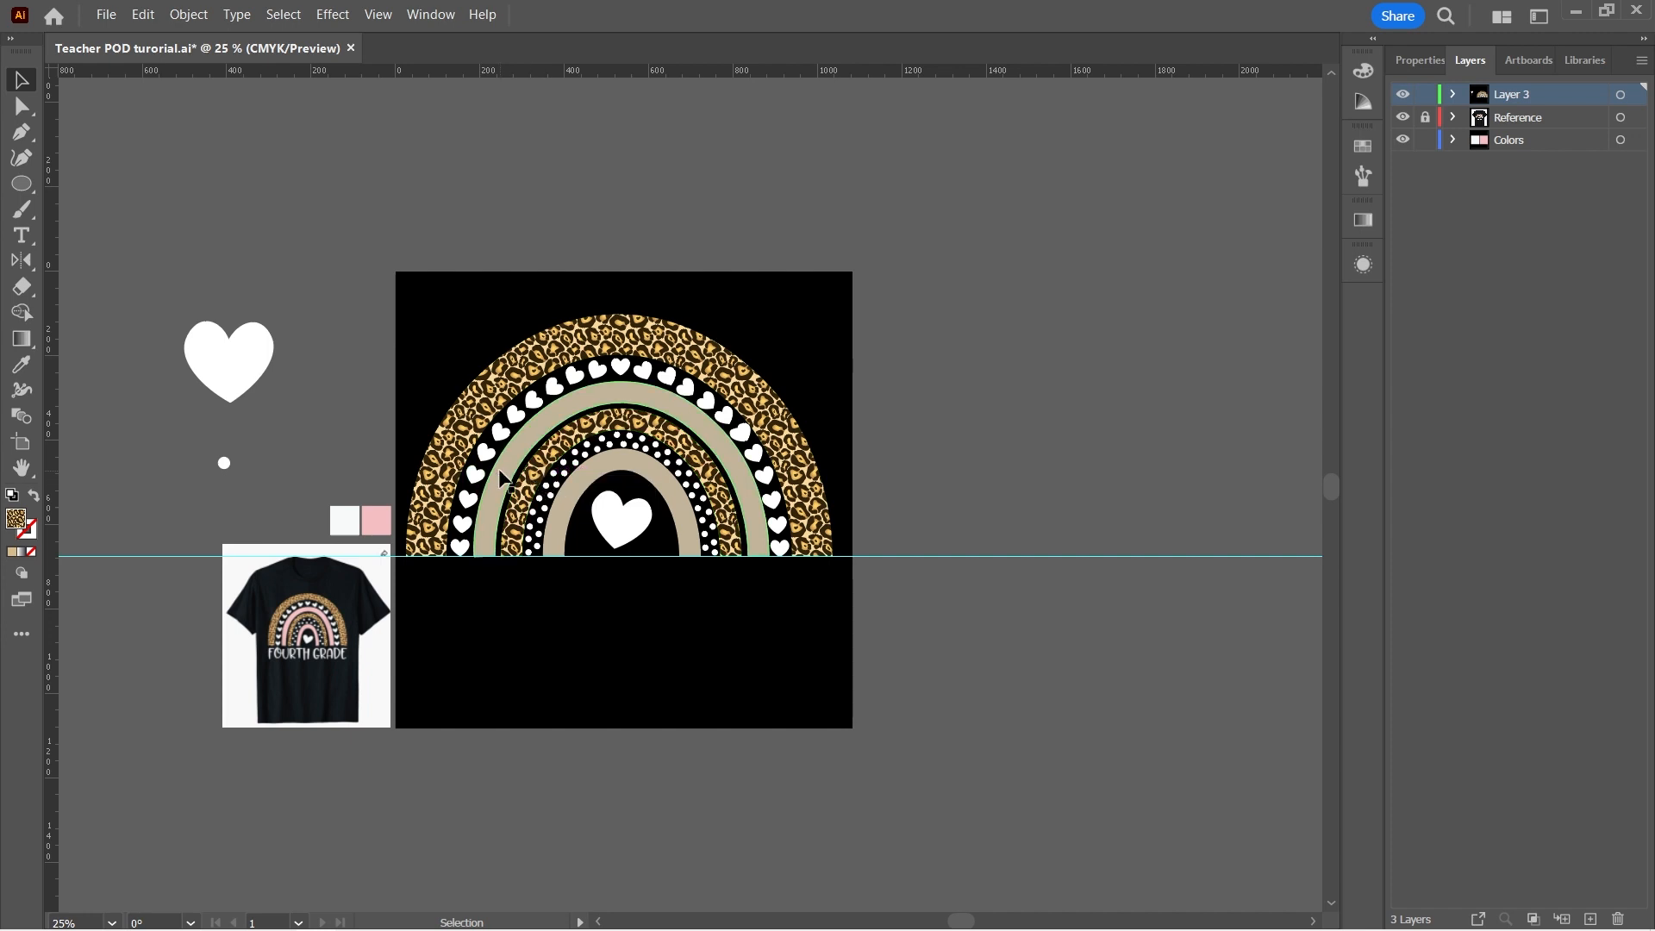
pyautogui.keyDown('shift'); pyautogui.click(570, 488); pyautogui.keyUp('shift')
pyautogui.press('i')
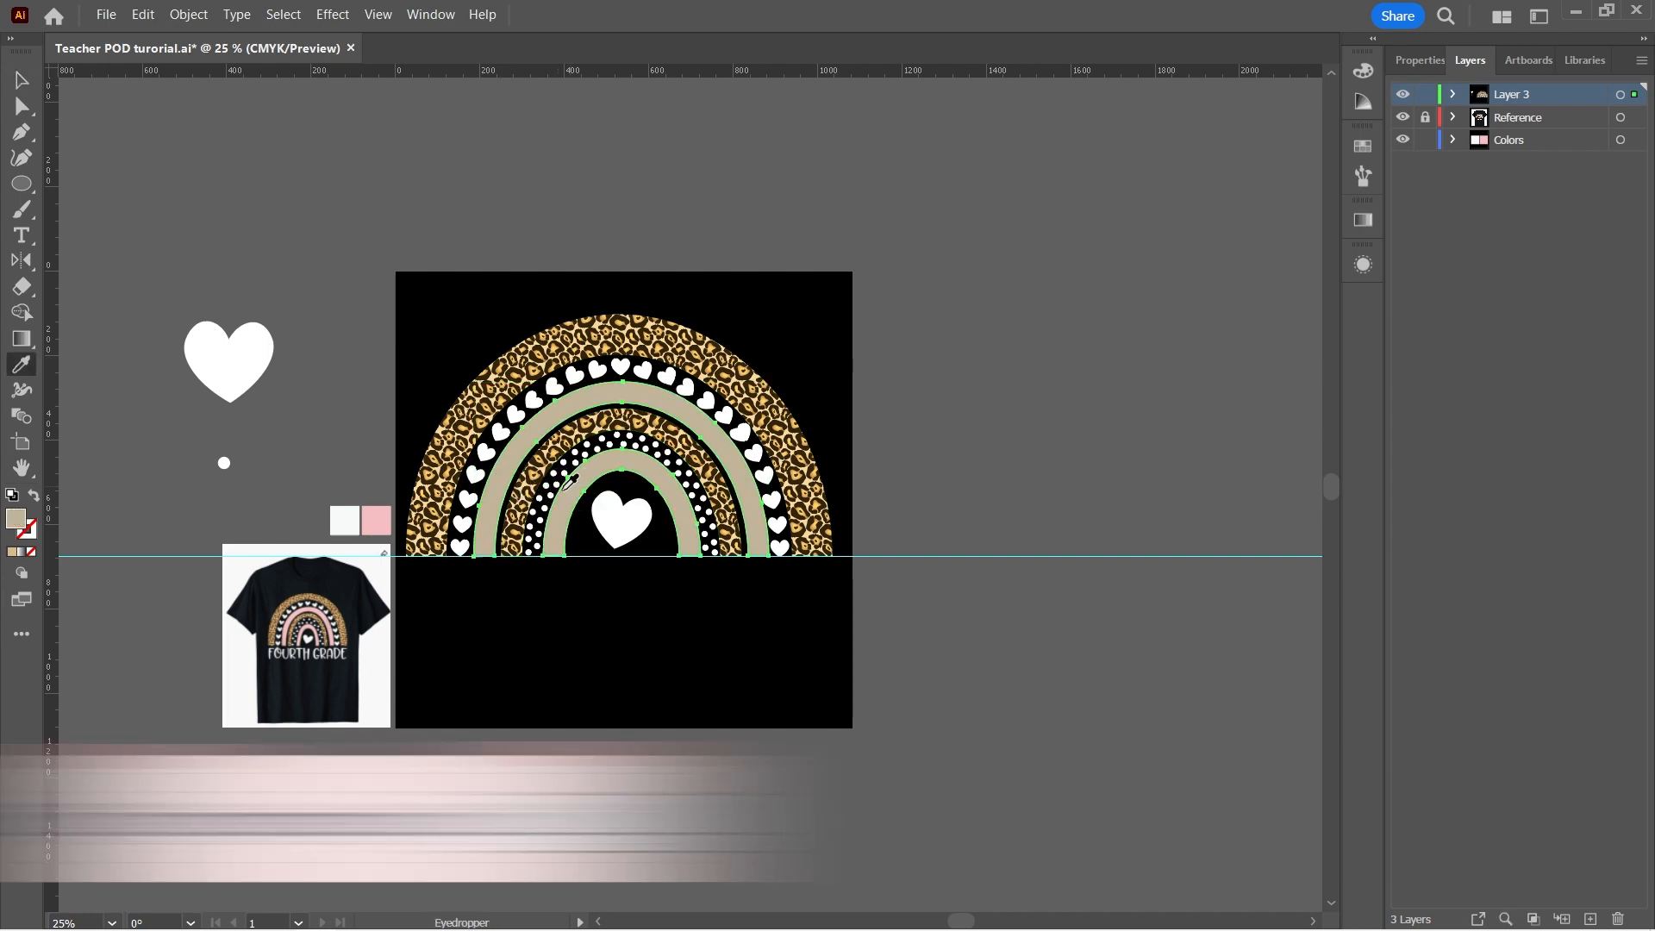
pyautogui.click(378, 526)
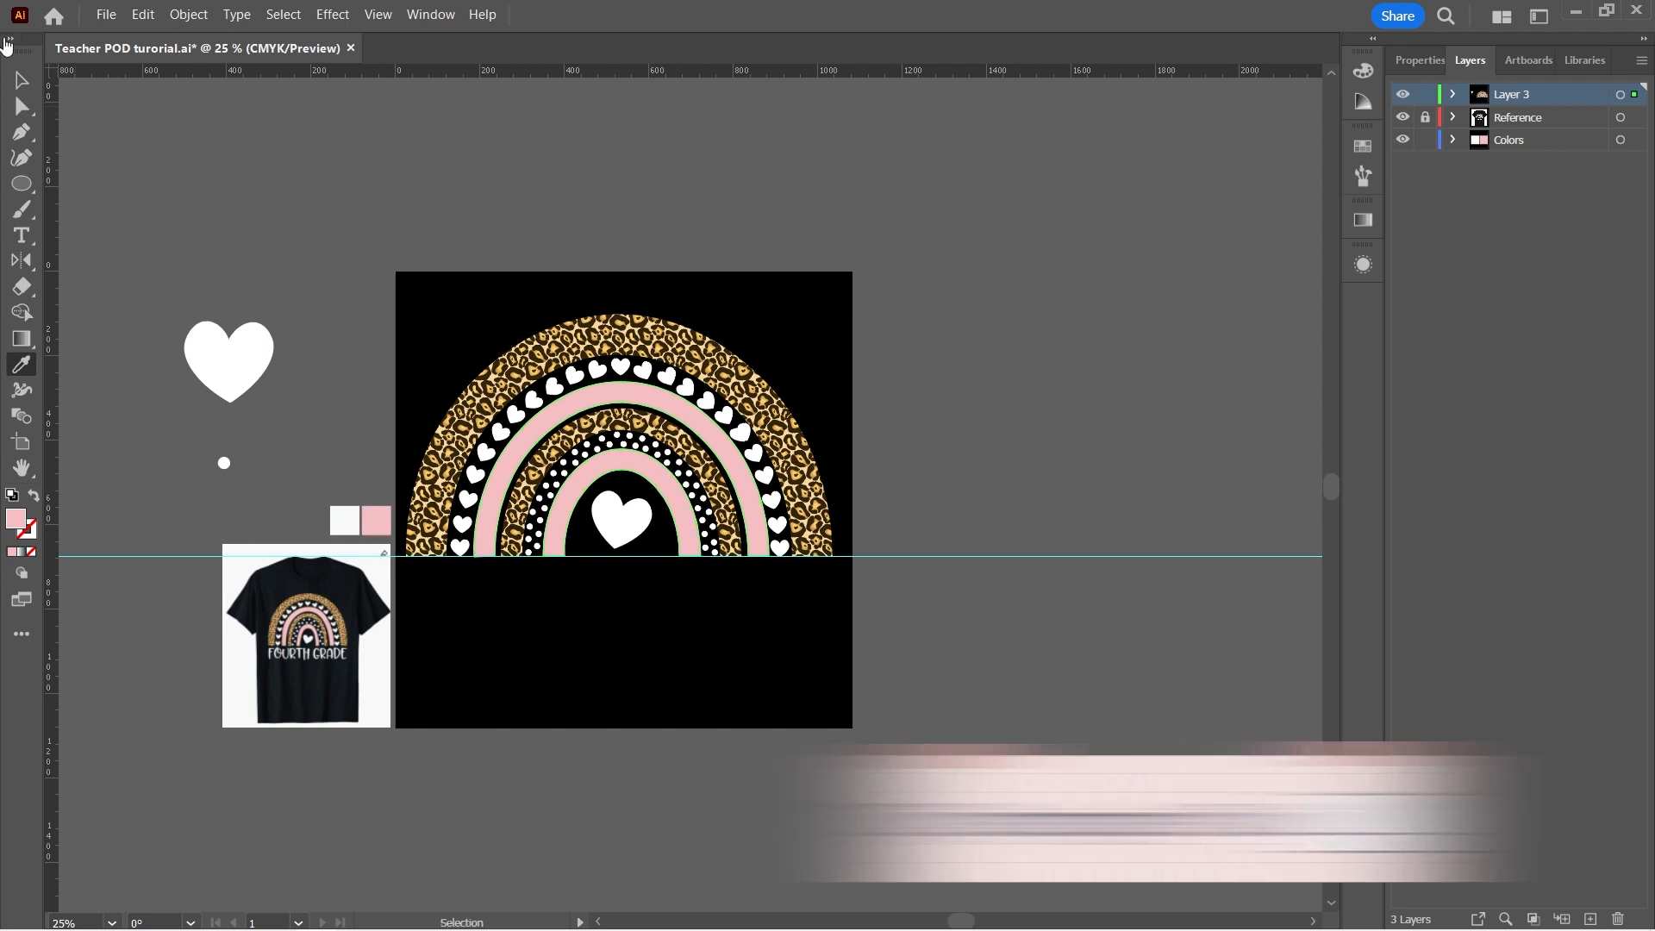
pyautogui.press('v')
pyautogui.click(357, 365)
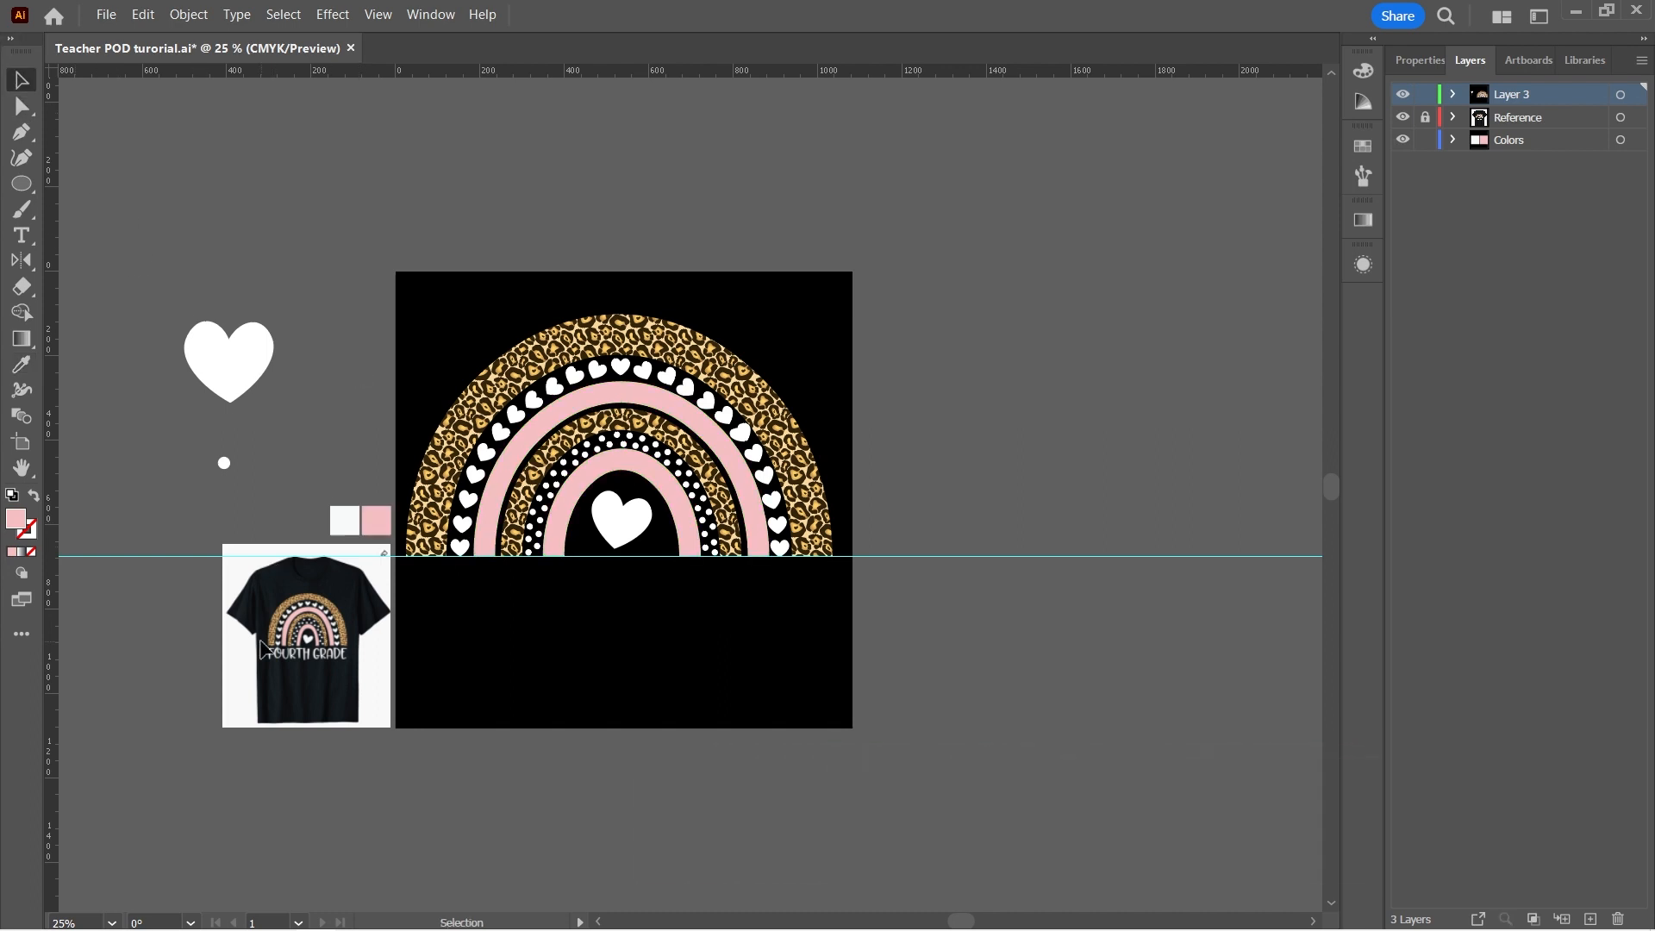
# Add placeholder point text below the rainbow and enlarge it to about 204 pt
pyautogui.click(22, 235)
pyautogui.click(628, 629)
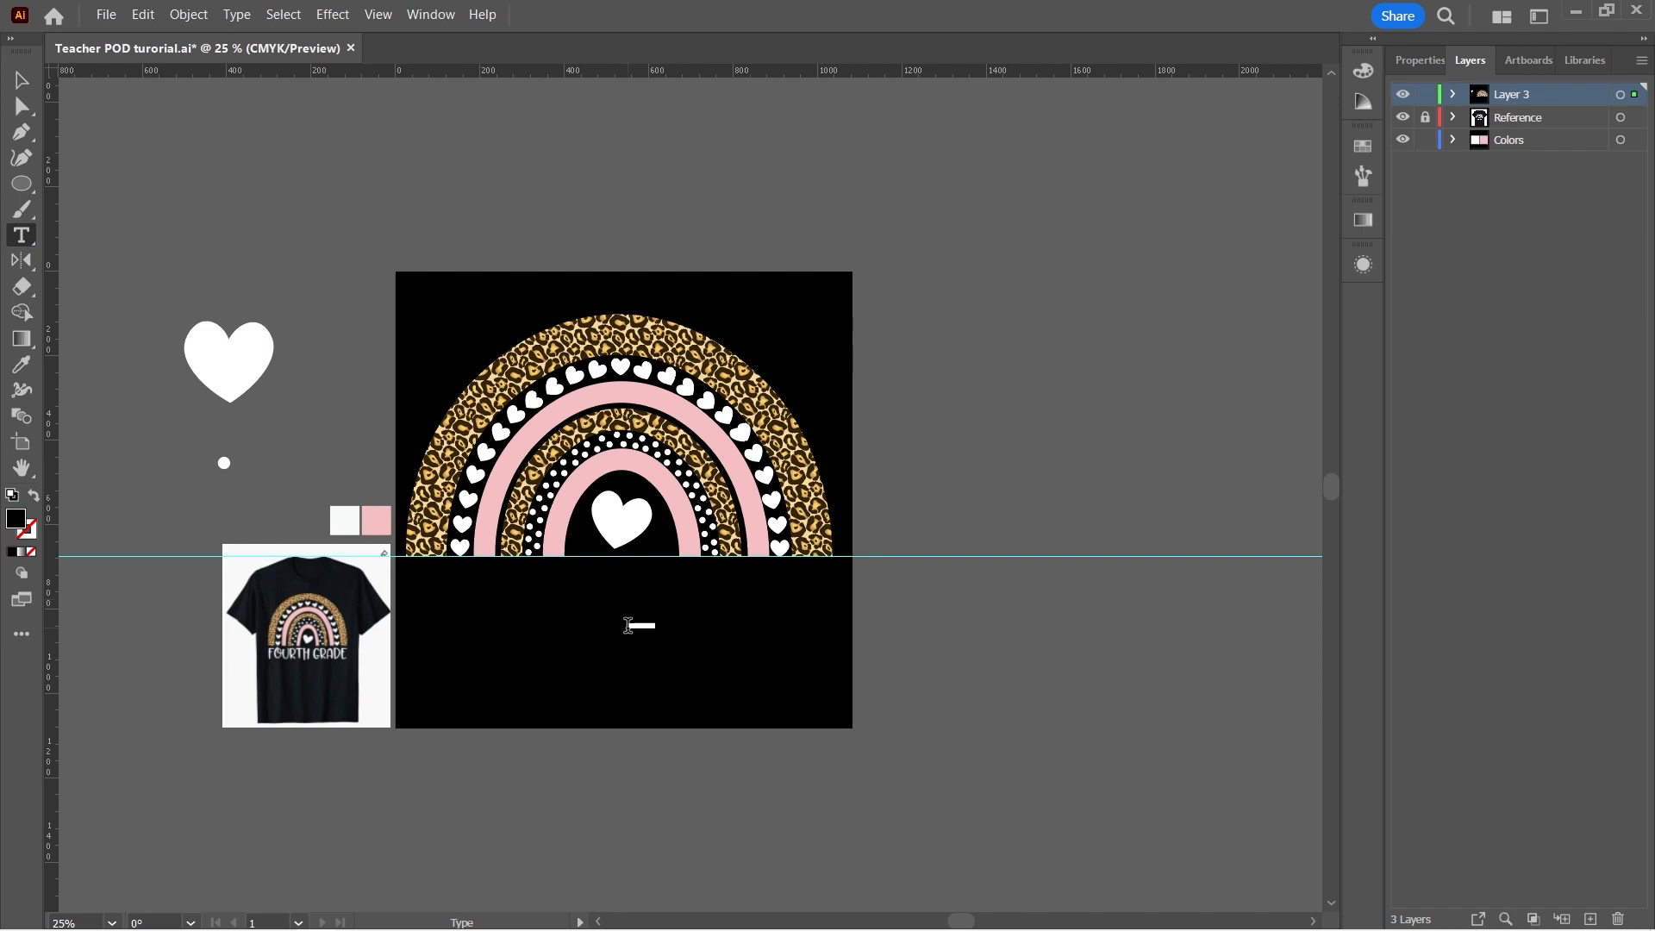
pyautogui.moveTo(645, 638); pyautogui.dragTo(1190, 853)
pyautogui.press('Escape')
pyautogui.doubleClick(953, 686)
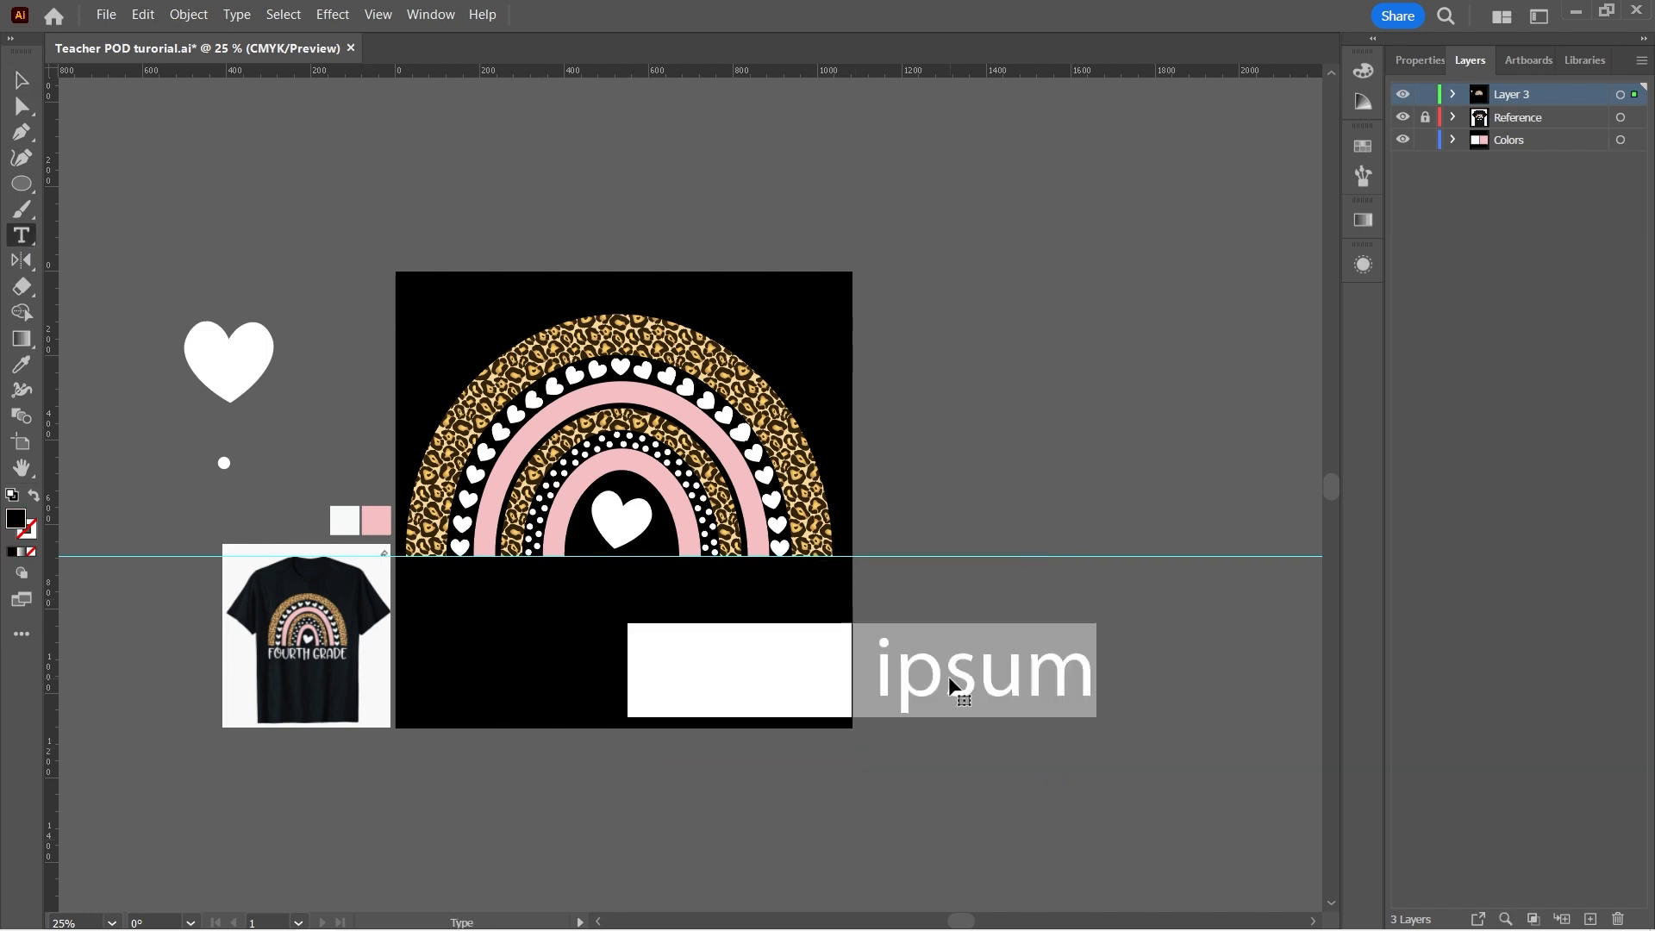
# Replace the placeholder text with FOURTH GRADE
pyautogui.press('BackSpace')
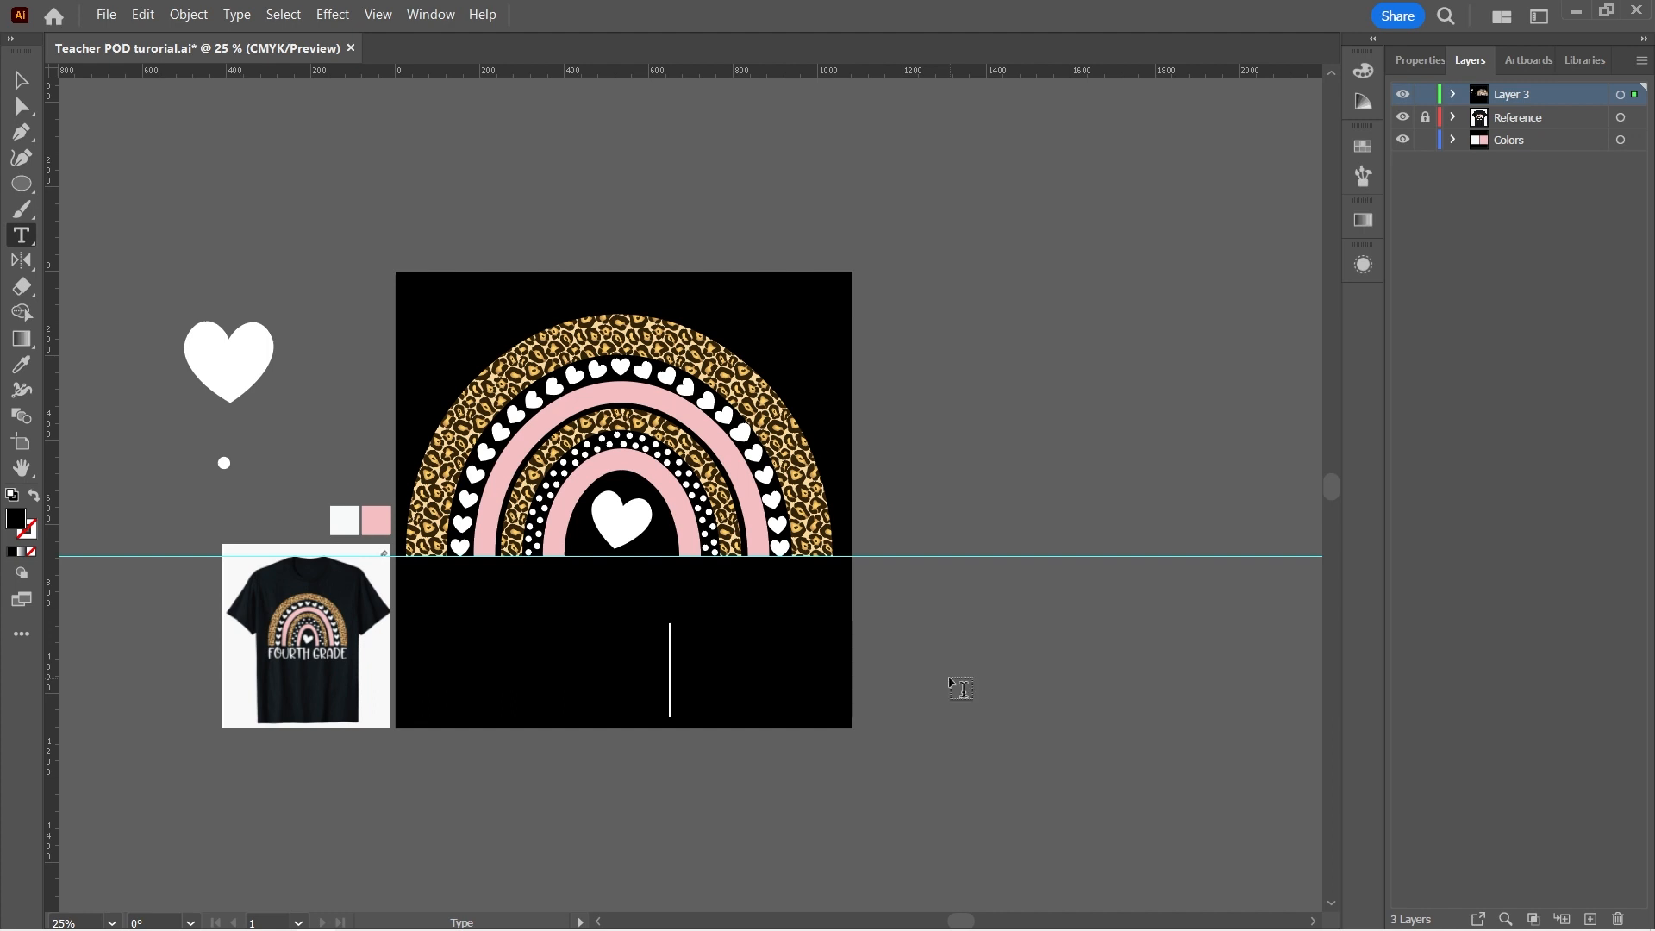
pyautogui.press('capslock')
pyautogui.write('FOURTH GRAG')
pyautogui.press('BackSpace')
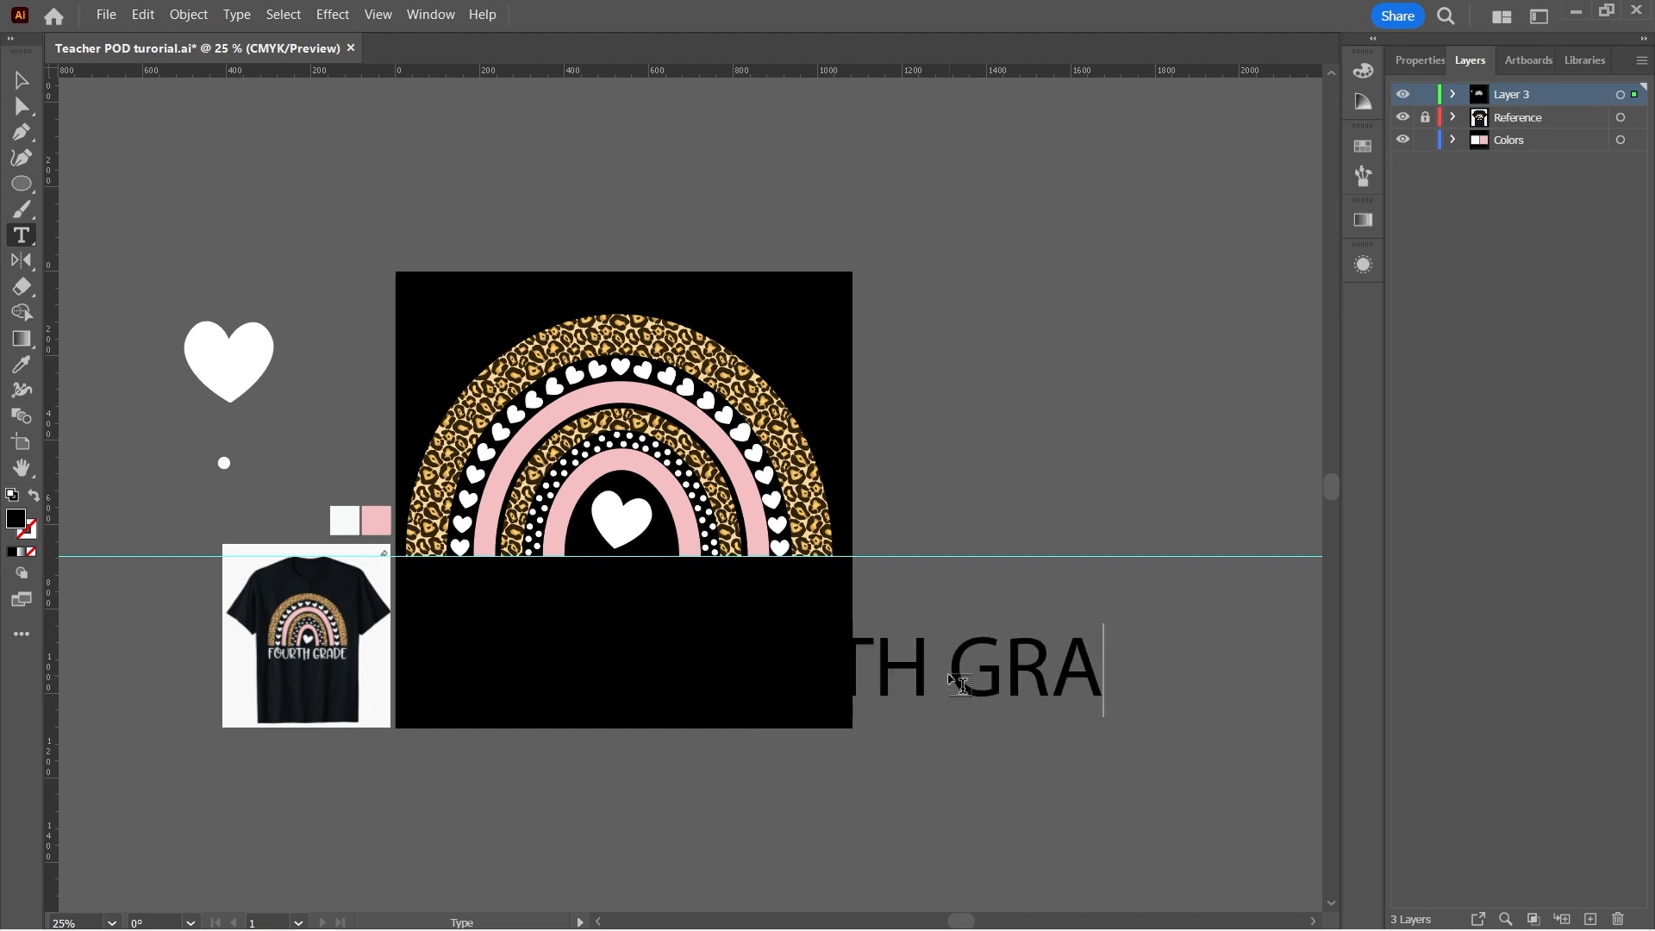
pyautogui.write('DE')
pyautogui.press('Escape')
# Change the font of the FOURTH GRADE text to Boba Milky
pyautogui.click(1420, 61)
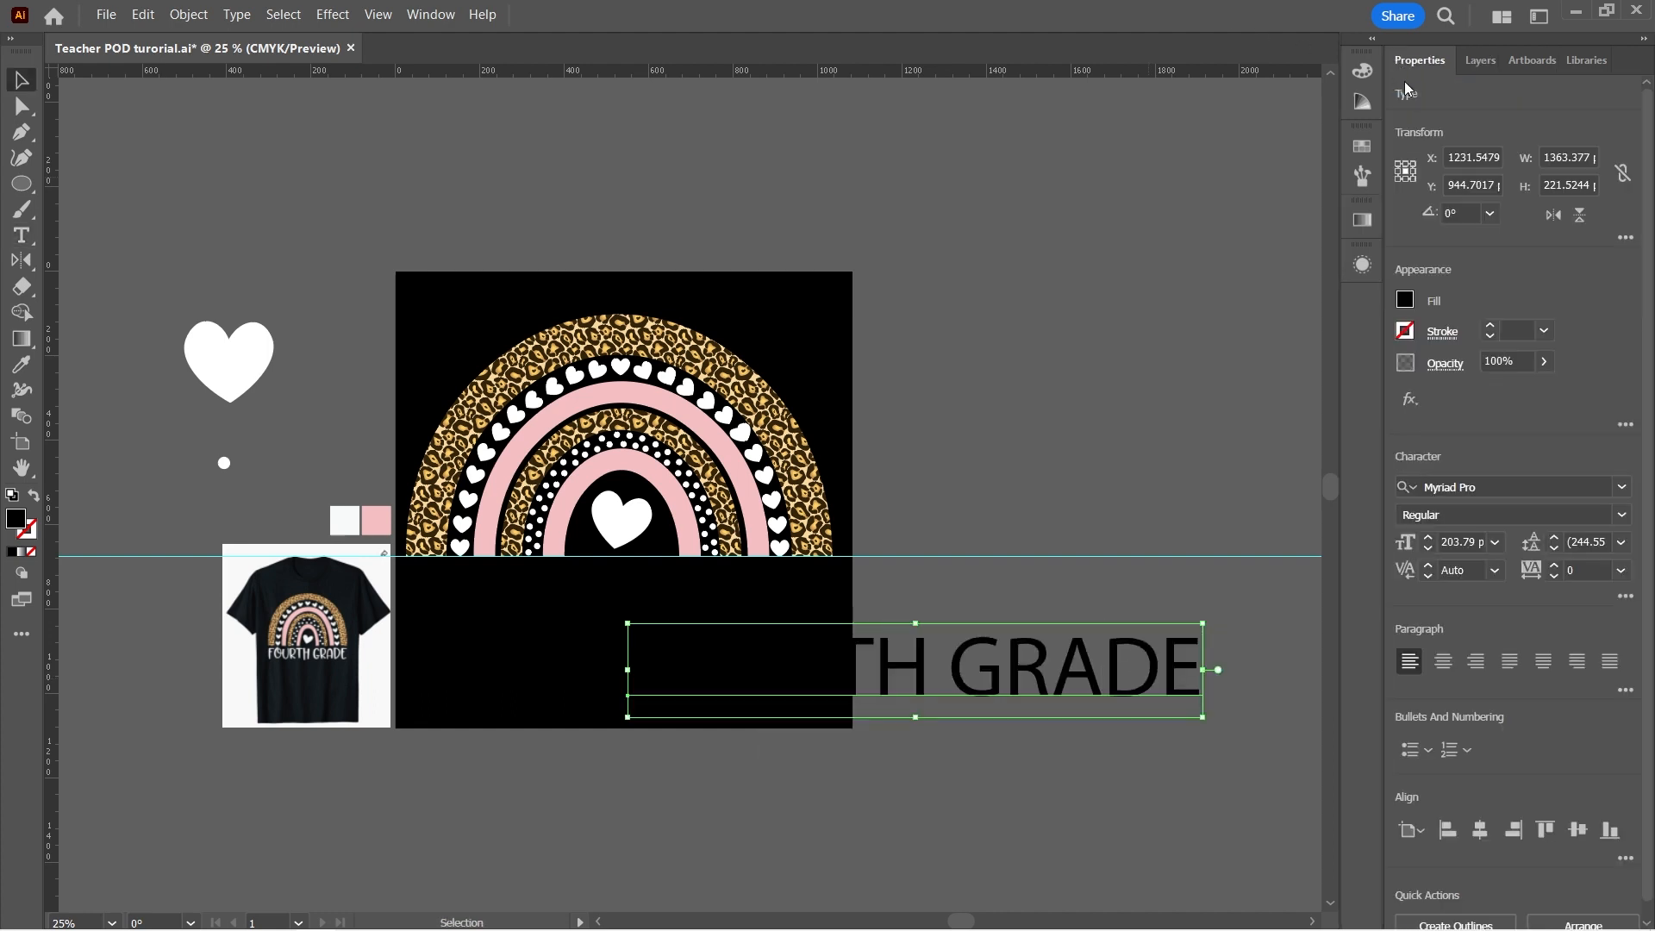
pyautogui.click(1624, 488)
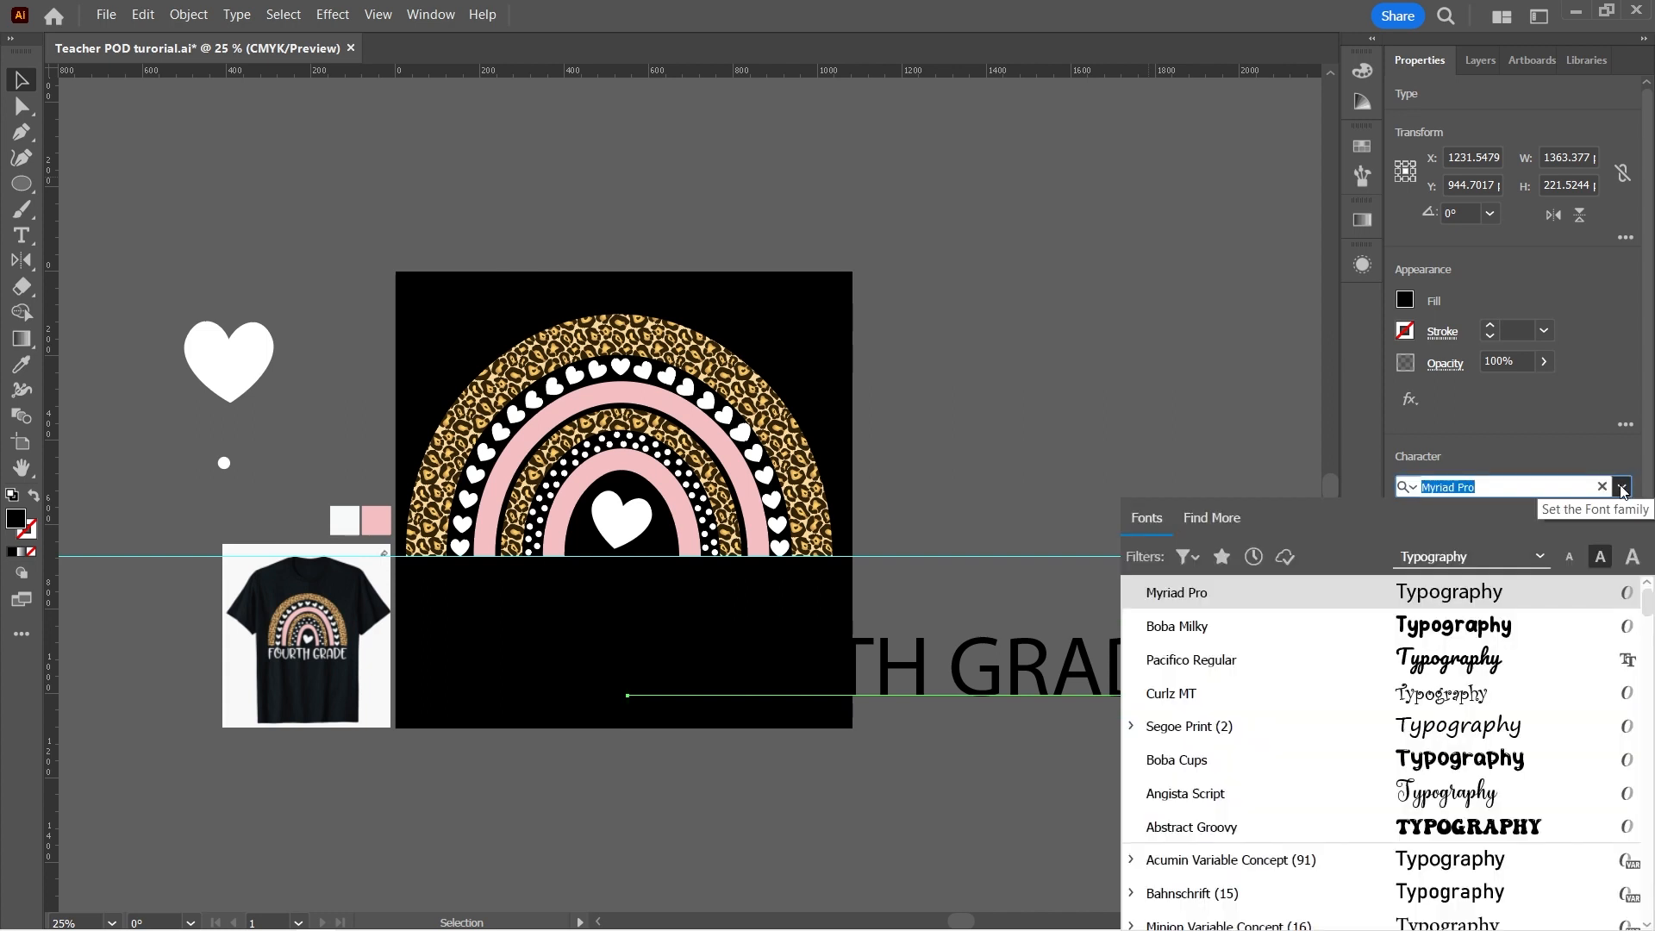
pyautogui.click(1466, 626)
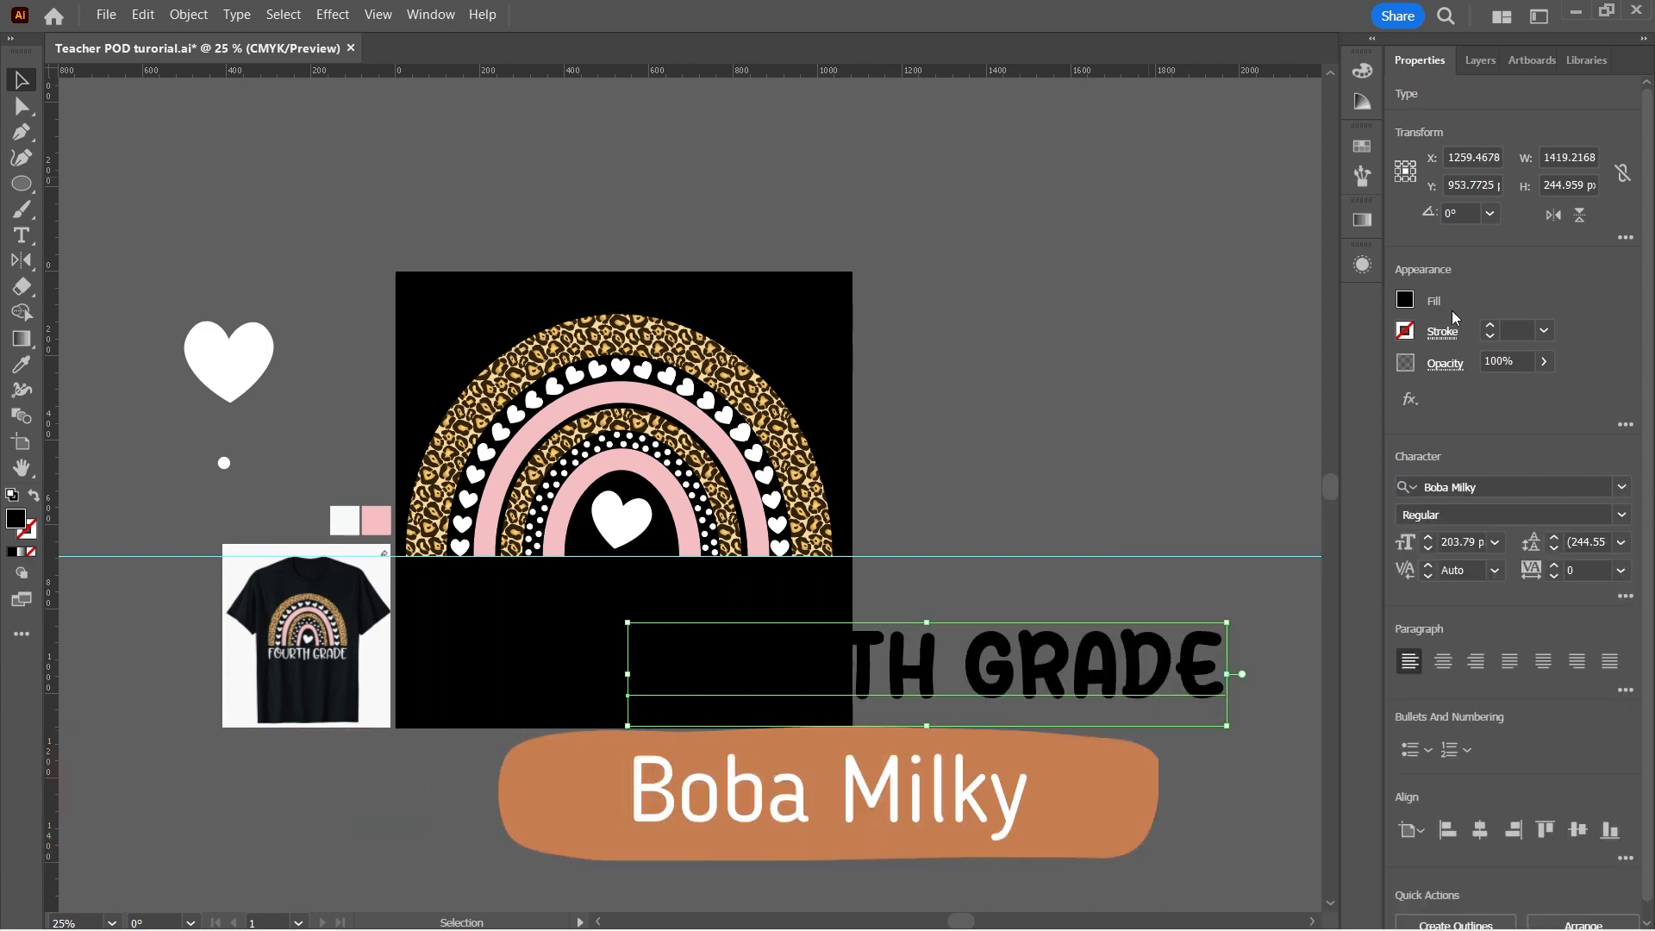
# Fill the FOURTH GRADE text with white sampled from the spare heart beside the artboard
pyautogui.click(1407, 302)
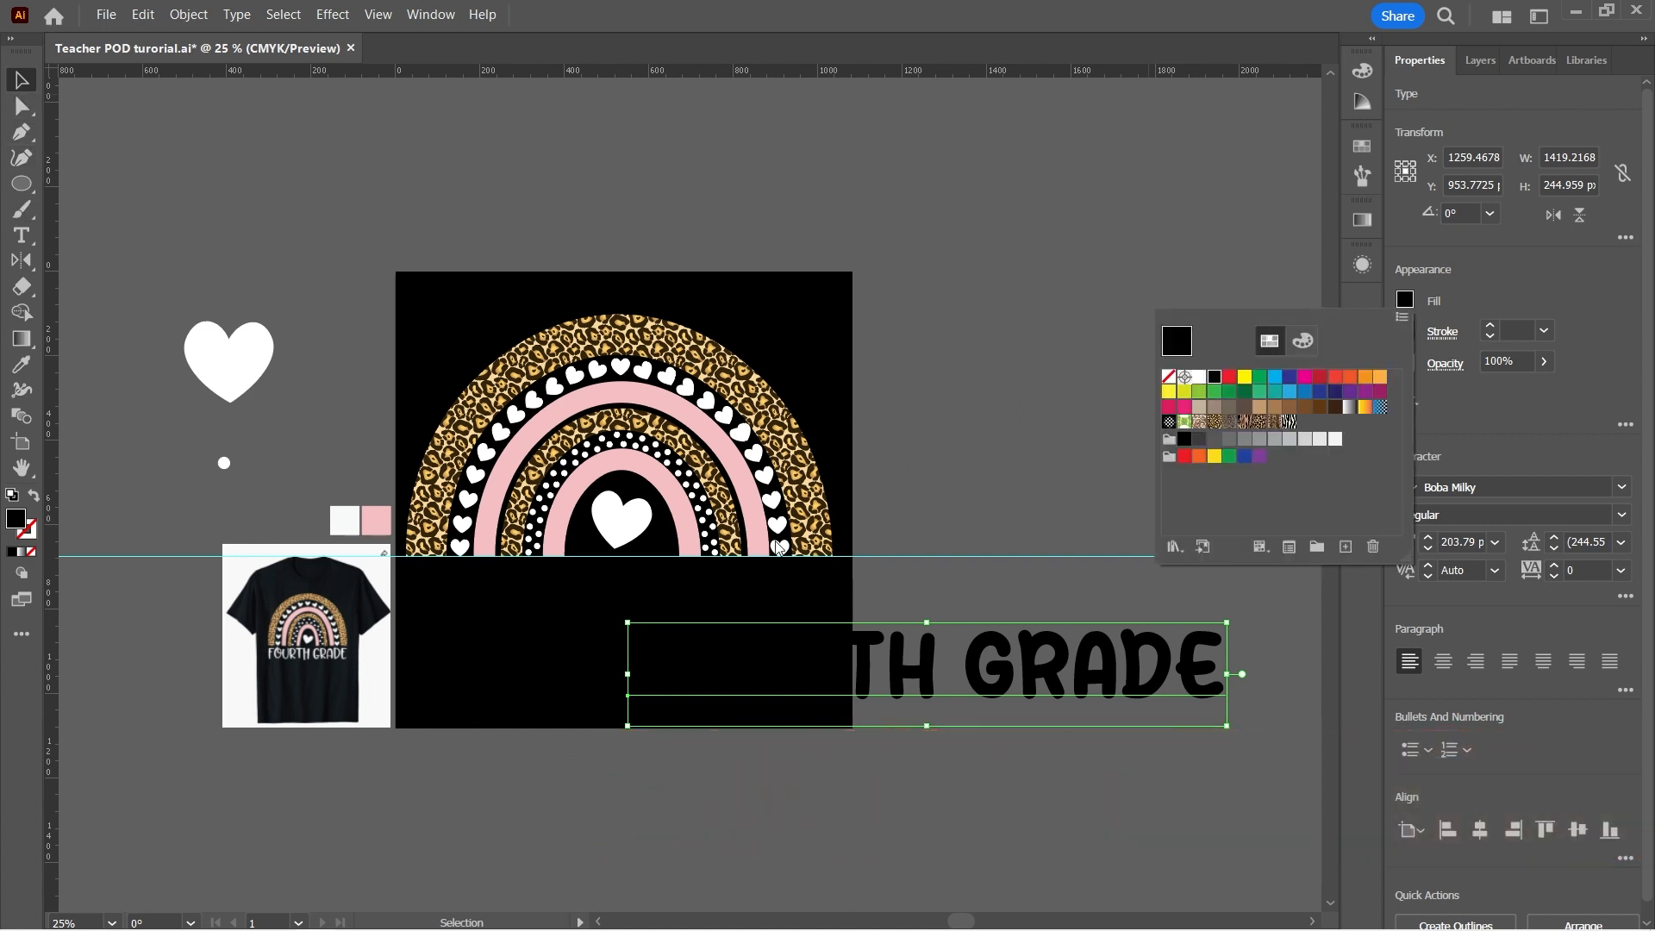
pyautogui.click(983, 653)
pyautogui.press('i')
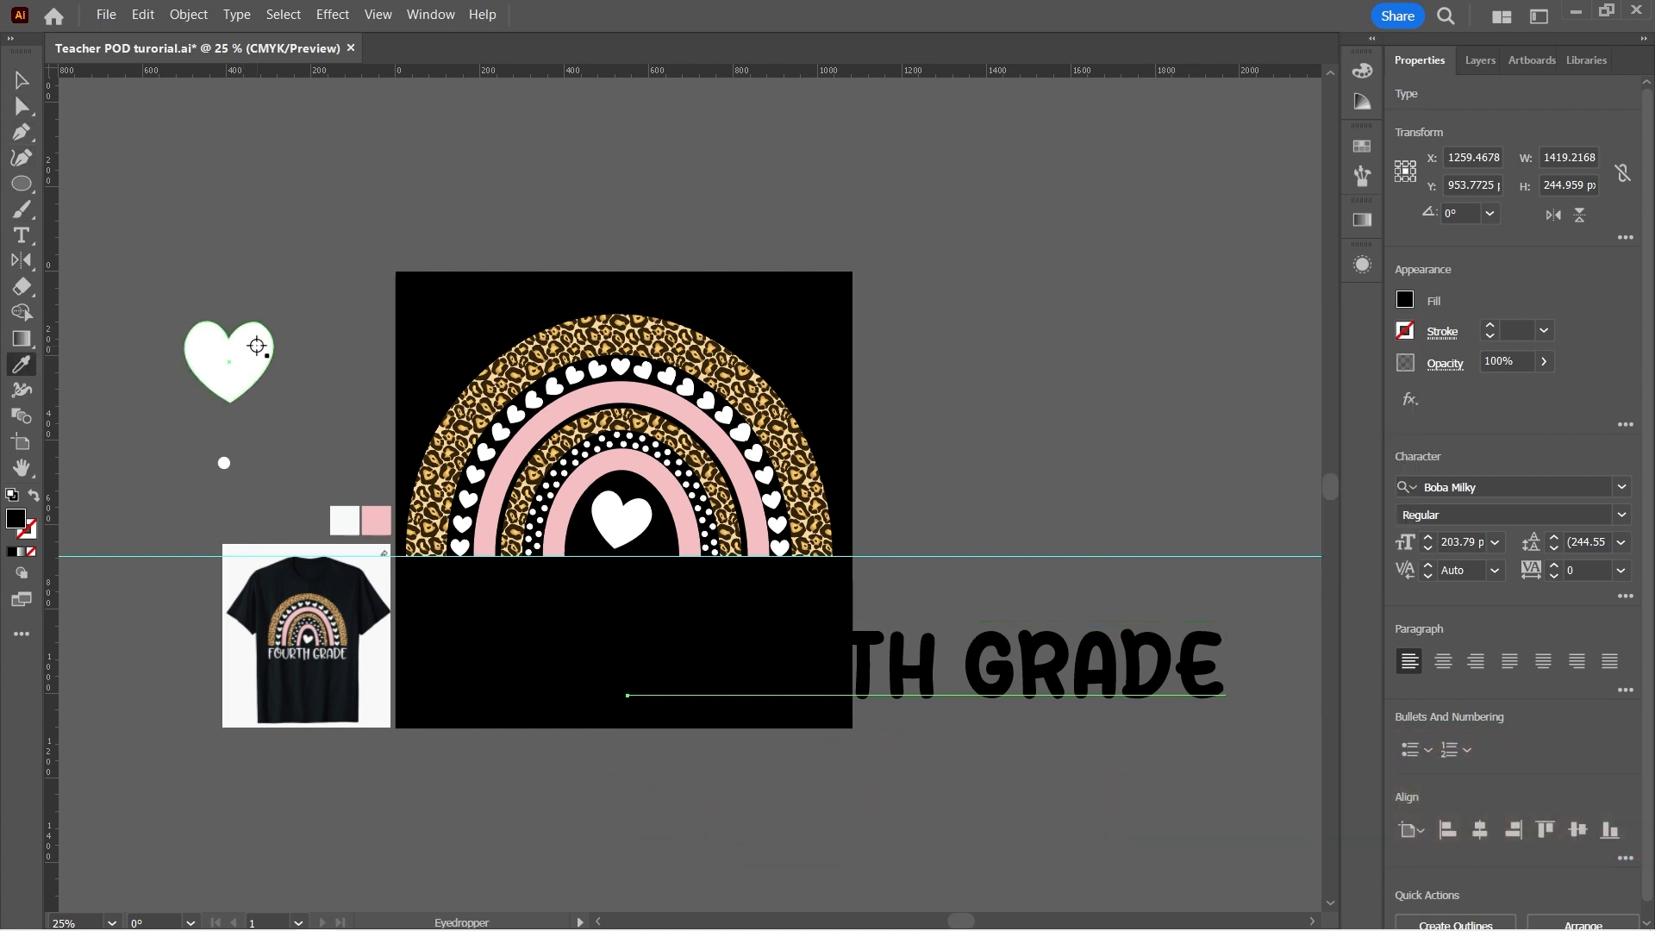
pyautogui.click(256, 347)
pyautogui.press('v')
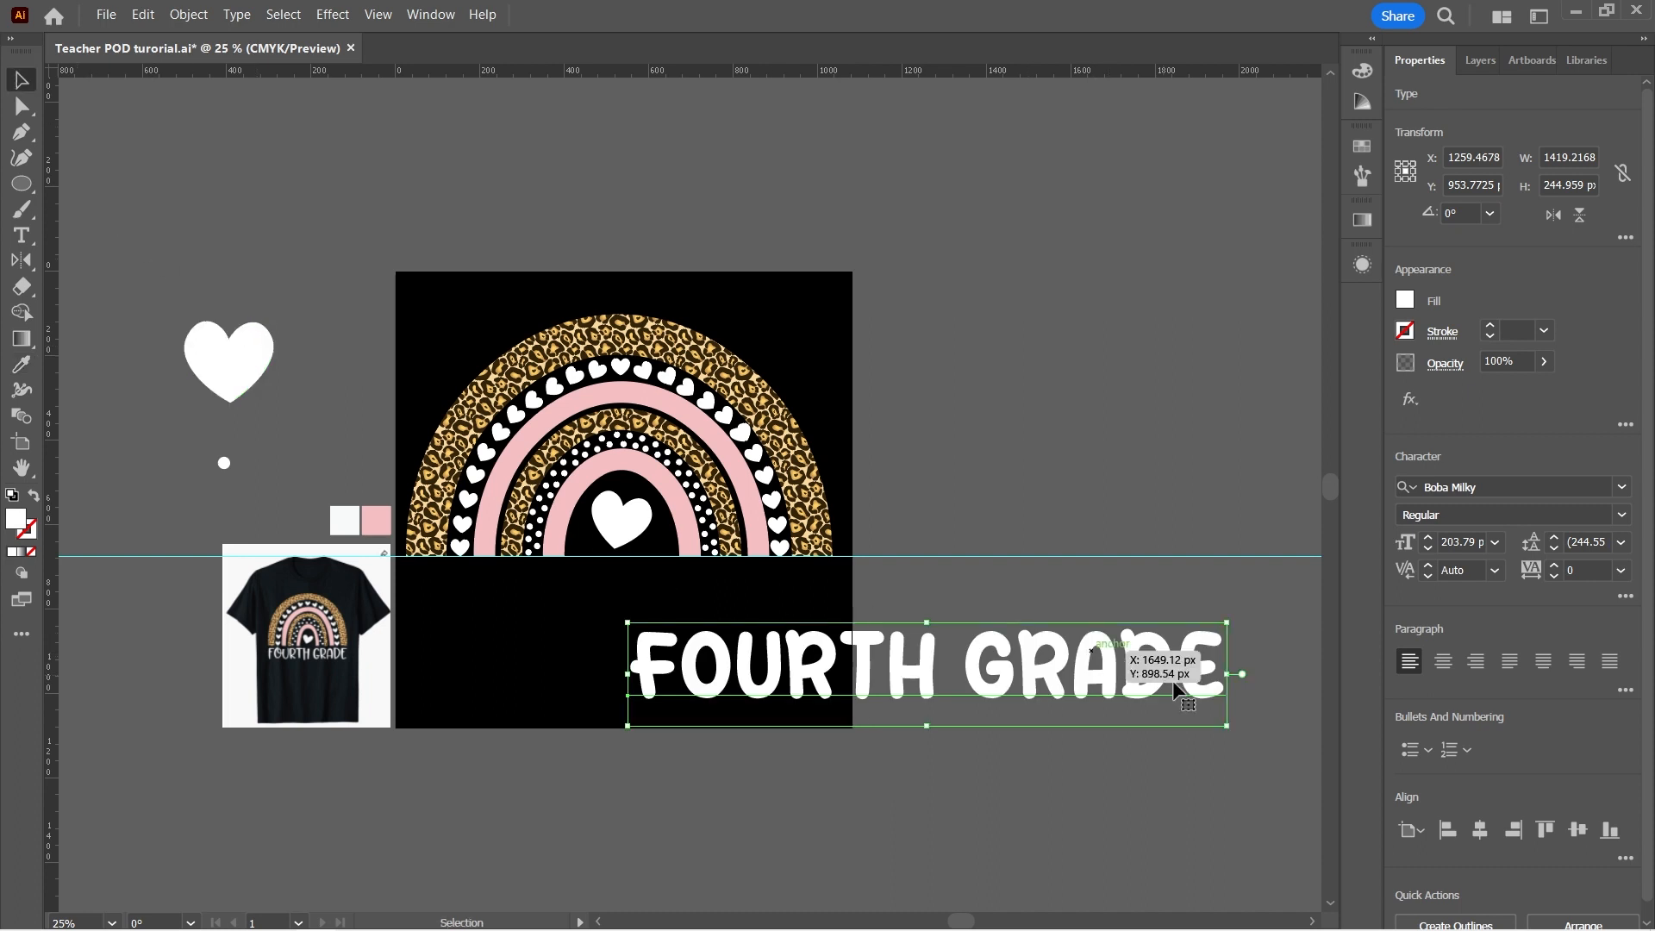
# Scale the FOURTH GRADE text down to about 1027 px wide and place it directly beneath the rainbow
pyautogui.moveTo(1225, 725); pyautogui.dragTo(1182, 709)
pyautogui.moveTo(1011, 664); pyautogui.dragTo(777, 606)
pyautogui.moveTo(949, 663); pyautogui.dragTo(832, 644)
# Delete the horizontal guide at the rainbow's base and hide the Reference and Colors layers
pyautogui.moveTo(957, 473); pyautogui.dragTo(979, 614)
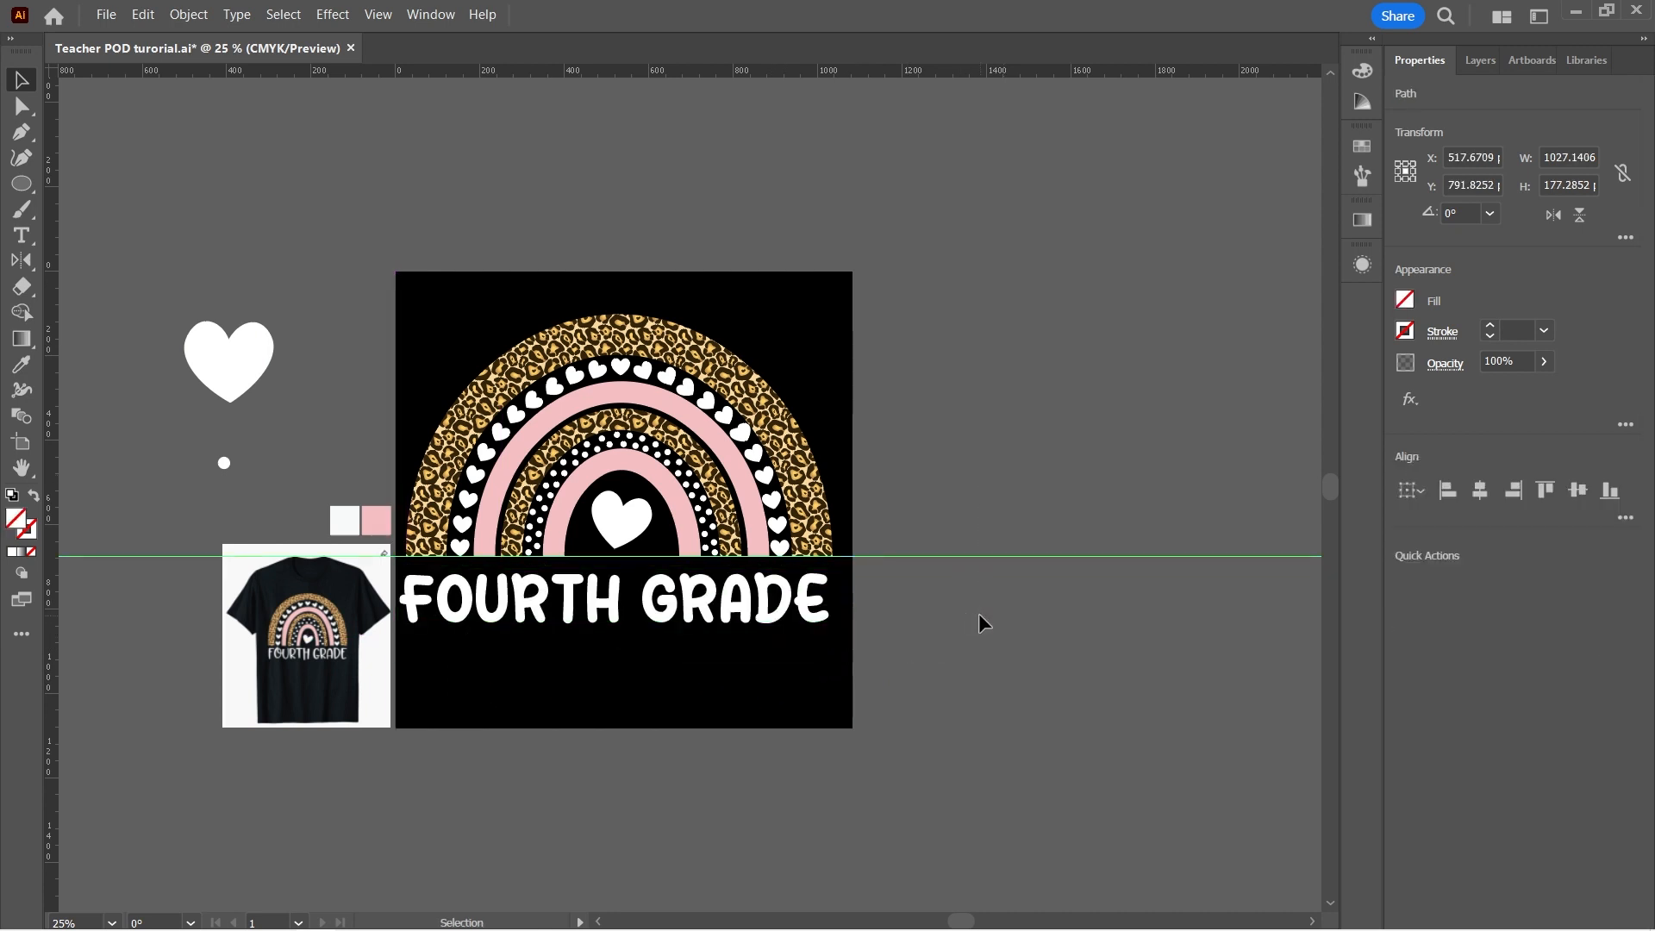
pyautogui.press('Delete')
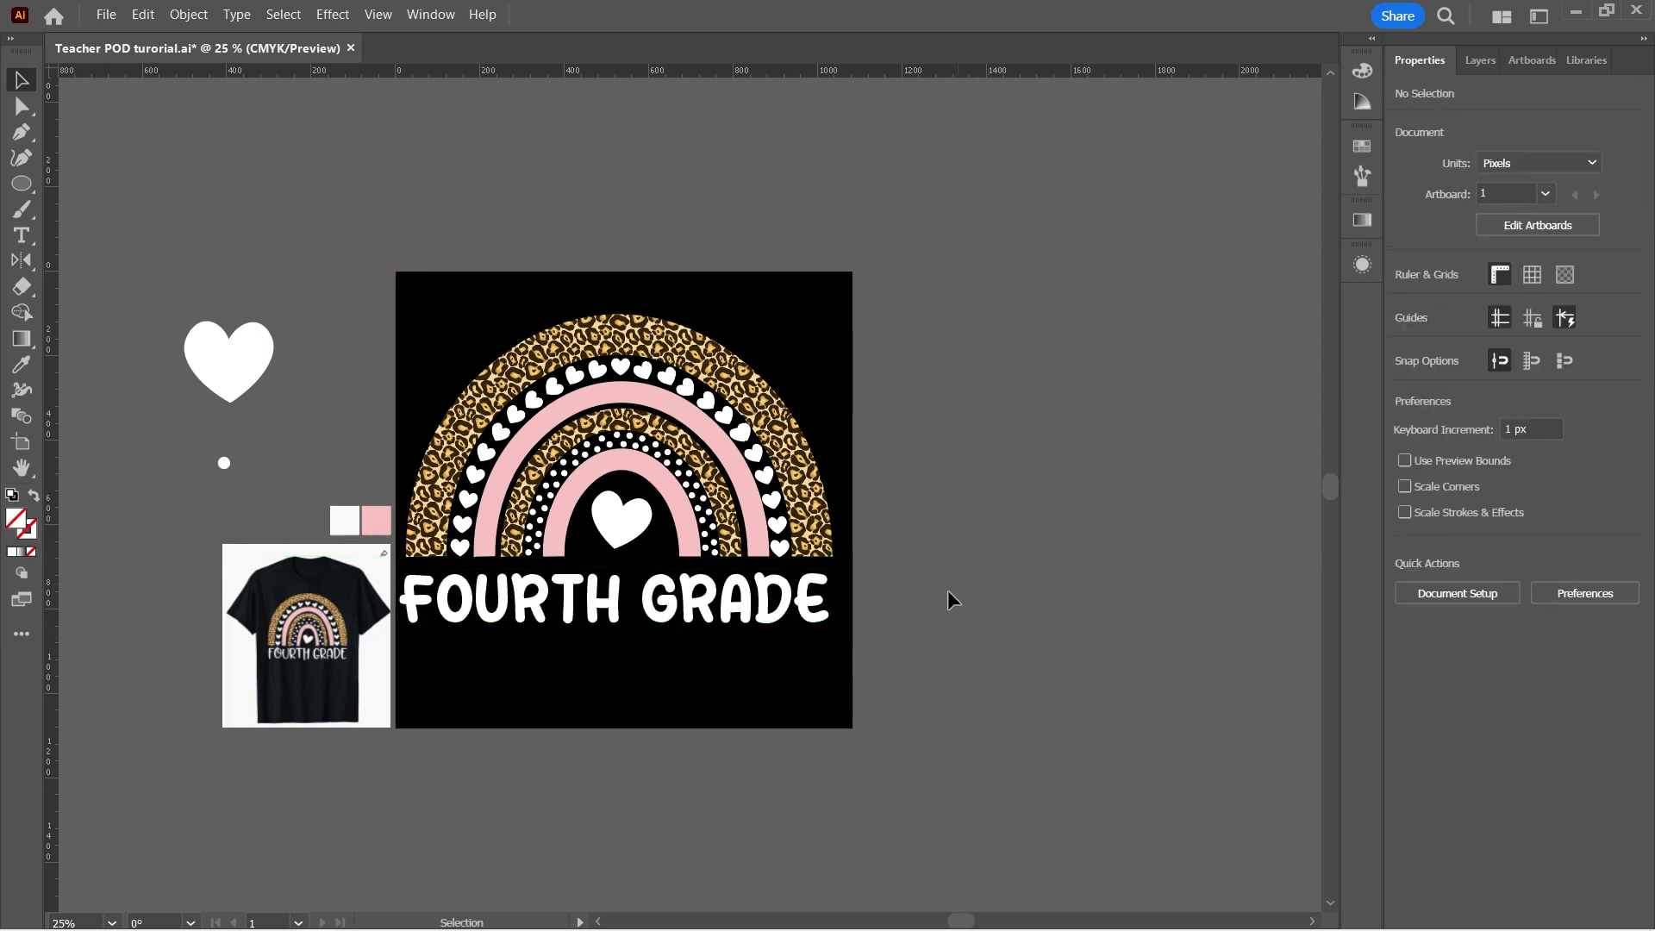
pyautogui.click(1478, 62)
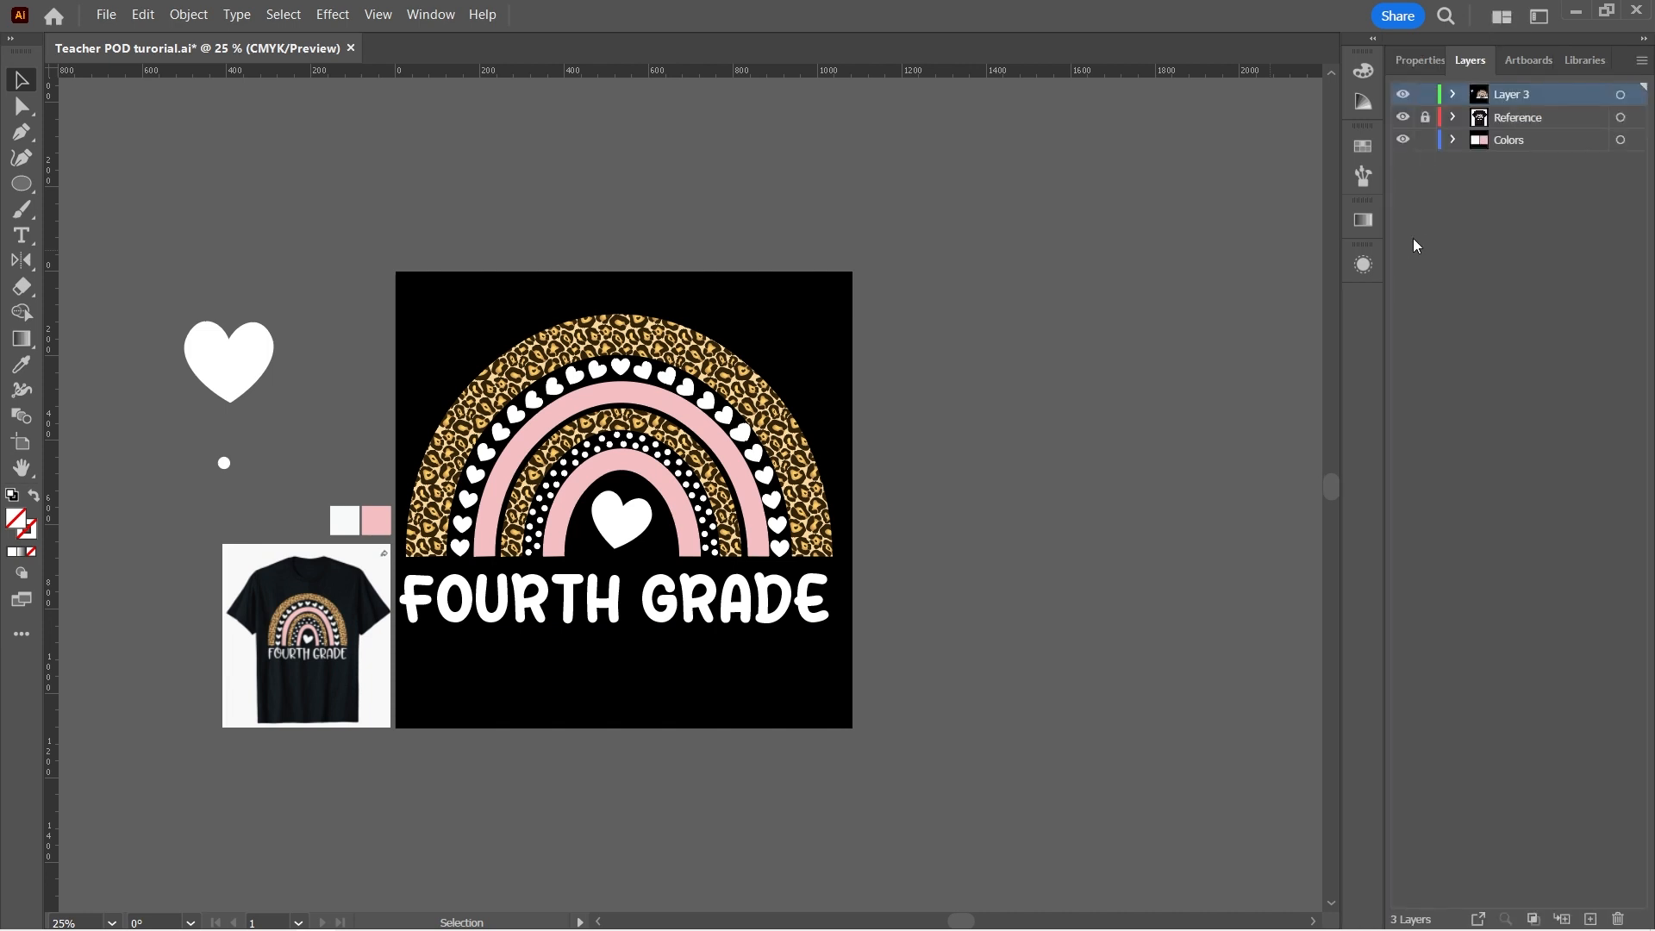
pyautogui.moveTo(1401, 142); pyautogui.dragTo(1403, 118)
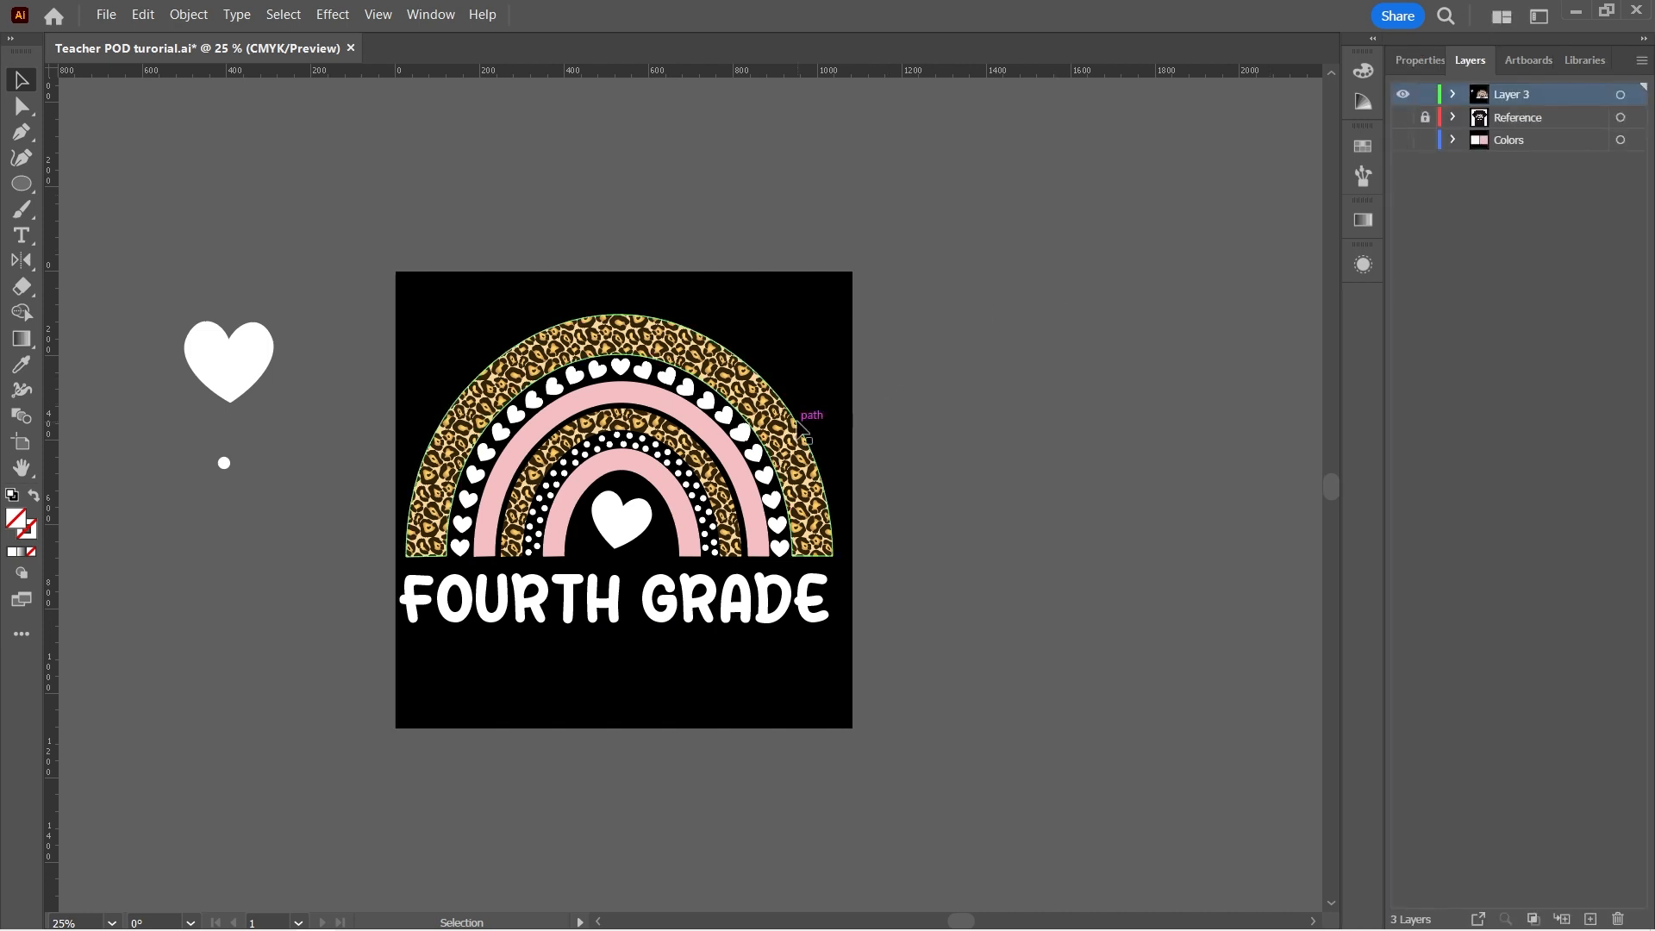
# Select the rainbow together with the FOURTH GRADE text, scale them down proportionally and move them towards the artboard's centre
pyautogui.moveTo(417, 307); pyautogui.dragTo(888, 705)
pyautogui.moveTo(834, 643); pyautogui.dragTo(758, 583)
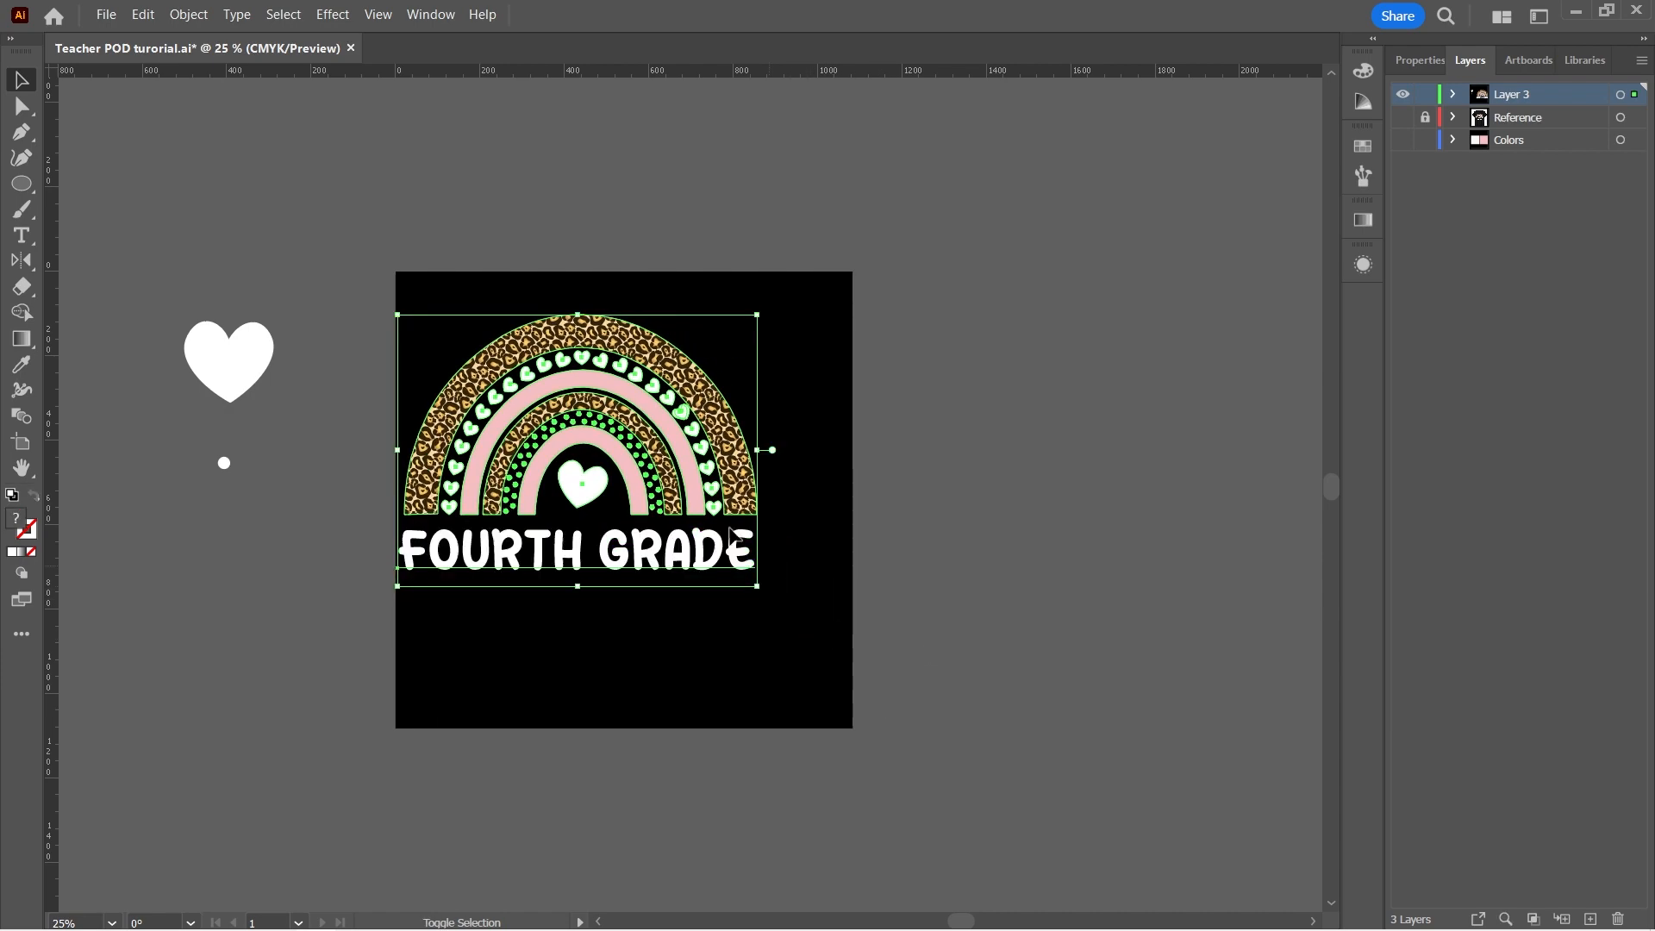
pyautogui.moveTo(681, 477); pyautogui.dragTo(731, 517)
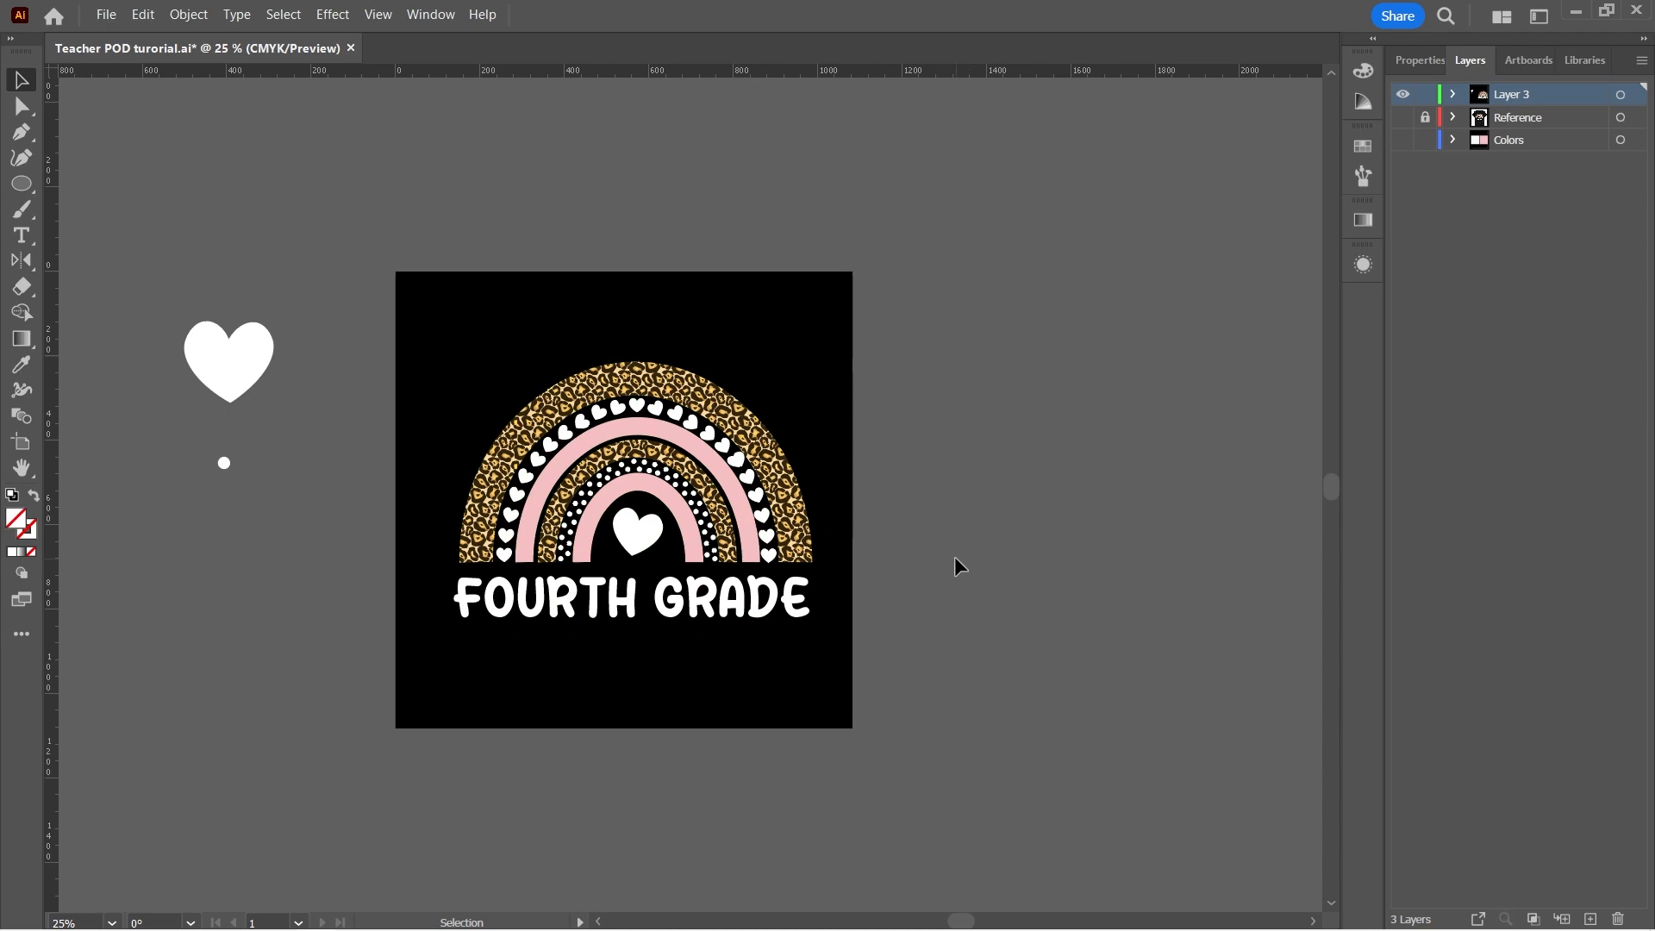